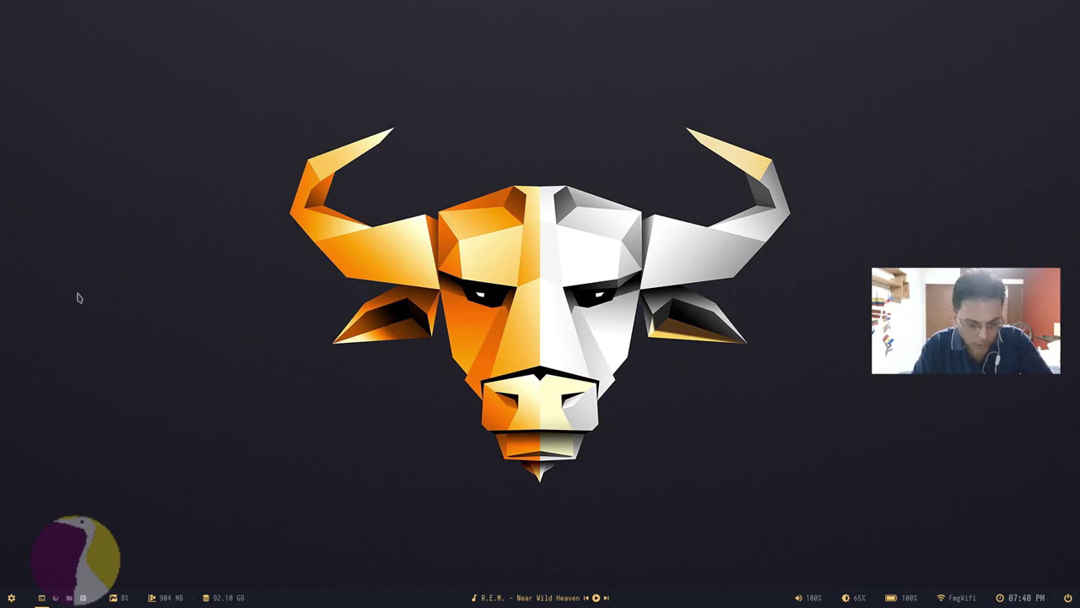
Step: Open the file manager on the home folder, hiding the hidden files and showing them again
key("super")
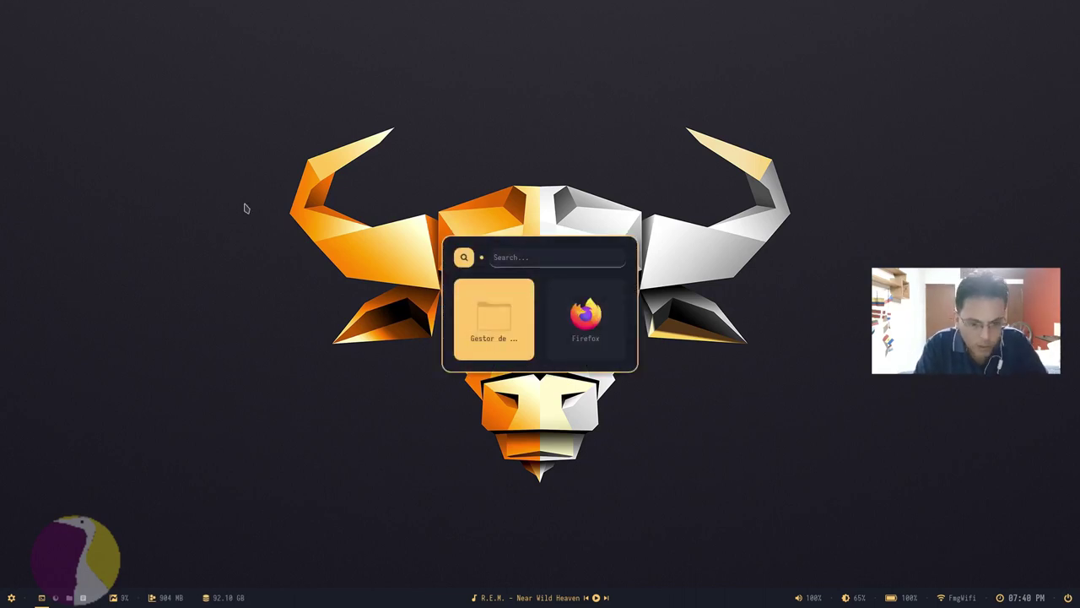
key("Return")
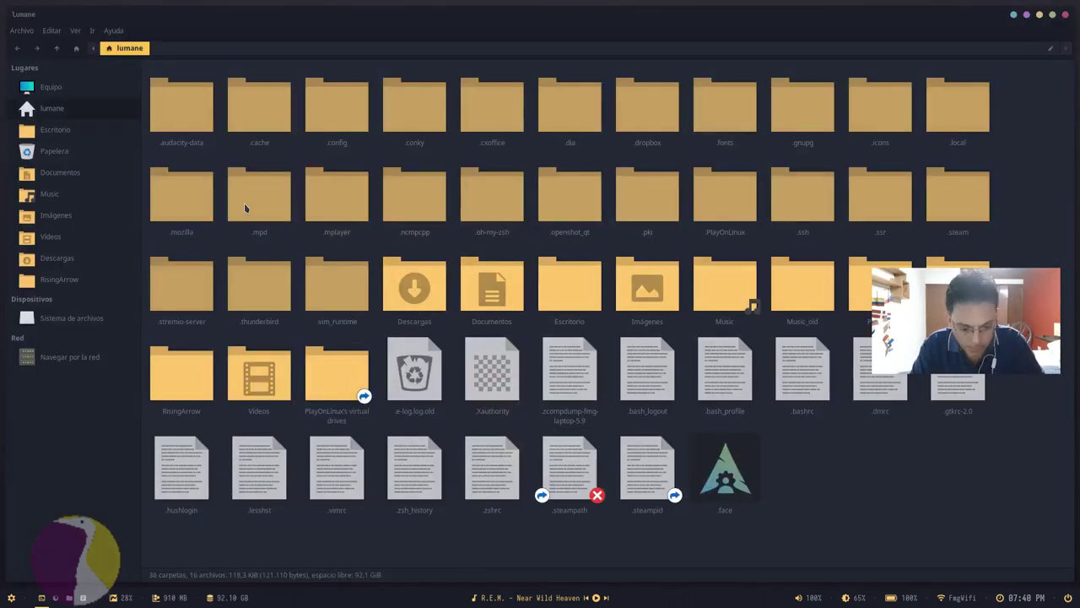
key("ctrl+h")
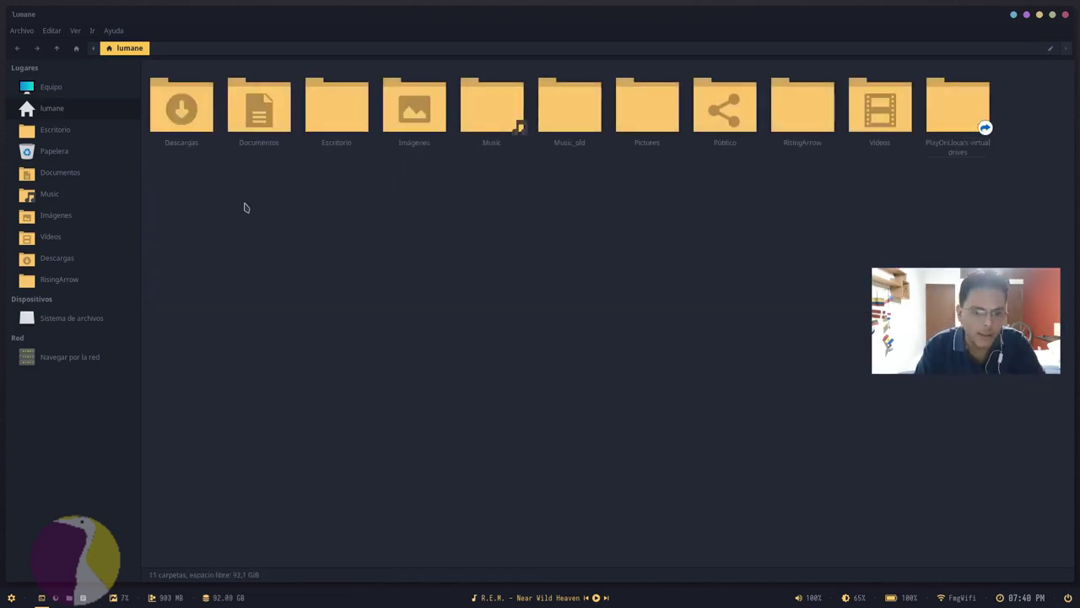
key("ctrl+h")
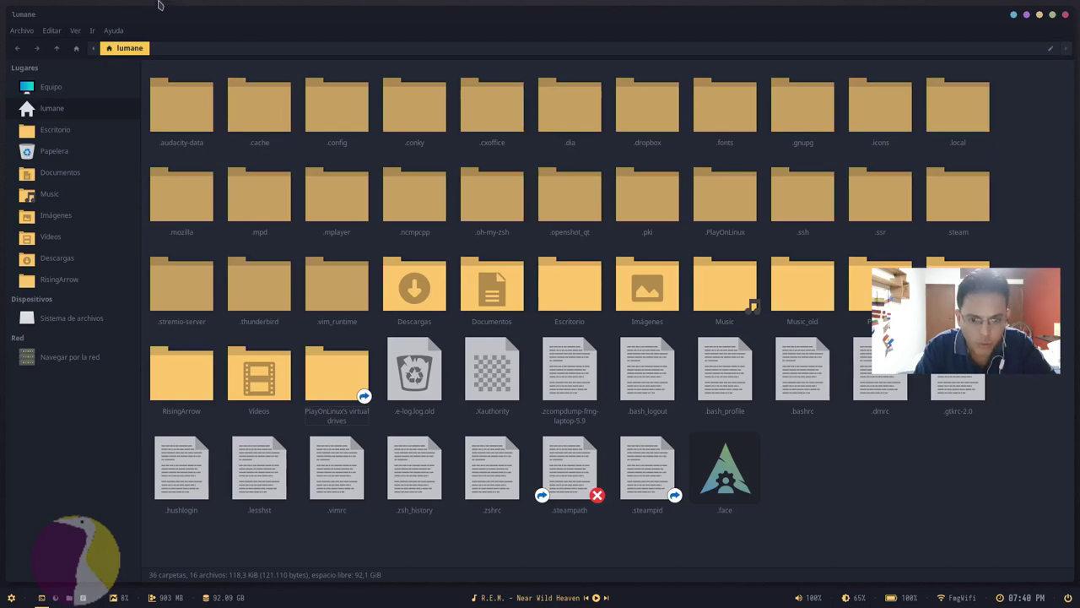
Step: Open the bouquet theme folder inside .config/openbox/polybar
double_click(342, 111)
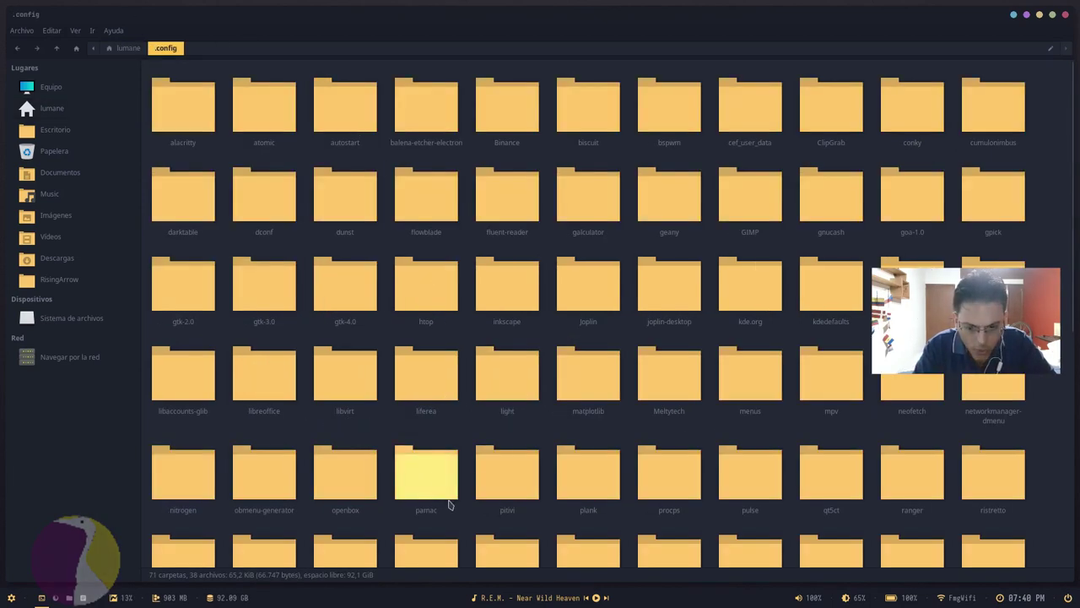
double_click(327, 481)
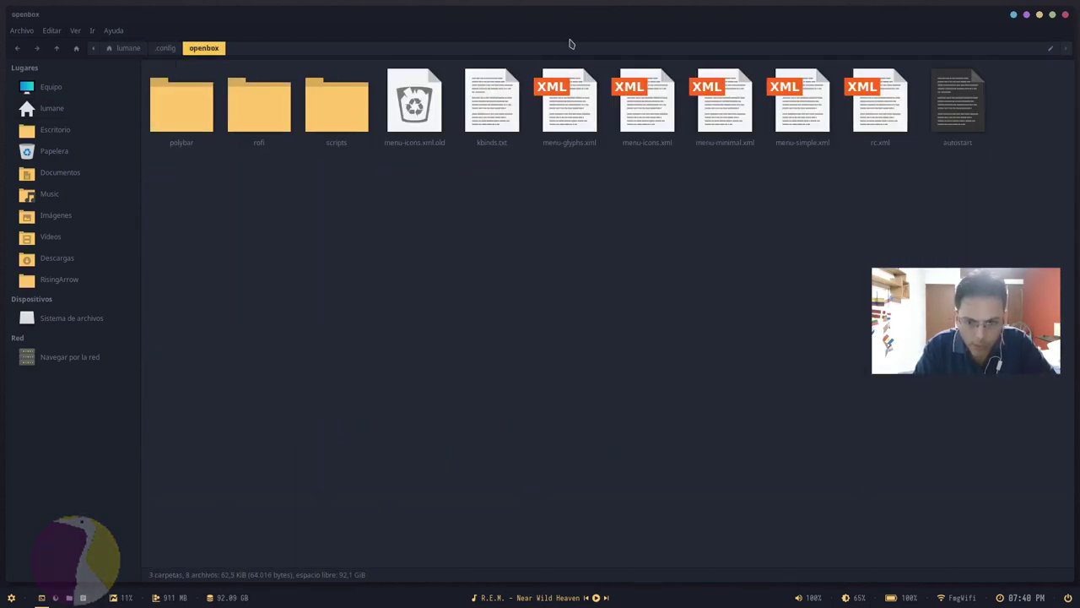
double_click(211, 121)
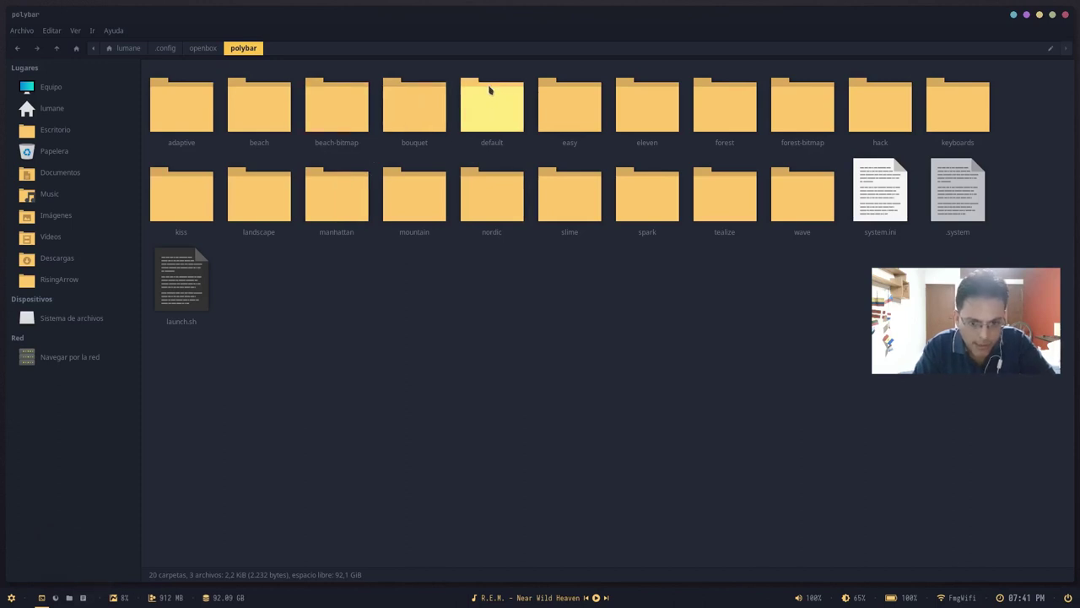
double_click(427, 114)
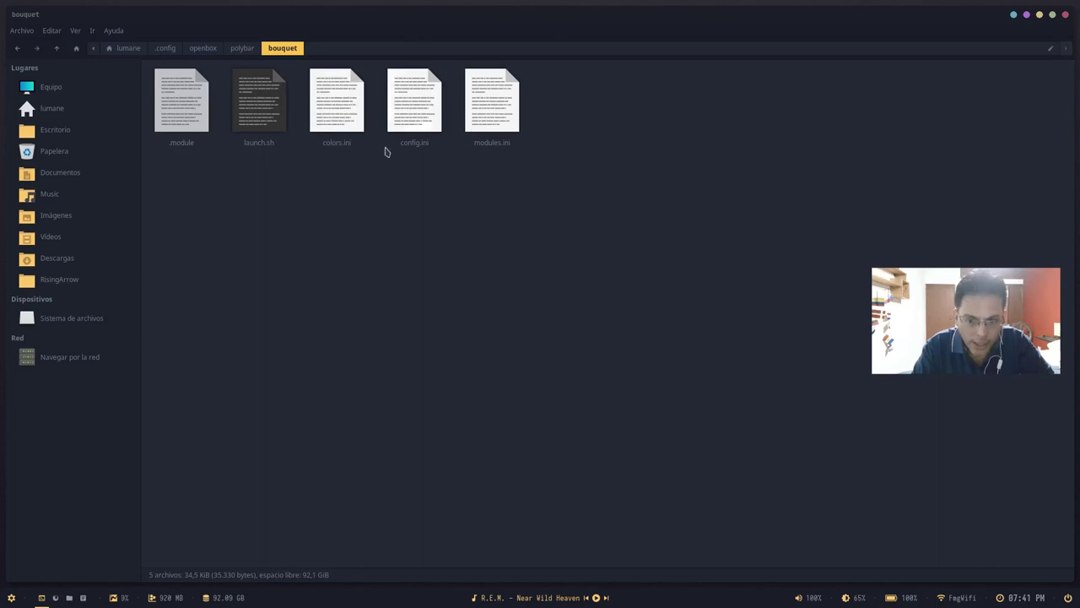
left_click_drag(187, 186, 540, 95)
left_click(394, 184)
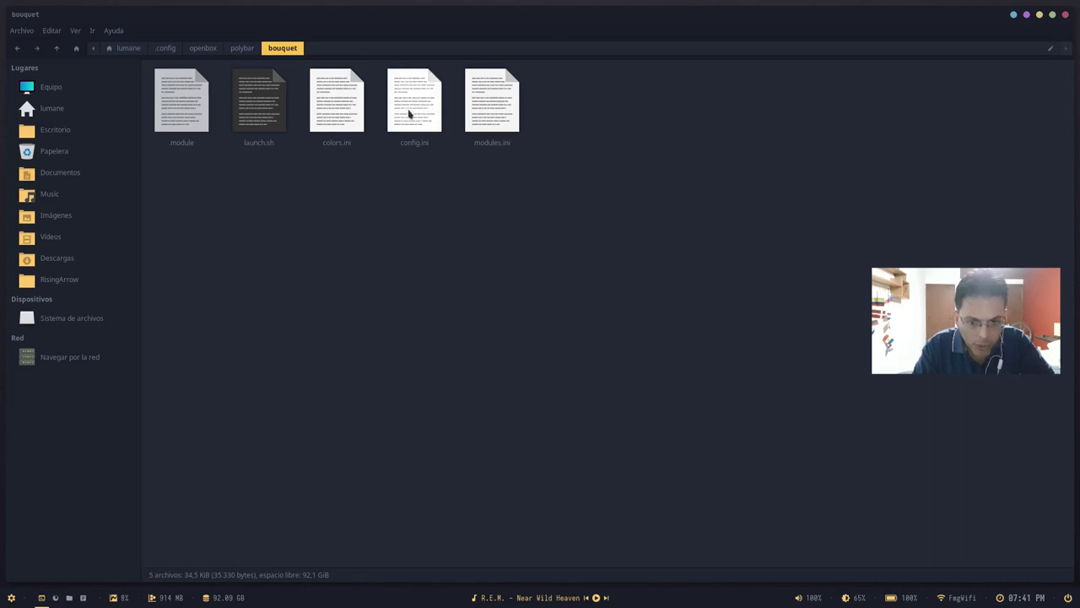
left_click(340, 99)
left_click(447, 195)
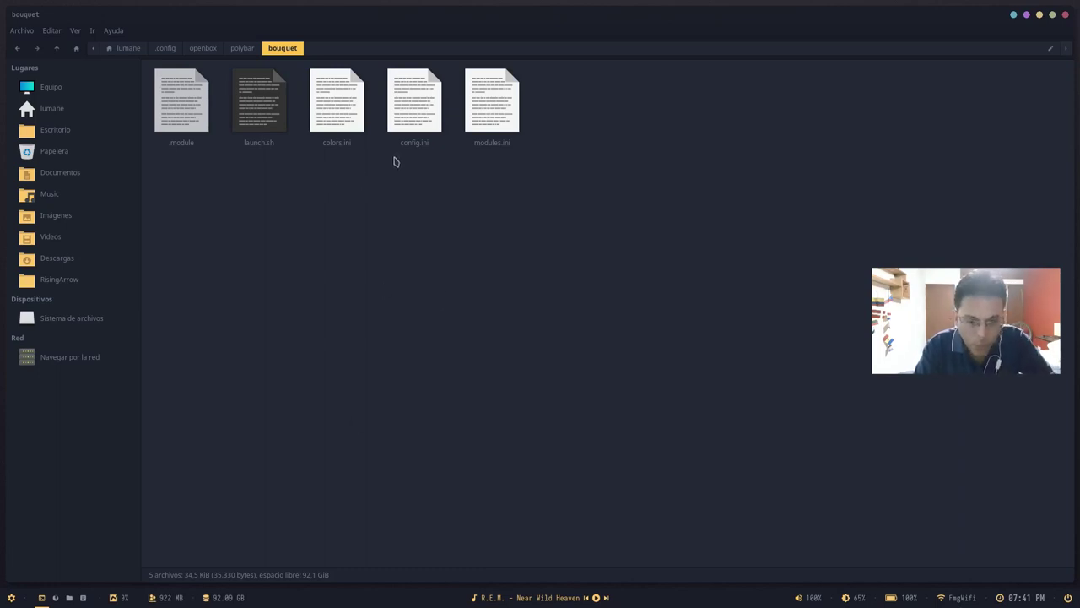
left_click(504, 135)
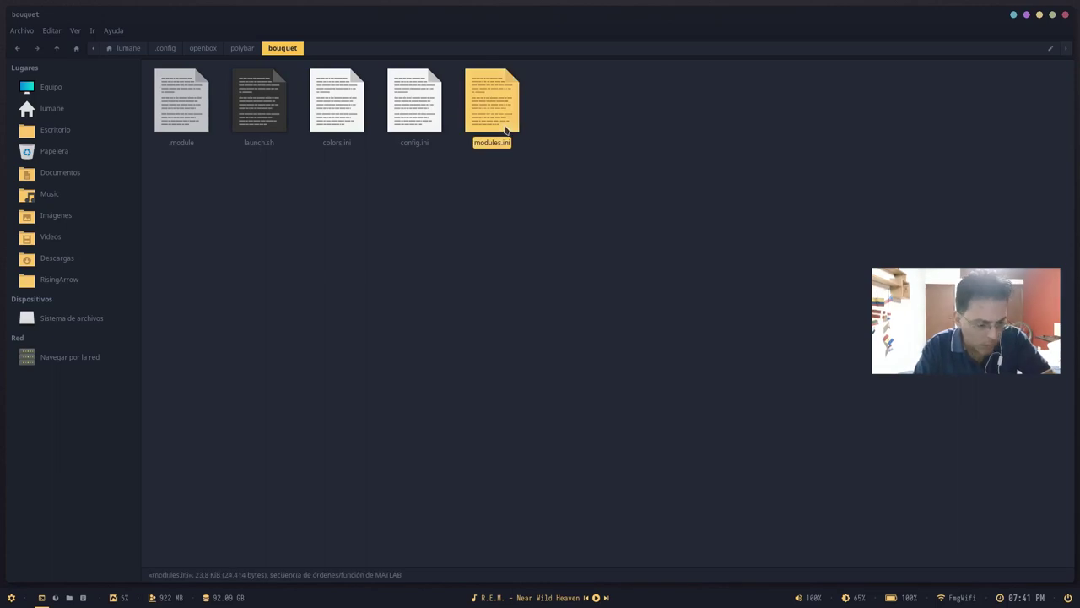
left_click(664, 301)
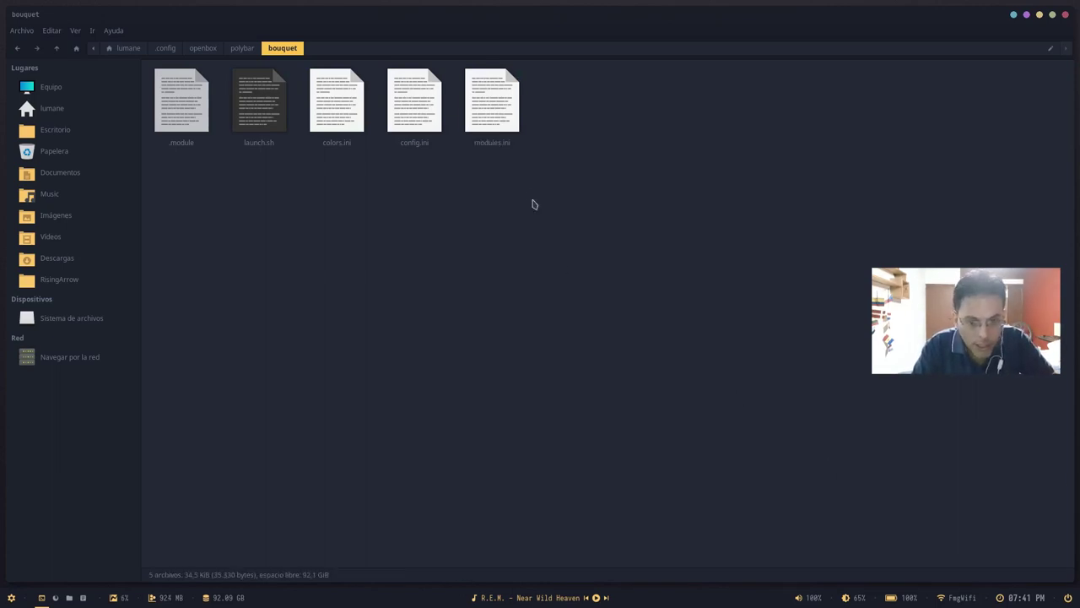
Step: Open the bouquet theme's config.ini in the text editor, glance over its bar settings, and return to the file manager
left_click(430, 119)
double_click(430, 119)
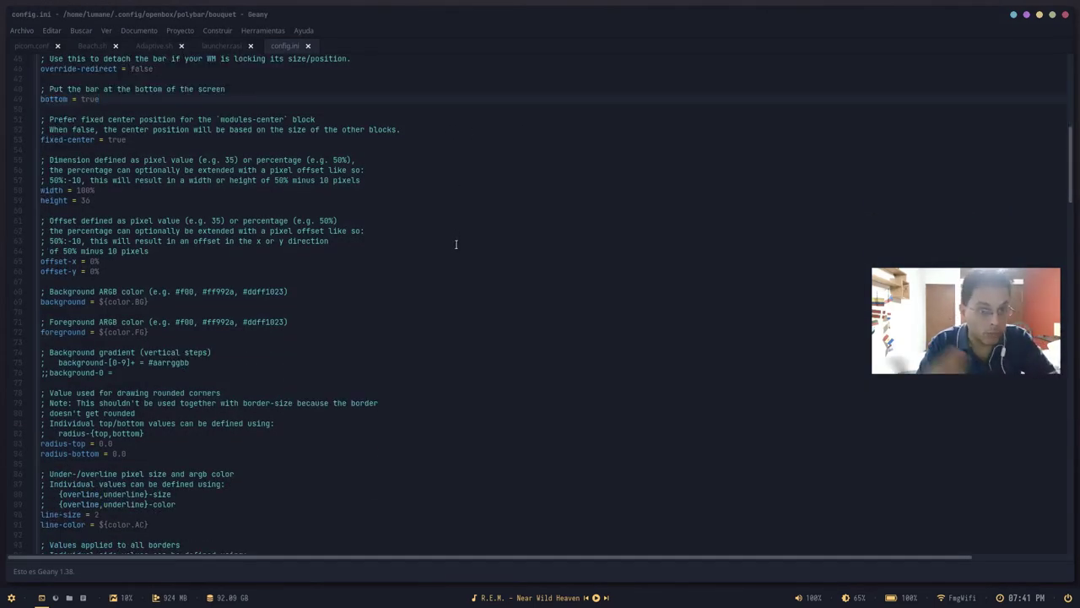
scroll(459, 233, "up", 8)
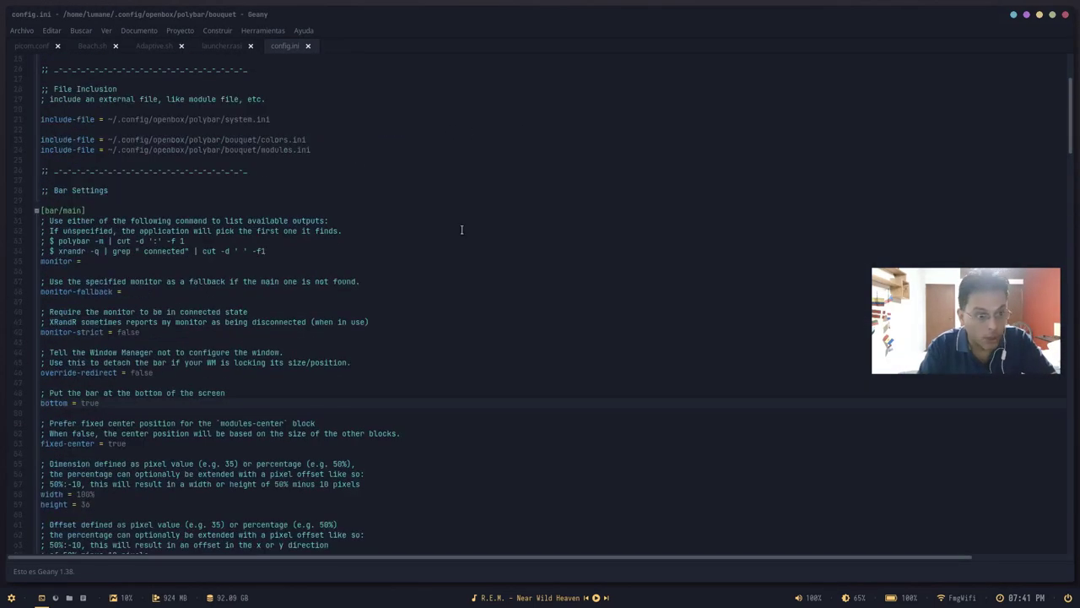
left_click(1040, 14)
left_click(333, 250)
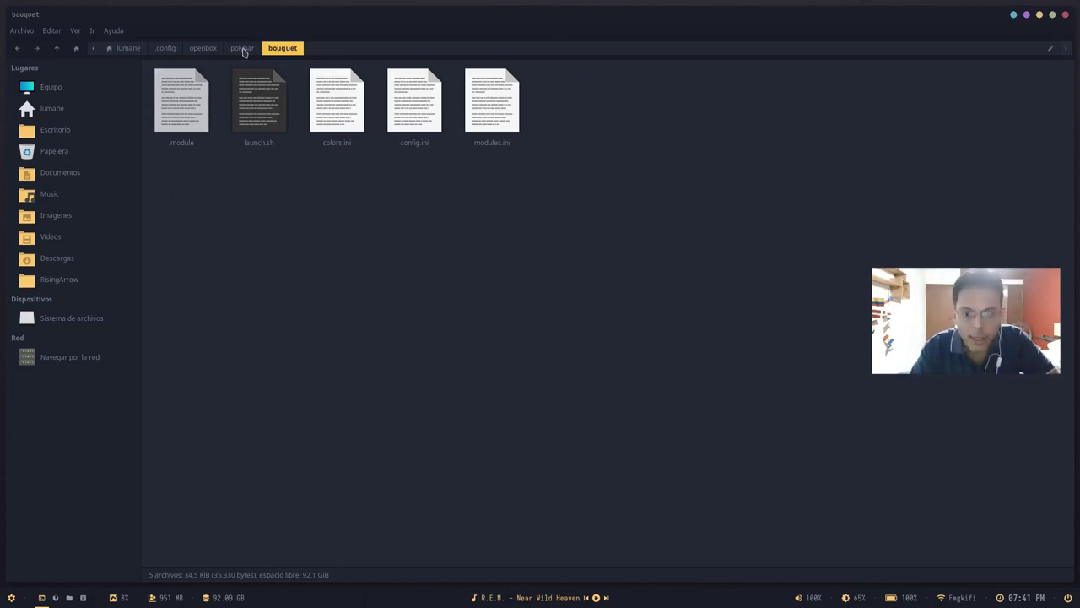
Step: Duplicate the openbox folder within the .config folder
left_click(166, 49)
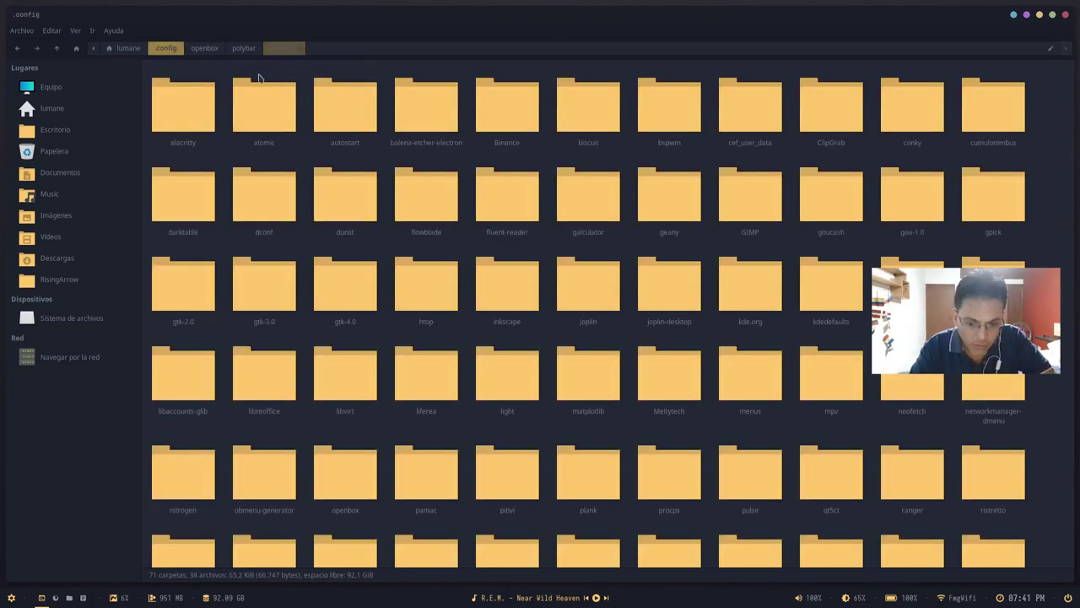
left_click(340, 489)
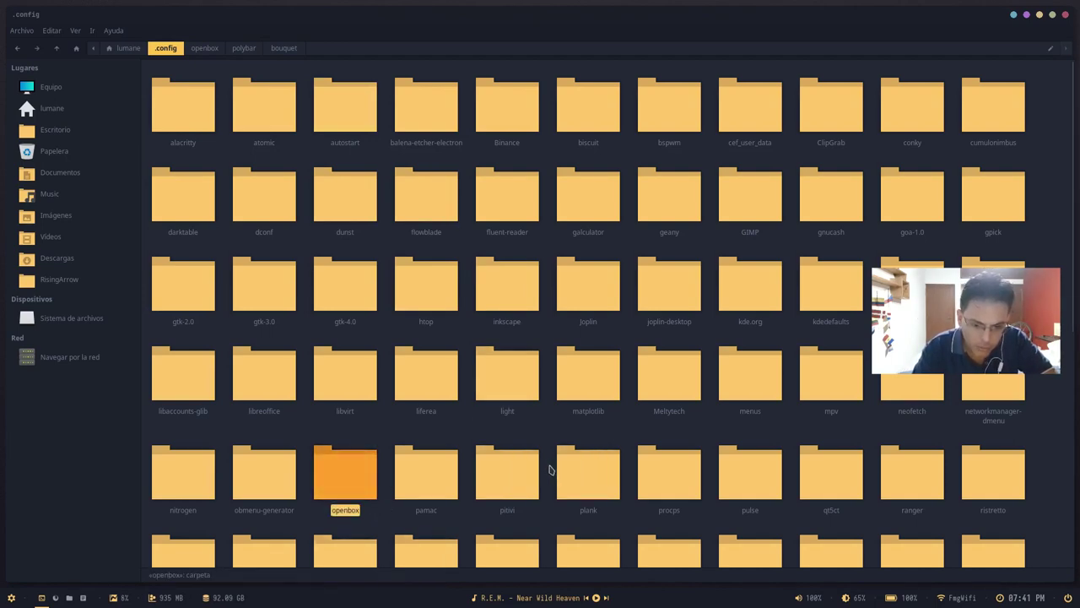
key("ctrl+c")
key("ctrl+v")
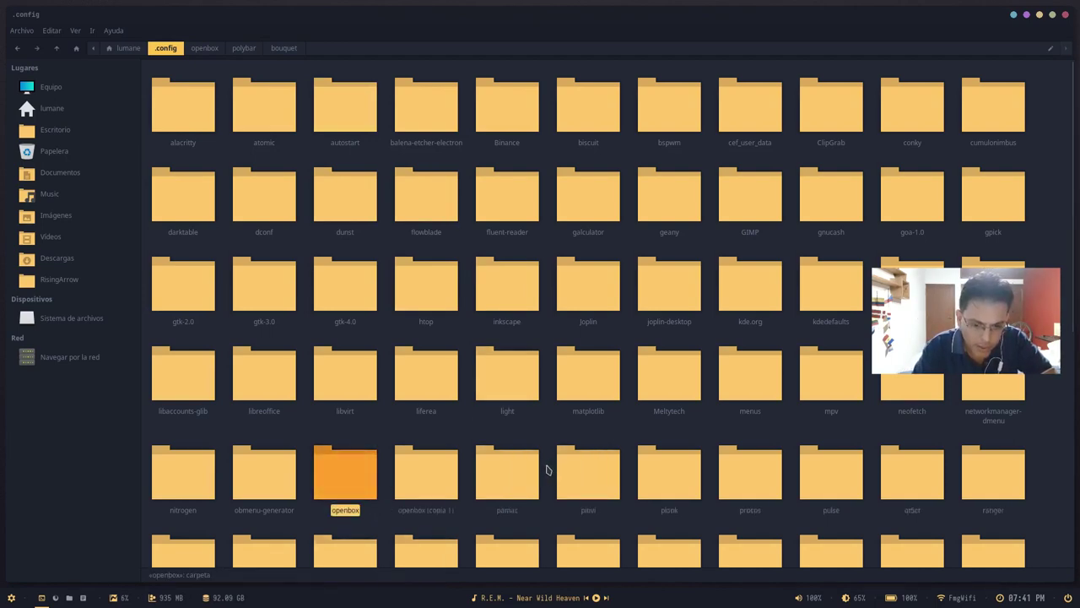
Step: Rename the copied openbox folder as openbox_BKP
right_click(438, 497)
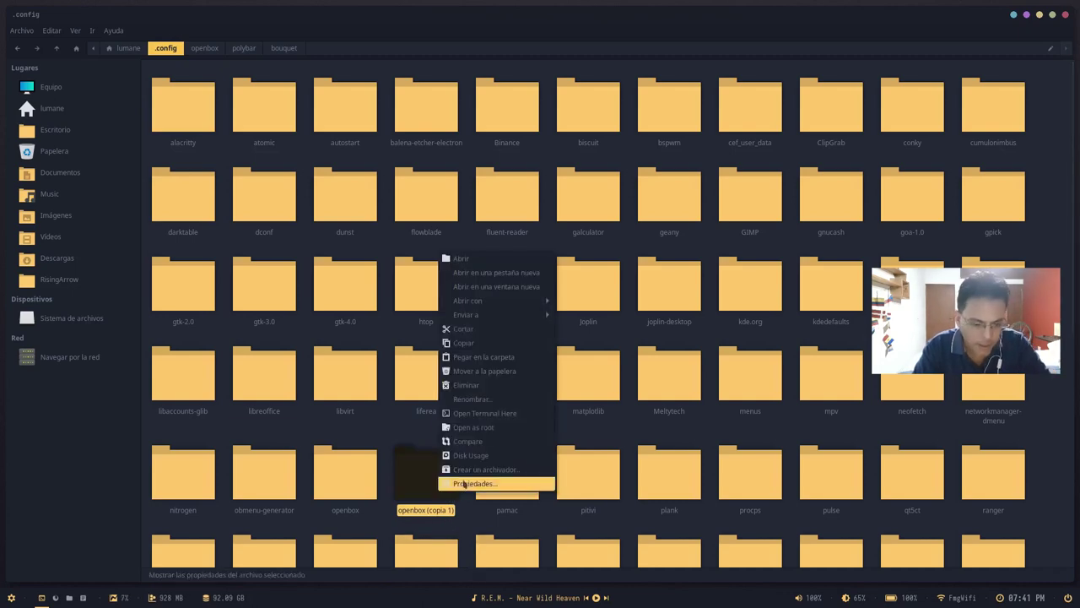
left_click(500, 410)
key("End")
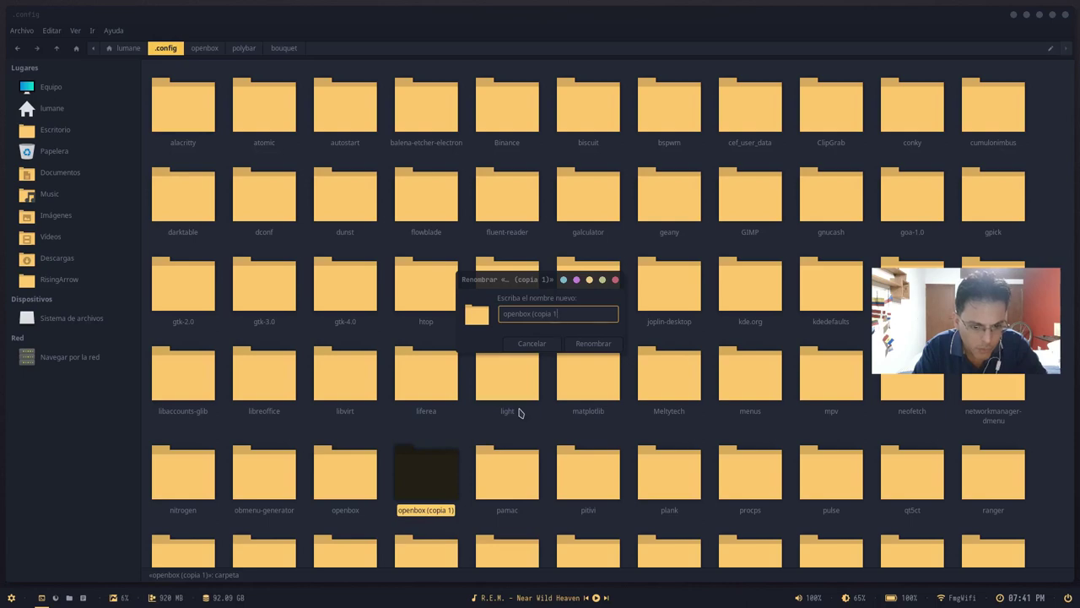
key("BackSpace")
key("BackSpace")
key("BackSpace")
key("BackSpace")
key("BackSpace")
key("BackSpace")
key("BackSpace")
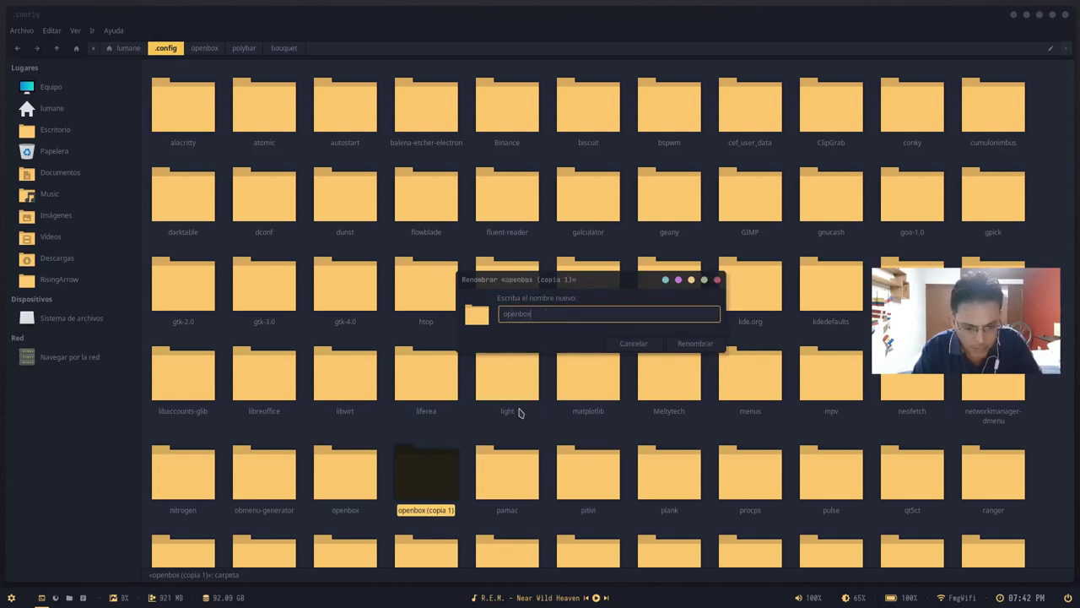
type("_BK")
scroll(519, 412, "down", 2)
type("P")
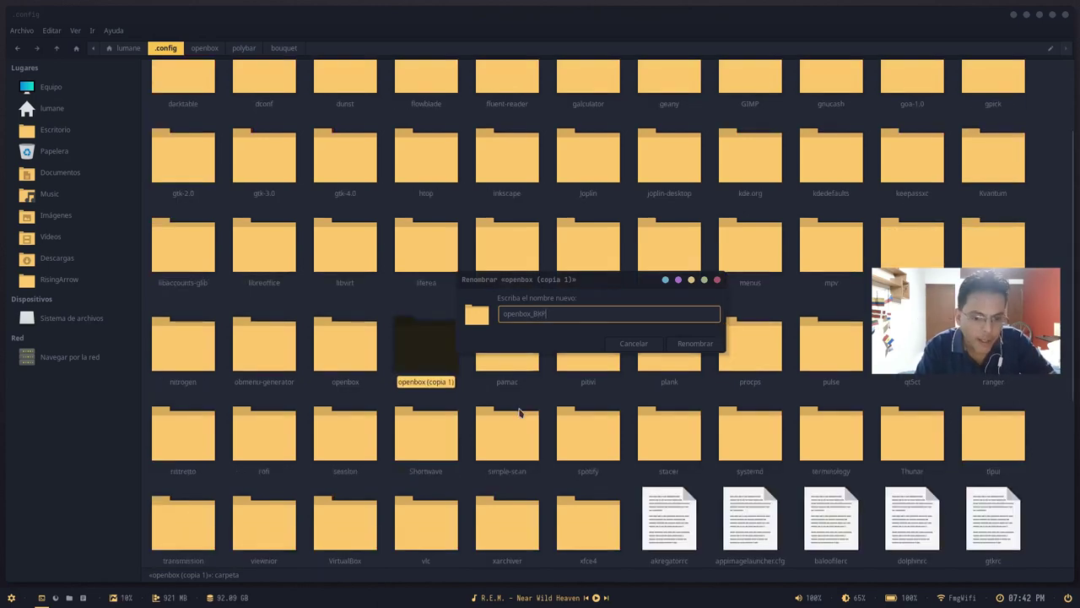
key("Return")
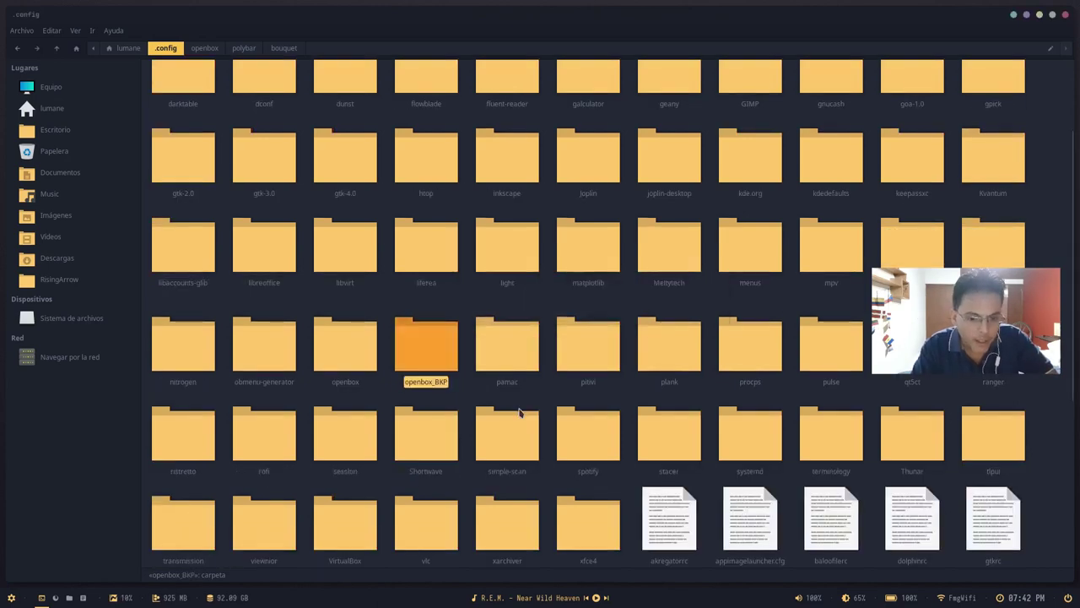
Step: Return to the bouquet theme folder through the original openbox folder and its polybar subfolder
left_click(591, 325)
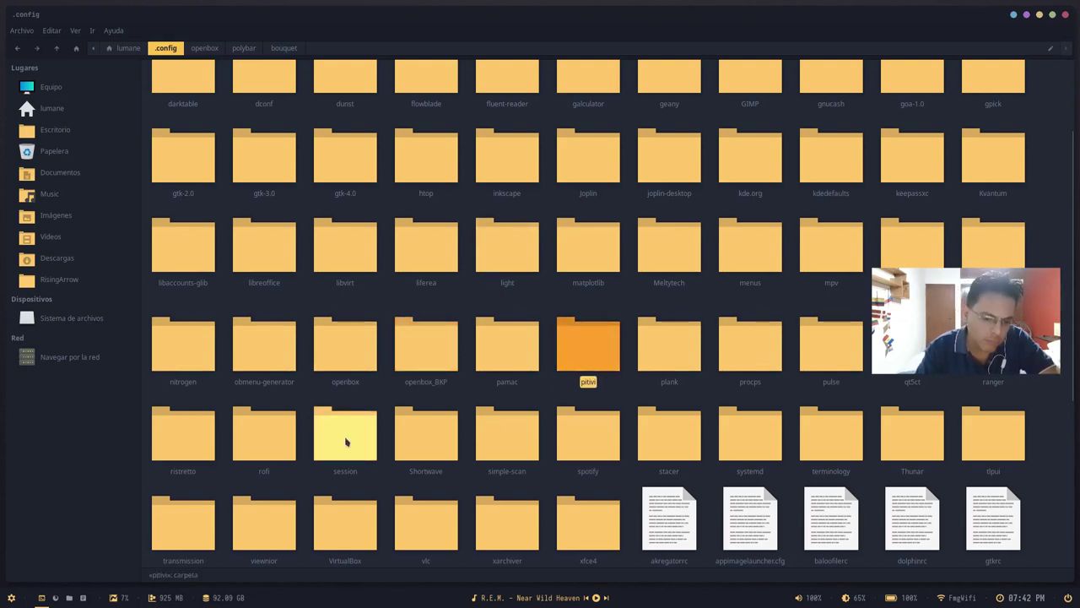
left_click(453, 364)
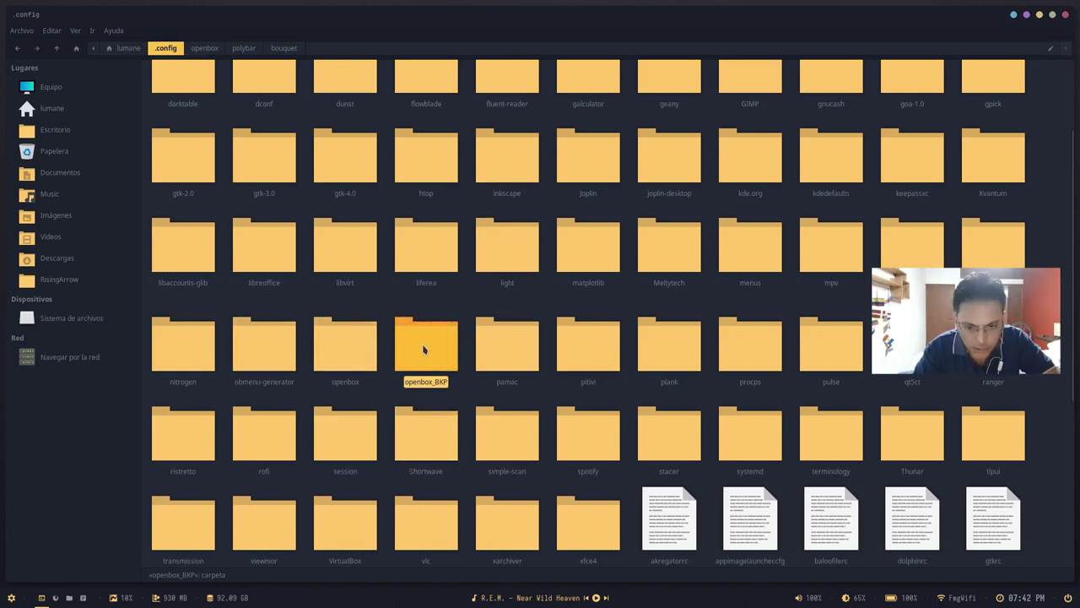
double_click(363, 344)
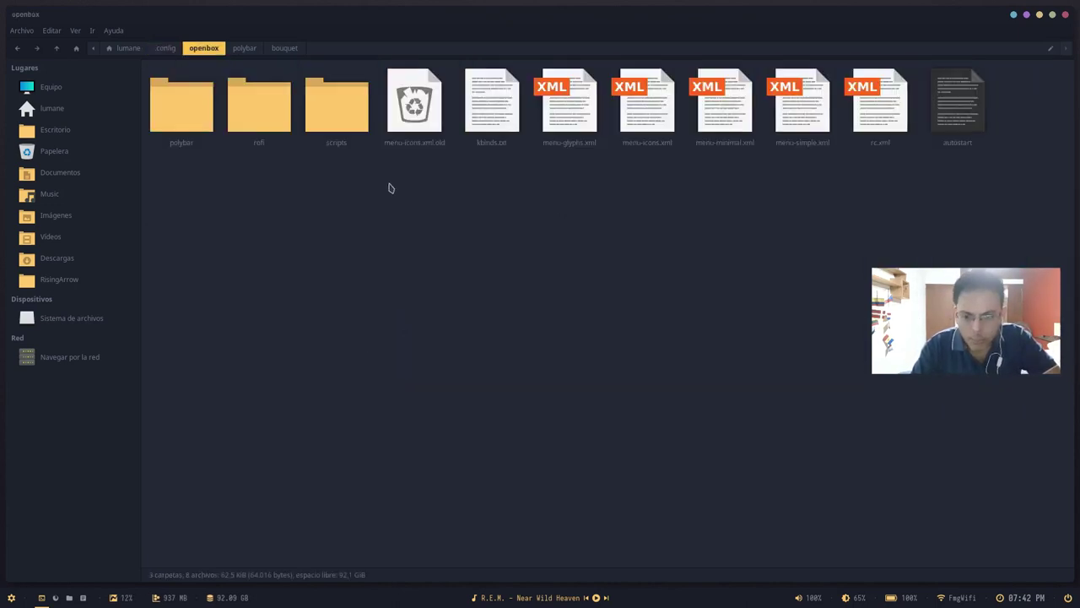
left_click(178, 93)
double_click(179, 93)
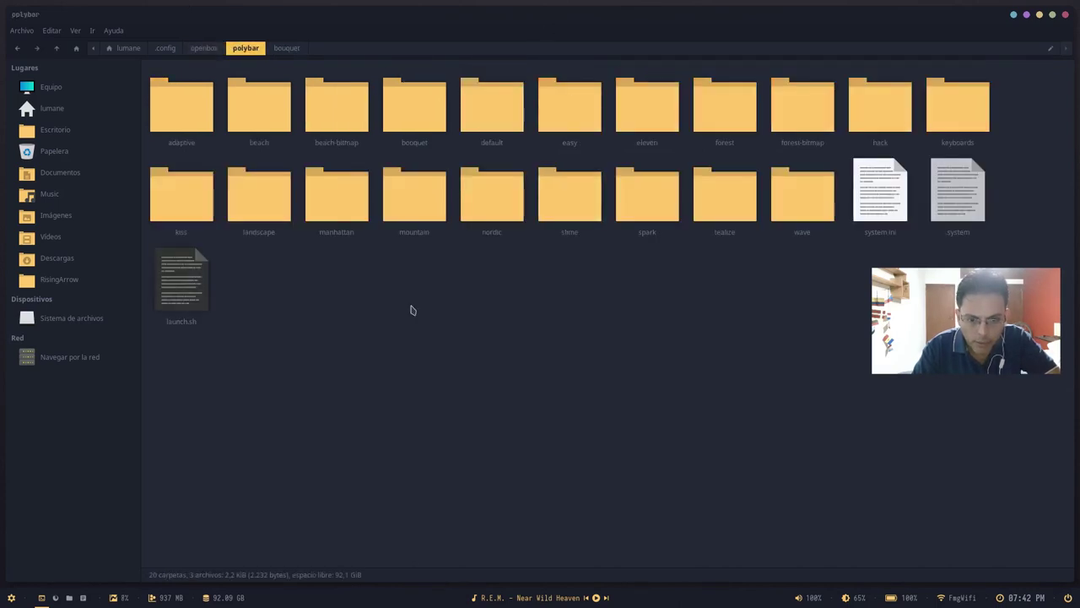
double_click(493, 101)
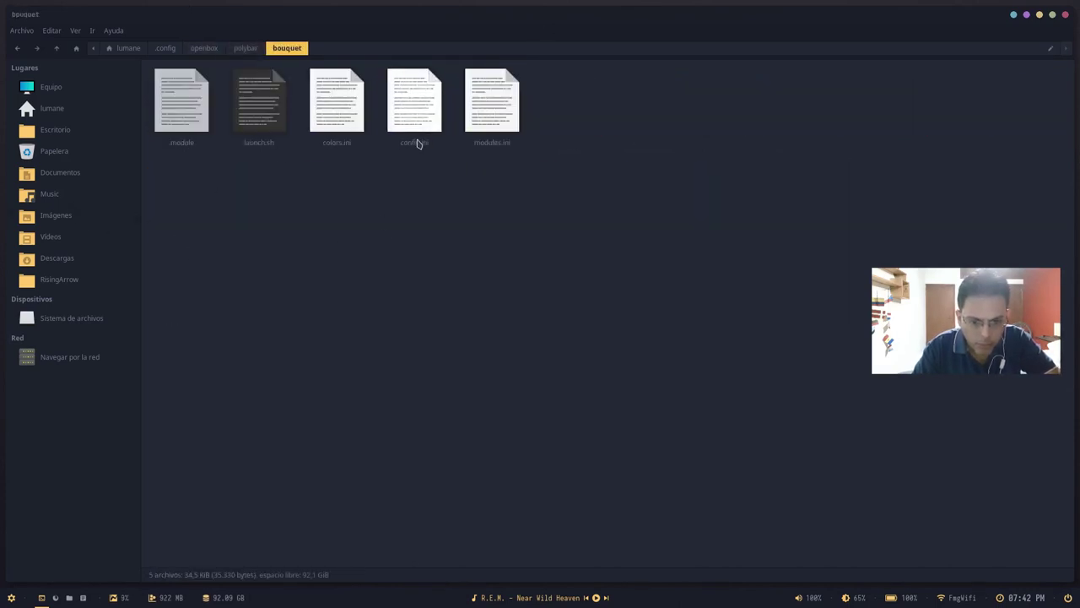
Step: Switch to Geany and go to the beginning of config.ini
key("alt+Tab")
key("alt+Tab")
key("alt+Tab")
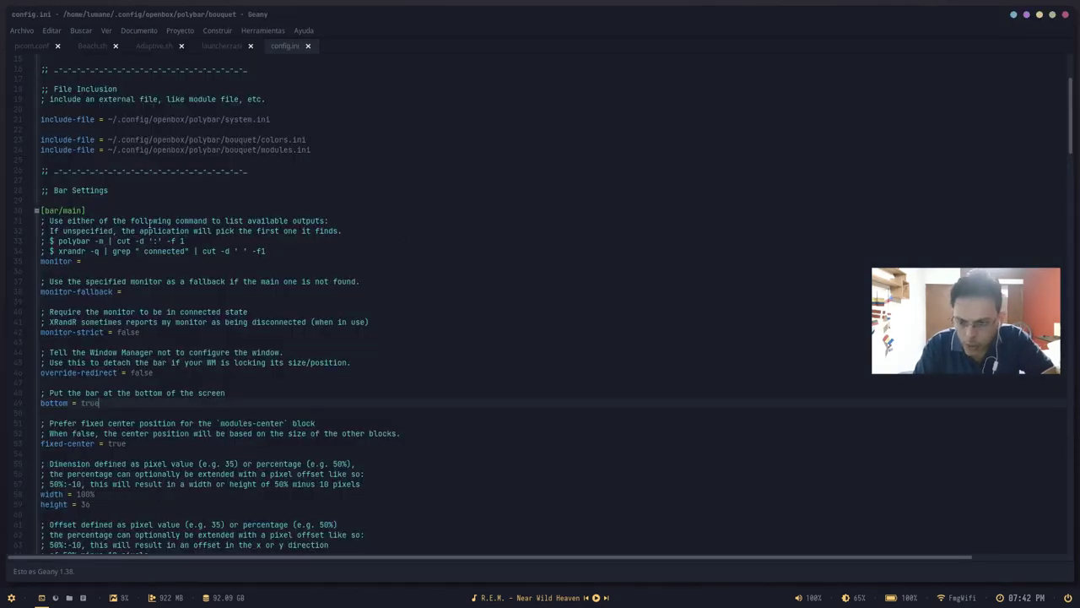
scroll(149, 221, "down", 1)
scroll(143, 255, "up", 6)
Step: Examine the global margins, the included file paths and the first bar settings in config.ini
left_click(218, 201)
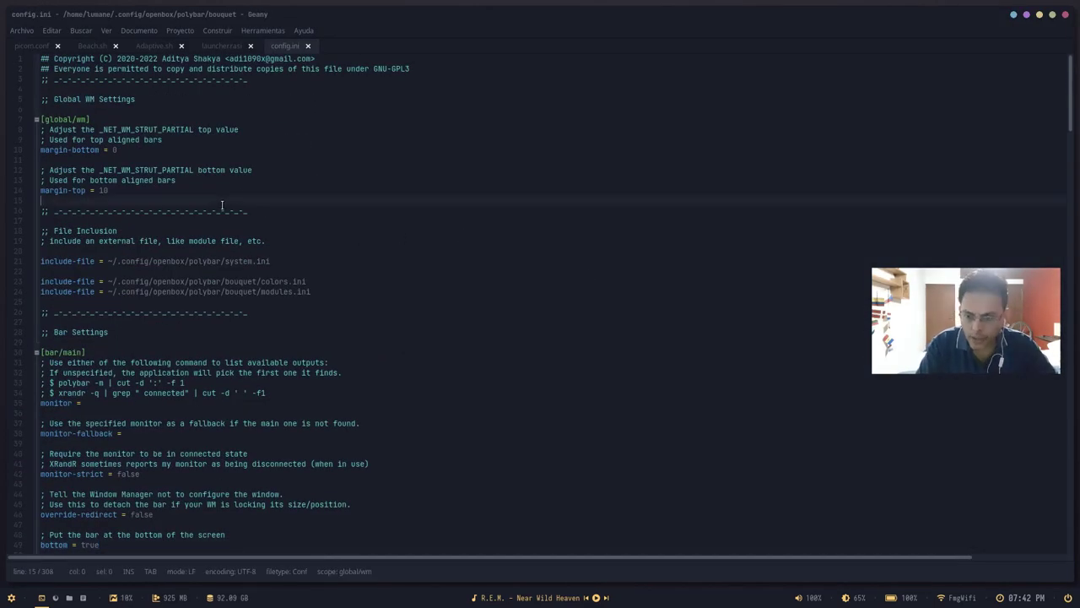
key("Up")
key("Up")
key("Up")
key("Up")
key("Up")
key("Up")
key("Up")
key("Up")
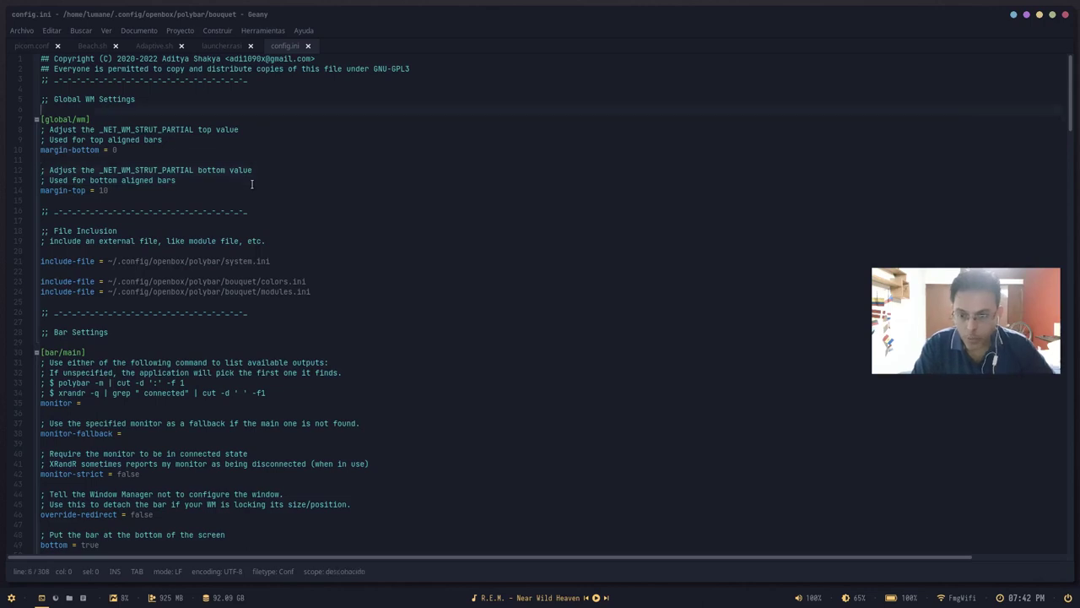
key("Down")
key("Down")
key("Down")
key("Down")
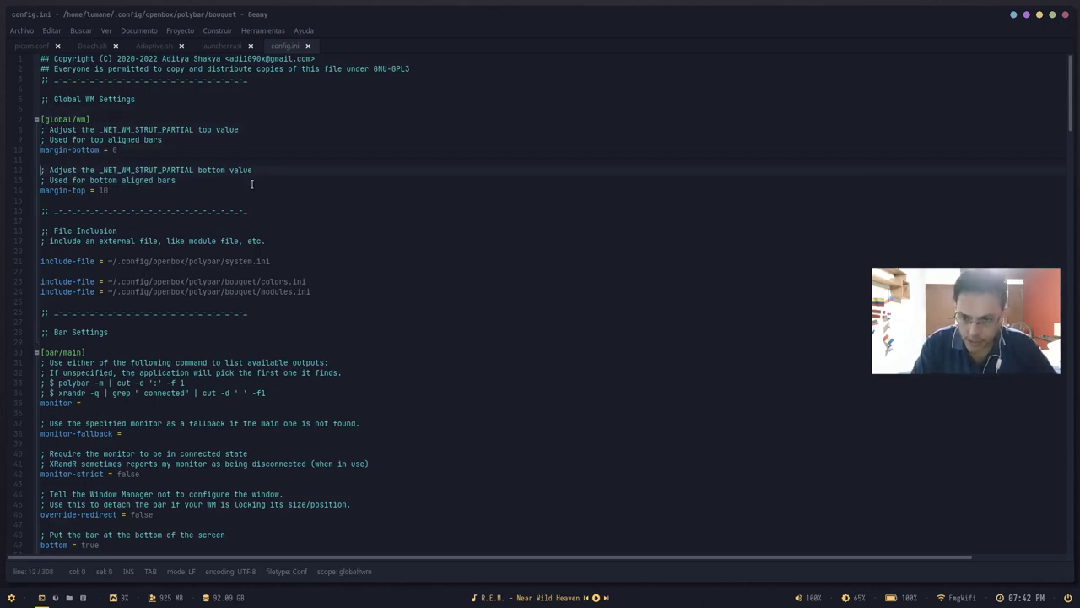
key("Down")
key("Down")
key("Down")
key("Down")
key("Down")
key("Down")
key("Down")
key("Down")
key("Down")
key("Down")
key("Down")
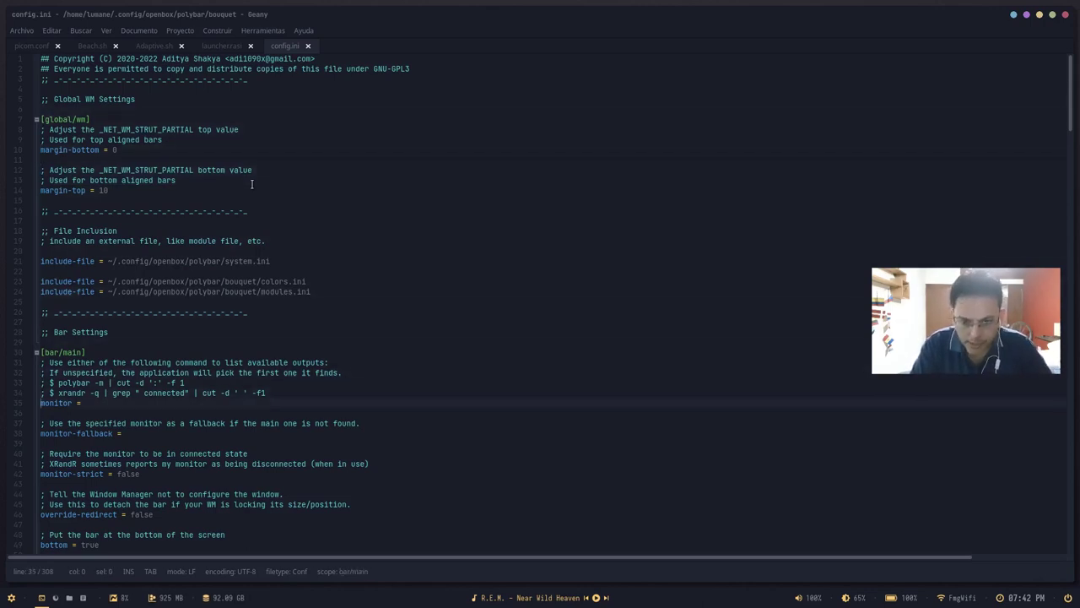
key("Down")
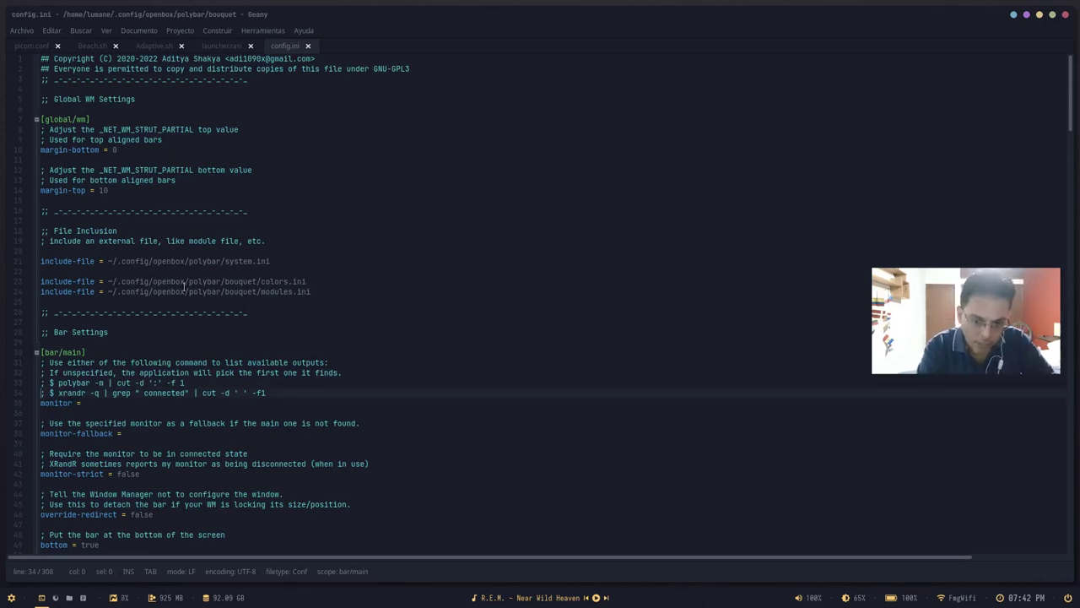
left_click(263, 281)
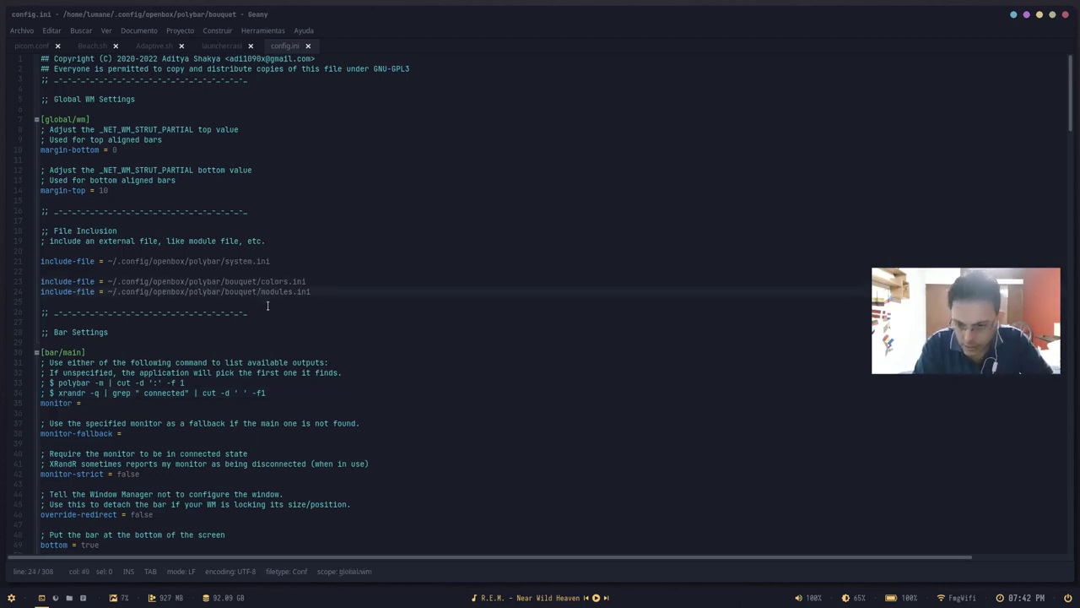
Step: Set the bottom option in the bar/main section of config.ini to false and save the file
scroll(262, 306, "down", 3)
left_click(135, 301)
left_click(140, 311)
scroll(170, 324, "down", 1)
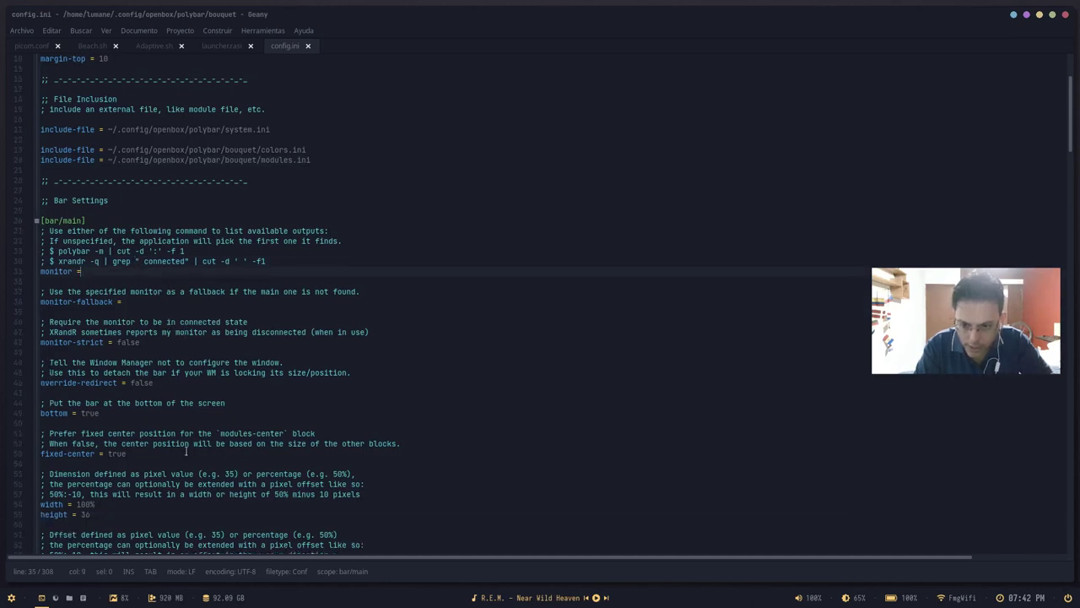
left_click_drag(44, 403, 297, 405)
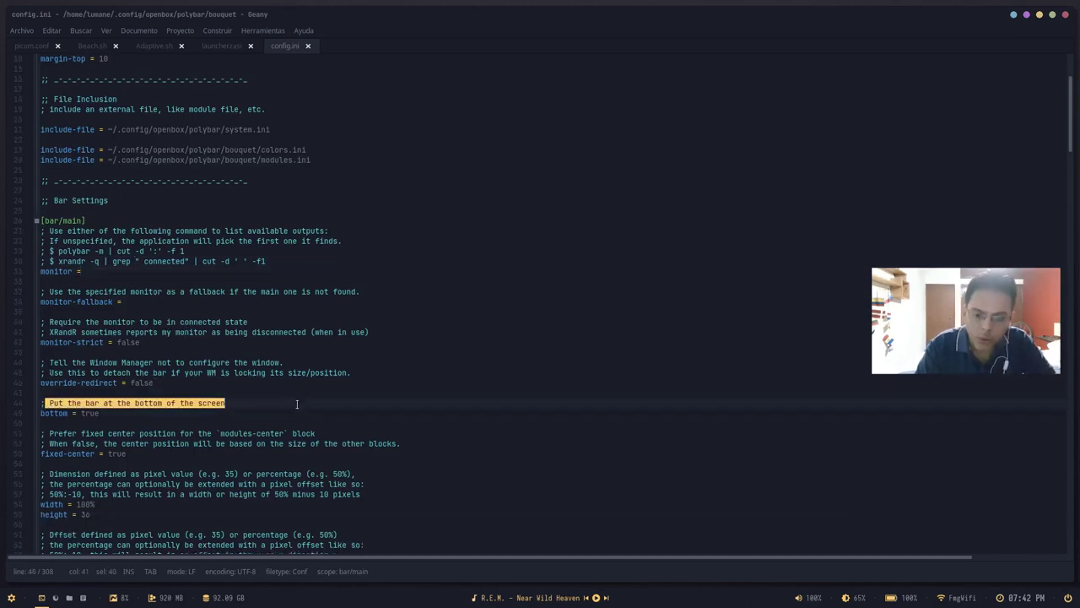
left_click(134, 420)
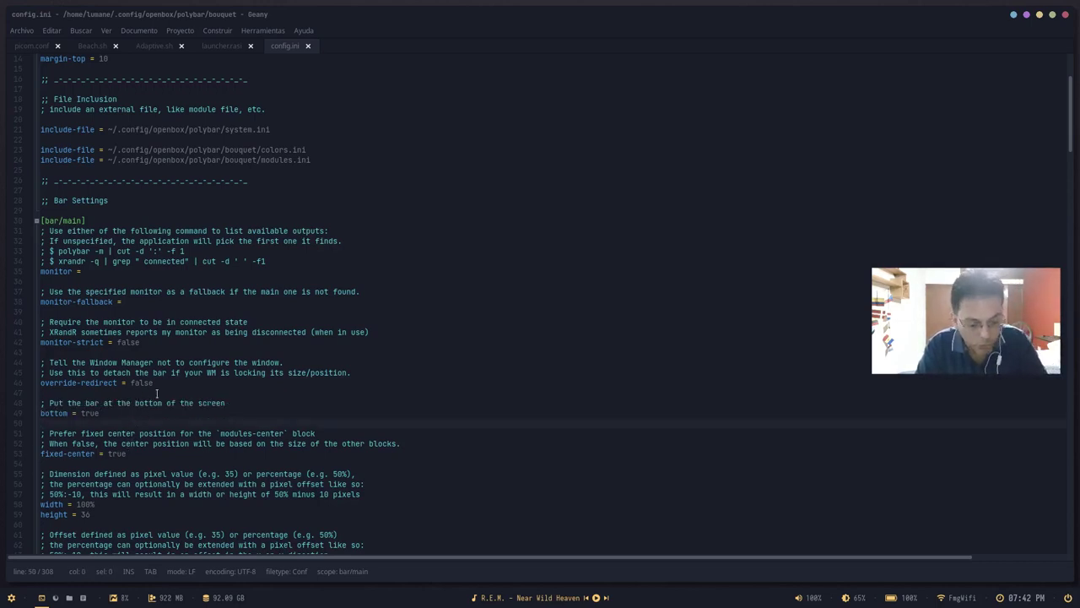
key("BackSpace")
key("BackSpace")
key("BackSpace")
key("BackSpace")
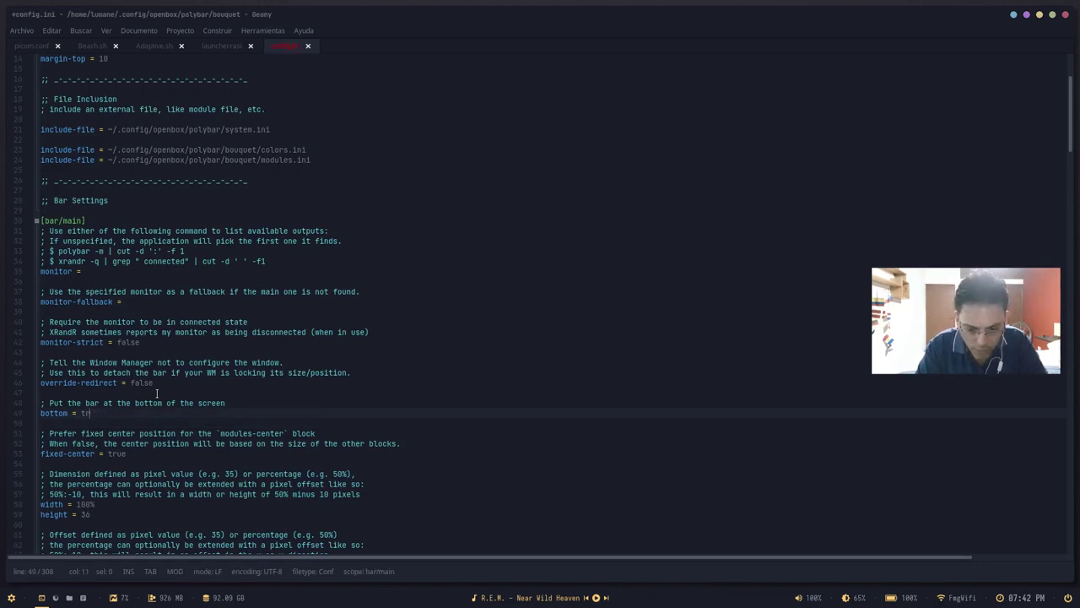
type("false")
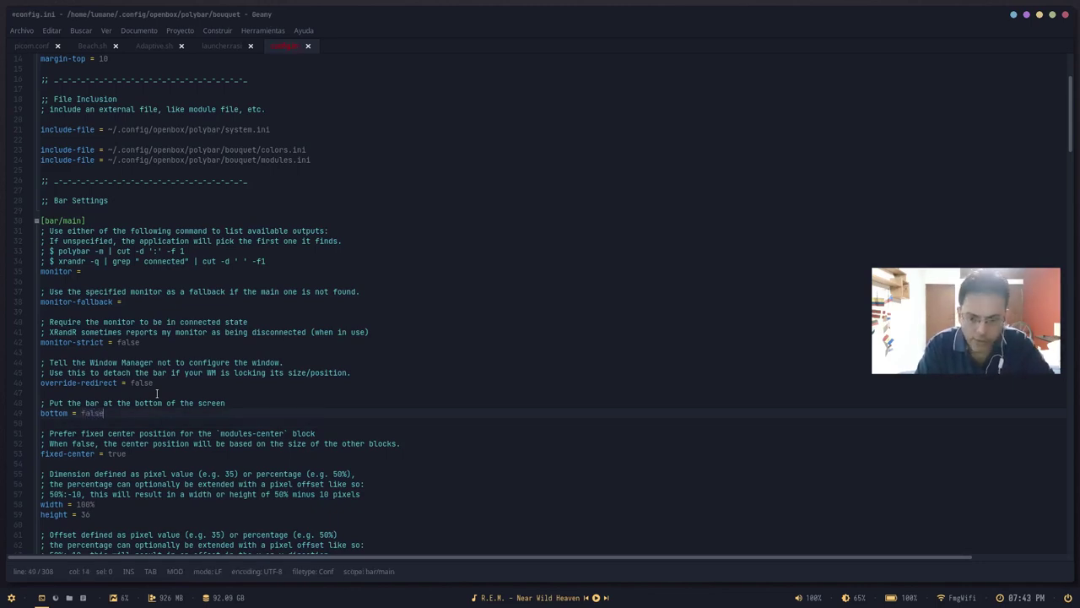
key("ctrl+s")
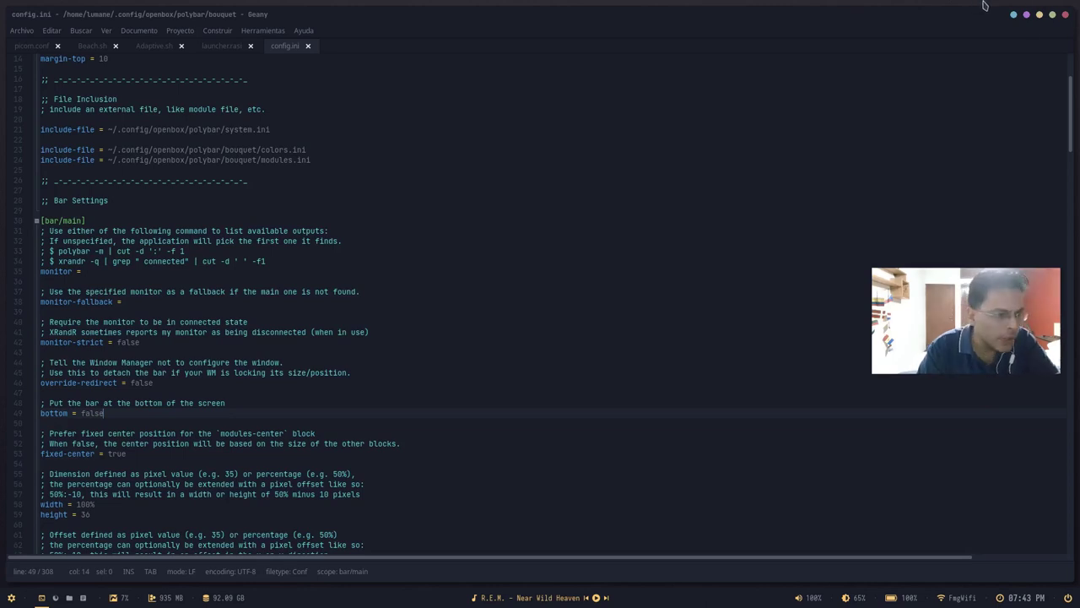
Step: Minimise the editor, open a terminal and stop the running bar with the command killall polybar
left_click(1042, 16)
left_click(1041, 18)
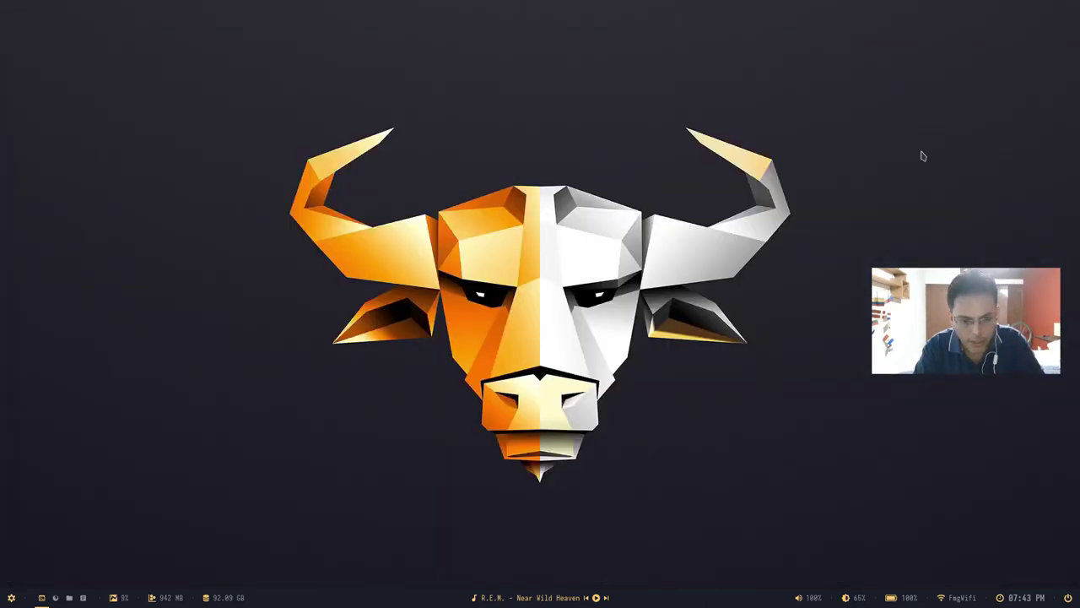
key("super")
type("terminal")
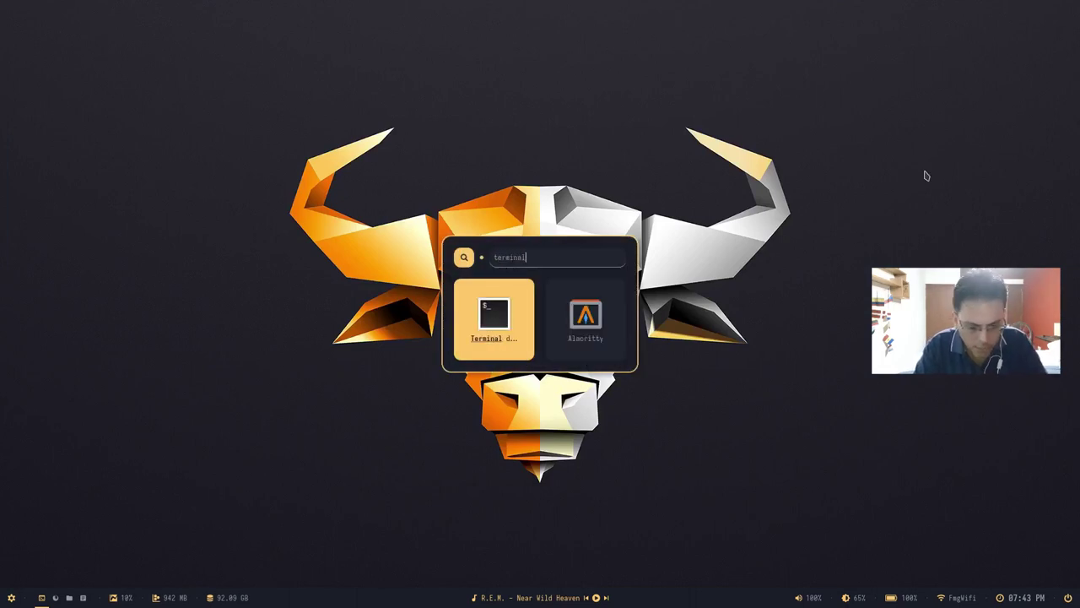
key("Return")
type("killall")
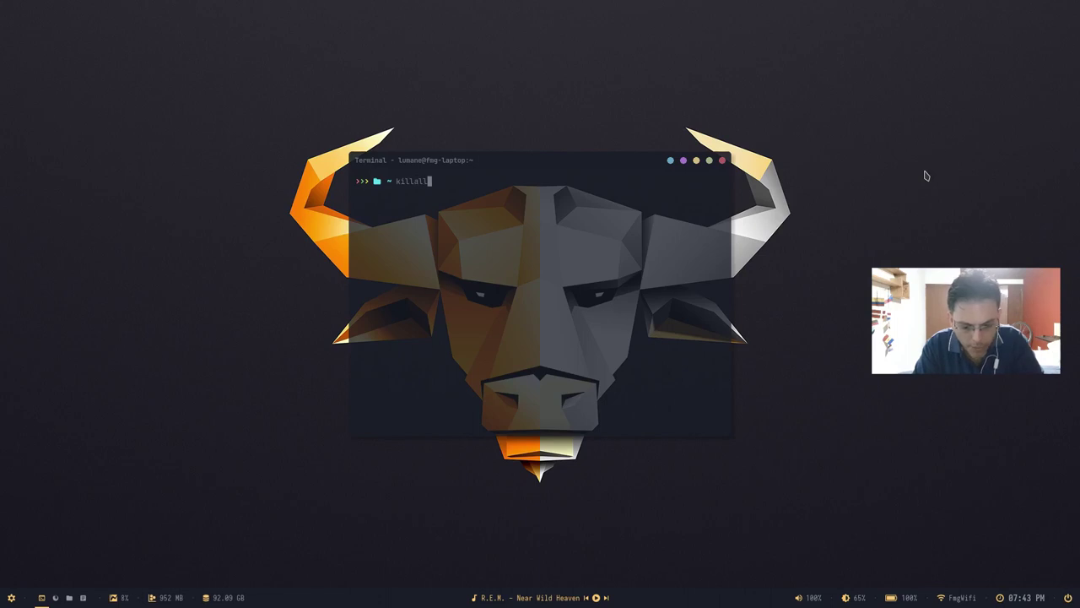
type(" polybar")
key("Return")
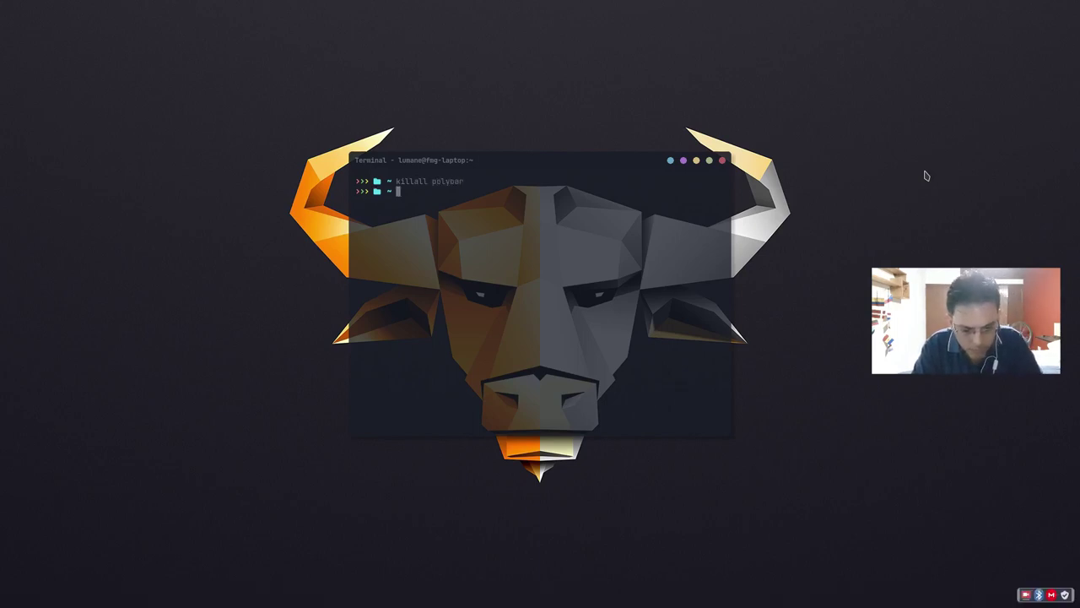
Step: Try to start the bar again in the background with the command polybar &
type("polybar &")
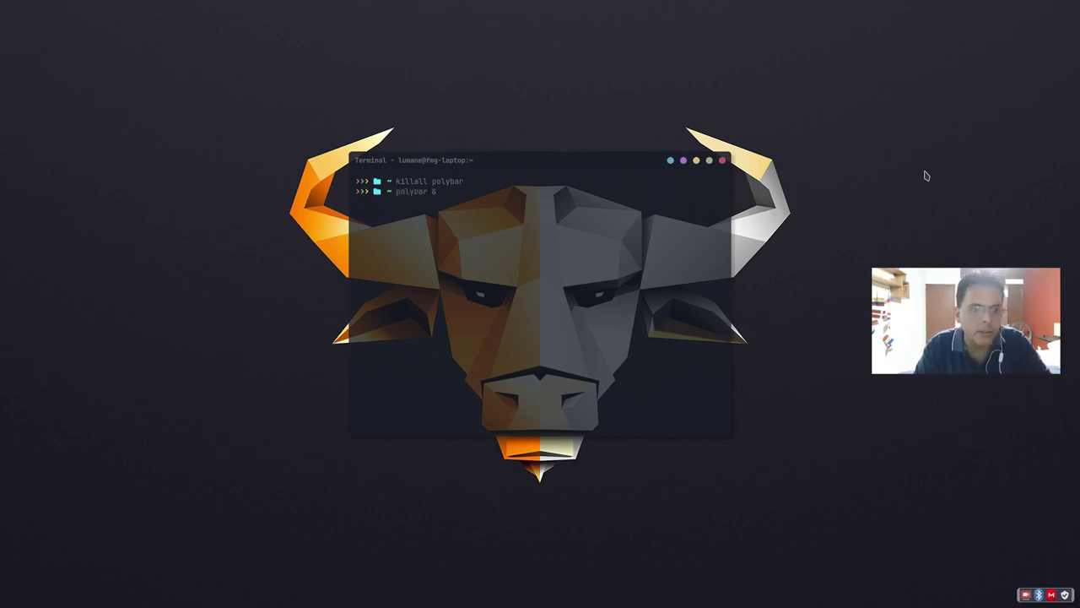
key("Return")
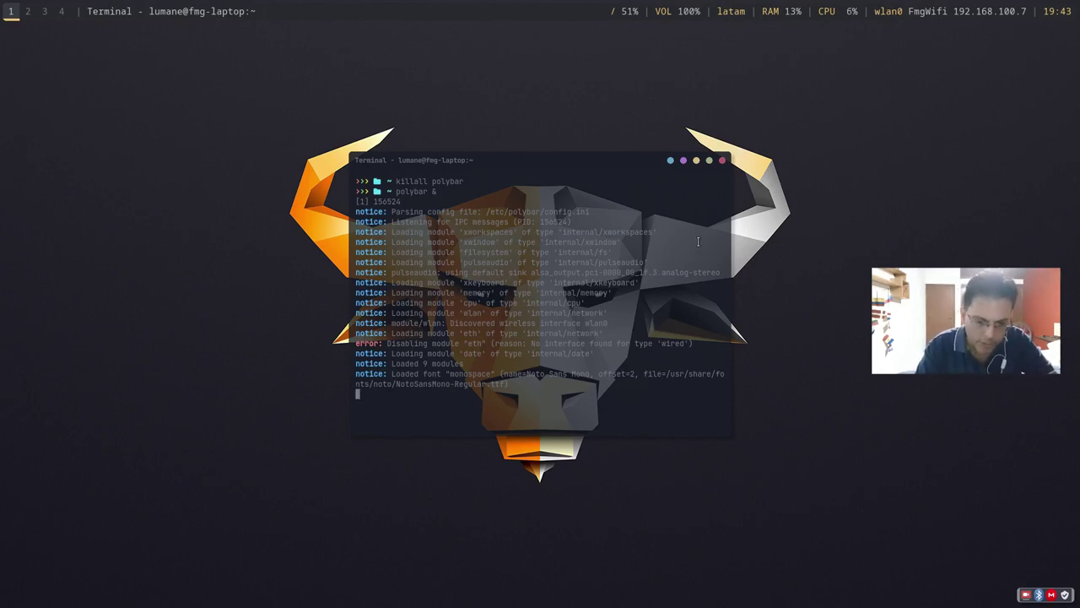
key("Return")
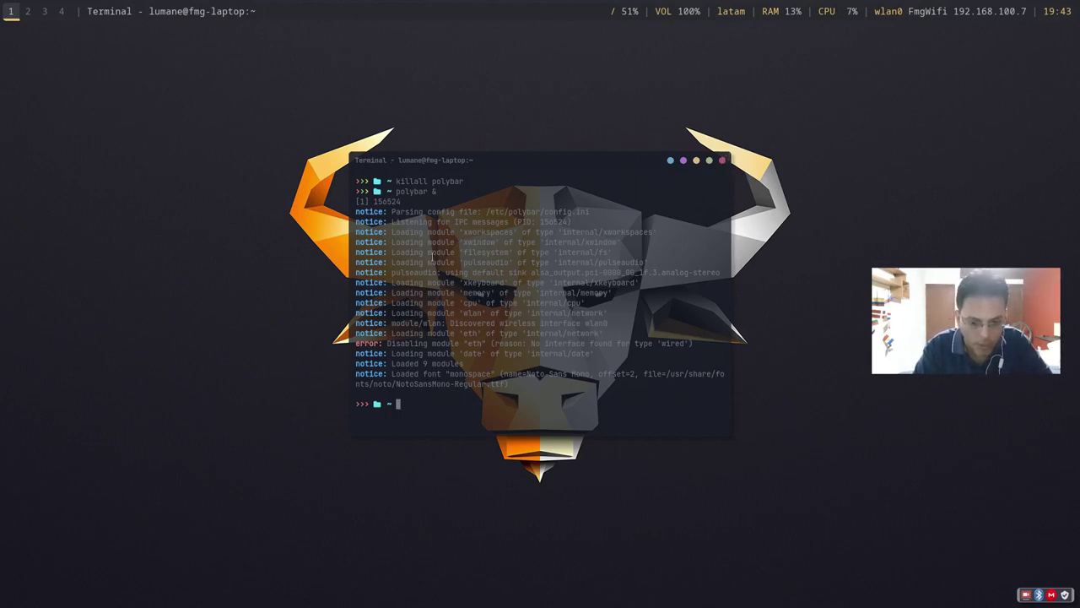
Step: Switch to the file manager and go up from the bouquet folder to the openbox folder
key("alt+Tab")
key("alt+Tab")
key("alt+Tab")
key("alt+Tab")
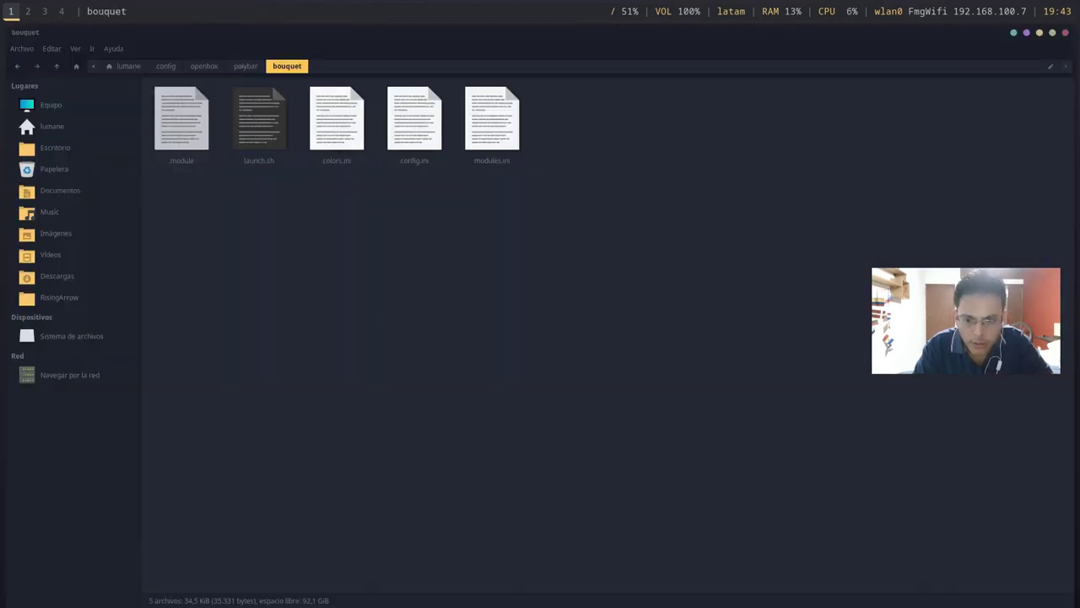
left_click(240, 66)
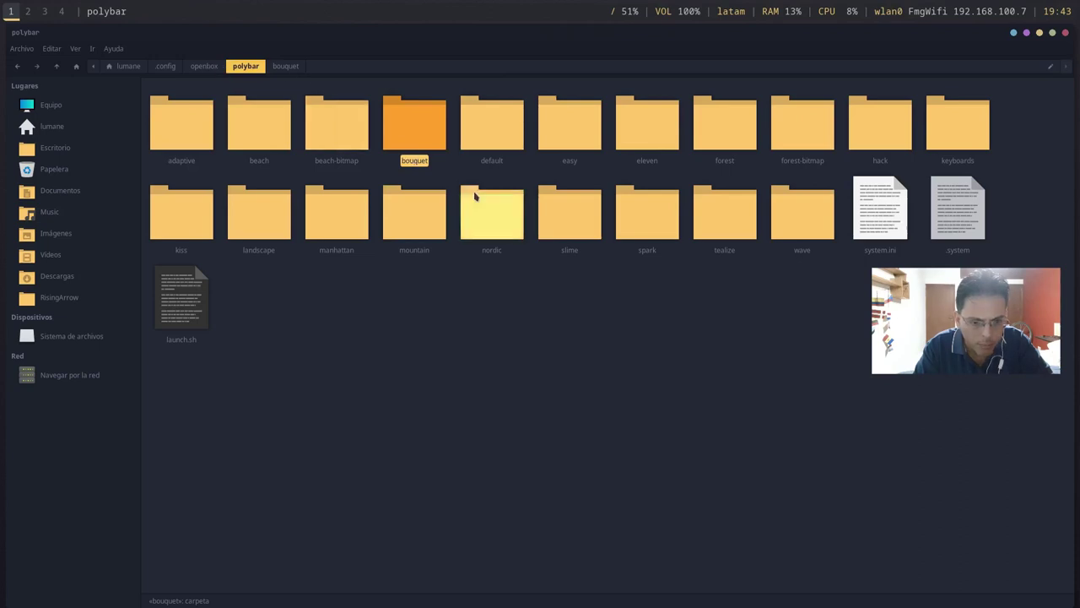
double_click(426, 132)
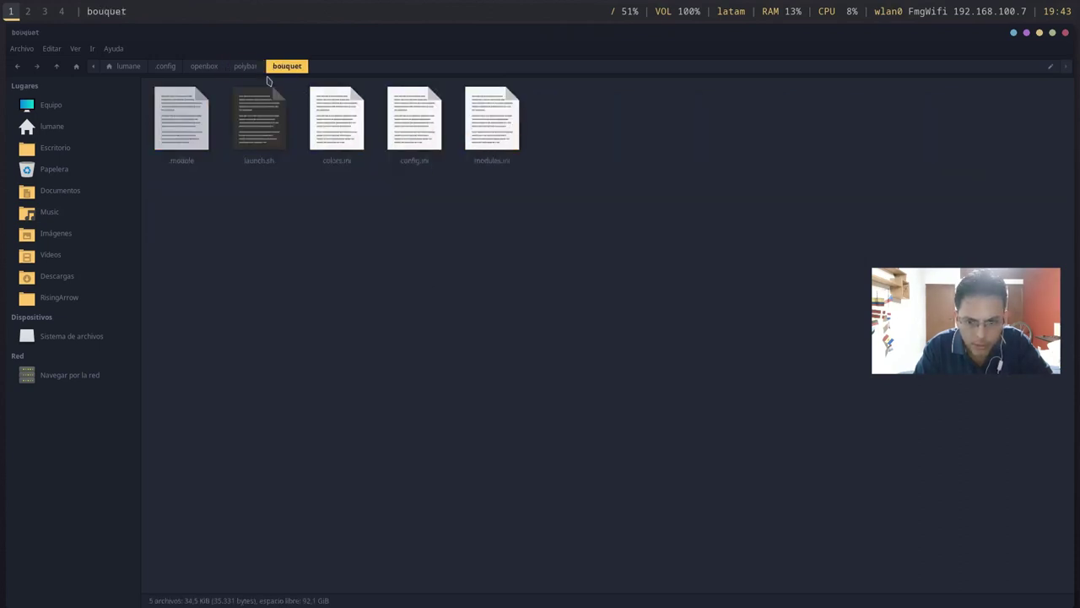
left_click(256, 71)
left_click(210, 67)
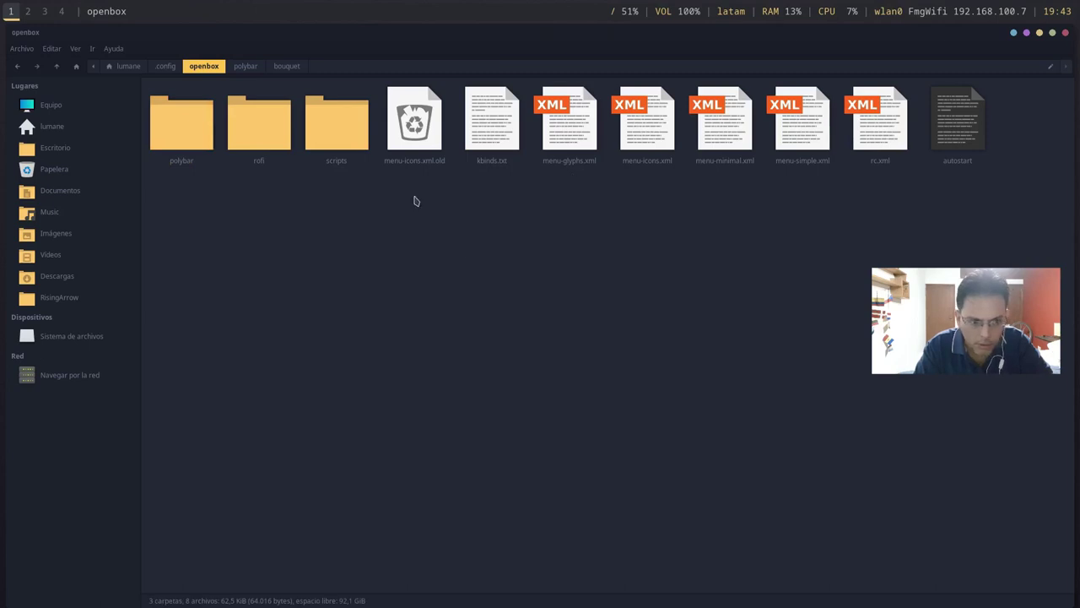
Step: Open the autostart file in Geany and examine the path of the script in its Launch Polybar line
double_click(958, 123)
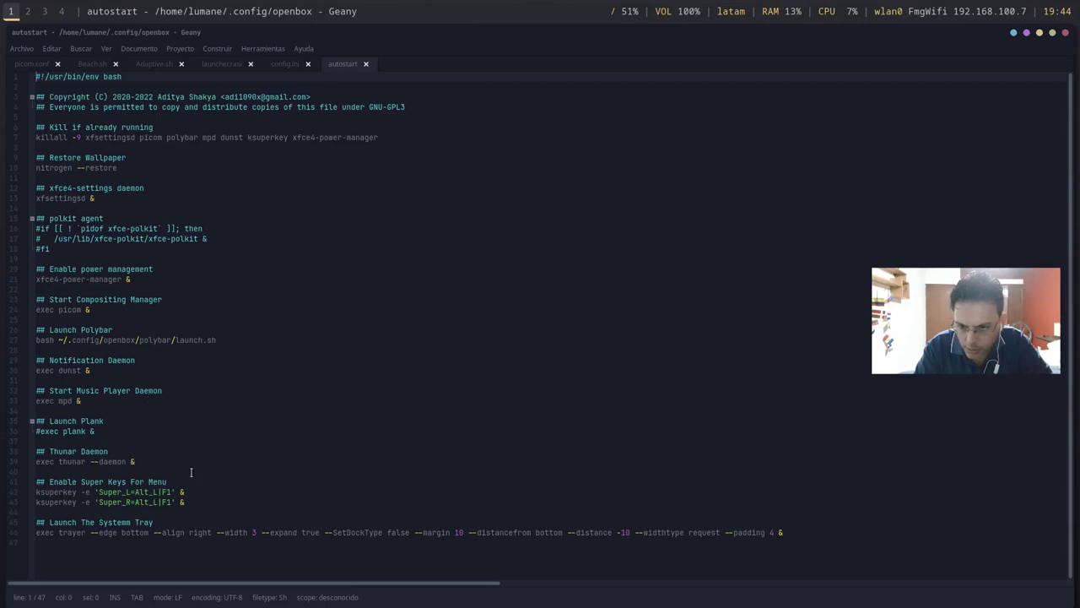
left_click(257, 337)
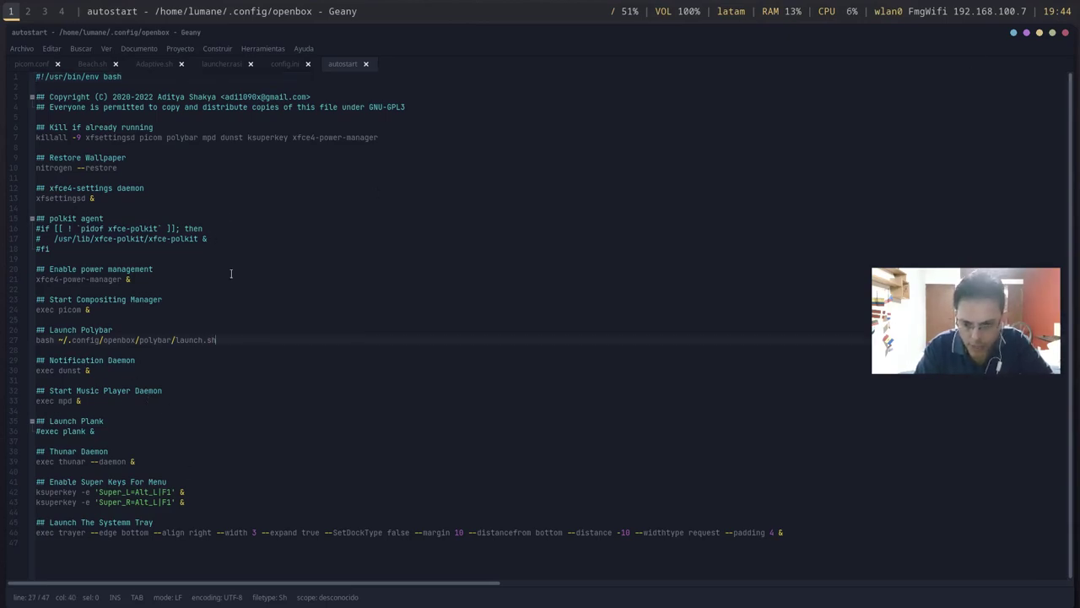
left_click_drag(230, 337, 264, 342)
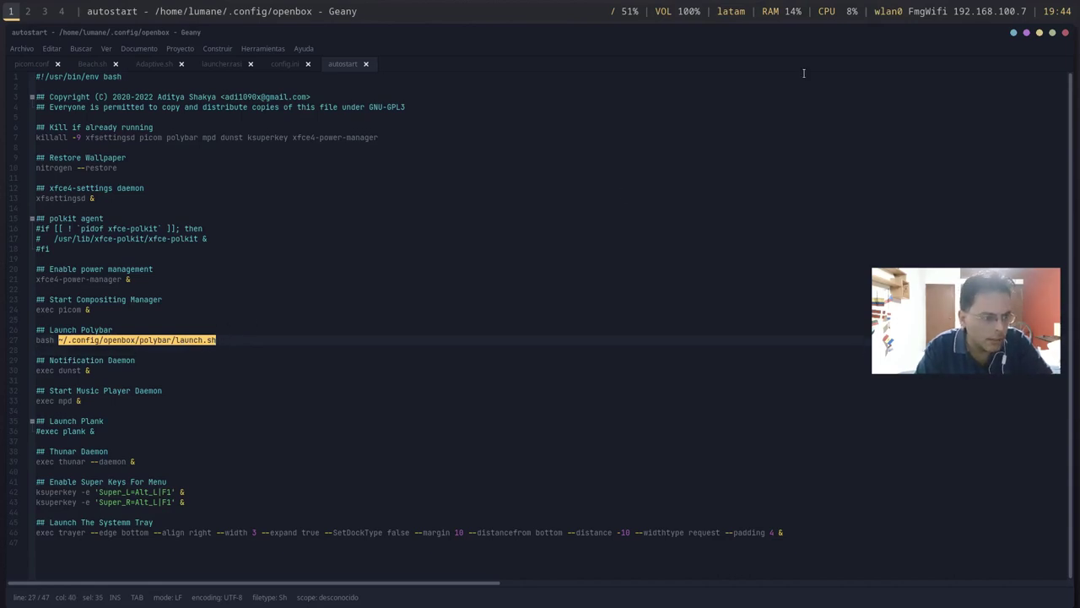
Step: Minimise Geany, enter the polybar folder inside openbox and open a terminal in that folder
left_click(1039, 33)
left_click(604, 274)
left_click(170, 133)
double_click(170, 134)
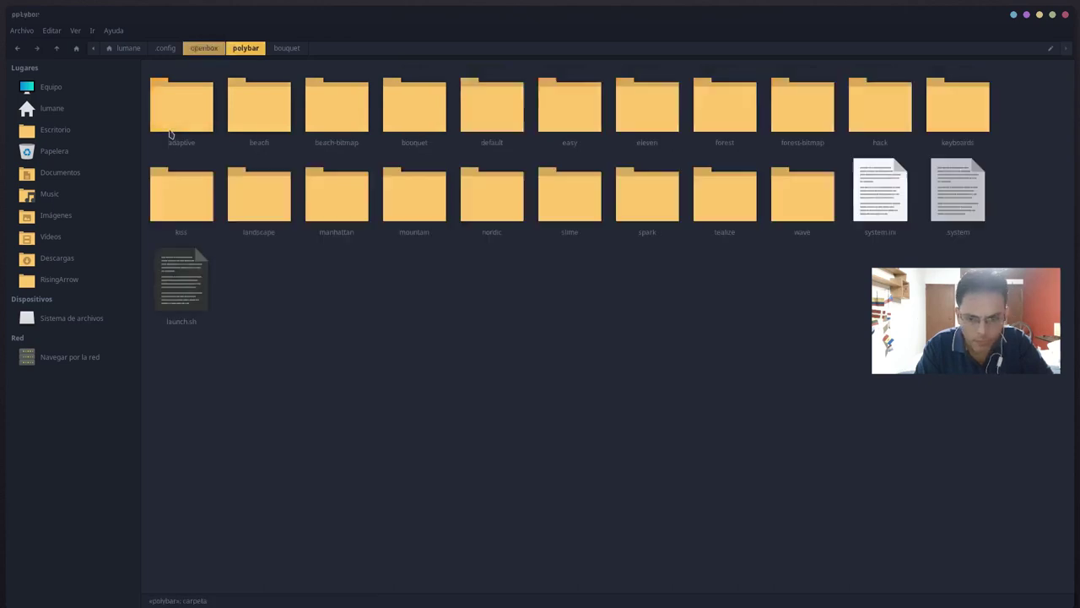
right_click(253, 308)
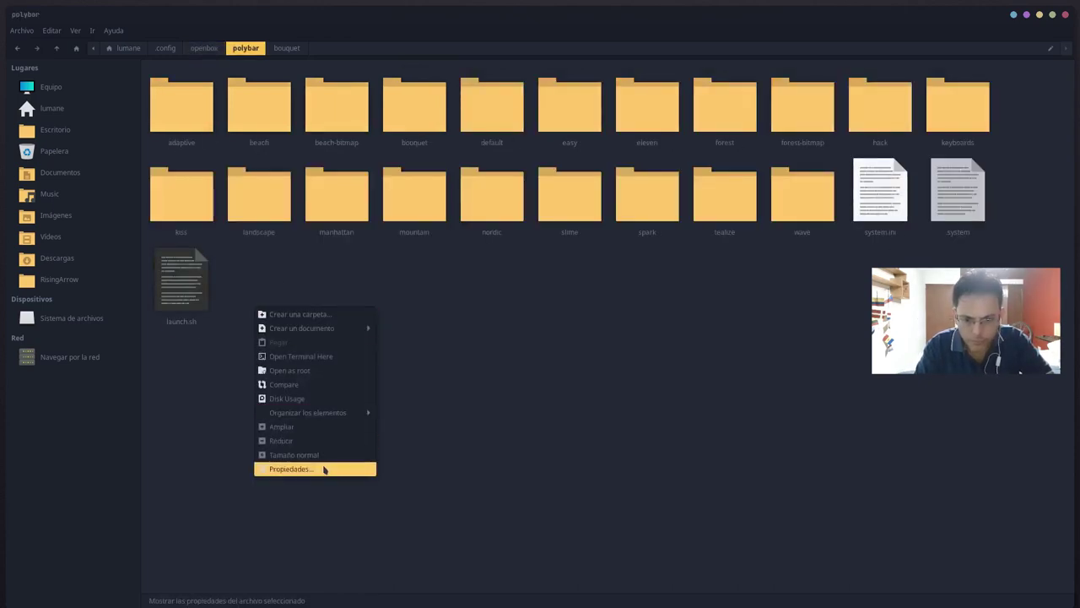
left_click(336, 357)
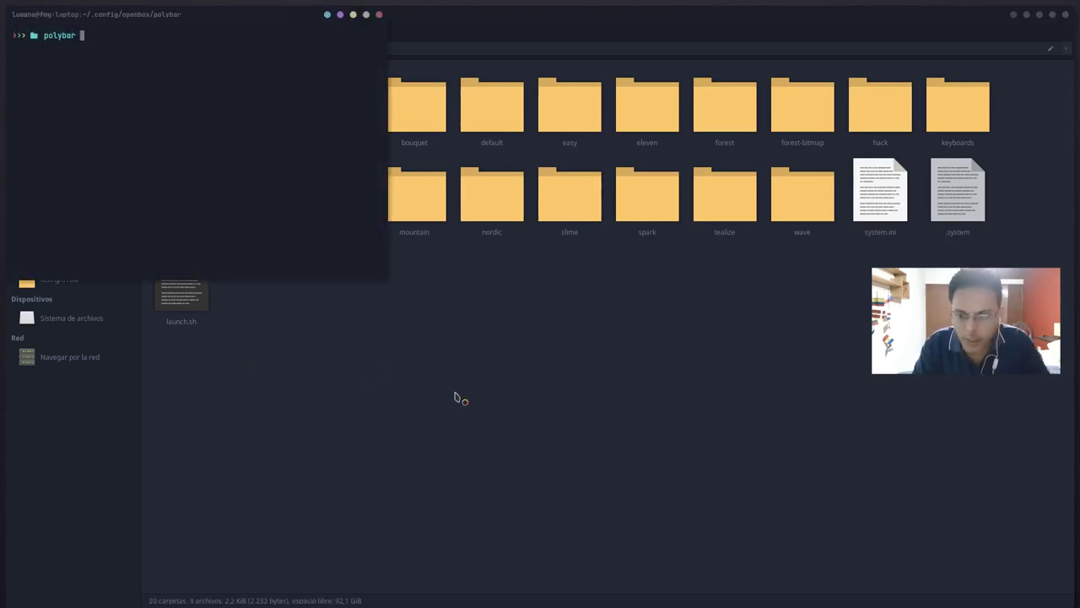
Step: Run ./launch.sh to start the themed bar and close the terminal
type("./launch.sh")
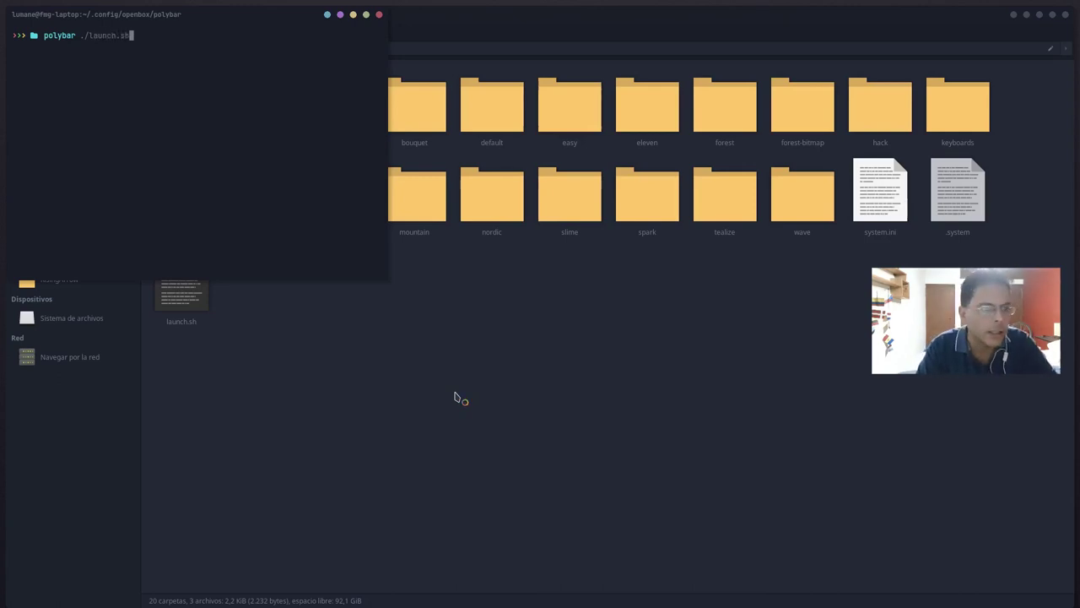
key("Return")
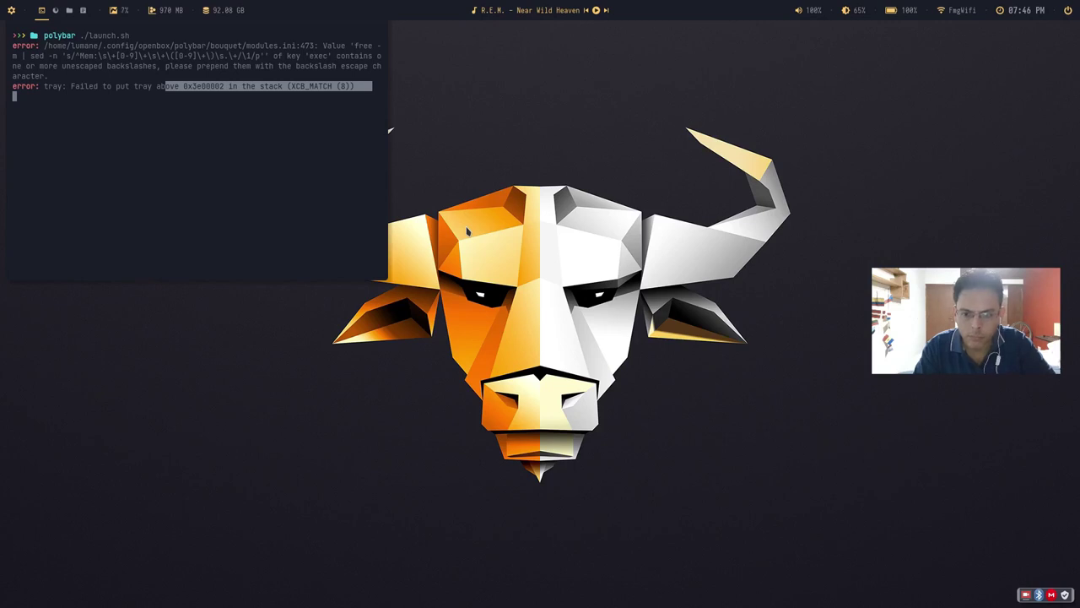
key("alt+F4")
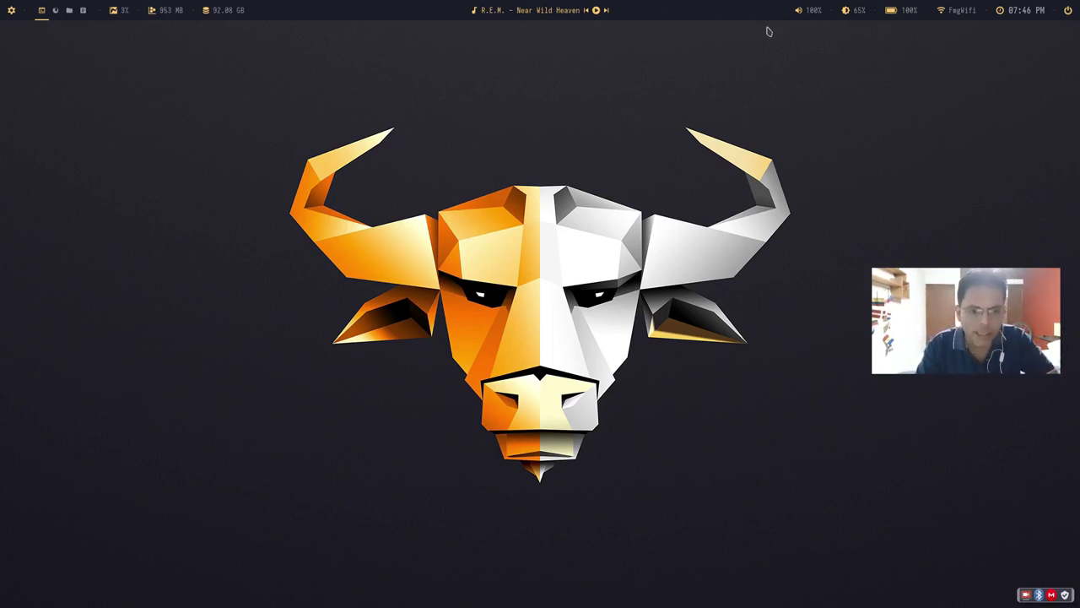
Step: Open the application launcher from the bar several times to check where it appears, and close it
left_click(11, 10)
left_click(11, 10)
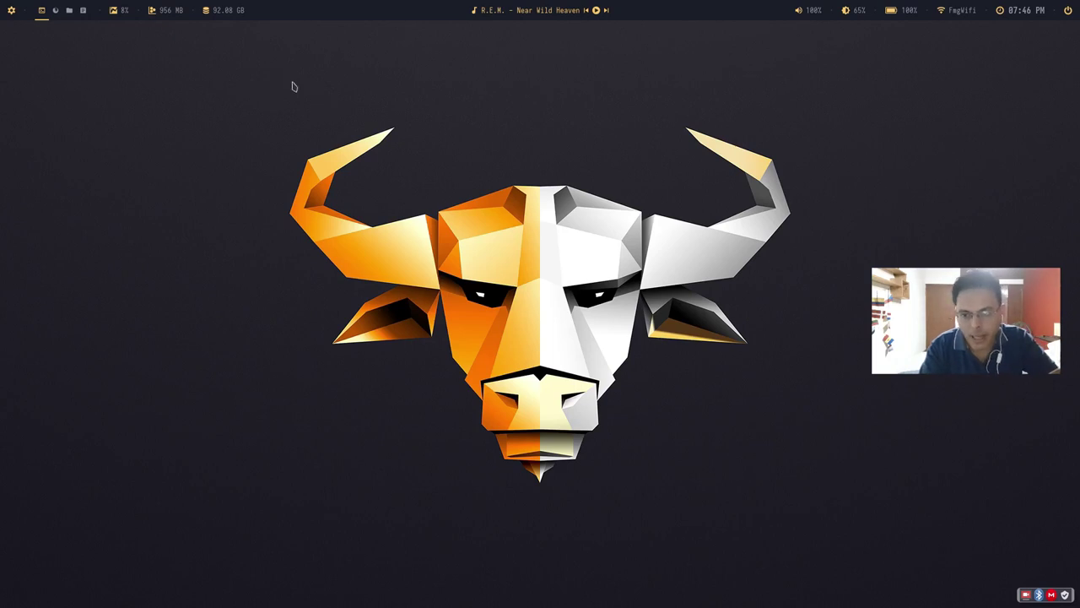
left_click(11, 11)
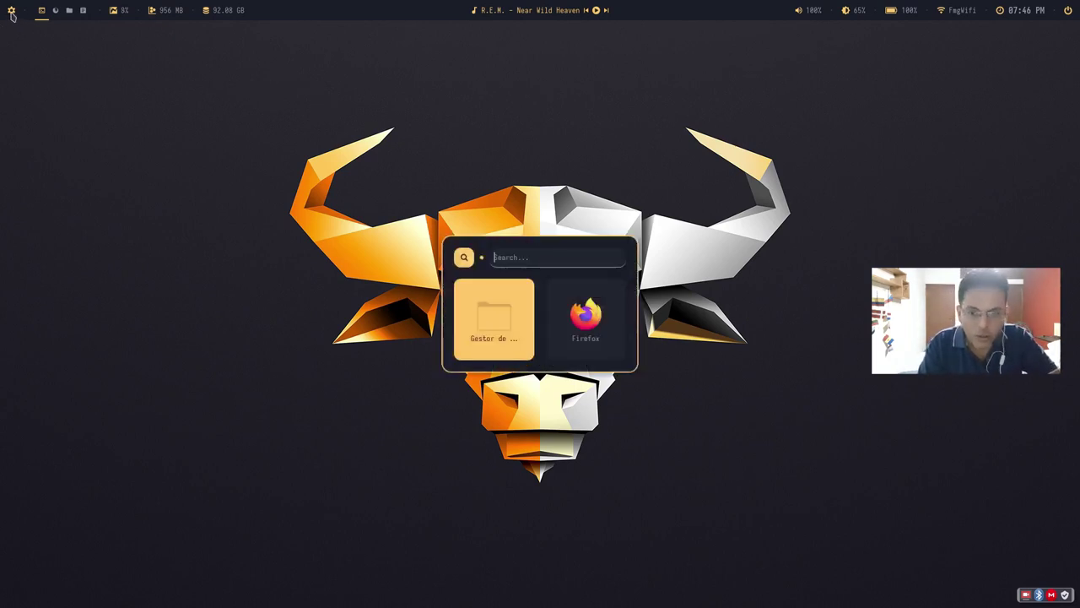
left_click(13, 11)
left_click(17, 13)
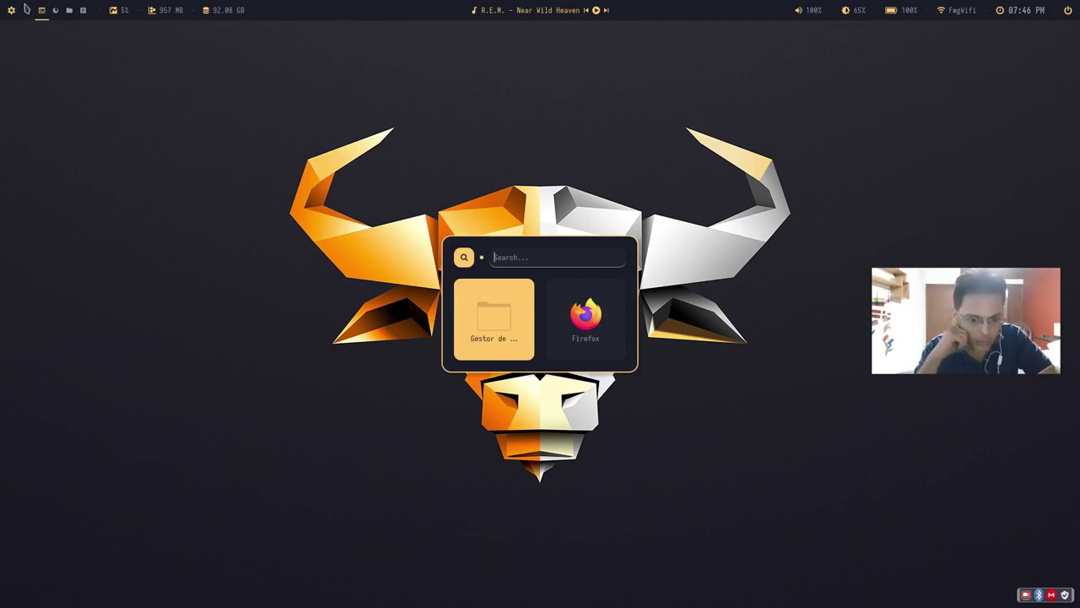
left_click(12, 16)
left_click(12, 16)
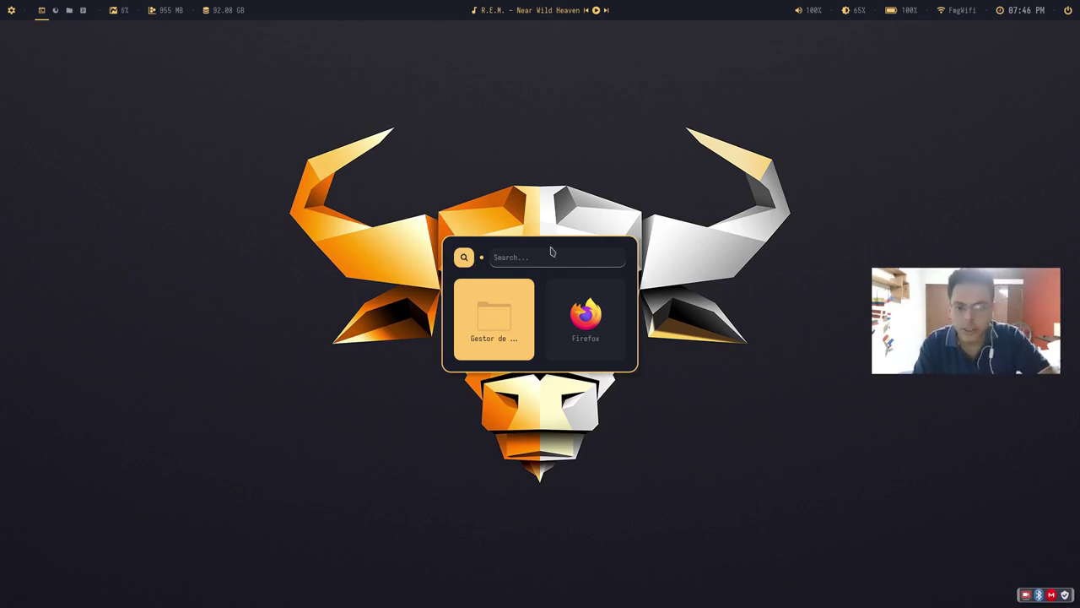
key("Escape")
Step: Switch to the file manager and open the bouquet folder inside openbox's rofi folder
key("alt+Tab")
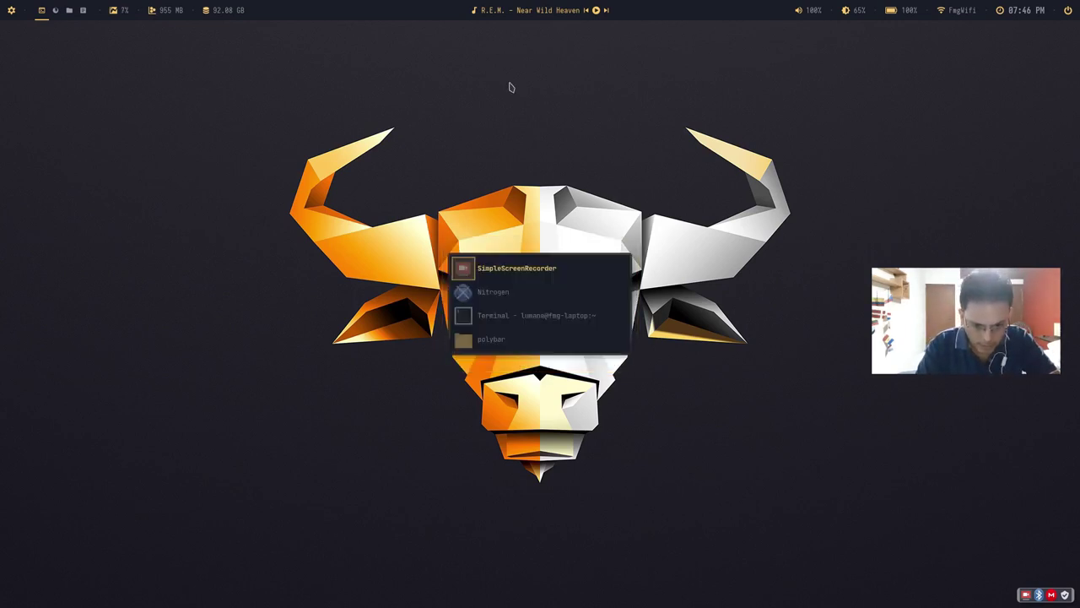
key("alt+Tab")
key("alt+Tab")
key("alt+Tab")
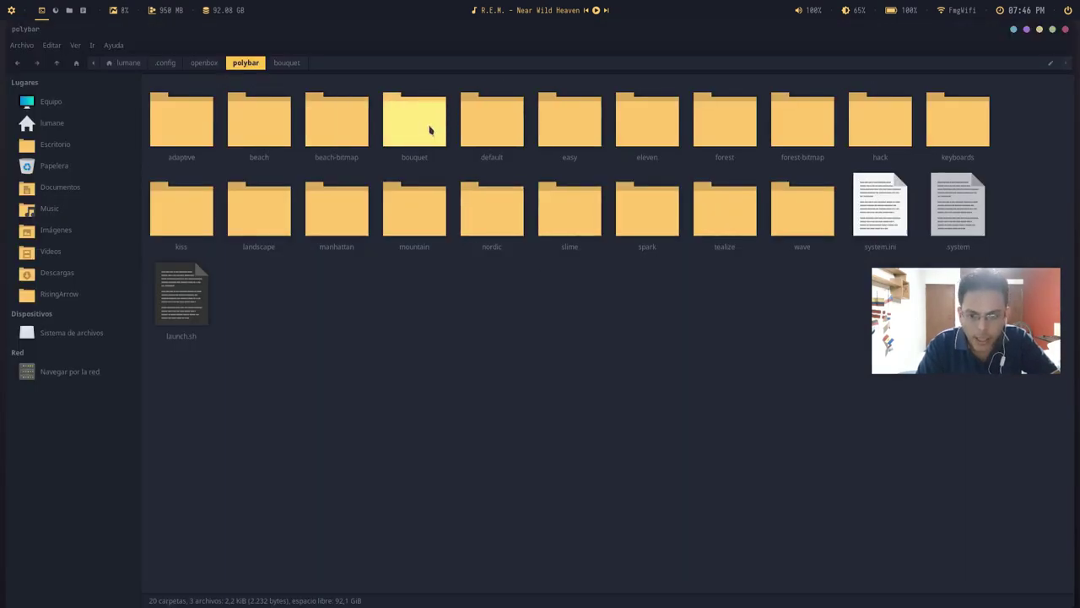
left_click(211, 65)
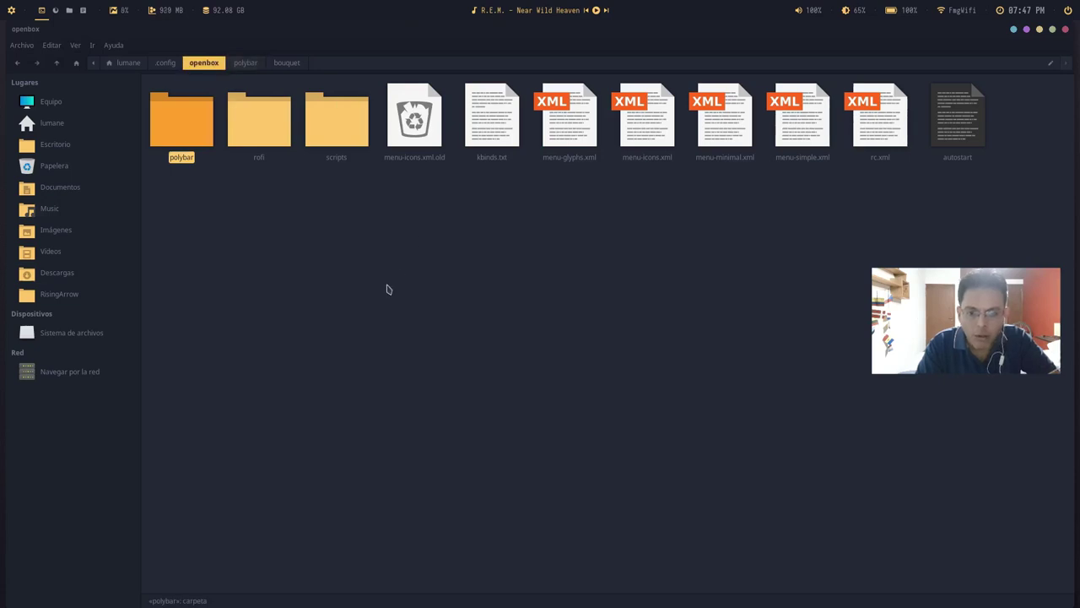
double_click(271, 135)
key("Return")
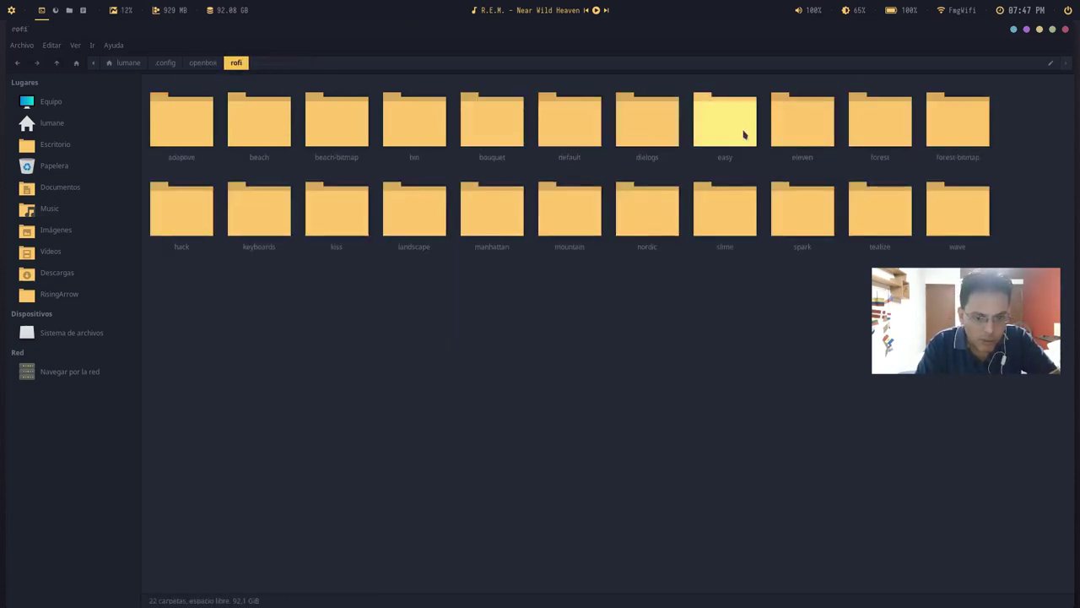
double_click(481, 114)
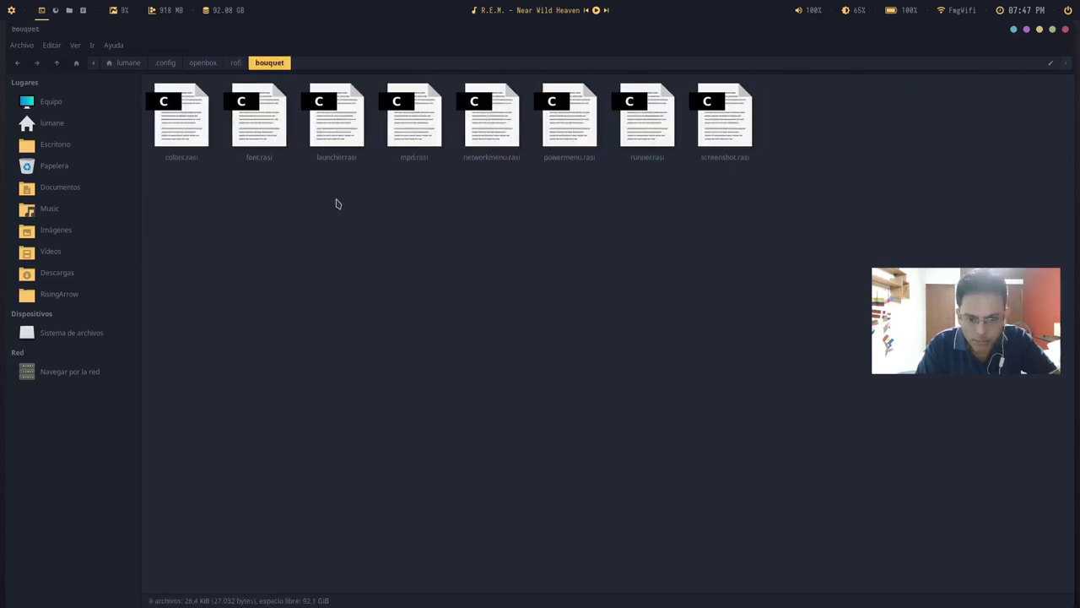
Step: Open launcher.rasi from the bouquet folder in Geany
left_click_drag(876, 98, 811, 143)
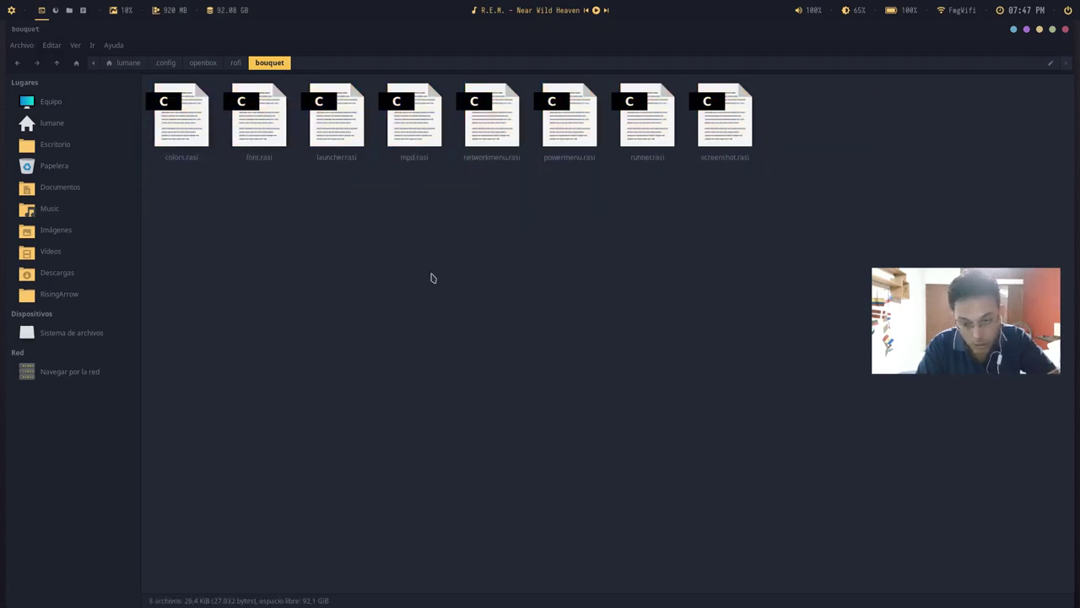
left_click(274, 149)
left_click(309, 194)
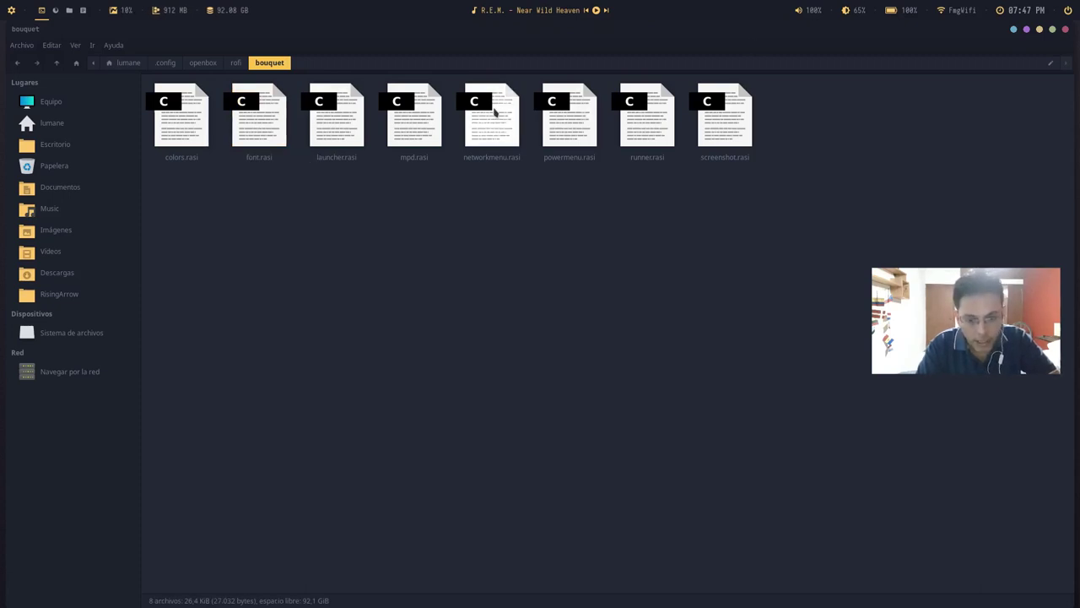
left_click(355, 123)
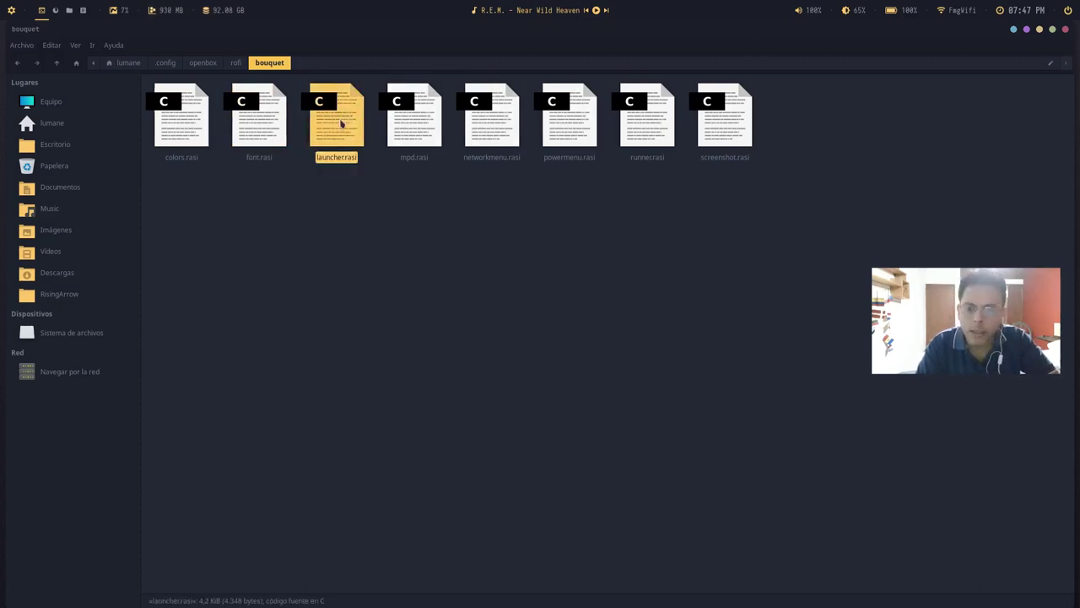
double_click(342, 124)
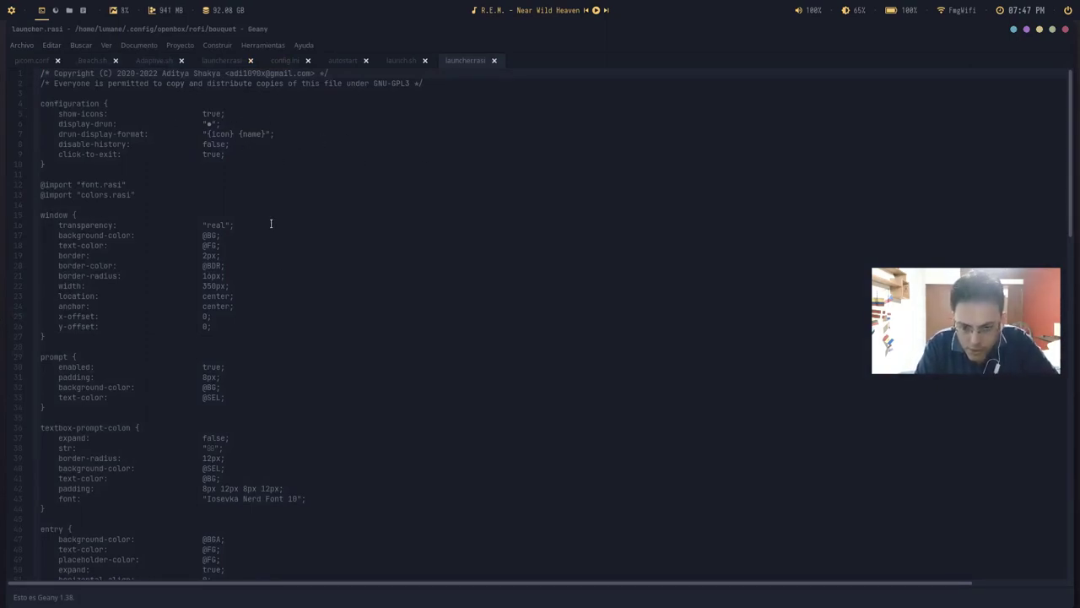
Step: Change the placeholder text in the entry block to "Buscar y Ejecutar..." and save launcher.rasi
scroll(271, 281, "down", 1)
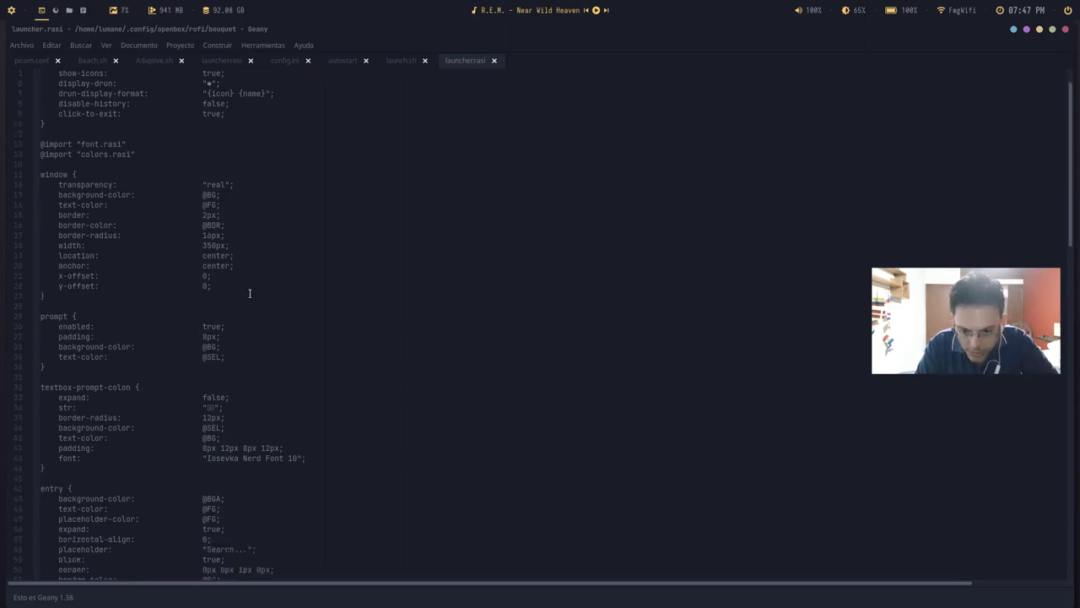
scroll(291, 288, "down", 1)
left_click(225, 511)
scroll(357, 470, "down", 2)
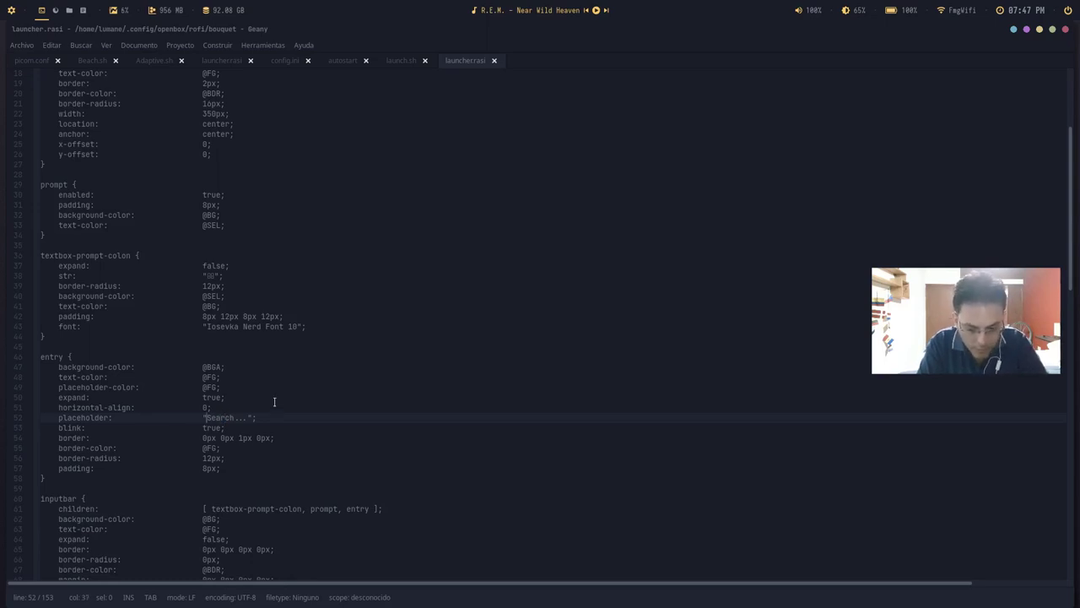
type("Buscar y")
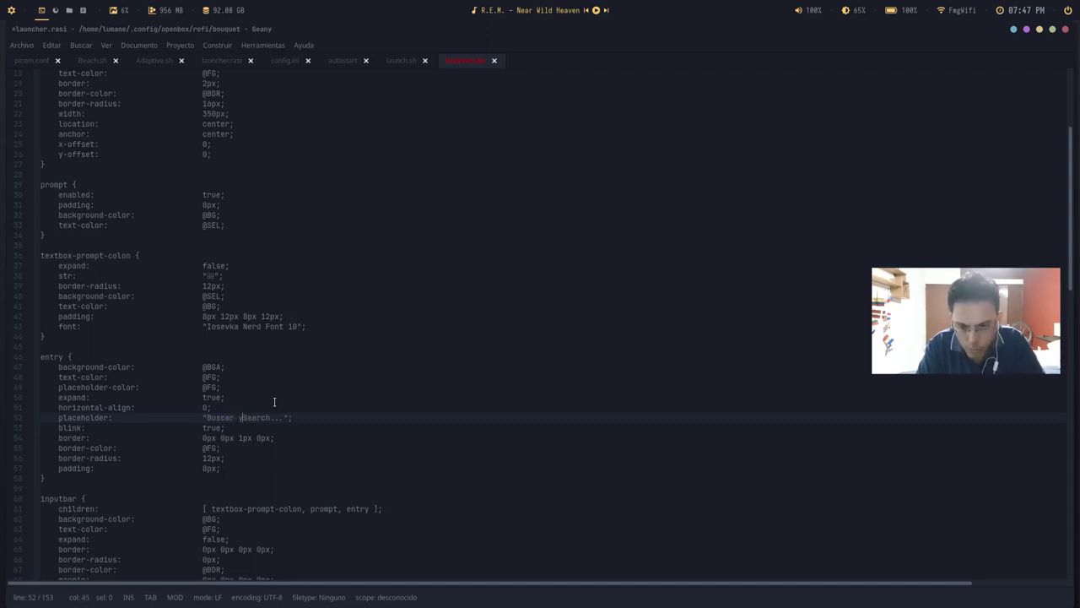
key("BackSpace")
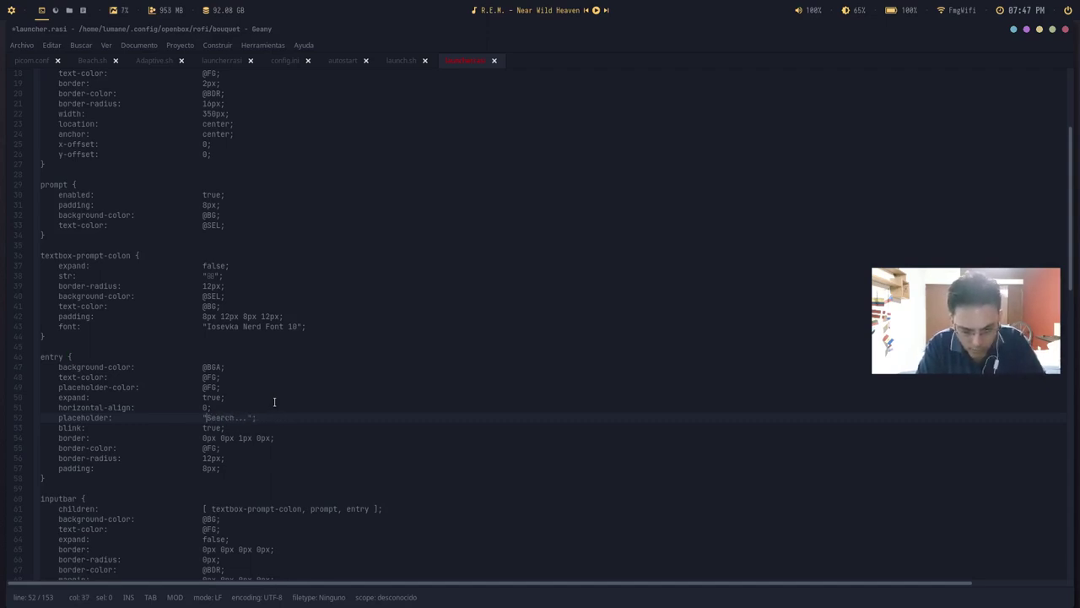
type("car y Ejecutar")
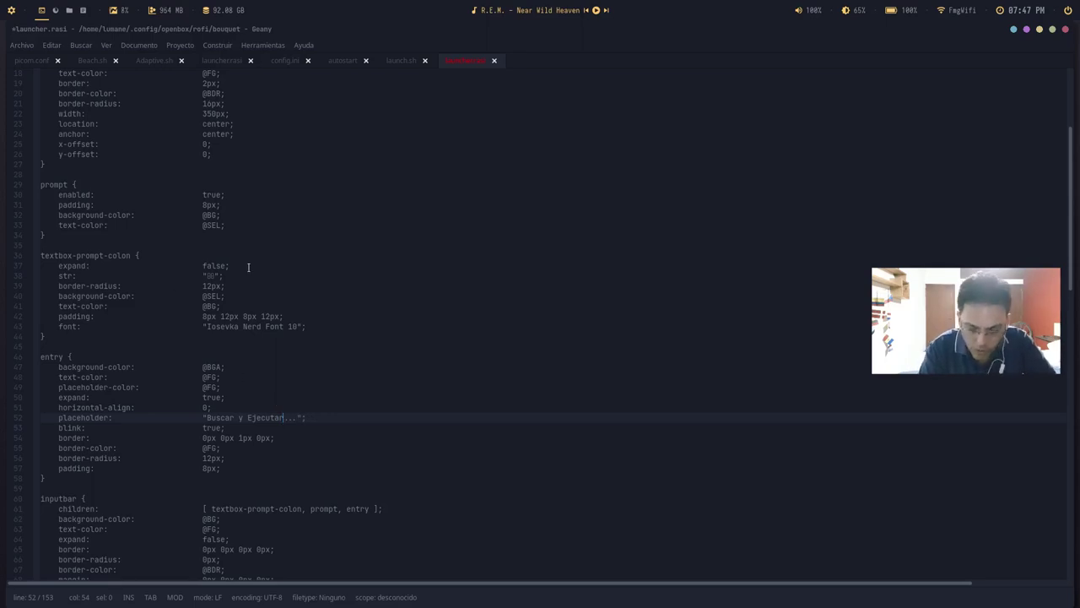
key("ctrl+s")
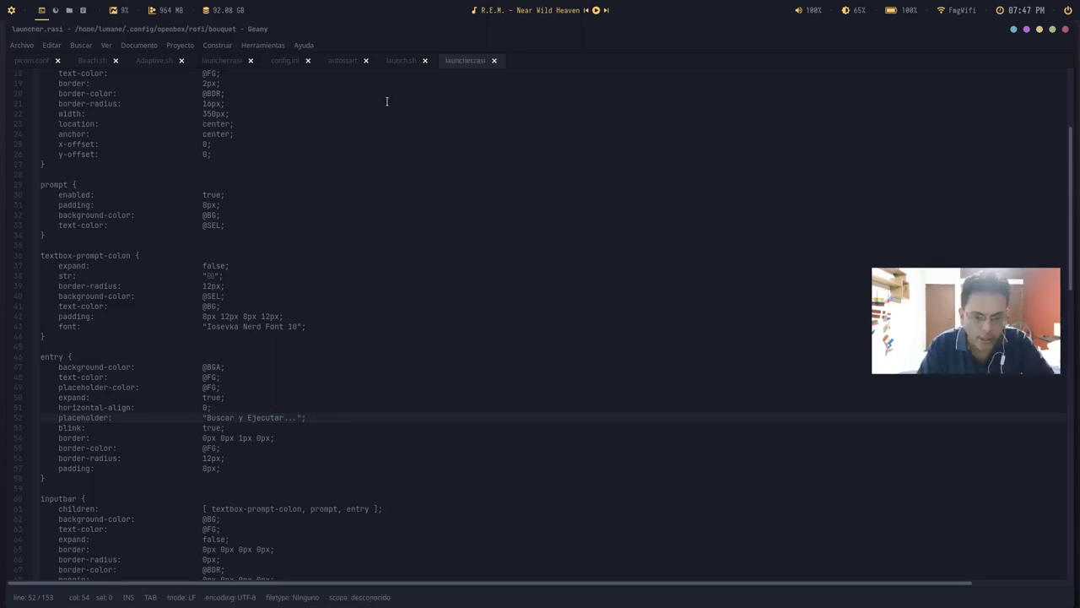
Step: Open the application launcher to check its search placeholder, close it and minimise the open windows
key("alt+F1")
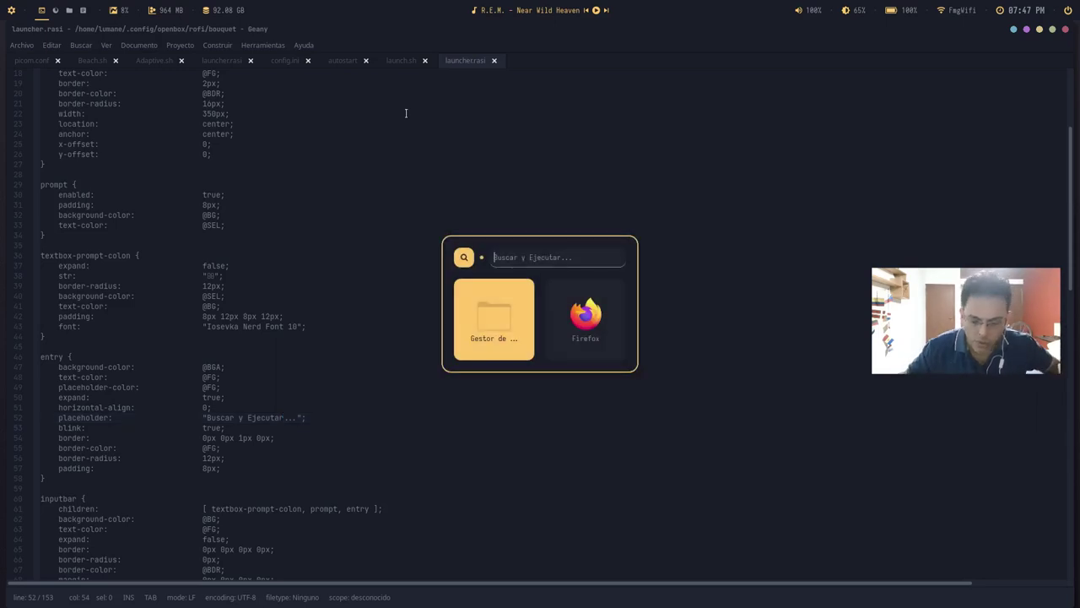
key("Escape")
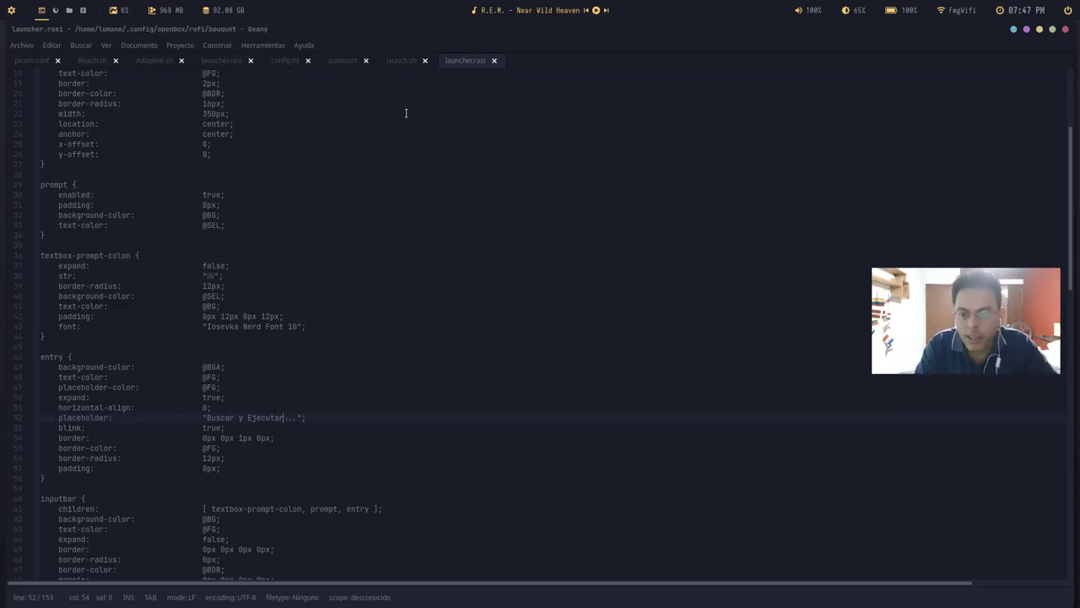
left_click(1040, 30)
left_click(1052, 30)
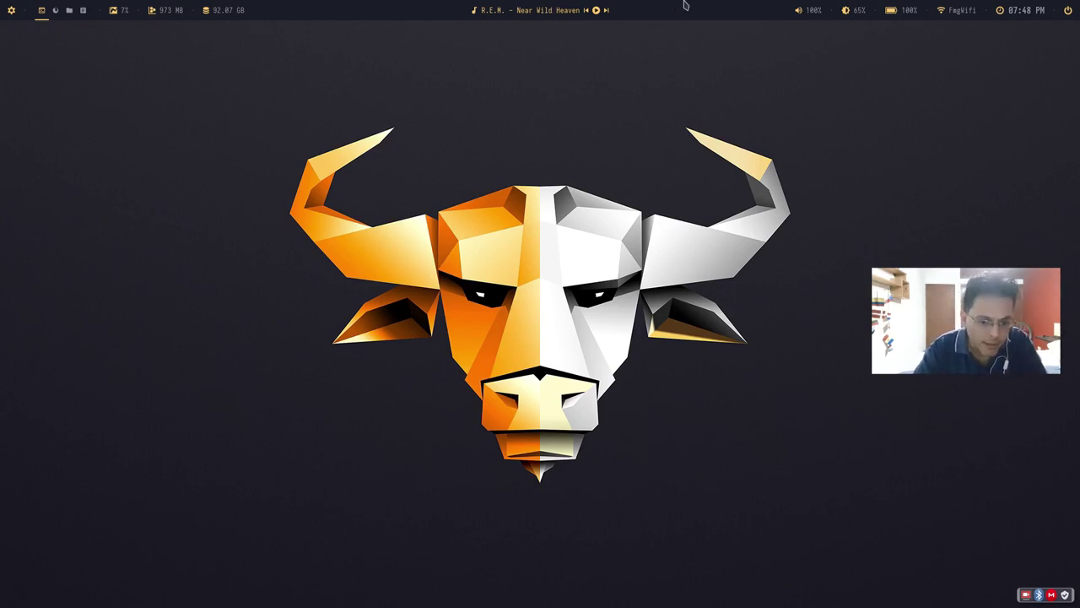
Step: Open the music player menu and the application launcher over the empty desktop to compare them, closing each one
key("super+m")
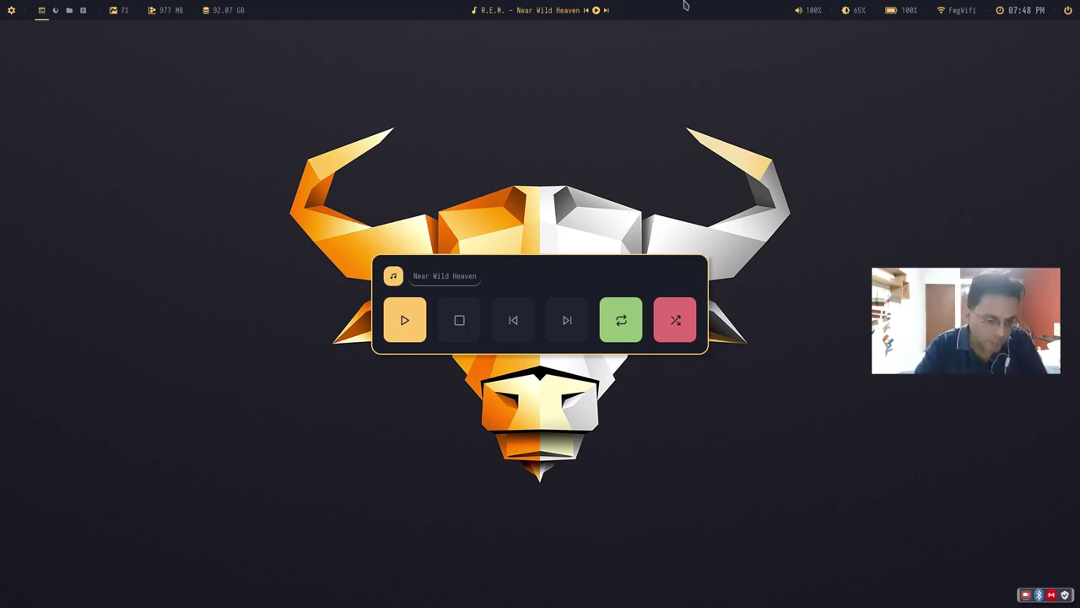
key("Escape")
key("alt+space")
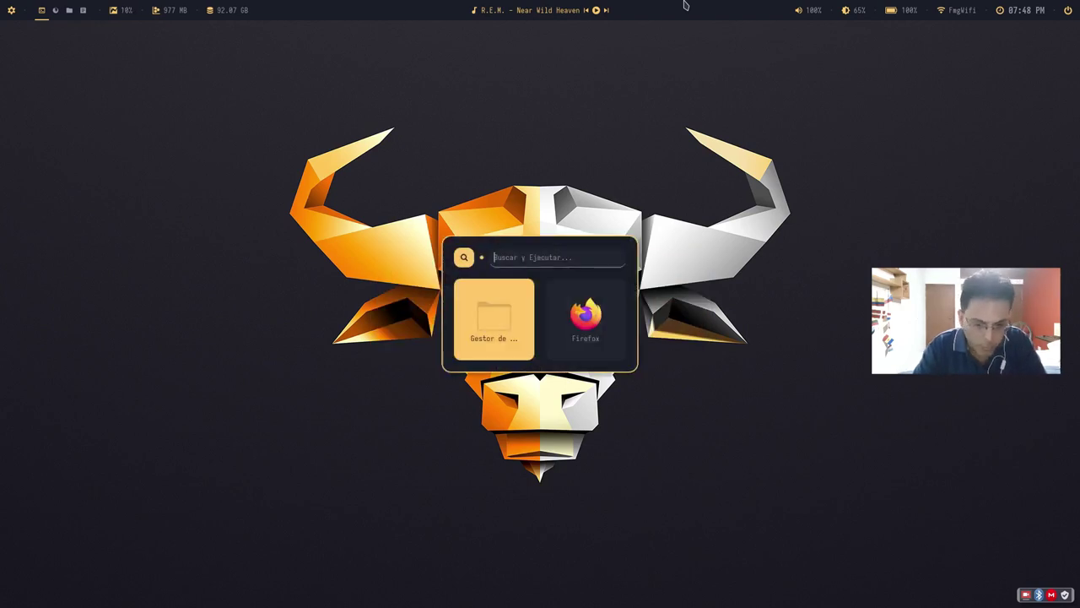
key("Escape")
key("alt+space")
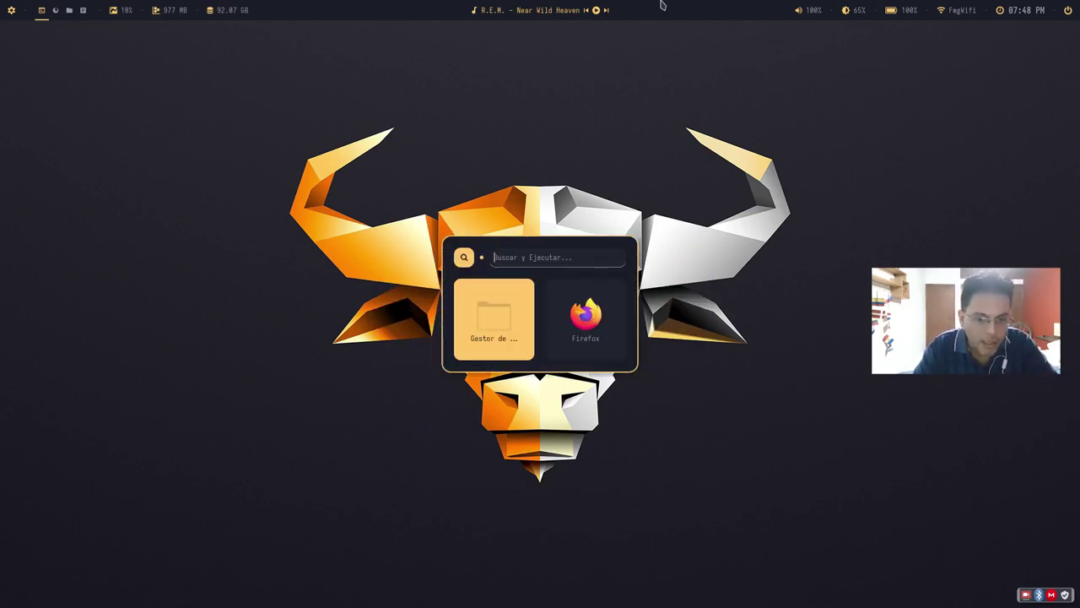
left_click(428, 97)
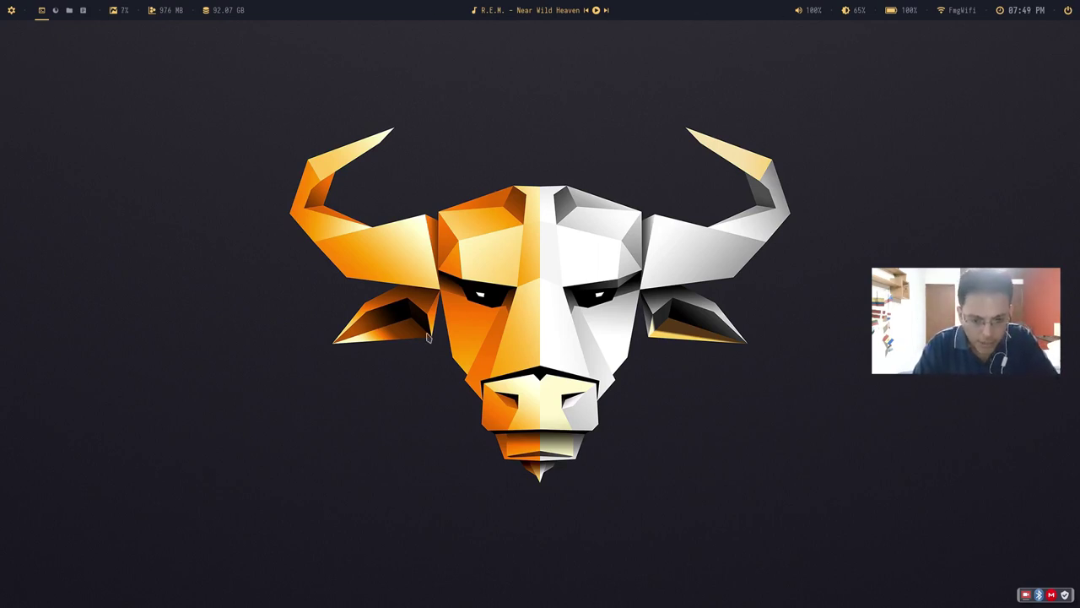
Step: Switch back to the bouquet folder, look over its .rasi files including mpd.rasi, and minimise the windows again
key("alt+Tab")
key("Tab")
key("Tab")
key("alt+Tab")
key("Tab")
key("Tab")
key("Tab")
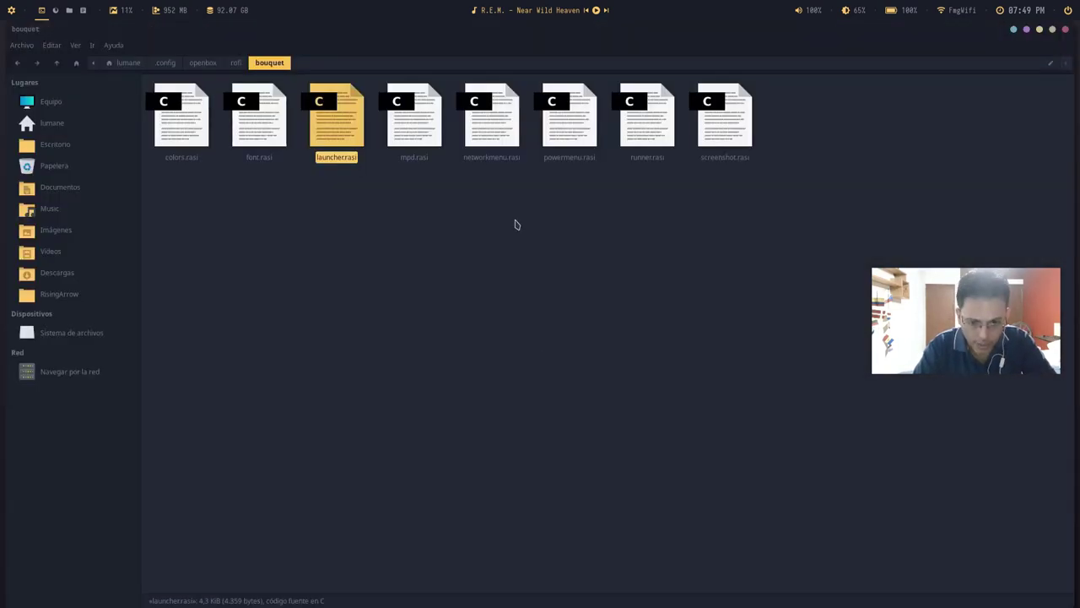
left_click(427, 119)
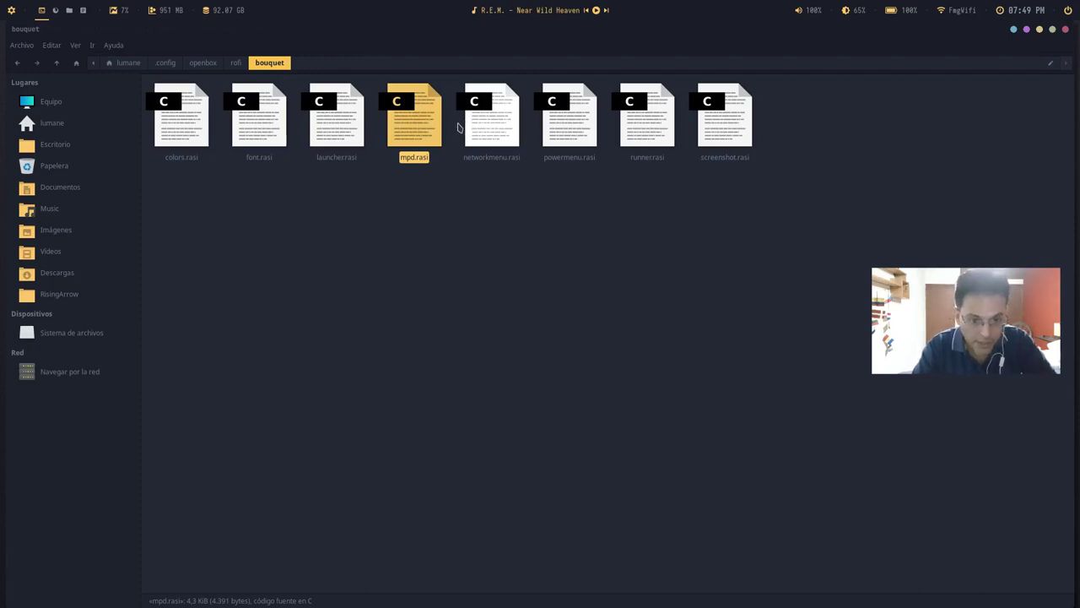
left_click(748, 256)
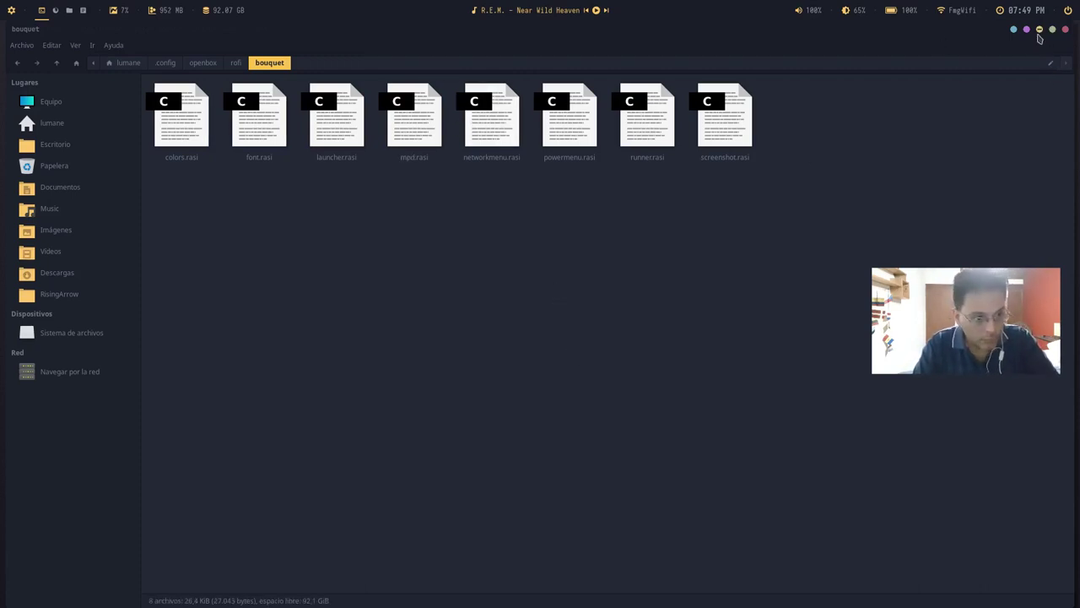
left_click(1040, 32)
left_click(1041, 32)
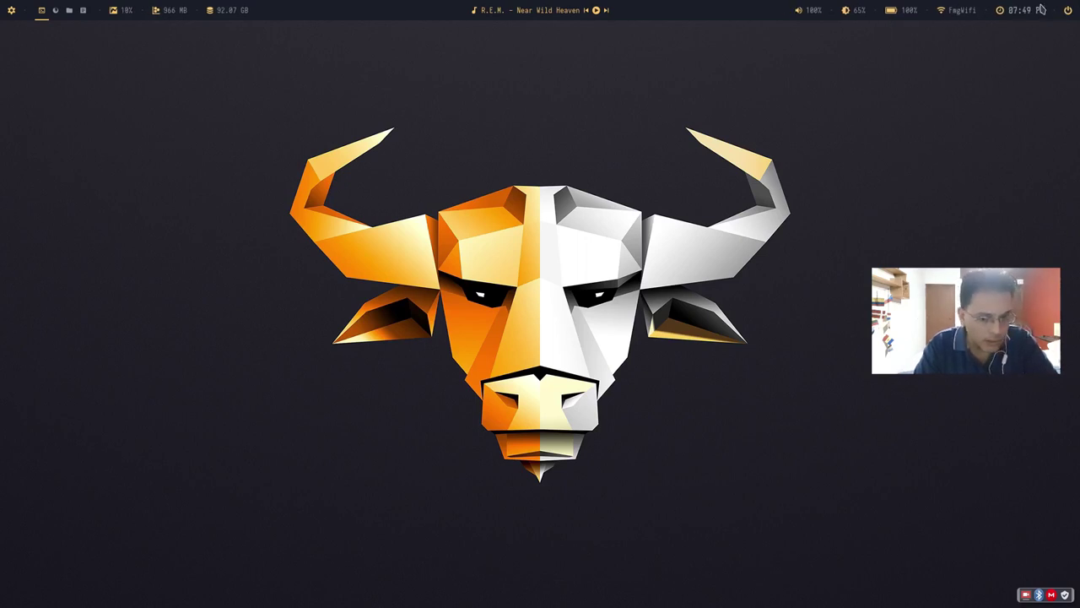
Step: Open the power menu from the bar several times to check where it appears, and close it
left_click(1069, 11)
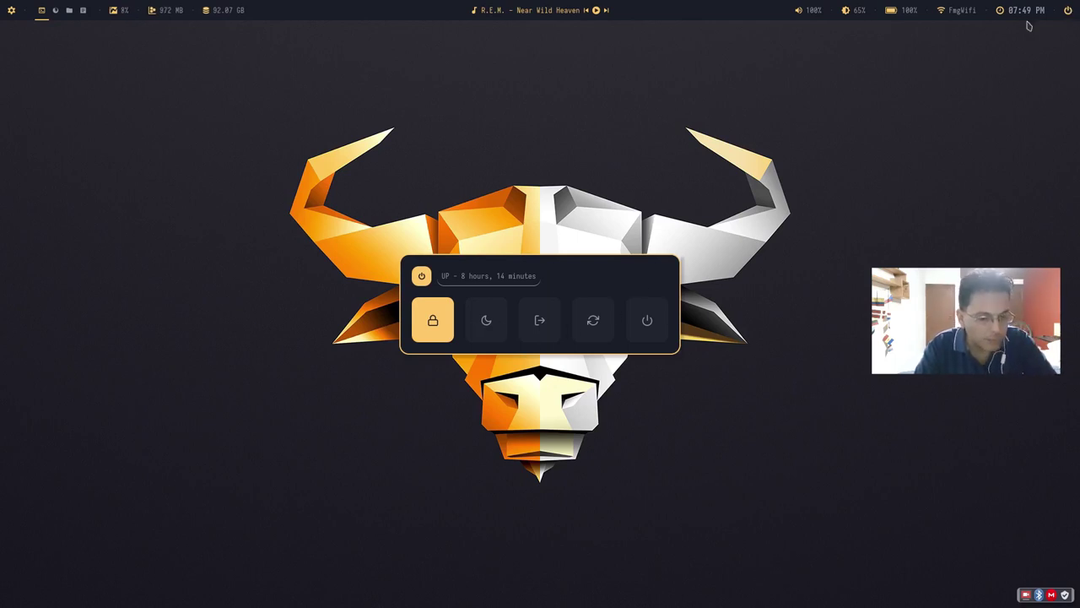
left_click(1067, 11)
left_click(1067, 11)
left_click(1064, 10)
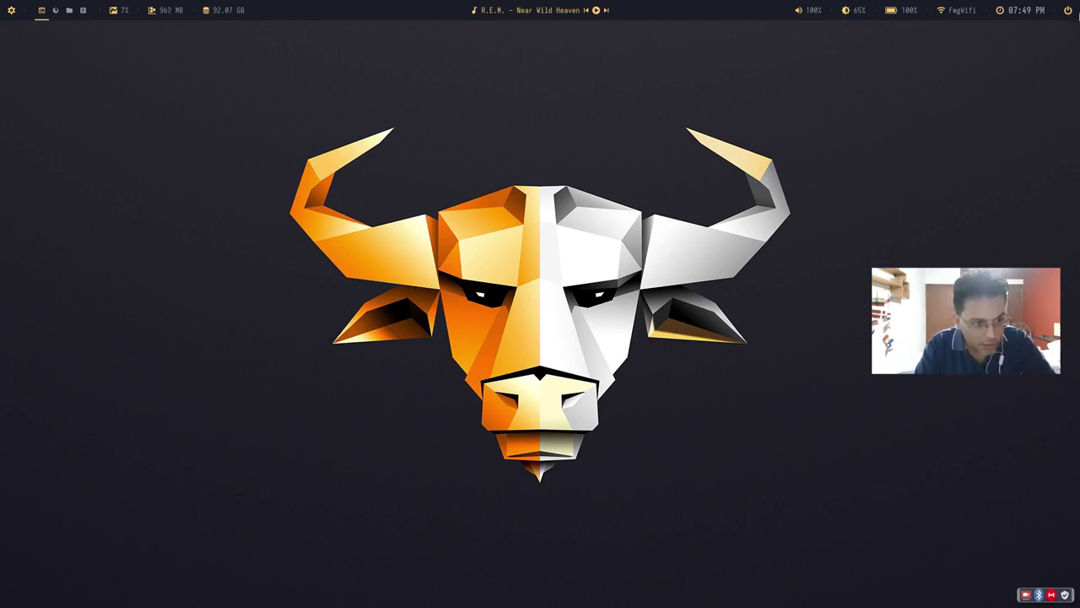
left_click(1068, 10)
key("Escape")
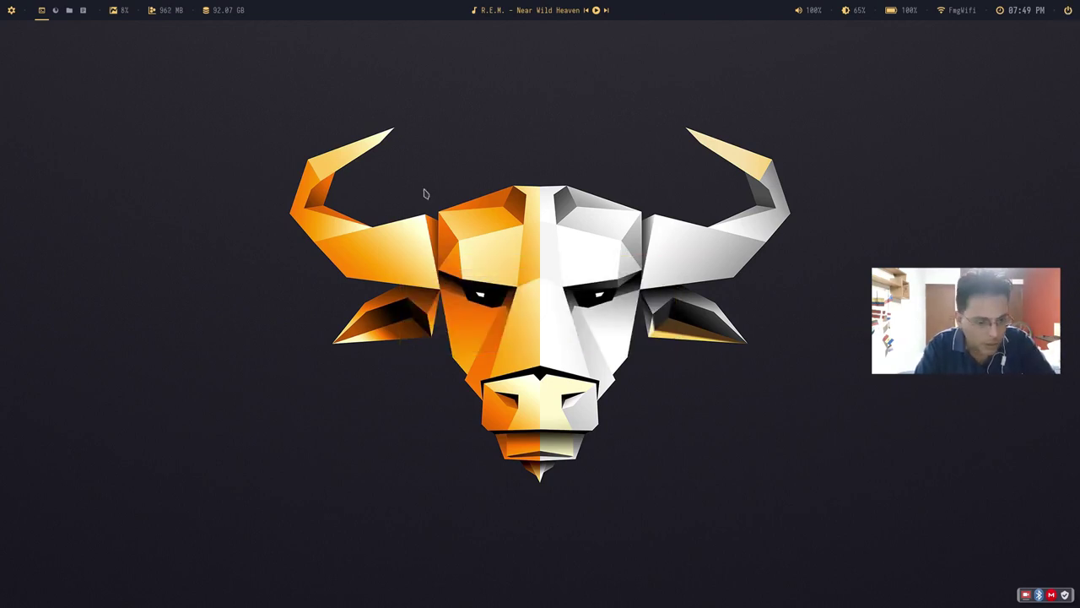
Step: Close the Nitrogen wallpaper chooser, return to the bouquet folder and open powermenu.rasi in Geany
key("super+w")
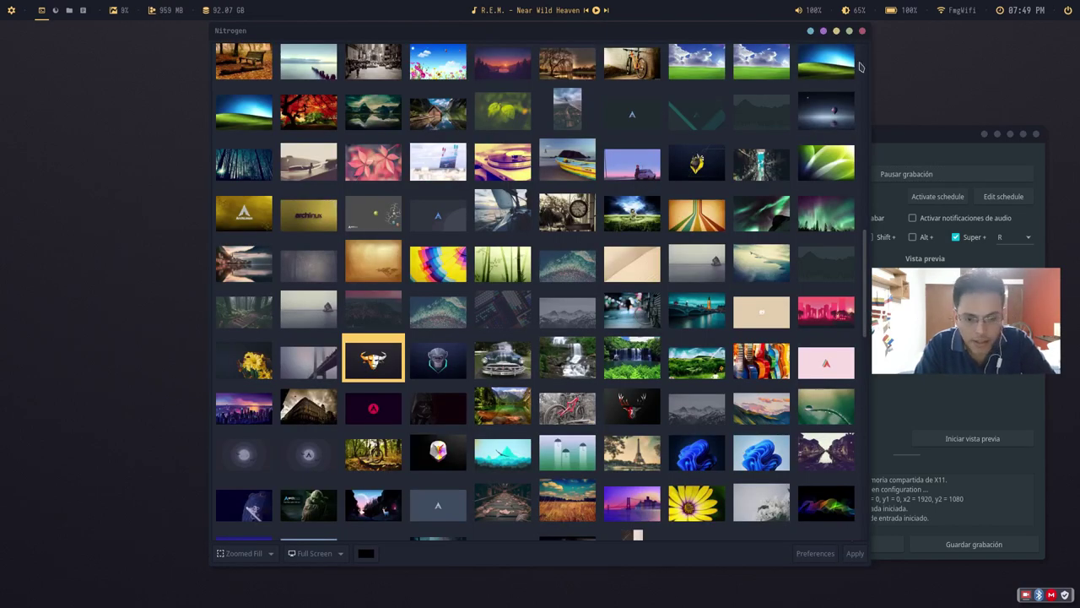
left_click(862, 32)
key("super+e")
key("Return")
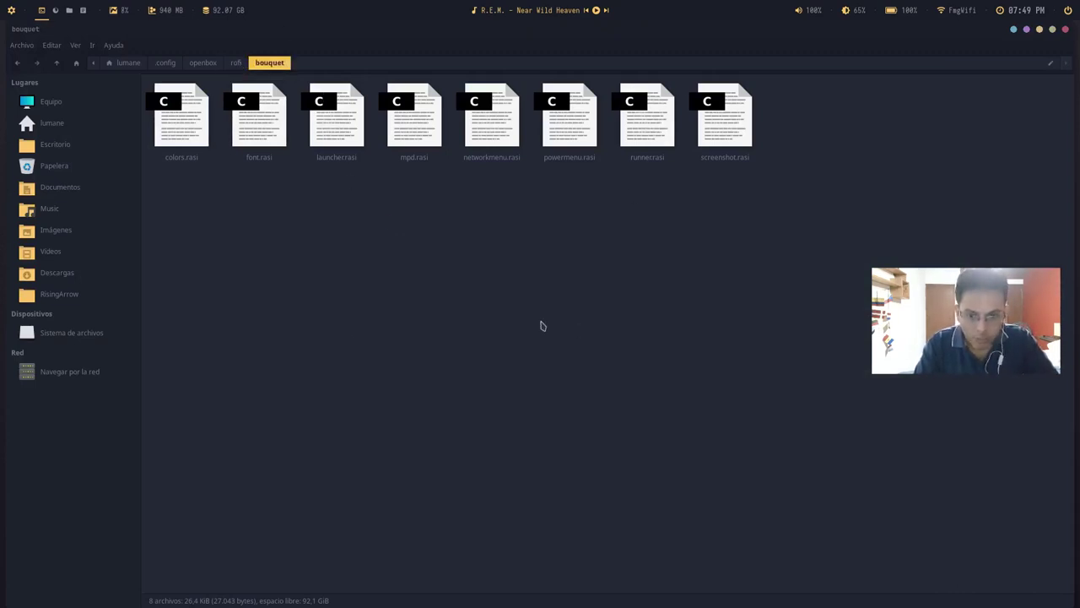
left_click(582, 132)
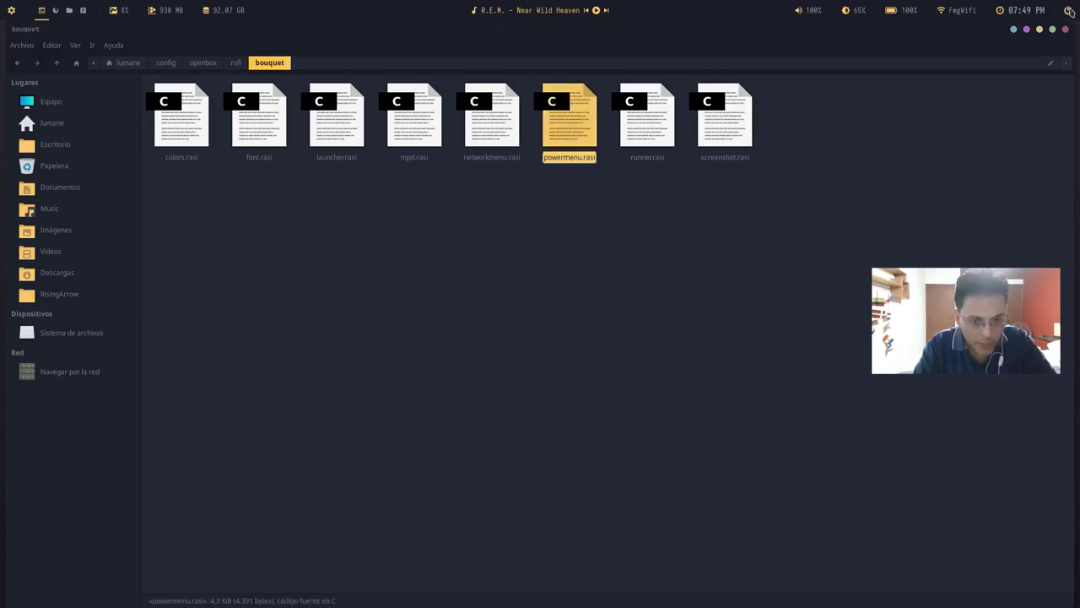
double_click(573, 132)
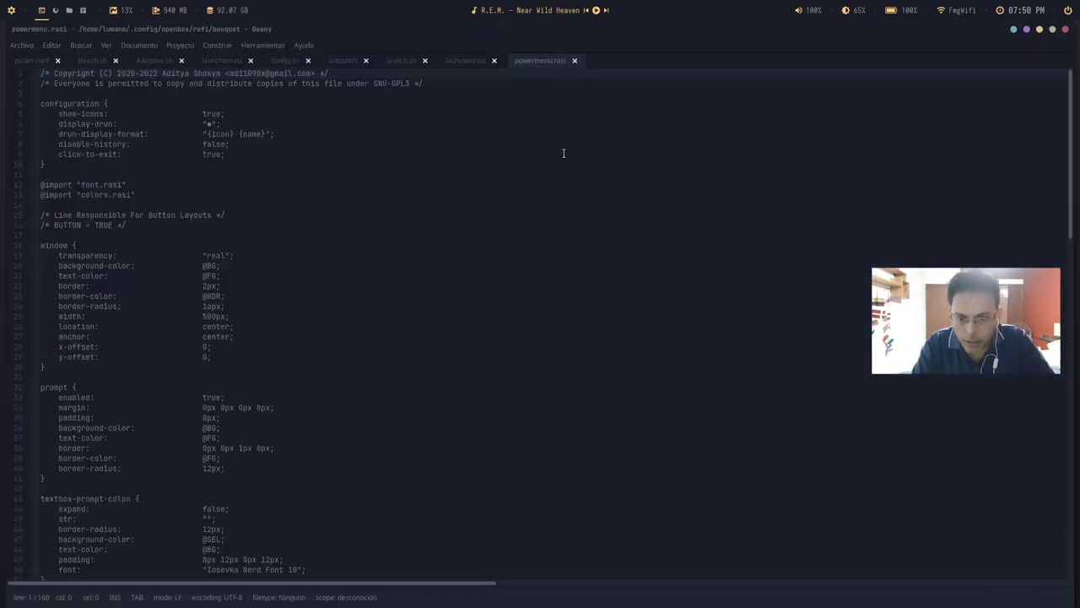
Step: Examine the whole of powermenu.rasi for the settings that define the power menu's window, prompt and elements
left_click(332, 160)
scroll(361, 166, "down", 14)
scroll(358, 183, "down", 1)
scroll(337, 184, "down", 8)
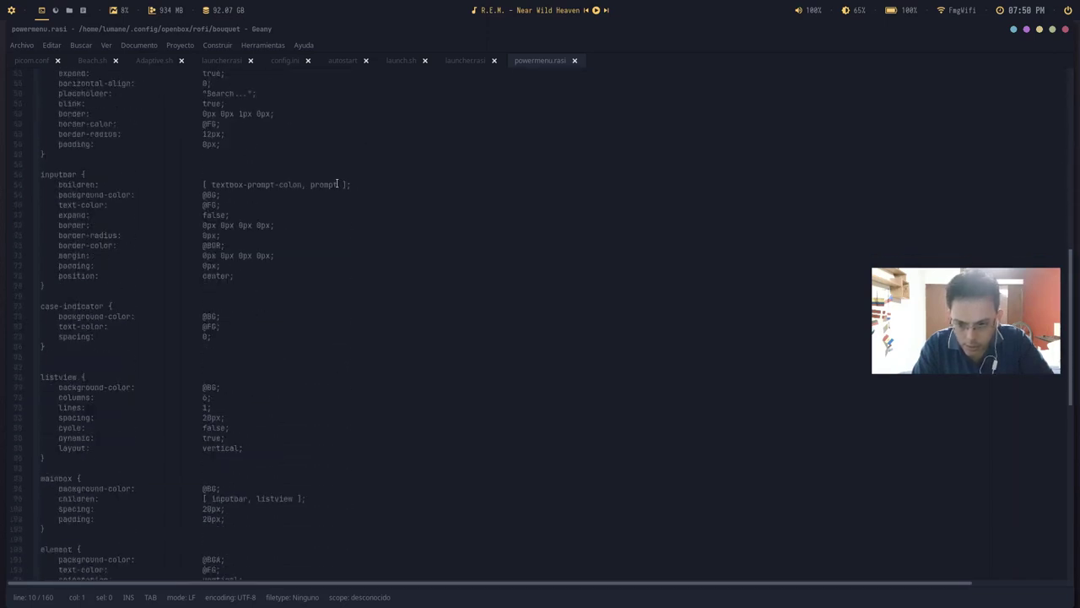
scroll(336, 183, "down", 9)
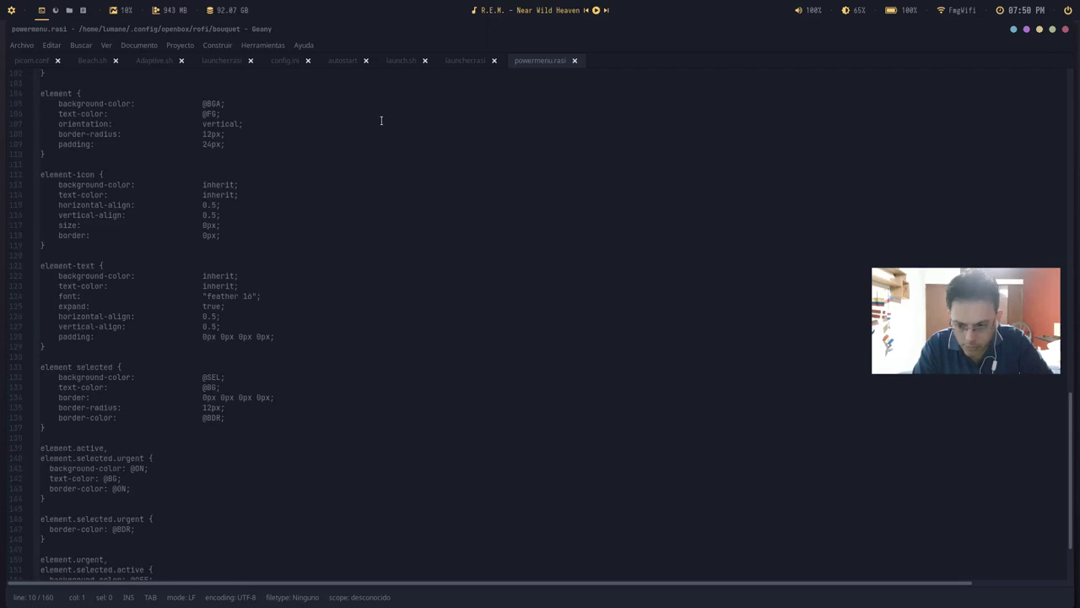
scroll(349, 216, "up", 20)
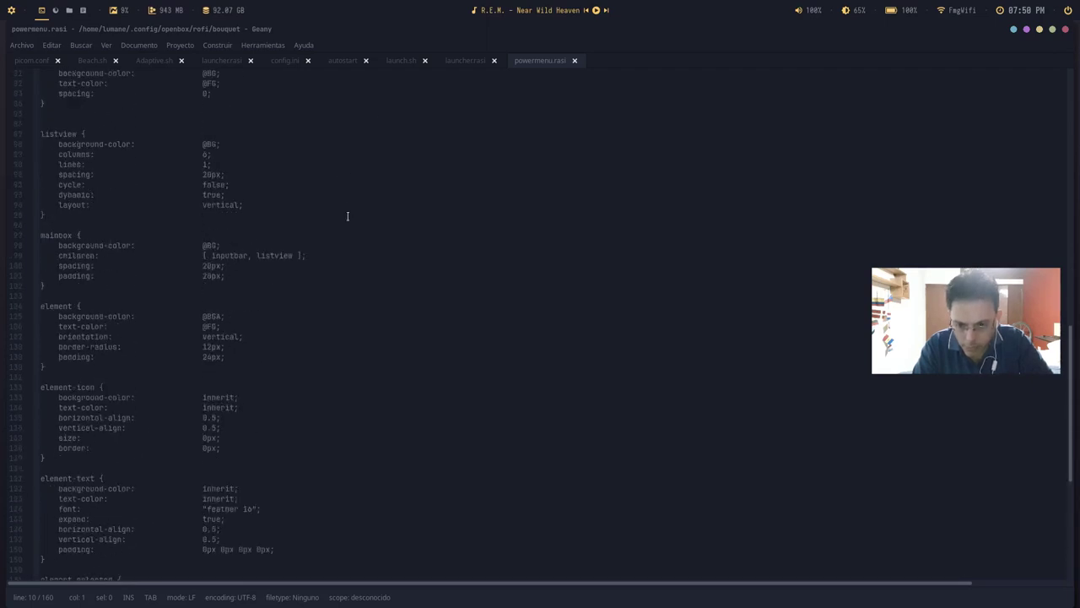
scroll(347, 217, "up", 3)
left_click(335, 144)
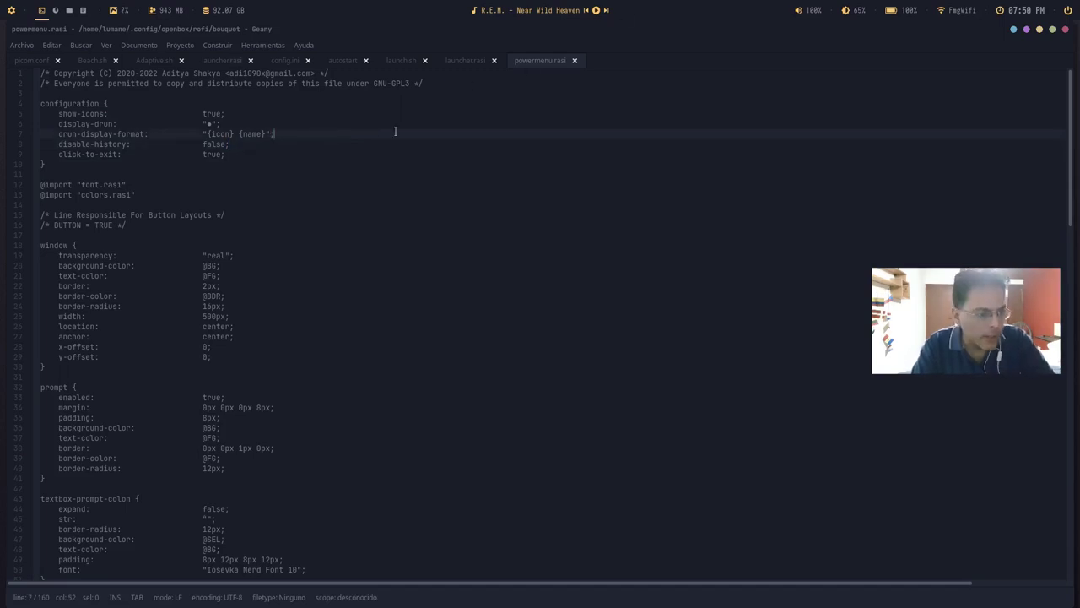
Step: Minimise Geany, the file manager and the SimpleScreenRecorder window to clear the desktop
left_click(1040, 29)
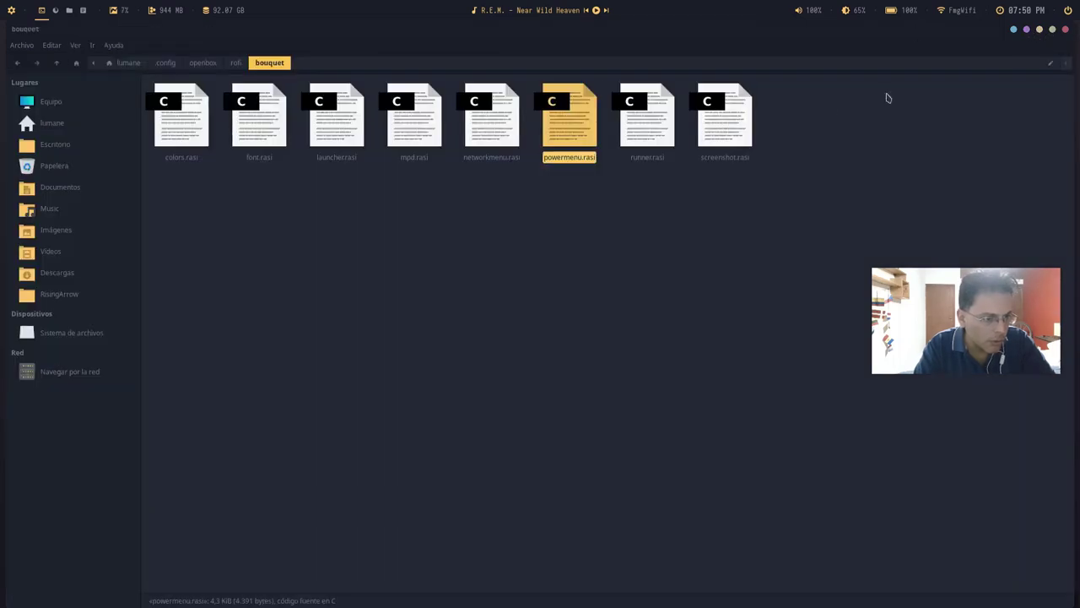
left_click(1040, 30)
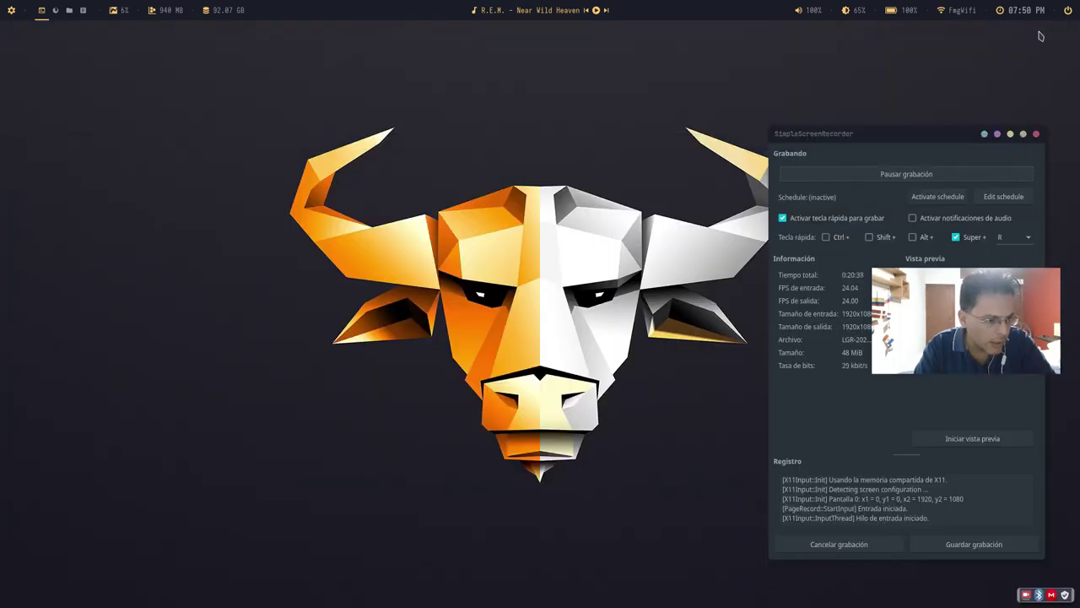
left_click(1011, 136)
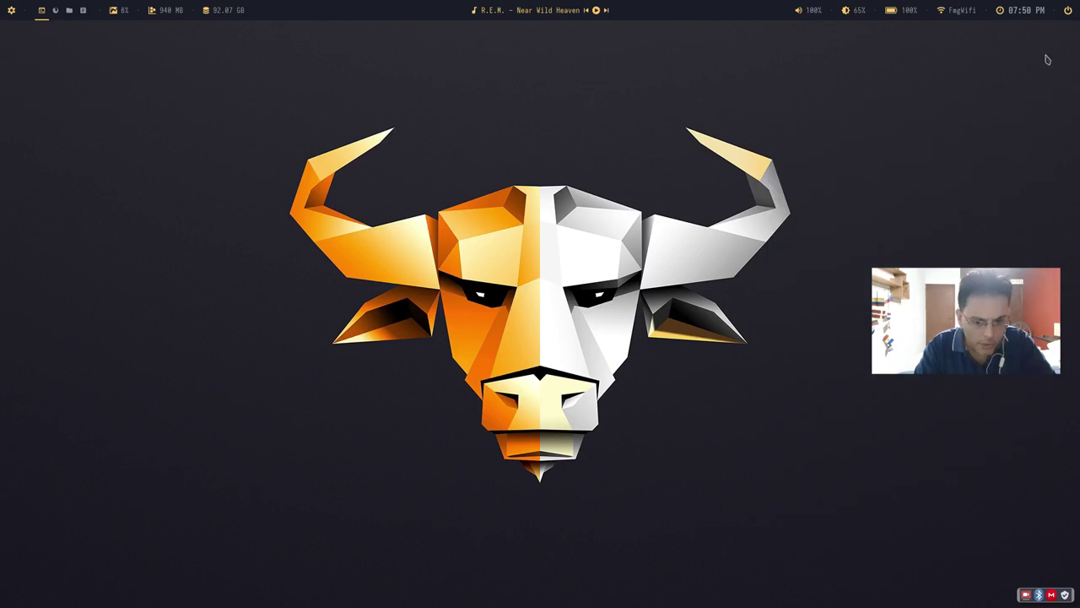
Step: Choose the log-out option in the power menu to check its confirmation prompt, and dismiss the prompt without an answer
left_click(1069, 11)
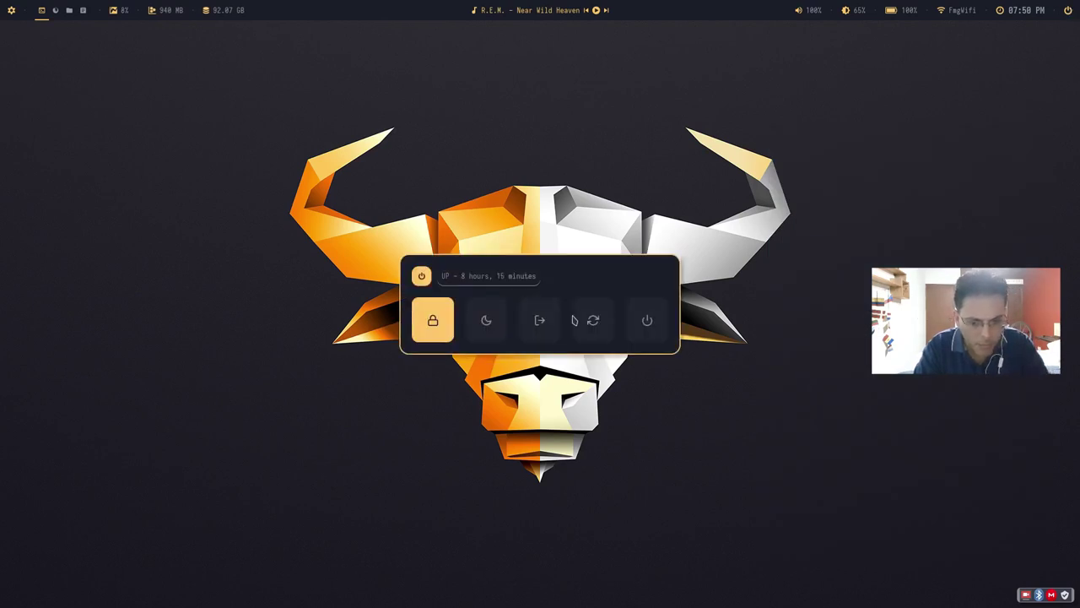
key("Right")
key("Right")
key("Return")
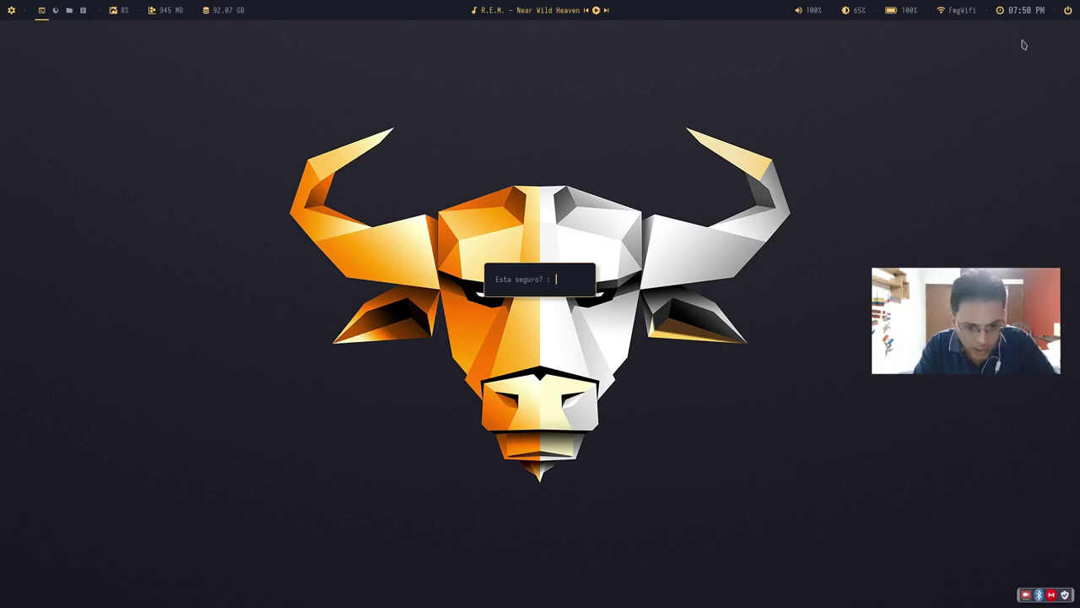
key("Return")
key("Return")
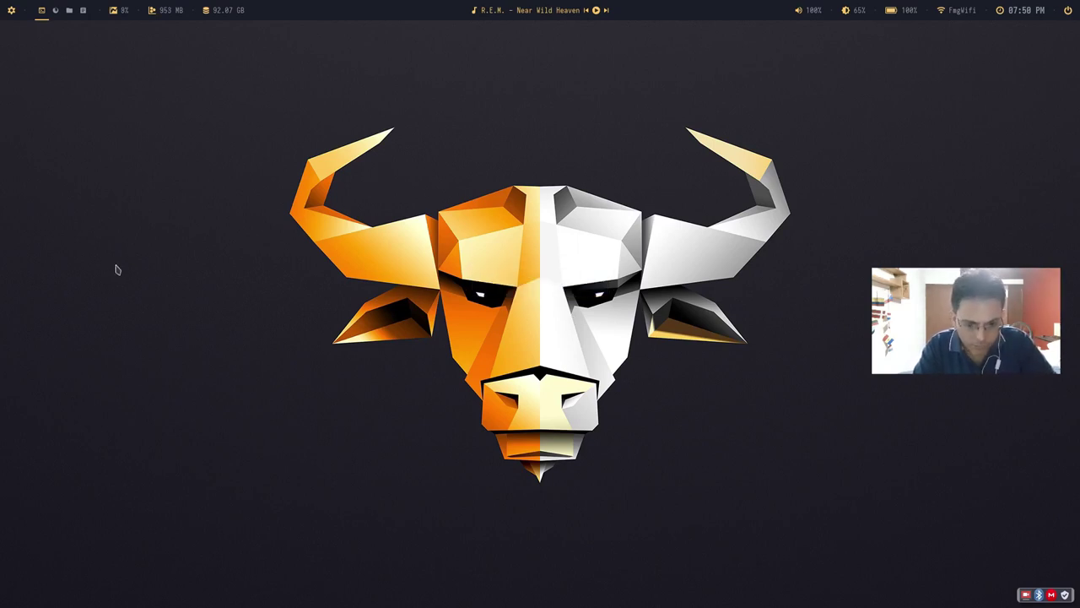
Step: Start the file manager from the launcher, browse to /usr/share/archcraft/openbox/pipemenus and open ac-powermenu in Geany
key("super+d")
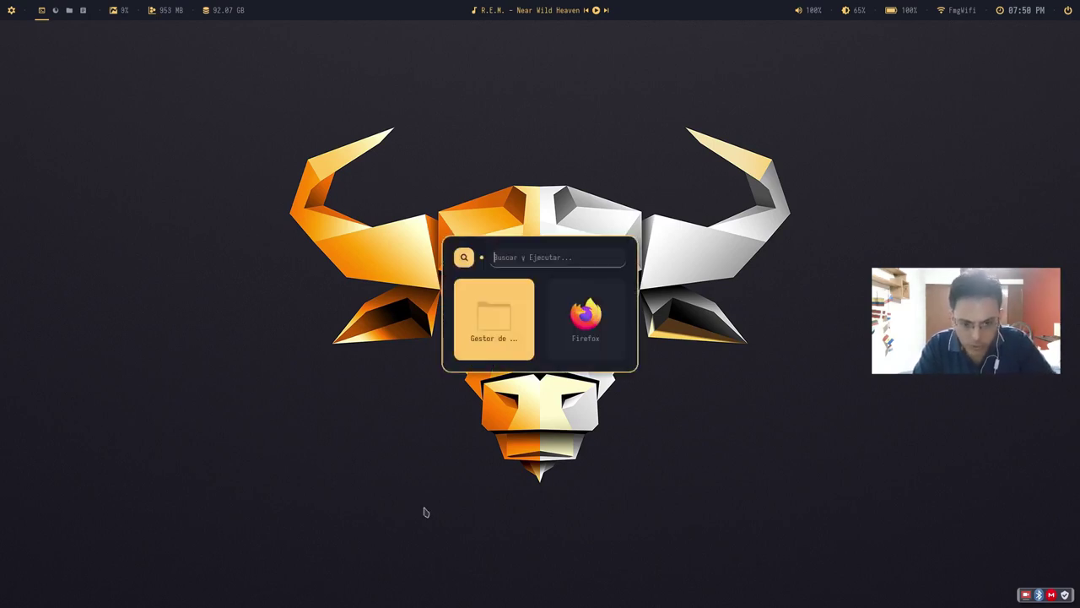
left_click(496, 317)
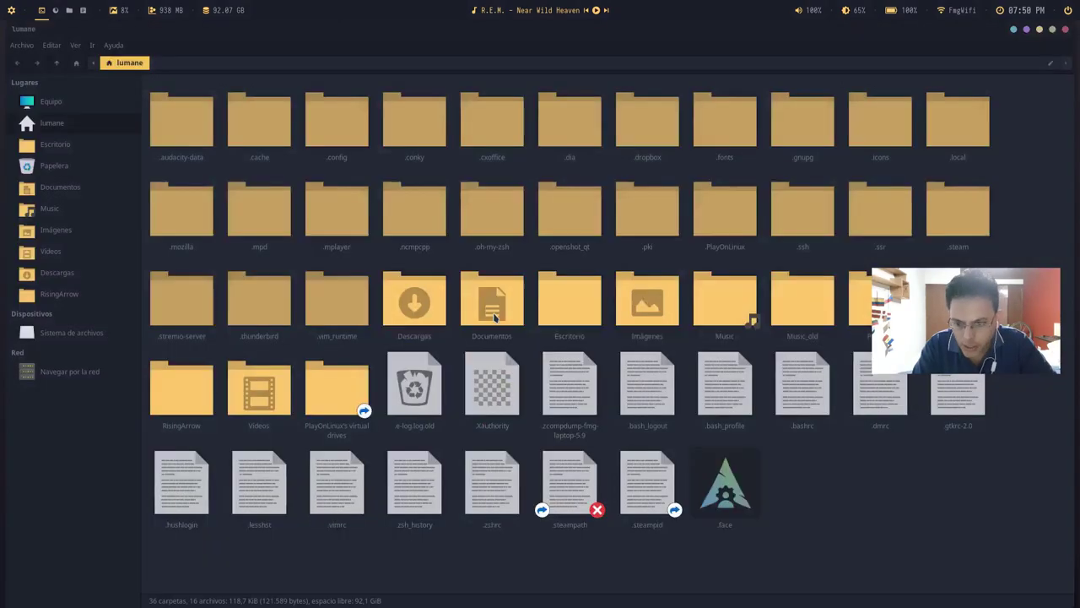
left_click(95, 333)
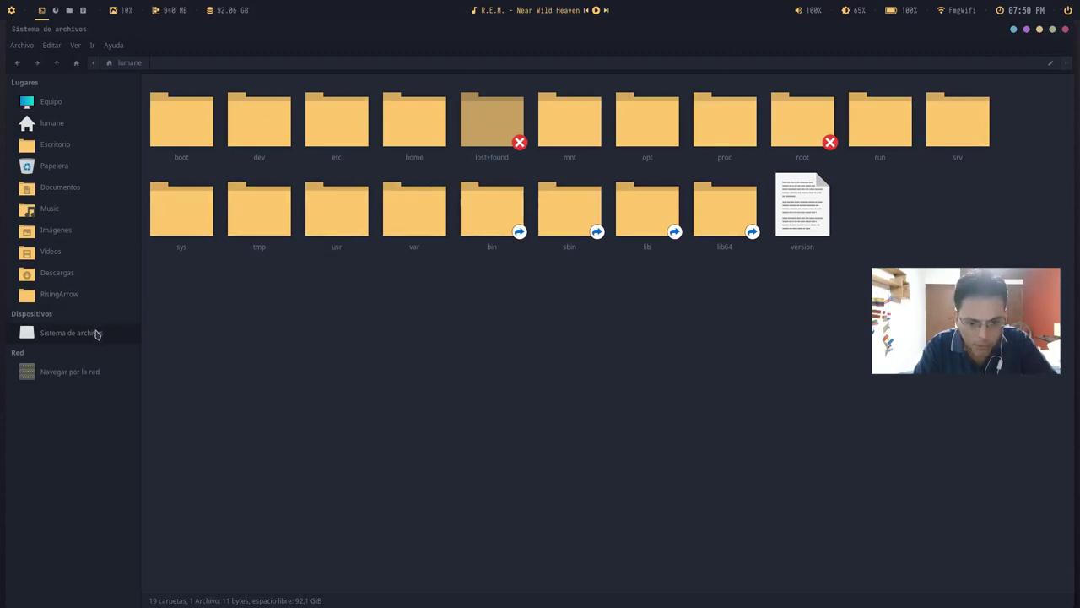
left_click(342, 228)
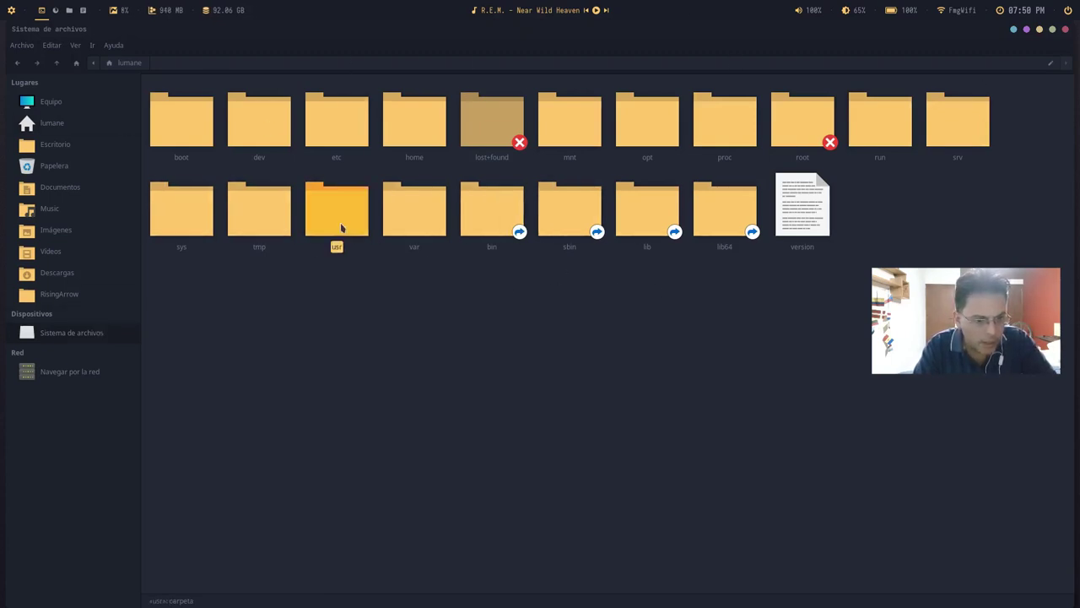
double_click(342, 228)
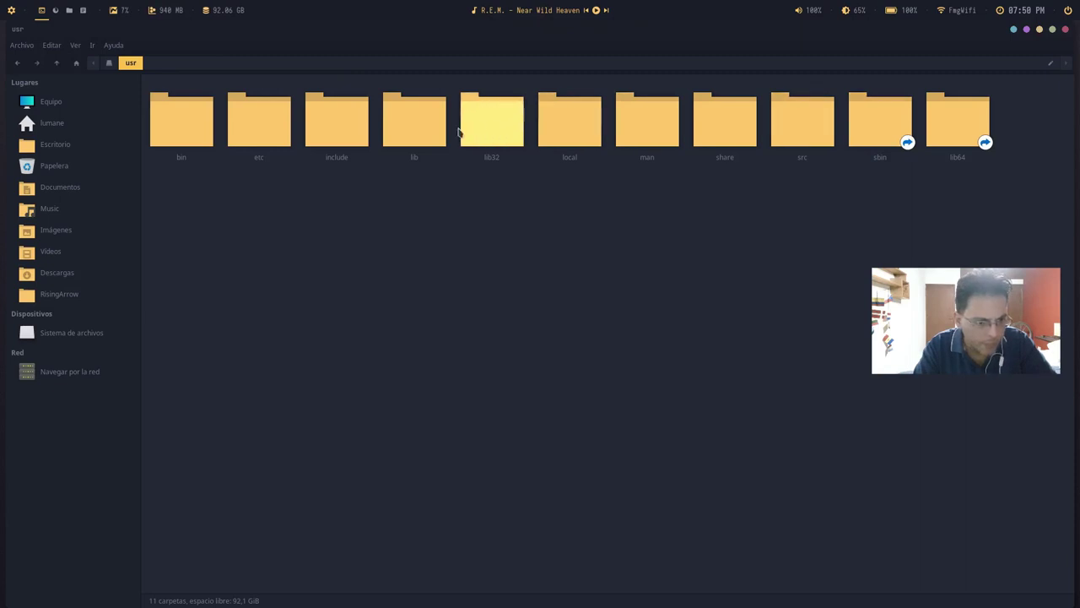
double_click(729, 135)
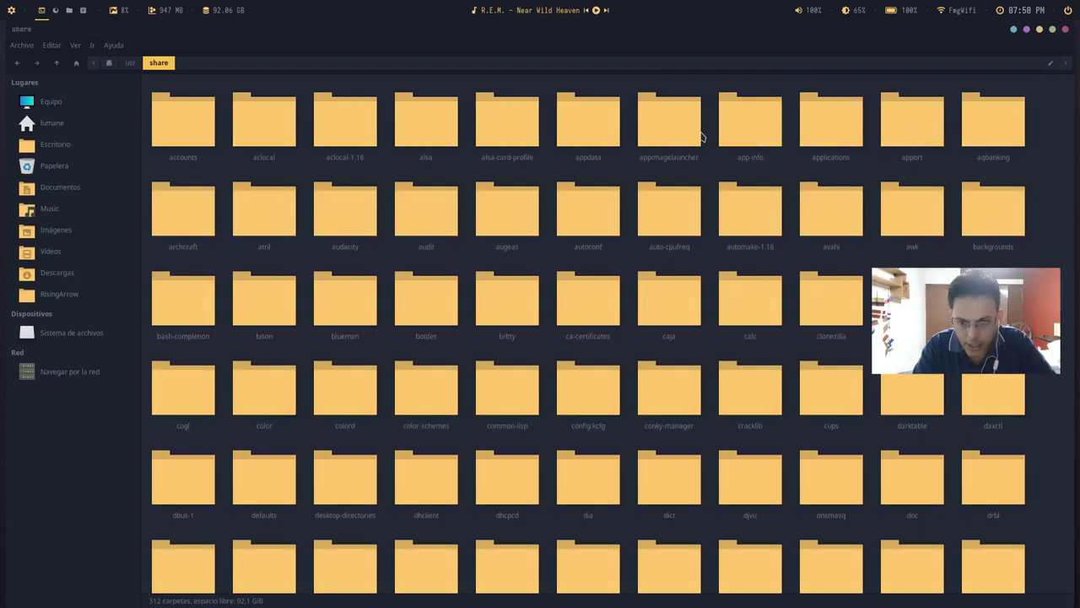
double_click(179, 223)
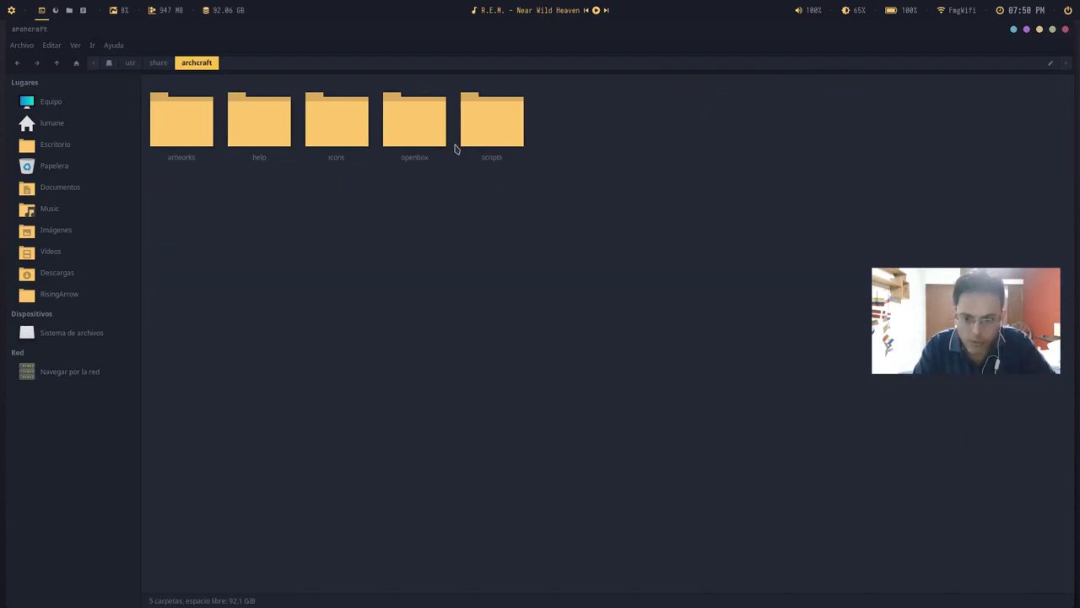
double_click(435, 135)
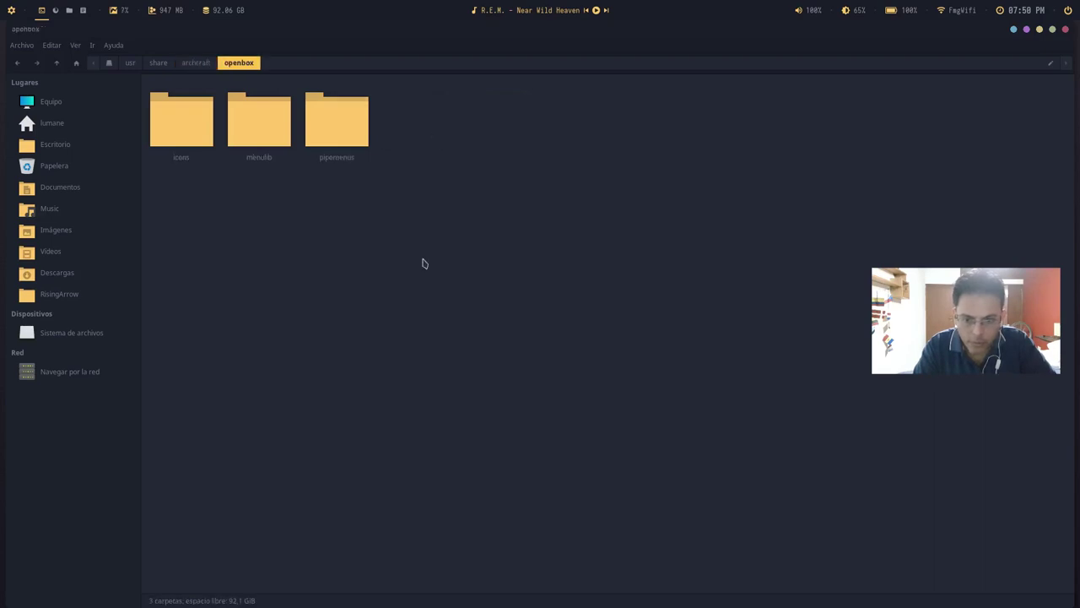
double_click(336, 127)
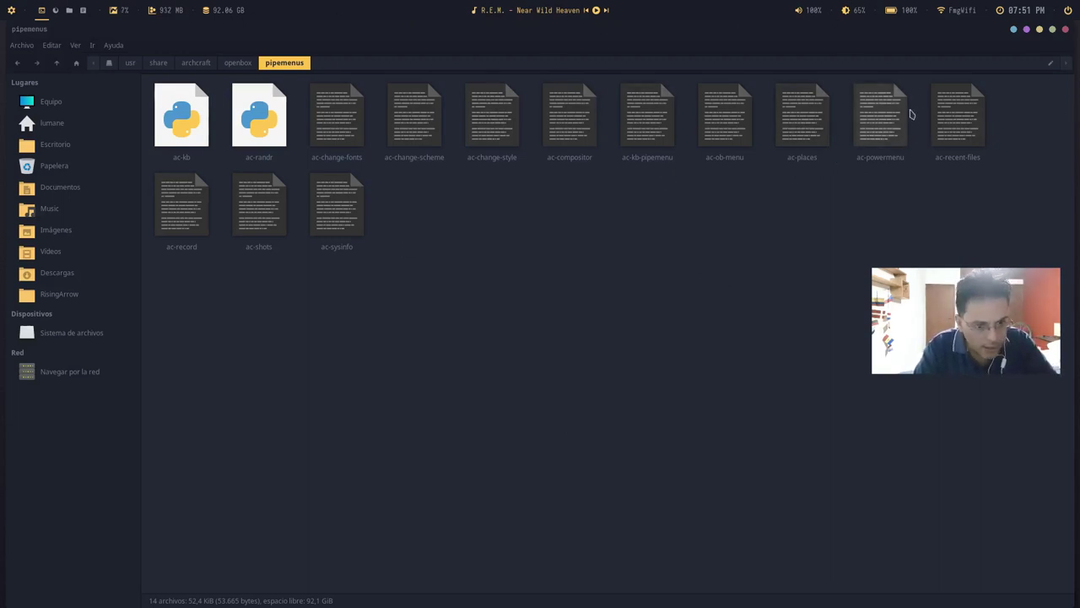
left_click(887, 134)
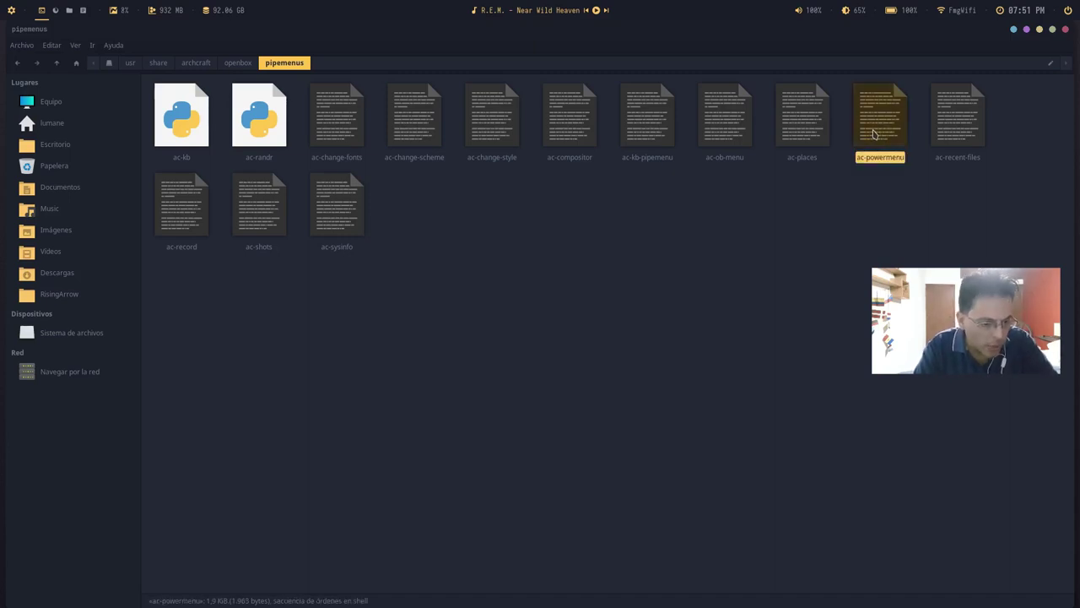
double_click(897, 131)
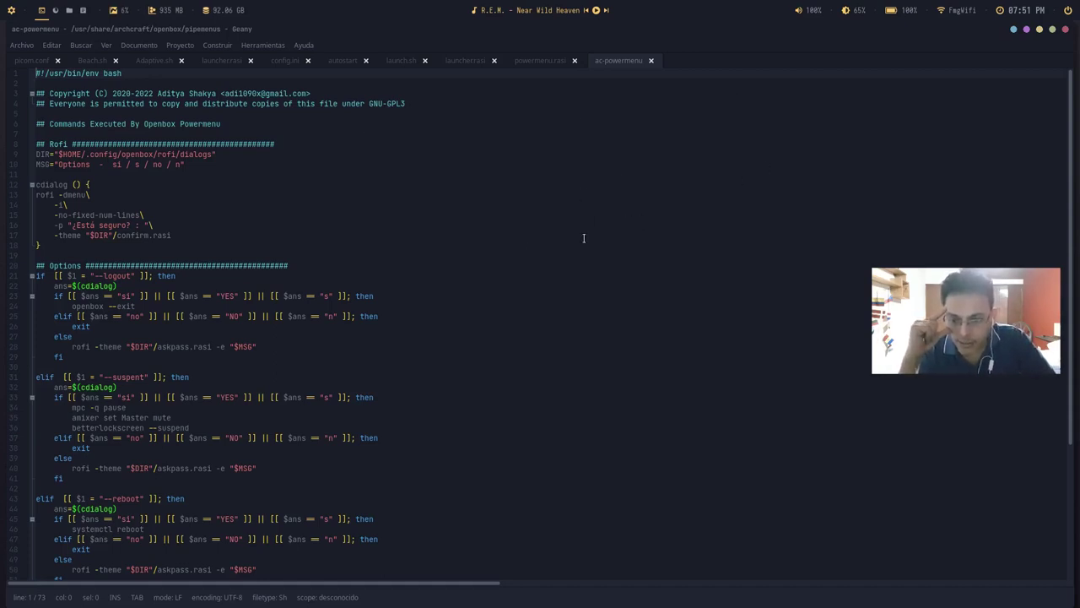
Step: Examine the confirmation prompt text in the cdialog function and the accepted answers in the --logout condition of ac-powermenu
left_click(114, 225)
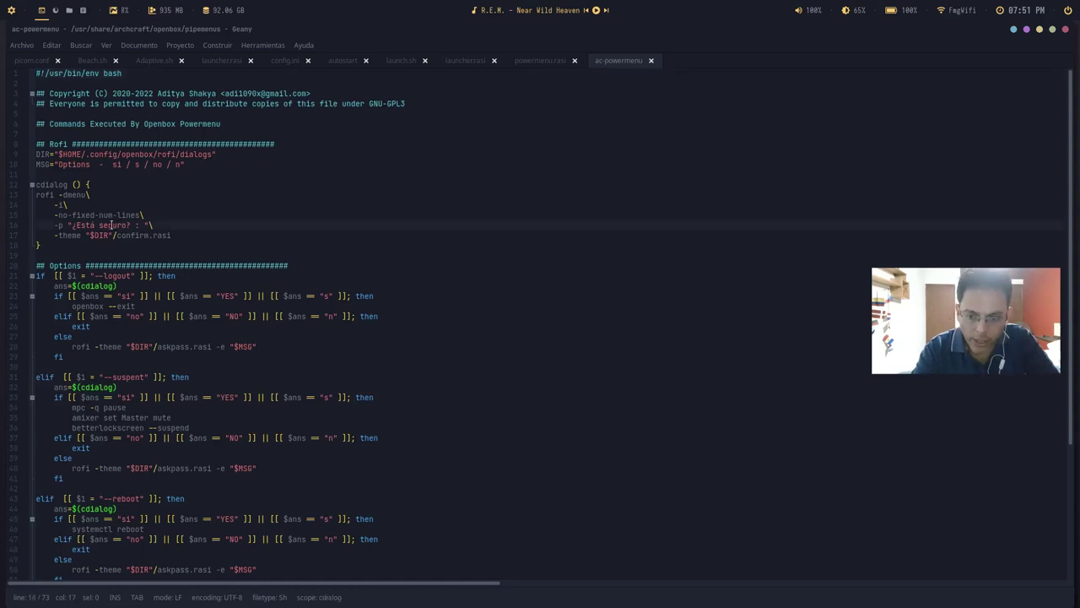
left_click_drag(74, 226, 135, 225)
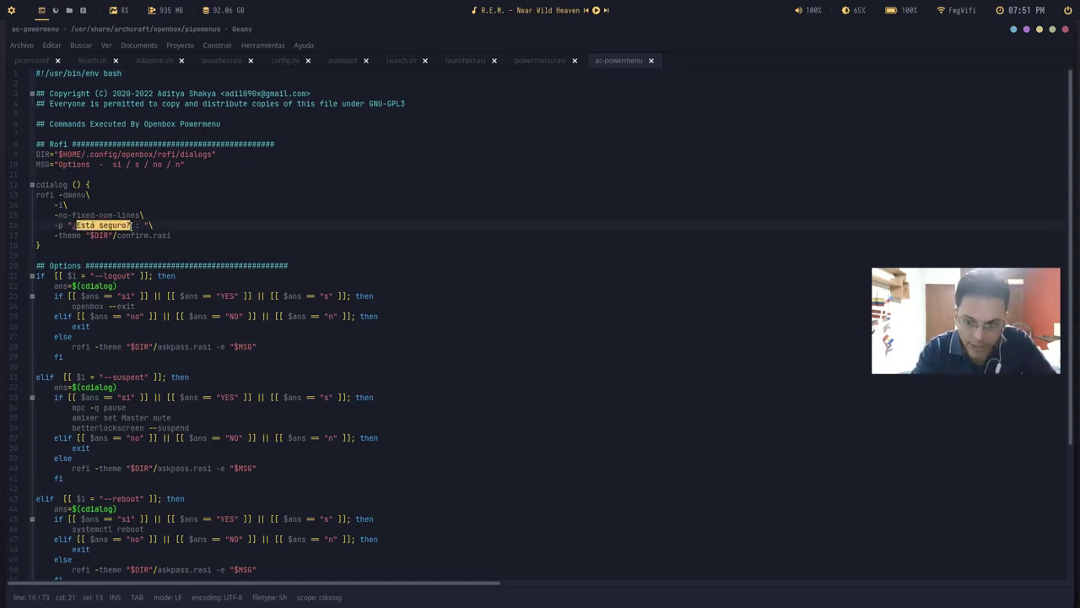
left_click(76, 226)
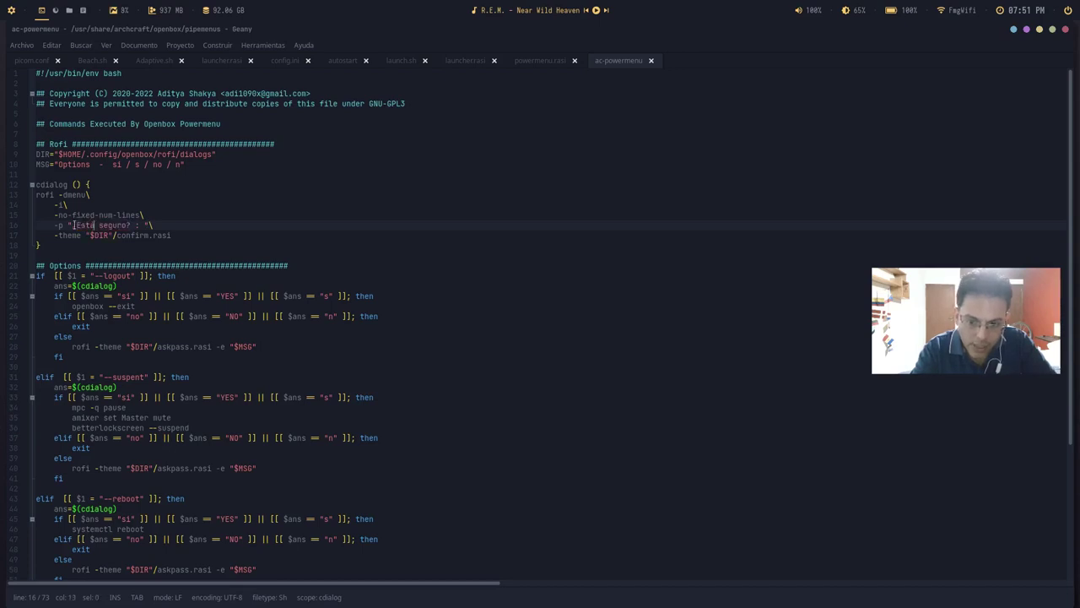
left_click_drag(73, 225, 125, 226)
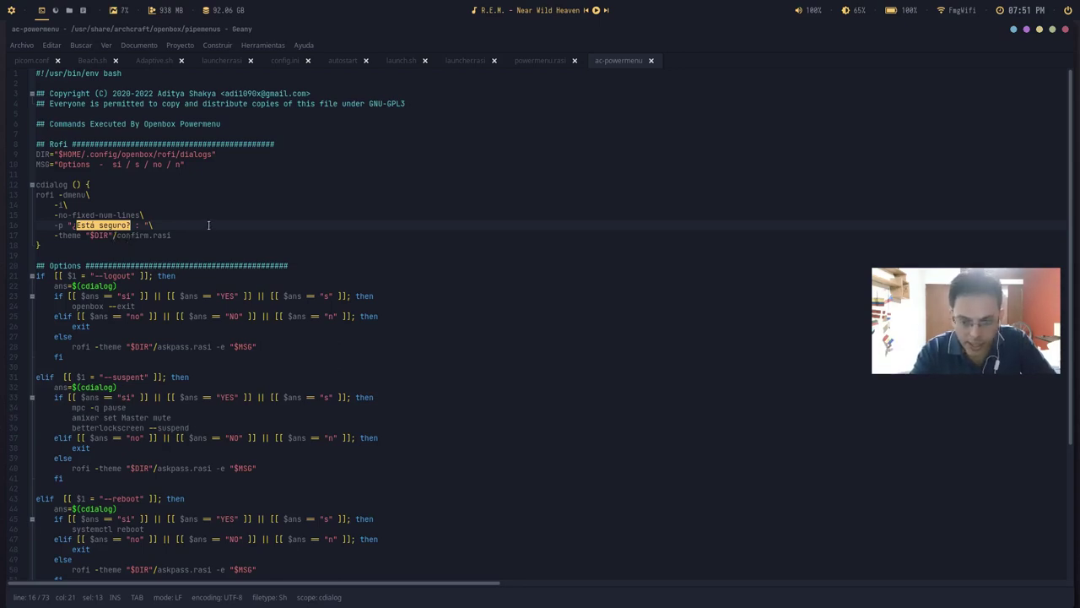
left_click(125, 295)
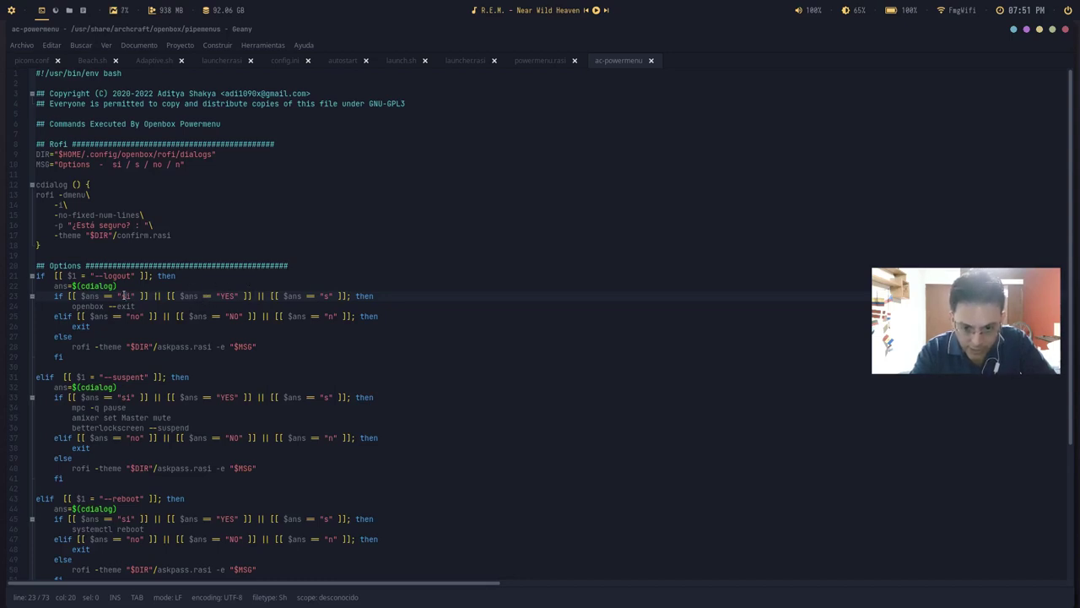
double_click(326, 296)
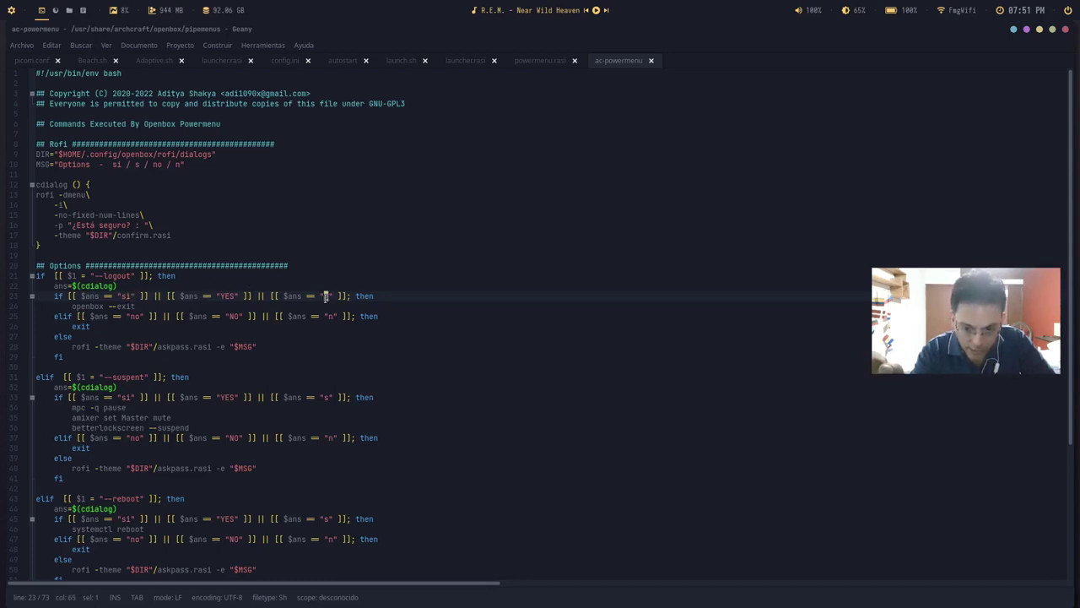
Step: Replace the accepted answer "YES" with "SI" in the --logout and --suspent conditions
double_click(231, 297)
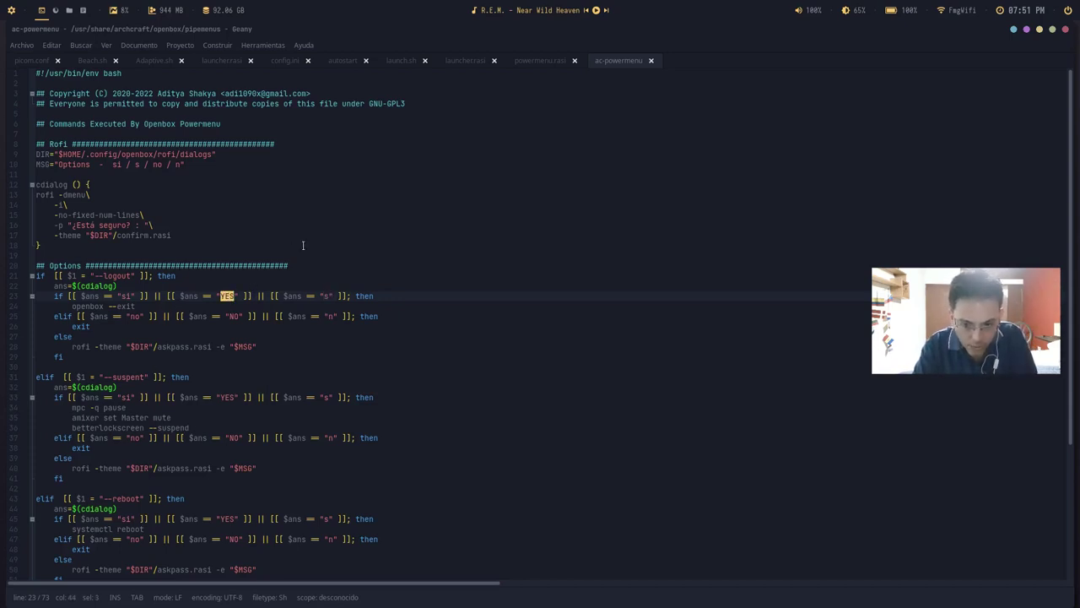
type("SI")
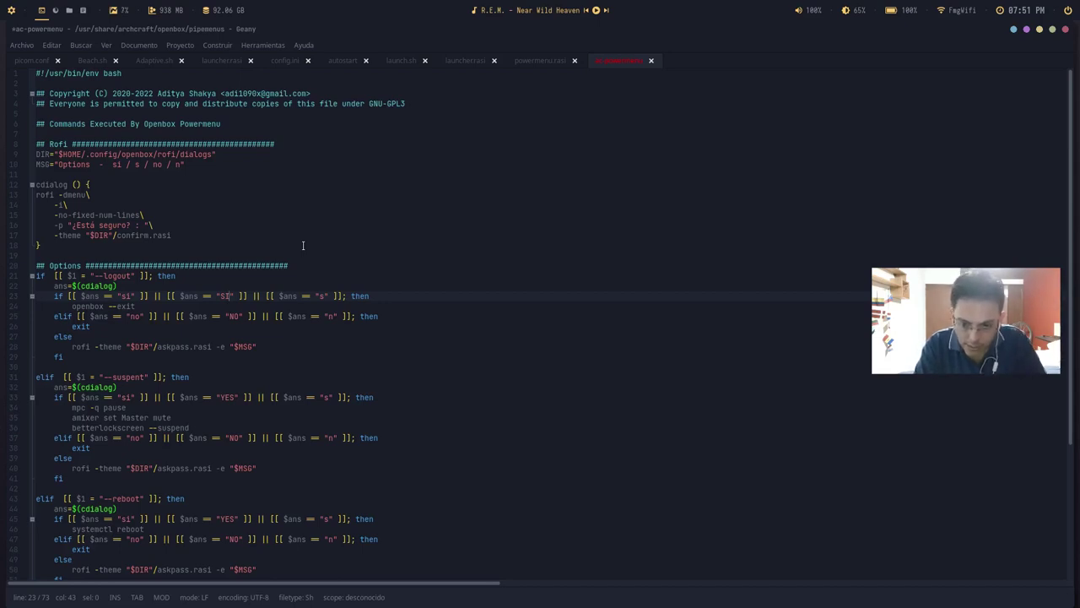
key("Down")
key("Down")
key("Down")
key("Down")
key("Down")
key("End")
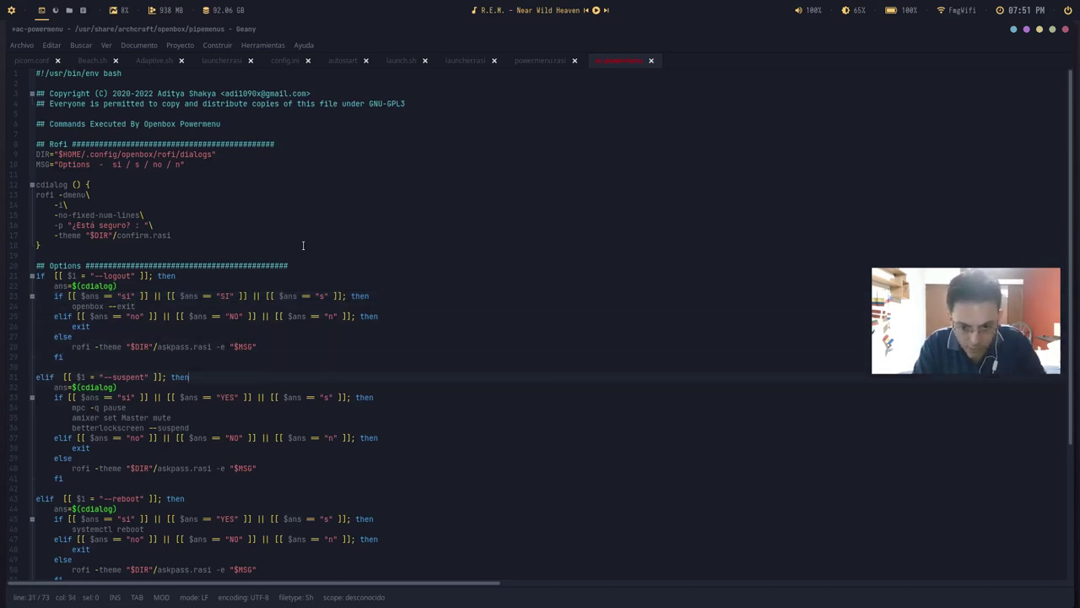
key("BackSpace")
key("BackSpace")
key("BackSpace")
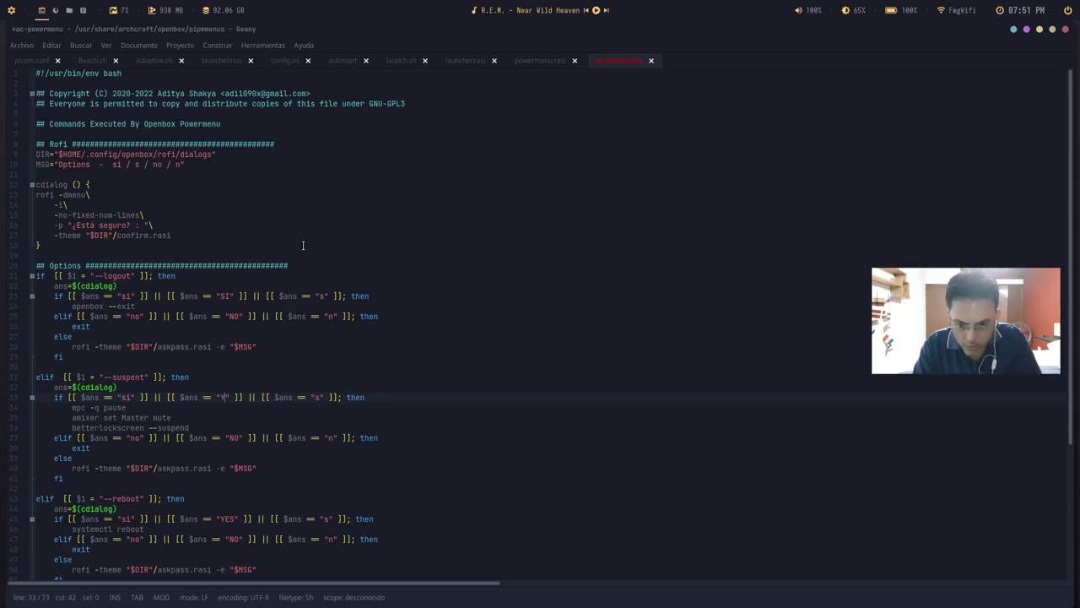
type("SI")
Step: Replace the accepted answer "YES" with "SI" in the --reboot condition
key("Down")
key("Down")
key("Down")
key("Down")
key("Down")
key("Down")
key("Down")
key("Down")
key("Down")
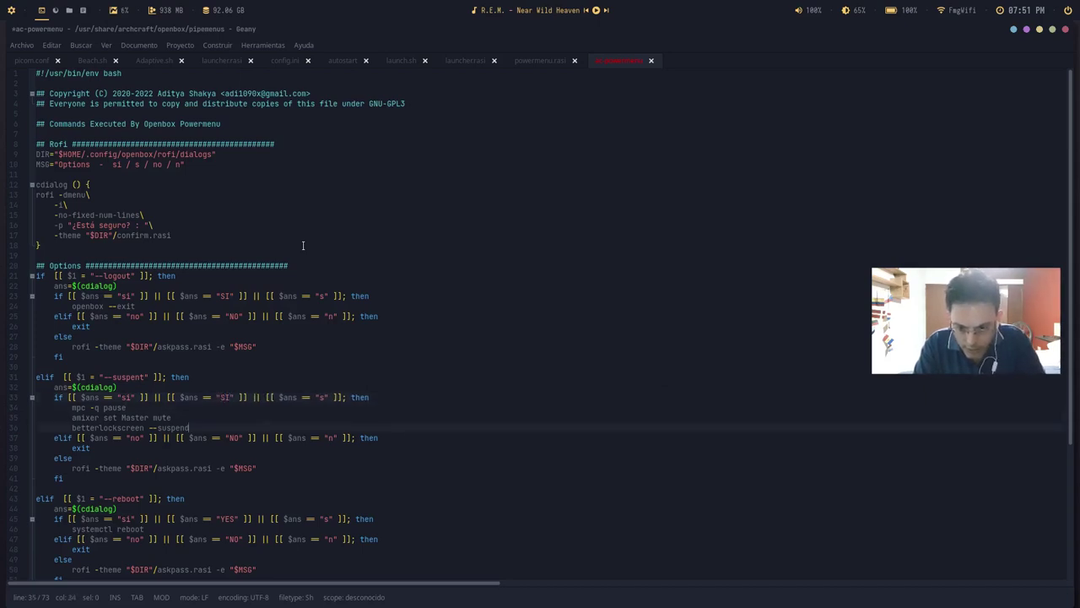
key("Down")
key("Down")
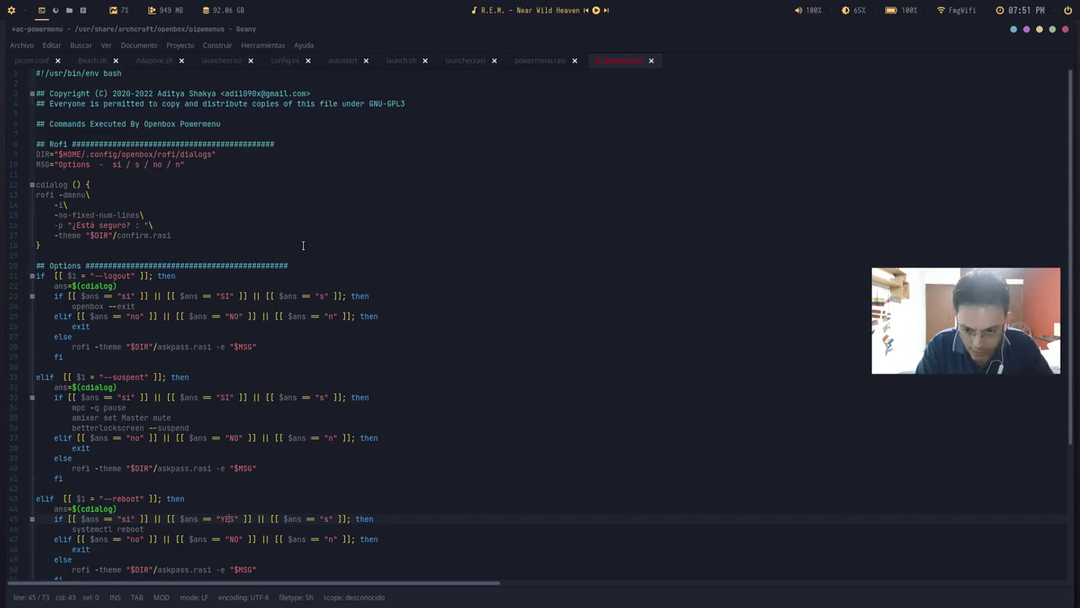
key("Up")
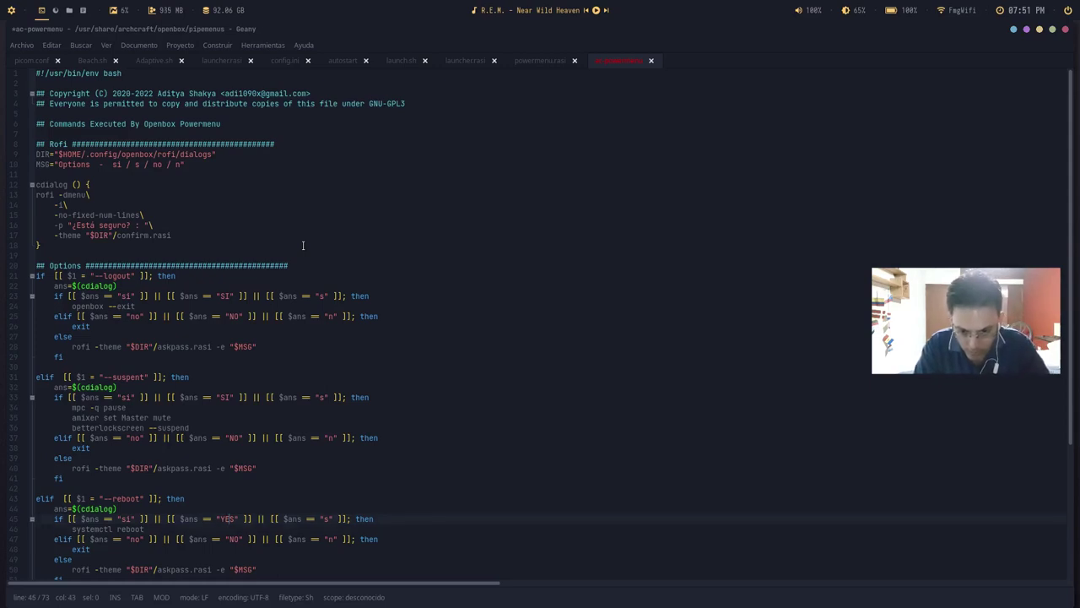
key("BackSpace")
key("BackSpace")
key("BackSpace")
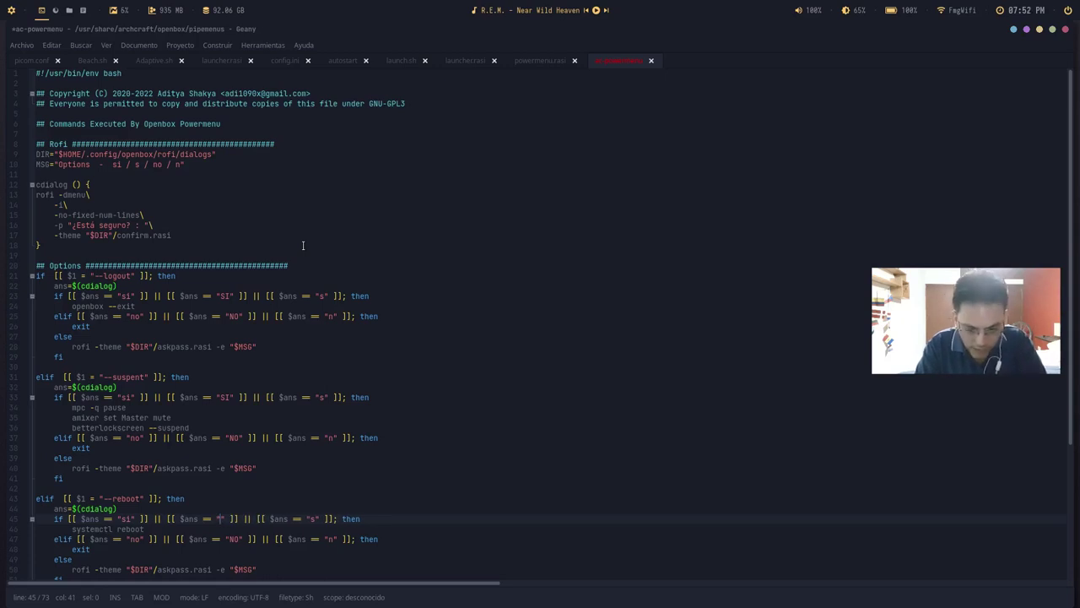
type("SI")
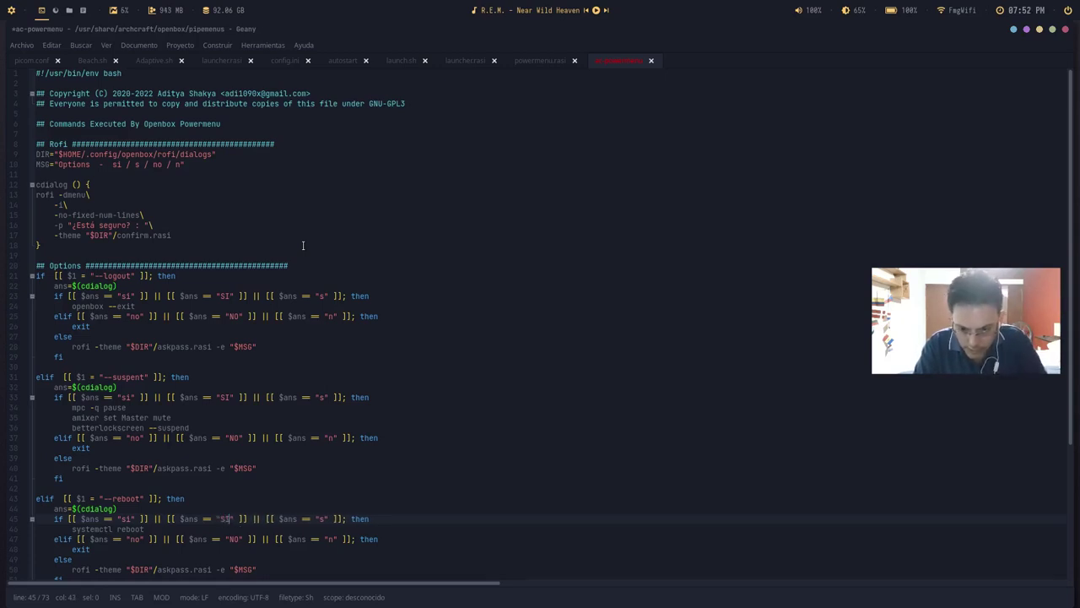
Step: Replace the accepted answer "YES" with "SI" in the --shutdown condition
key("Down")
key("Down")
key("Down")
key("Down")
key("Down")
key("Down")
key("Down")
key("Down")
key("Down")
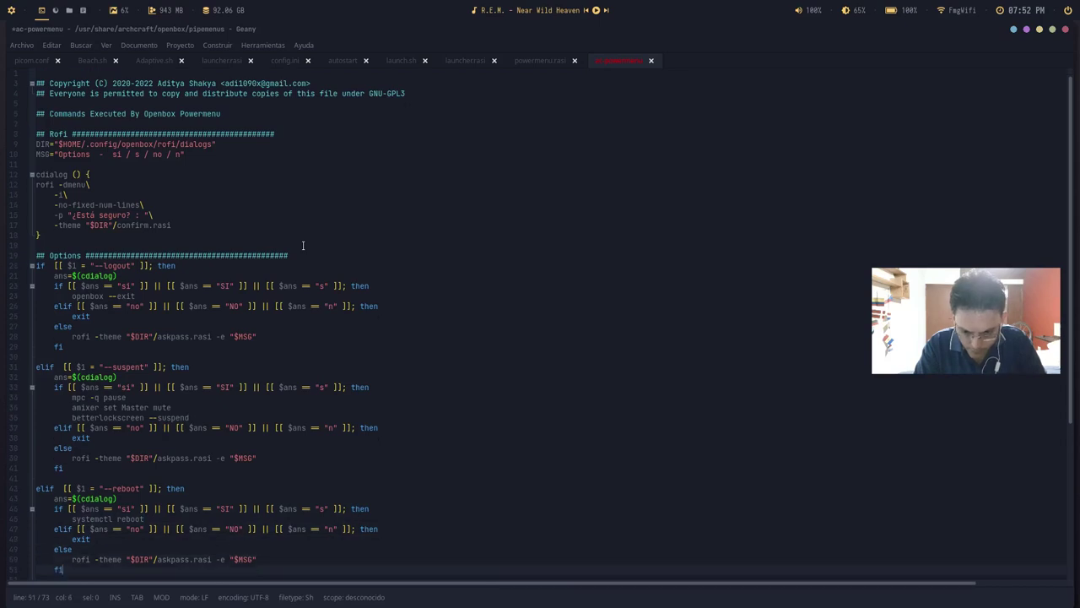
key("Up")
key("ctrl+Right")
key("ctrl+Right")
key("ctrl+Right")
key("ctrl+Right")
key("ctrl+Right")
key("BackSpace")
key("BackSpace")
key("BackSpace")
type("SI")
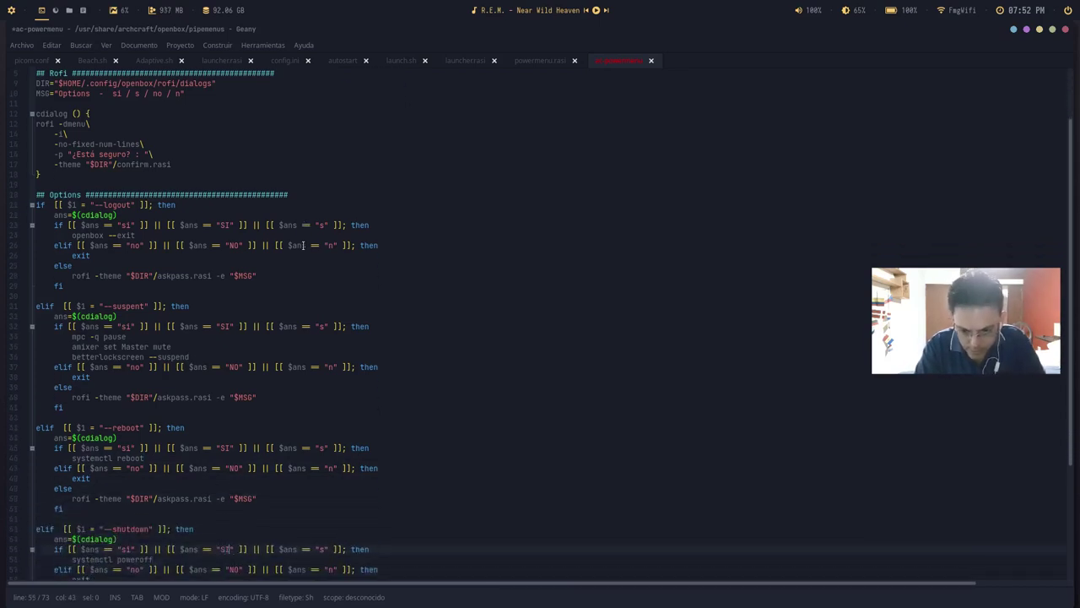
Step: Examine the rest of ac-powermenu through the Help Menu section to the closing fi for any remaining English answers
key("Down")
key("Down")
key("Down")
key("Down")
key("Down")
key("Down")
key("Down")
key("Down")
key("Down")
key("Down")
key("Down")
key("Down")
key("Down")
key("Down")
key("Down")
key("Down")
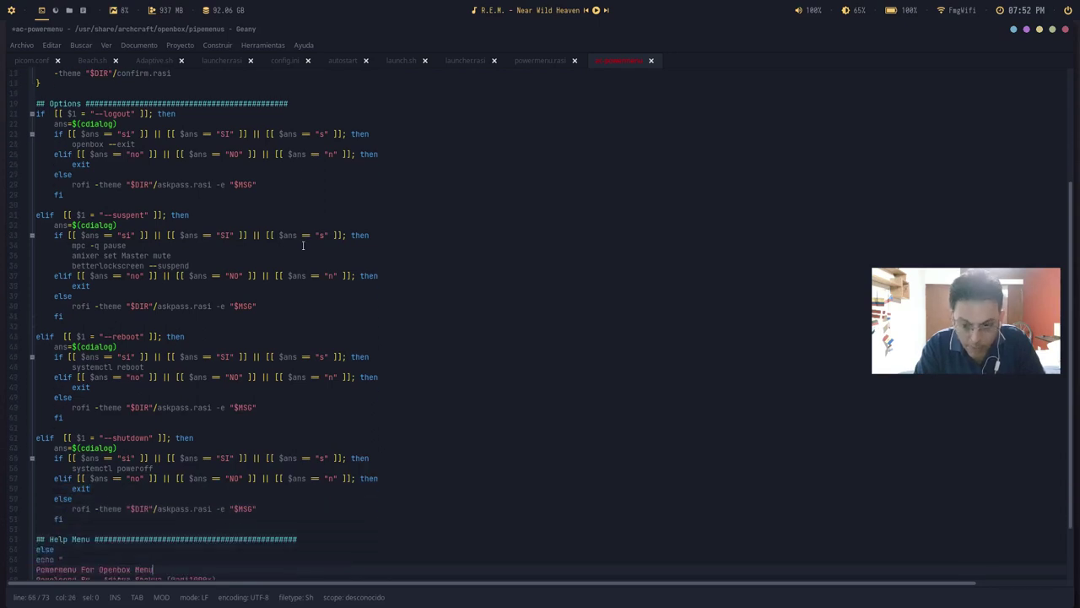
key("Down")
key("Down")
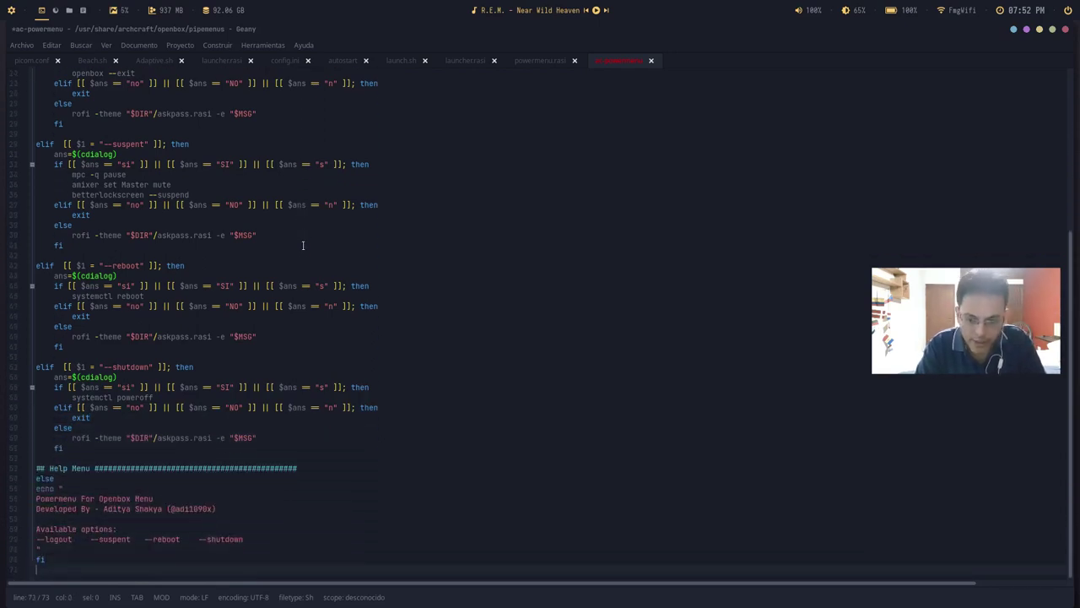
key("BackSpace")
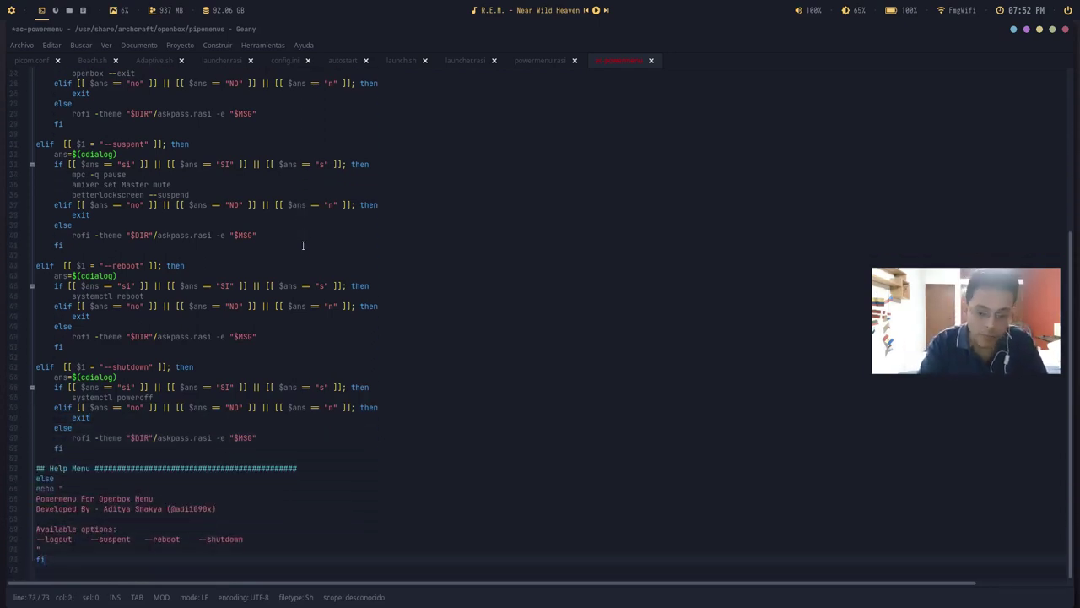
key("BackSpace")
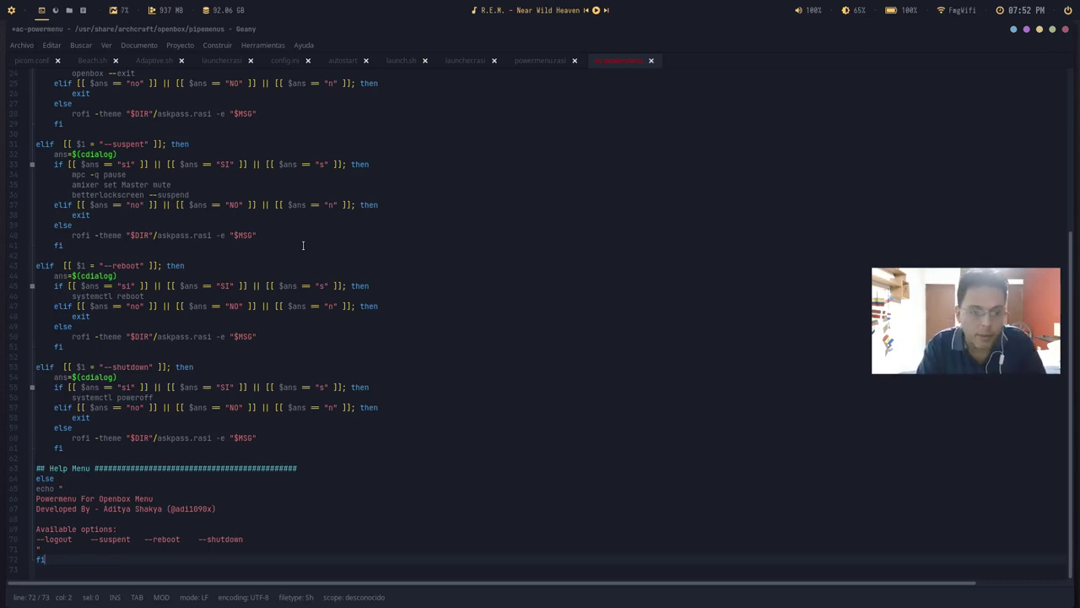
Step: Review the answer conditions in ac-powermenu from the Help Menu section back up to the start of the script
key("Up")
key("Up")
key("Up")
key("Up")
key("Up")
key("Up")
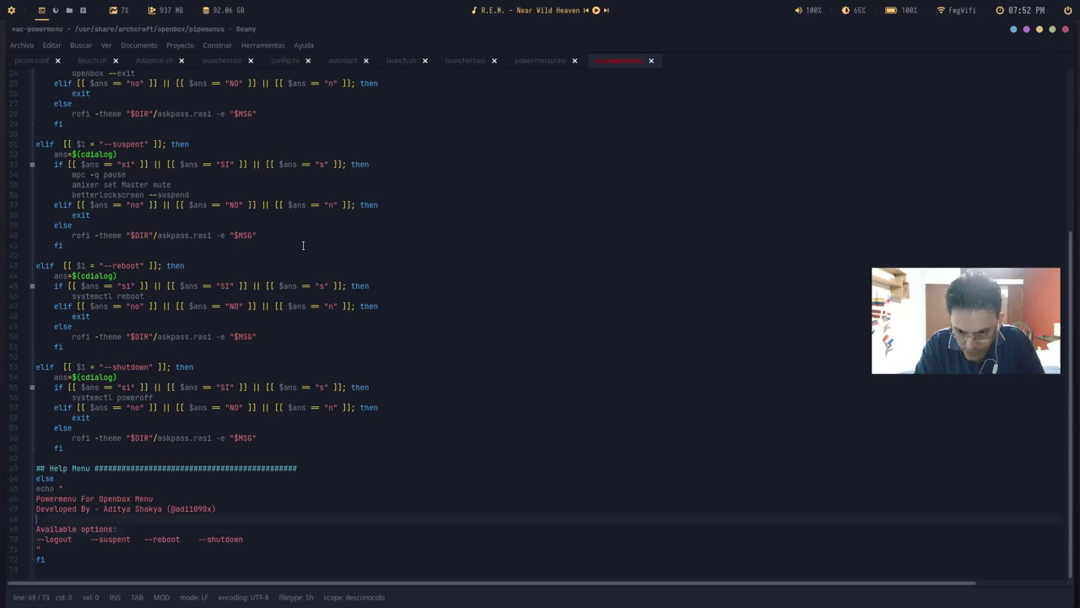
key("Up")
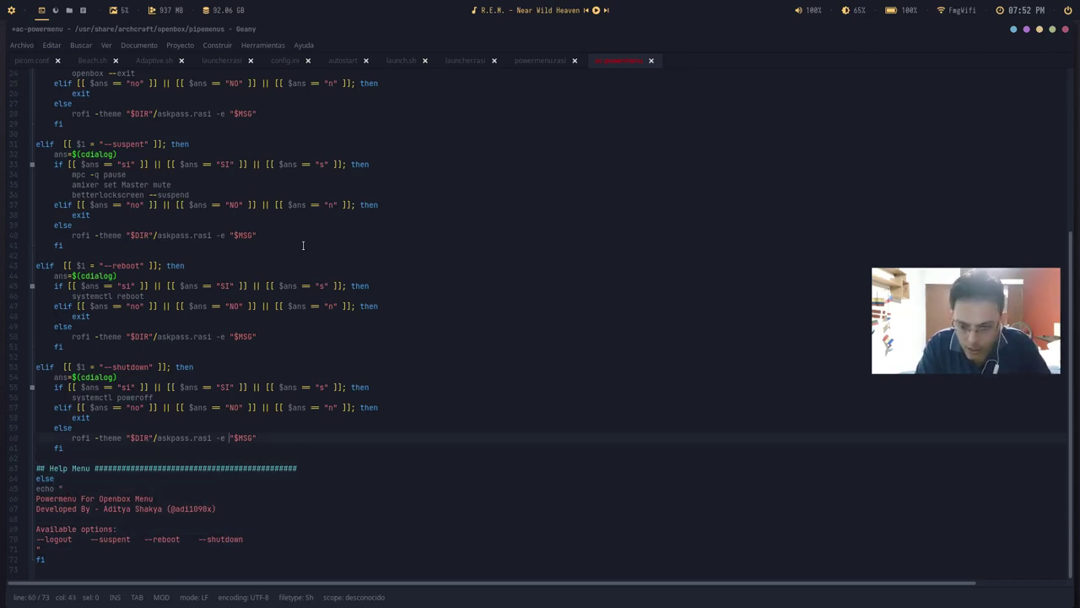
key("Up")
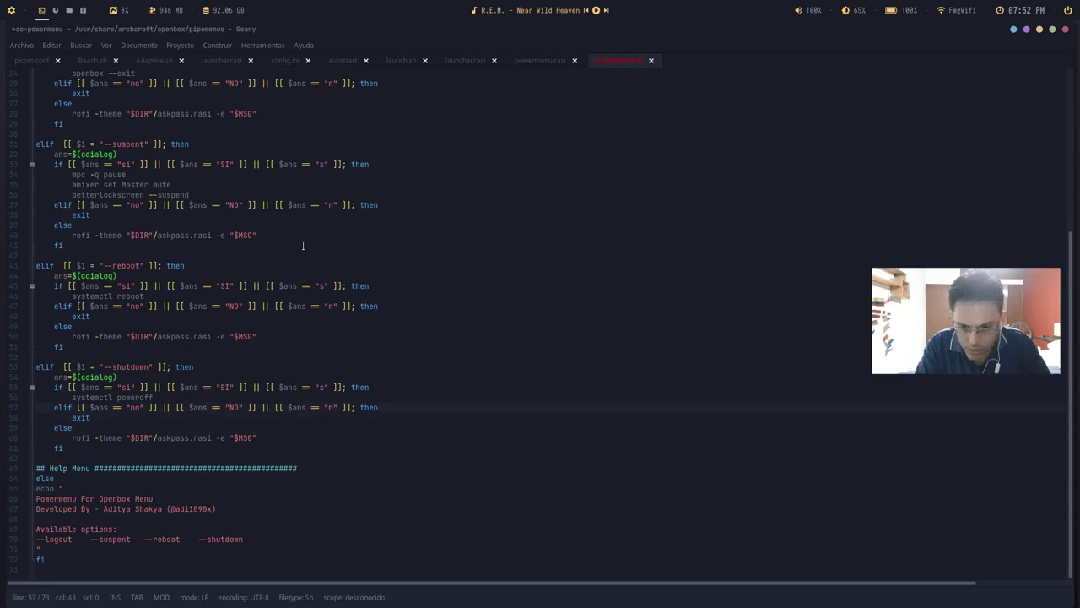
key("Up")
key("Up")
key("Up")
key("Up")
key("Up")
key("Up")
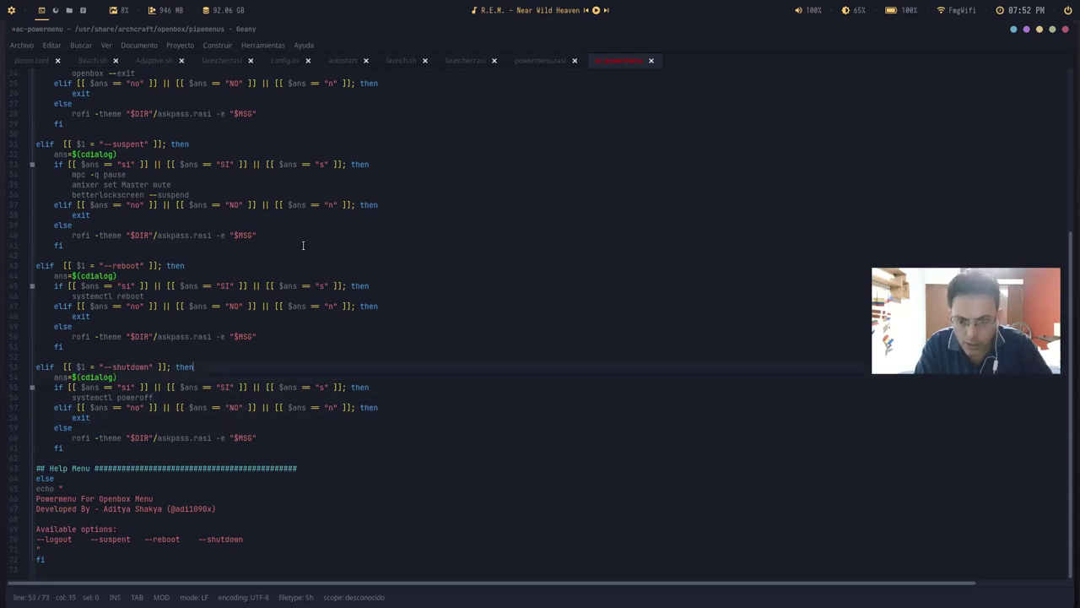
scroll(253, 321, "up", 3)
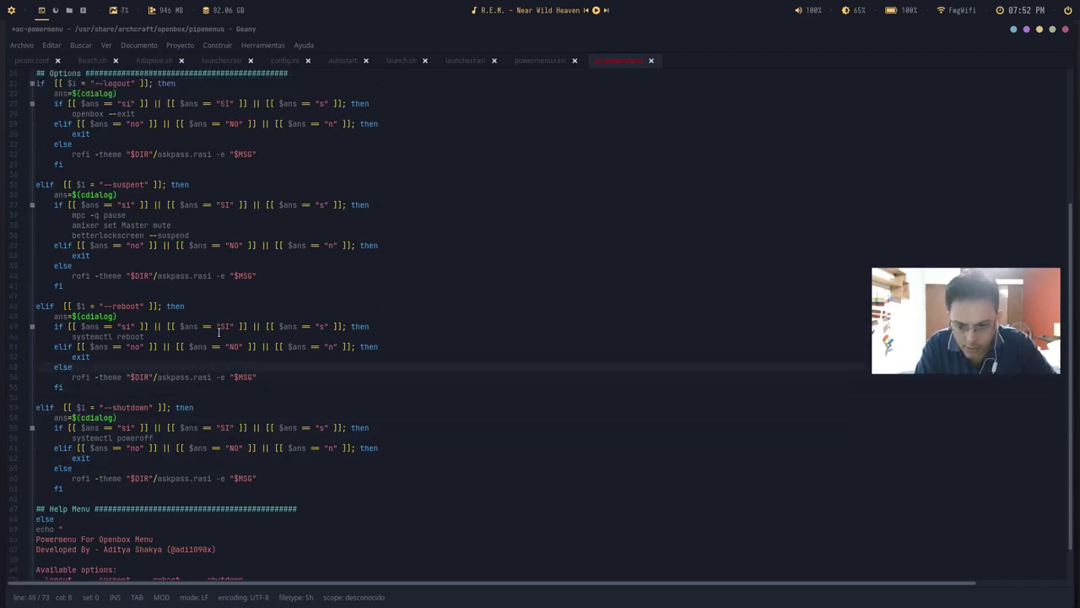
scroll(323, 343, "up", 5)
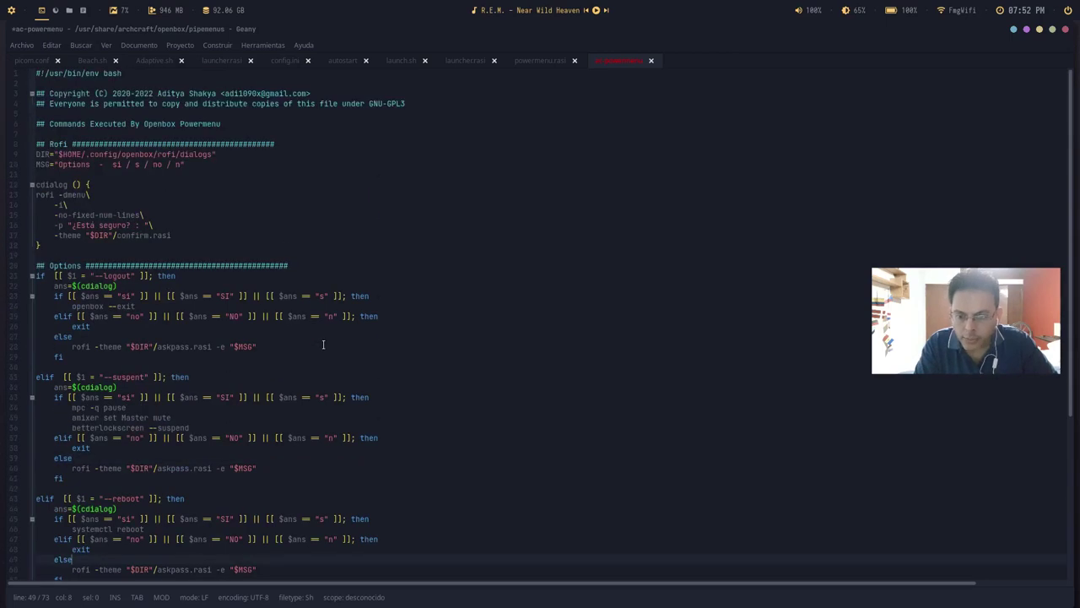
Step: Examine the MSG options line and the confirmation prompt in the cdialog function for untranslated text
double_click(103, 164)
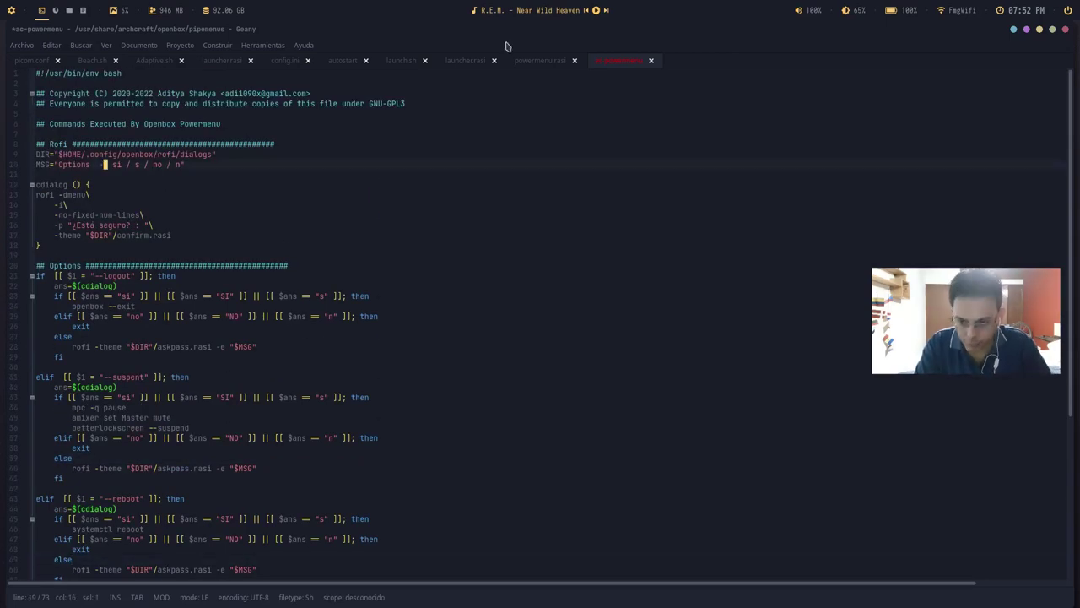
key("Up")
key("Down")
key("Left")
key("Left")
key("Left")
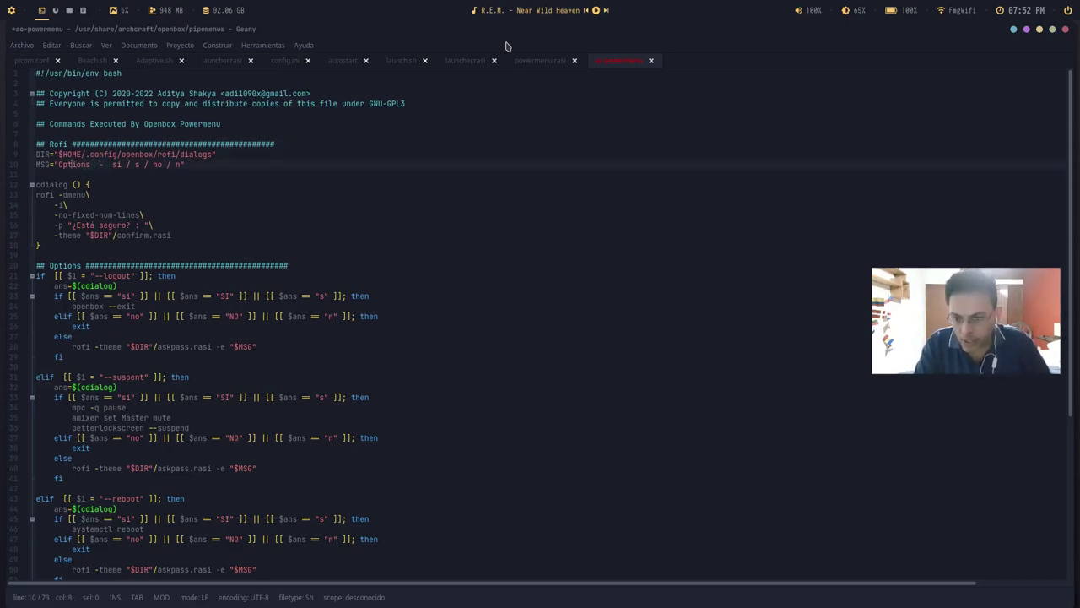
key("Down")
key("Down")
key("Down")
key("Down")
key("Down")
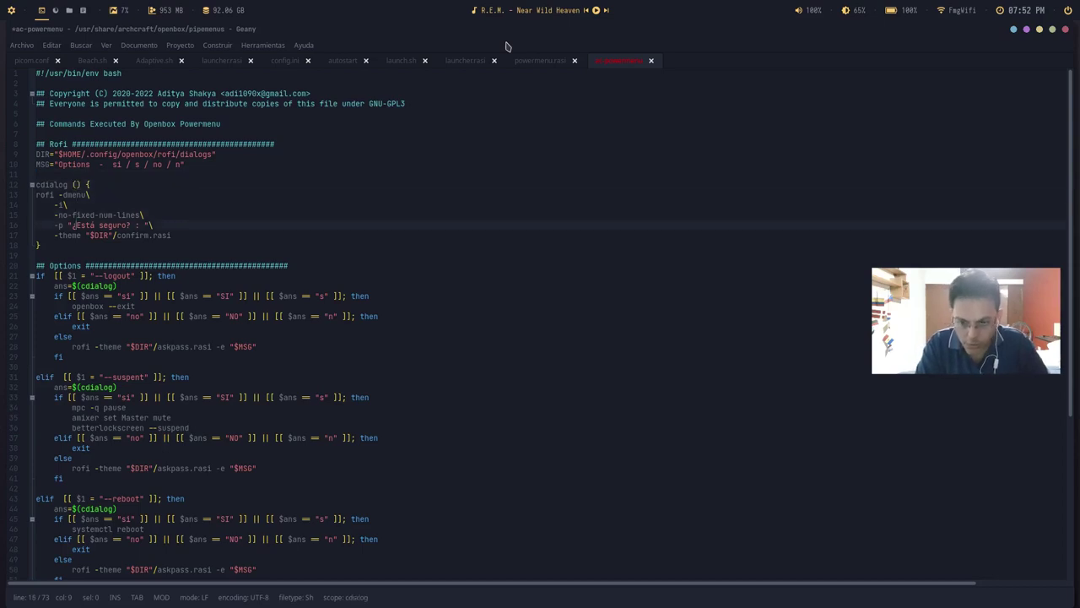
key("Right")
key("Right")
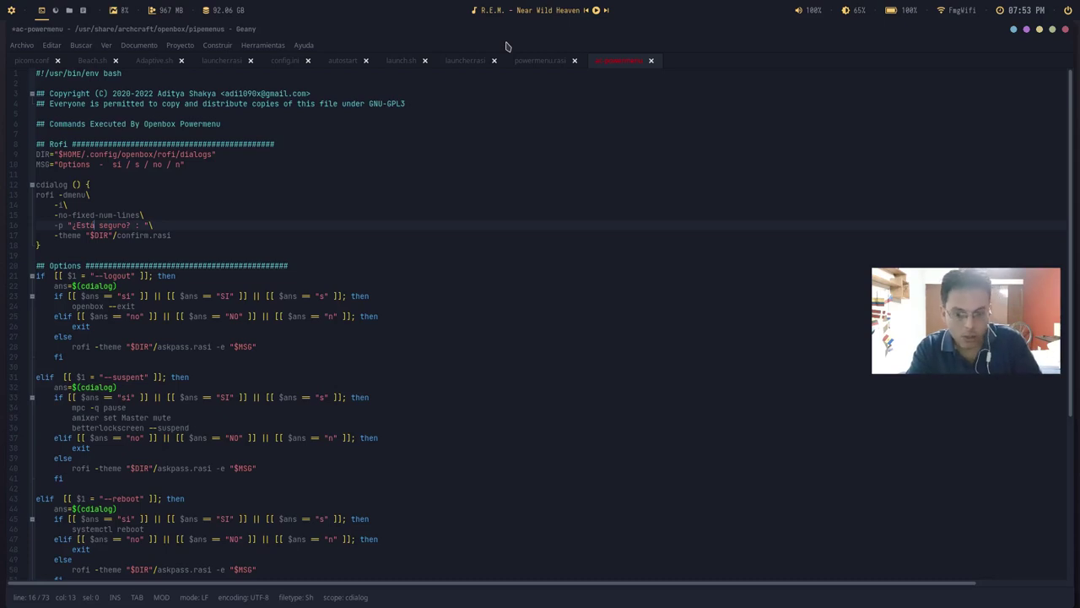
Step: Replace the word "Options" with "Opciones" in the MSG line of ac-powermenu
key("Up")
key("Up")
key("Up")
key("Up")
key("Up")
key("Up")
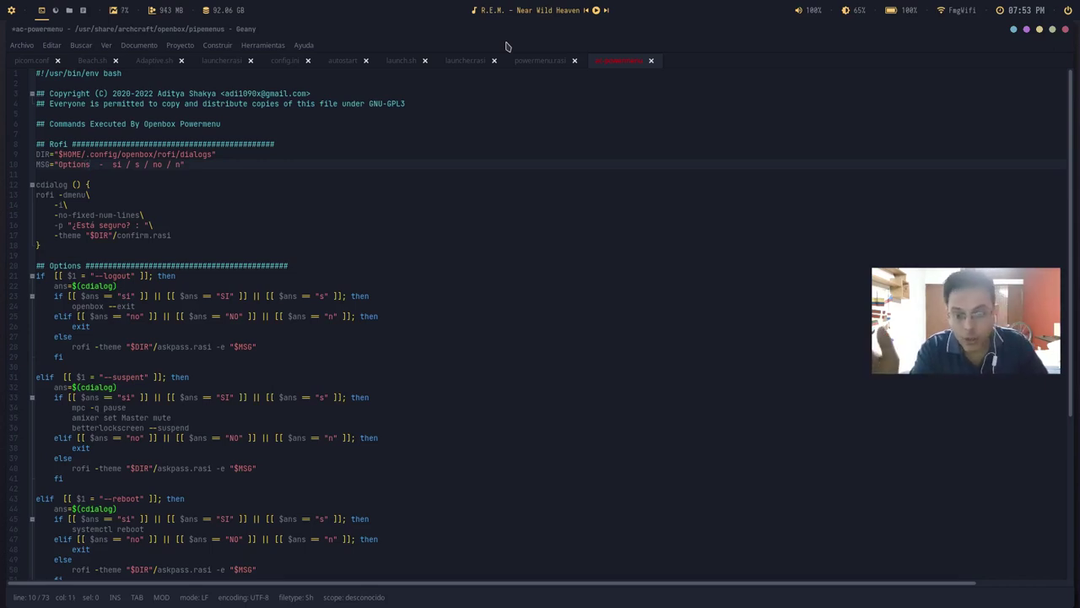
key("Left")
key("Left")
key("Left")
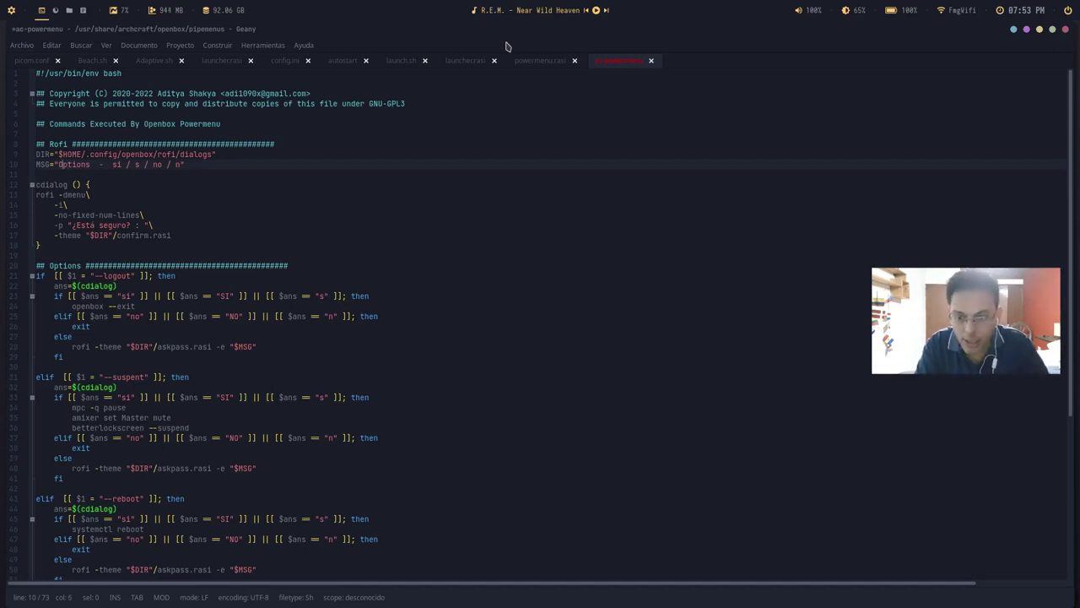
key("Right")
type("ciones")
key("Delete")
key("Delete")
key("Delete")
key("Delete")
key("Delete")
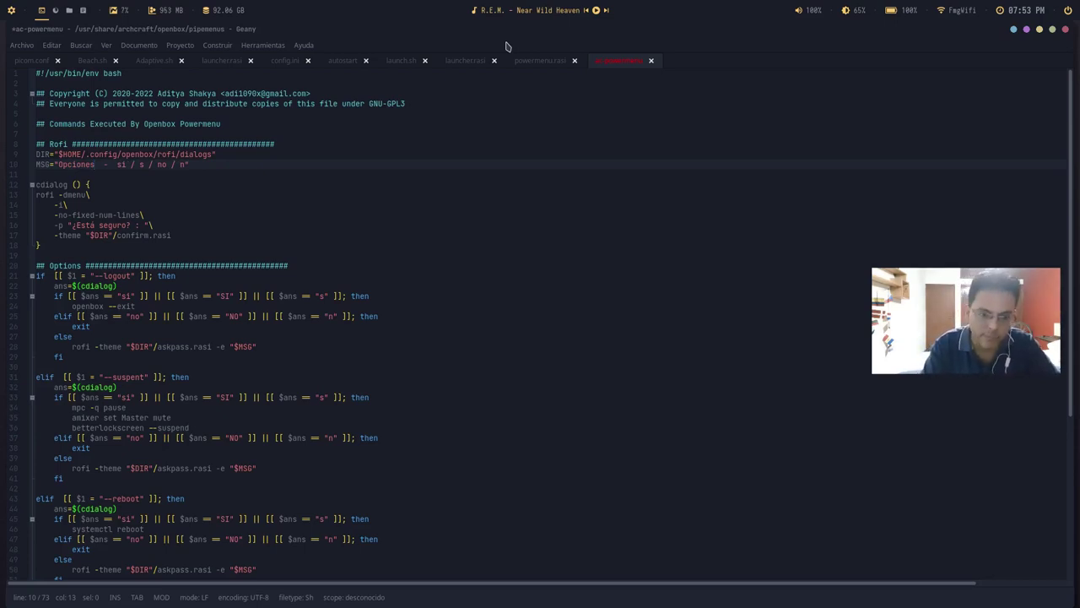
Step: Try to save ac-powermenu and close the file, discarding its changes
key("ctrl+s")
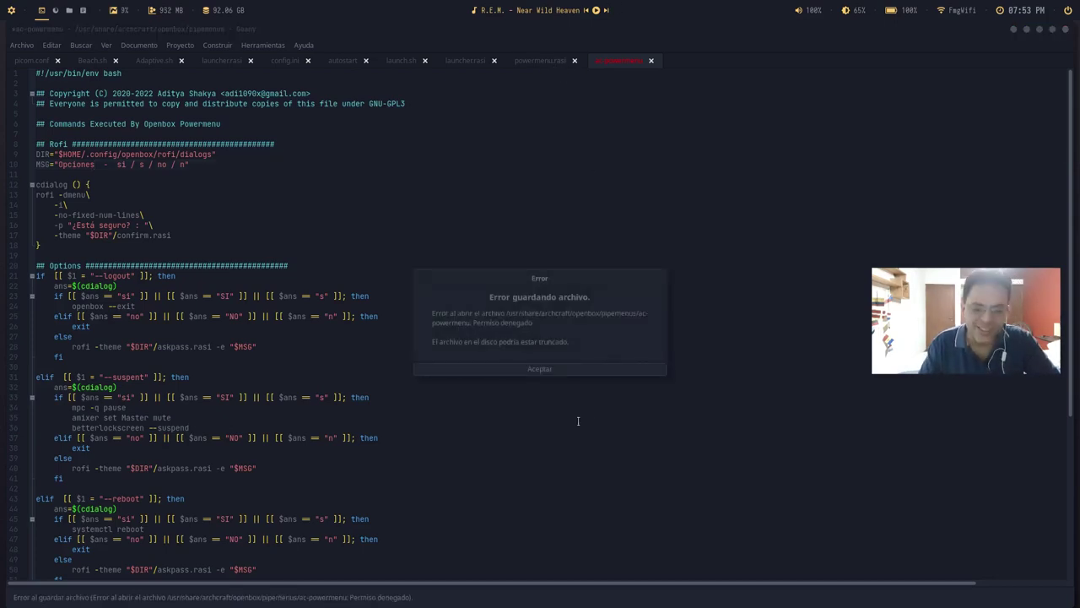
left_click(562, 369)
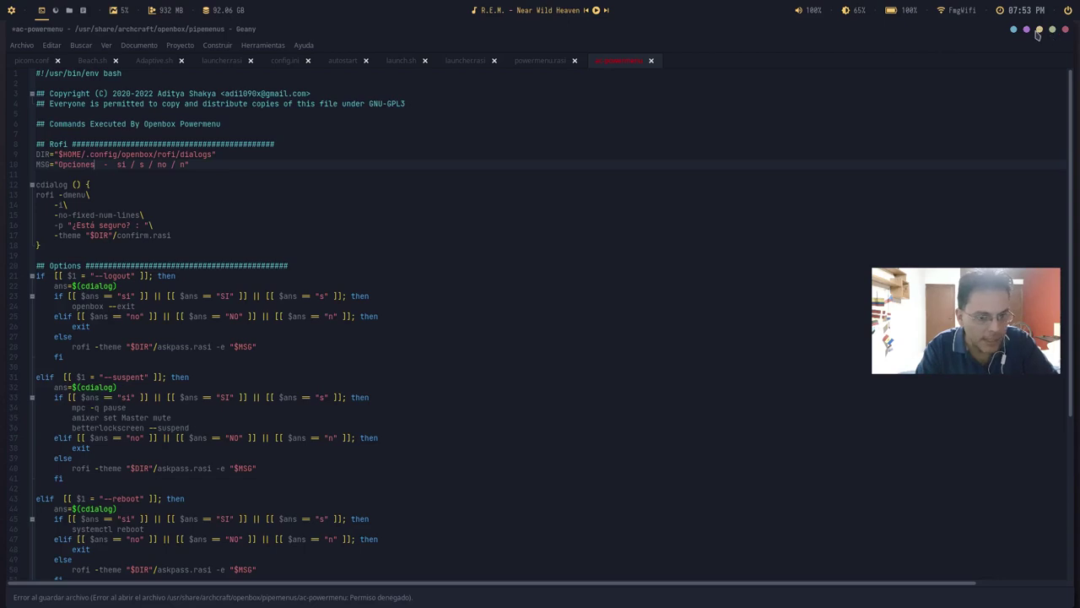
left_click(651, 61)
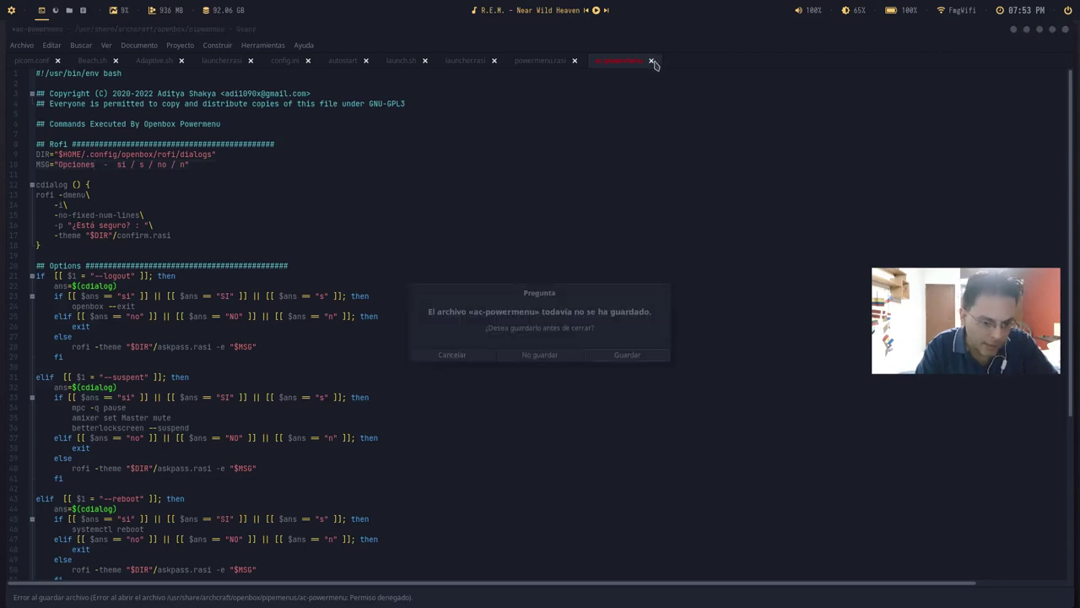
left_click(538, 355)
left_click(1041, 31)
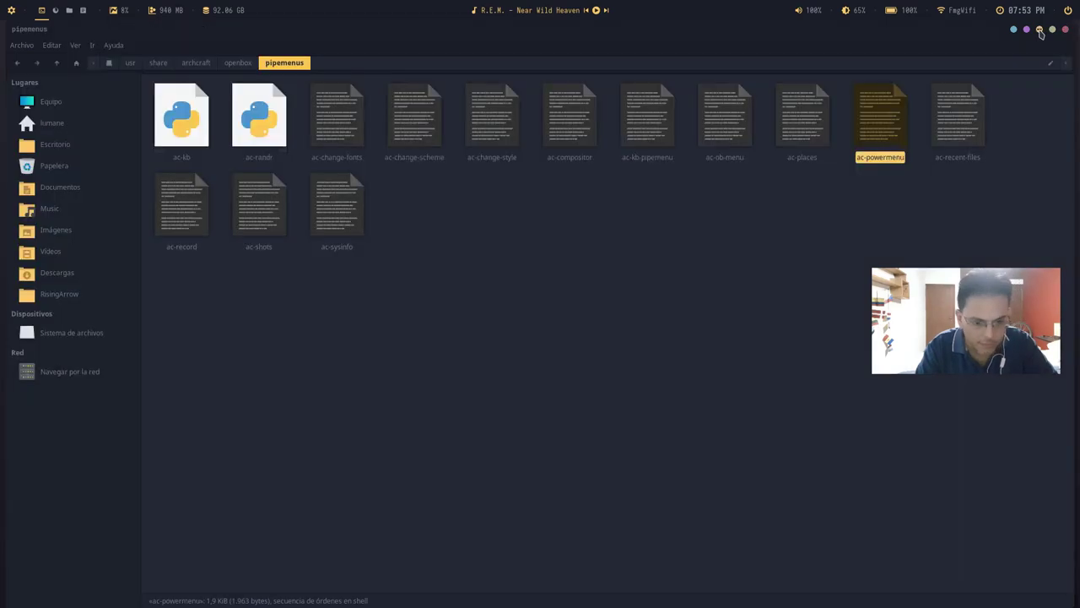
left_click(1041, 31)
key("super")
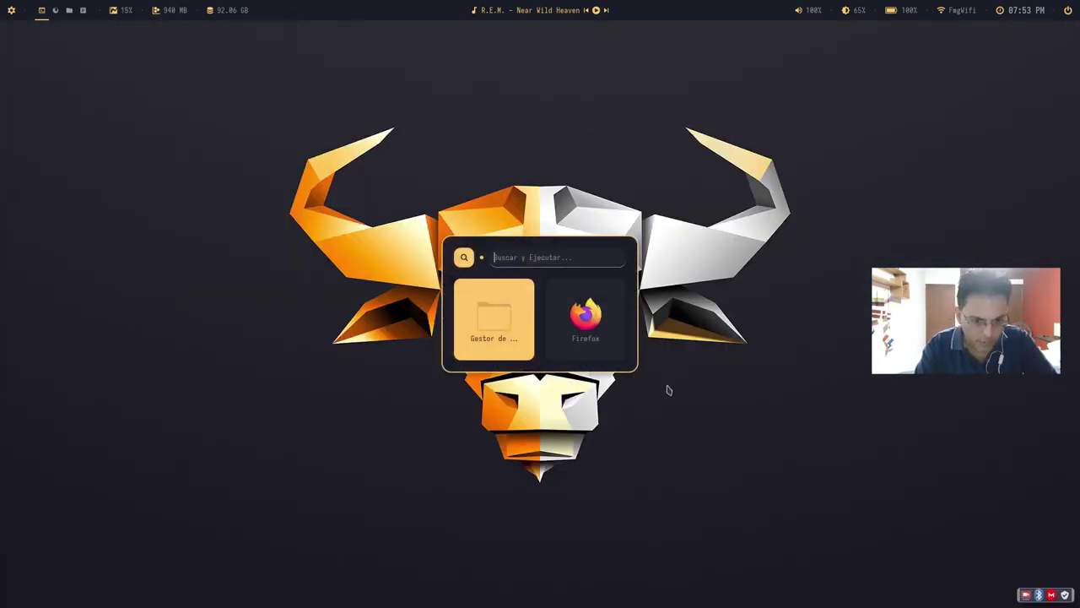
key("Escape")
key("super+Return")
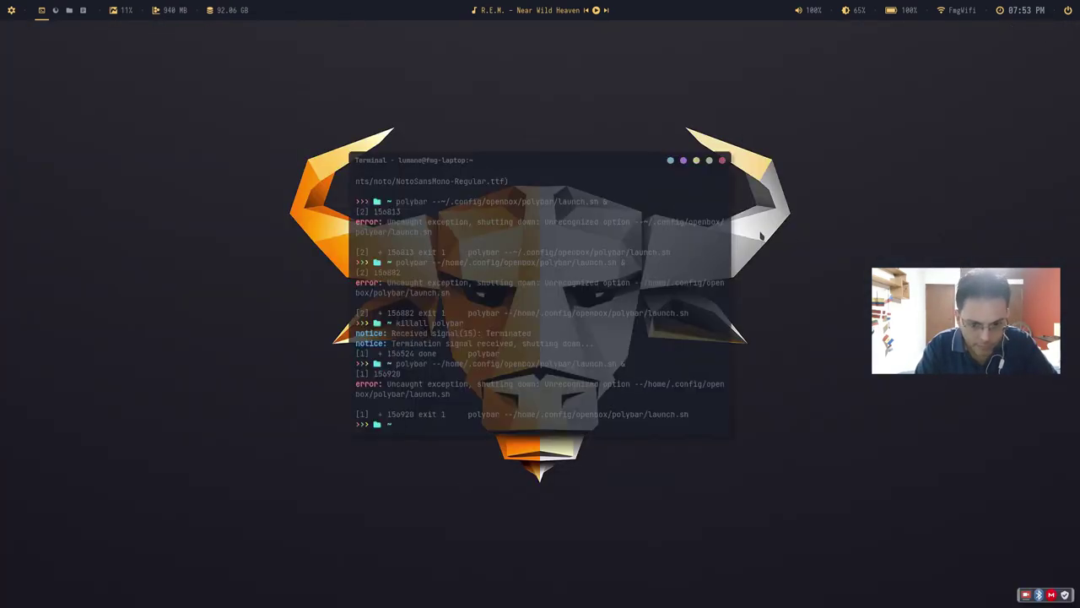
key("alt+Tab")
key("alt+Tab")
key("alt+Tab")
key("alt+Tab")
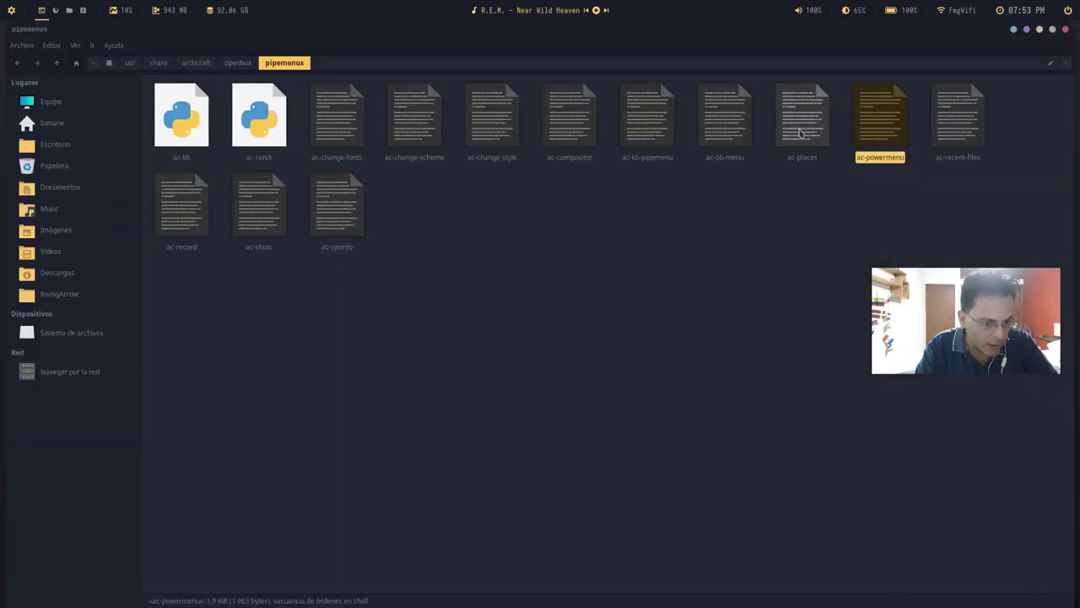
right_click(881, 118)
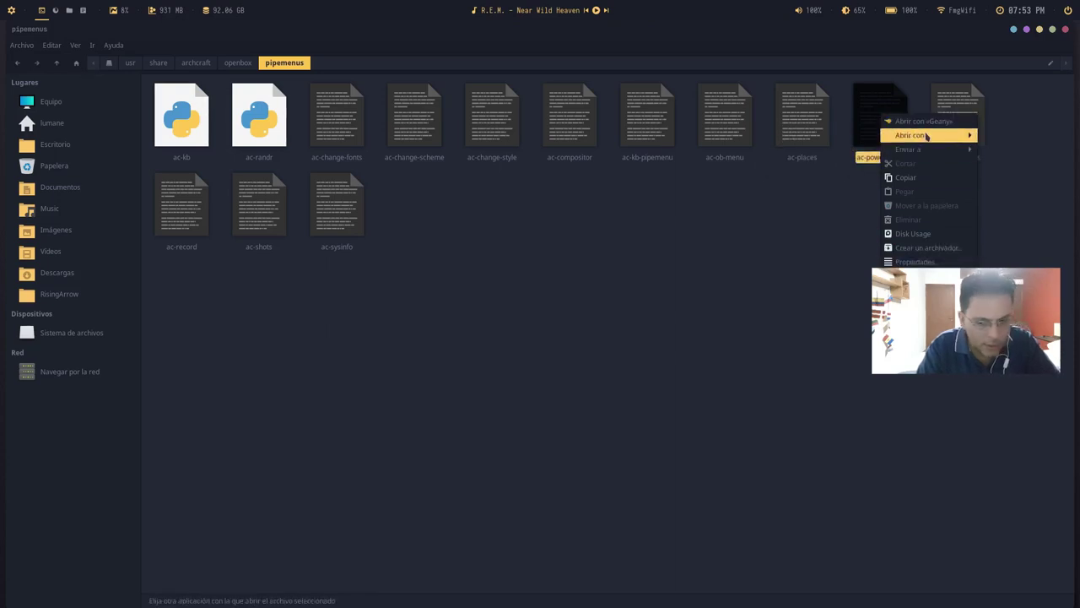
mouse_move(919, 136)
left_click(550, 320)
Step: Launch the Thunar file manager in root mode, entering the account password to authorise it
key("super+space")
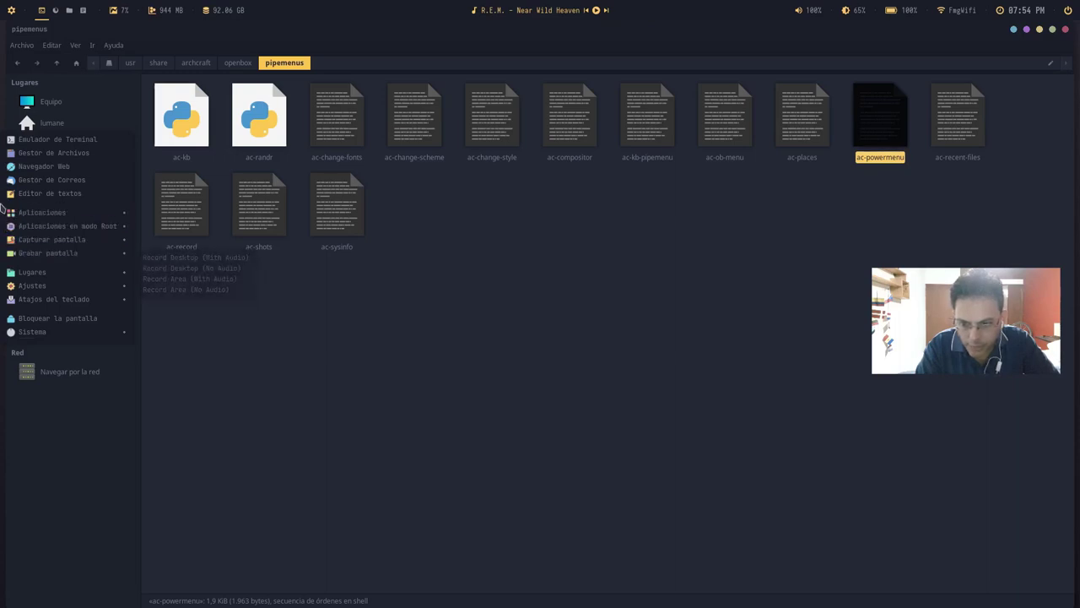
mouse_move(49, 227)
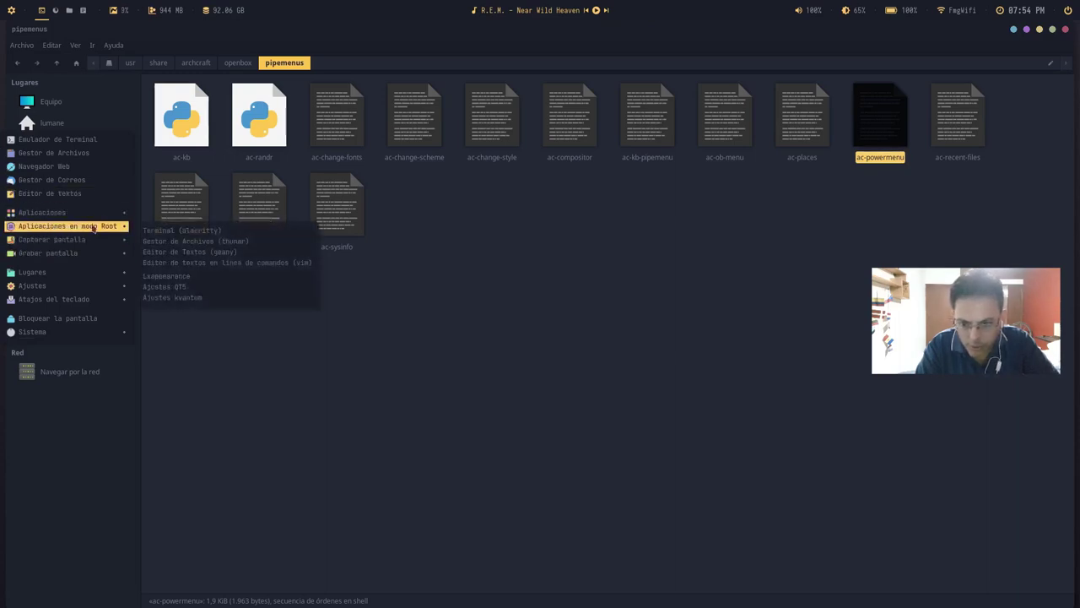
left_click(254, 241)
type("*******")
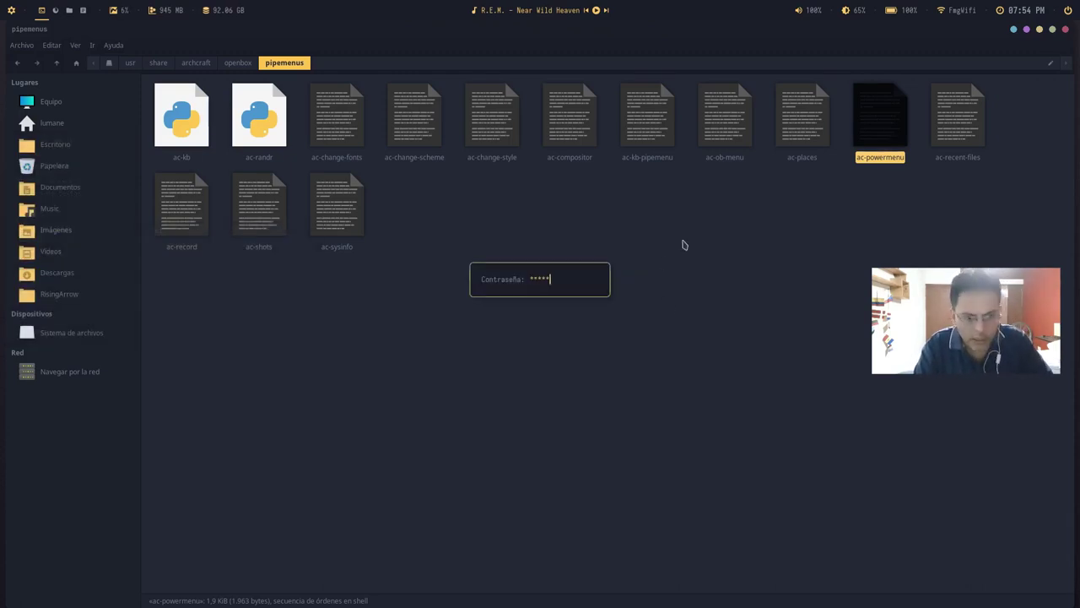
key("Return")
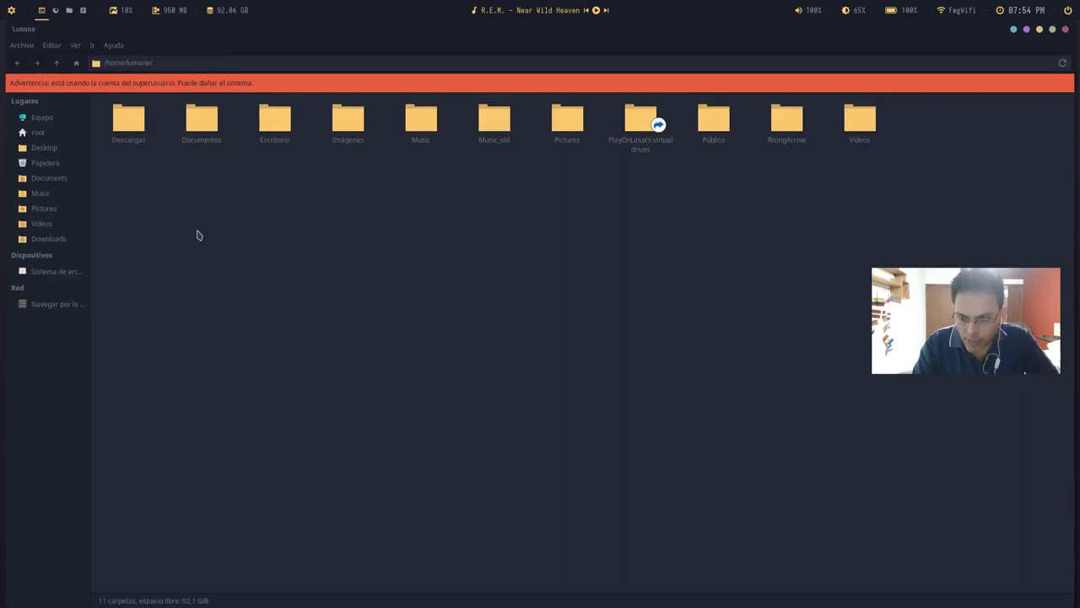
Step: Open ac-powermenu from /usr/share/archcraft/openbox/pipemenus in Geany with root permissions
left_click(63, 271)
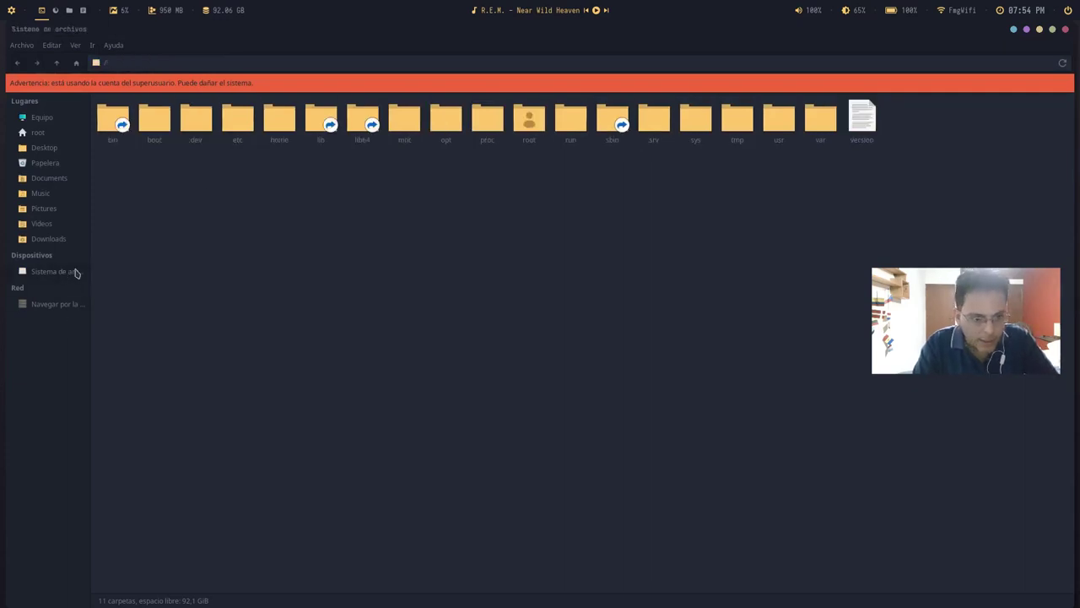
double_click(785, 121)
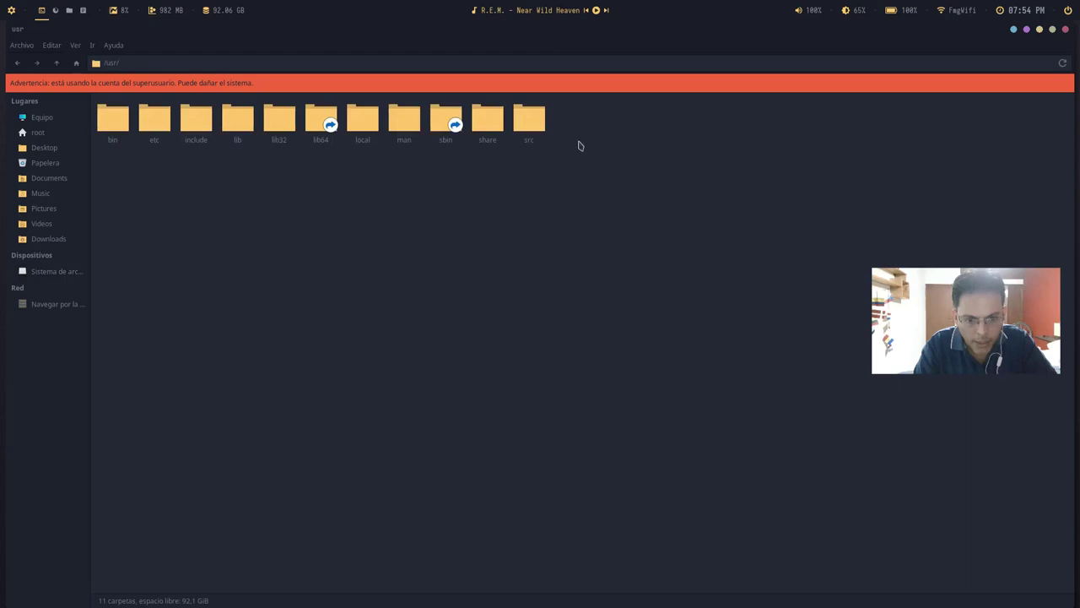
double_click(486, 118)
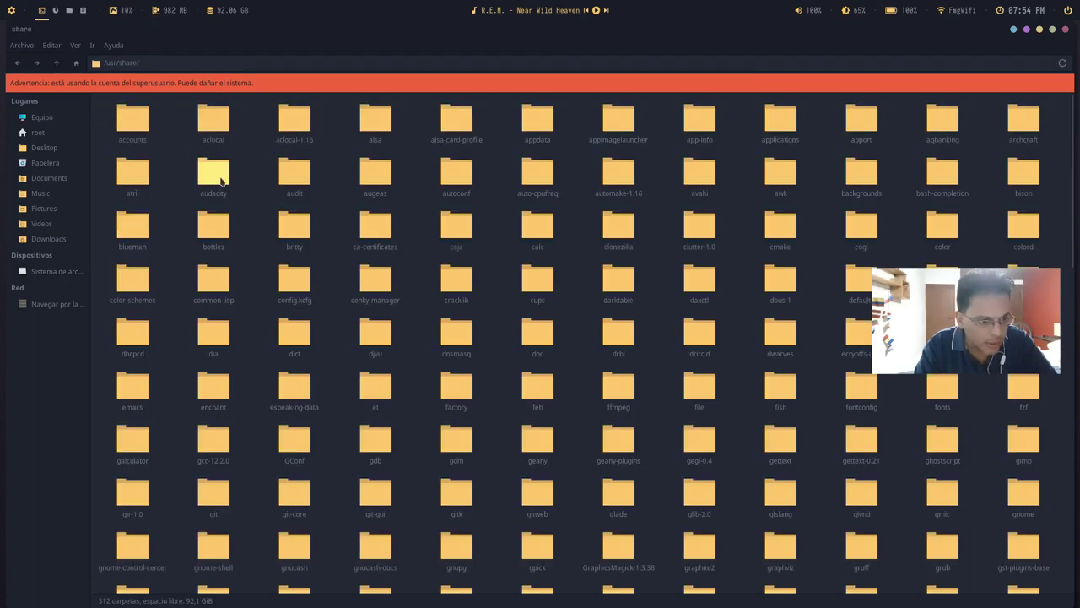
double_click(1023, 119)
double_click(241, 120)
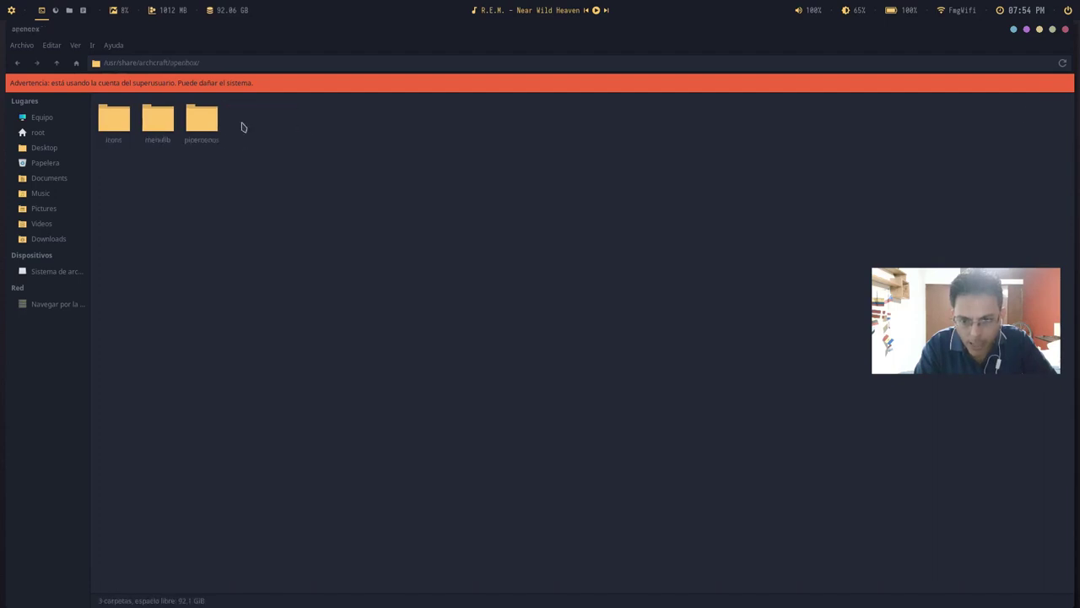
left_click(209, 123)
double_click(208, 123)
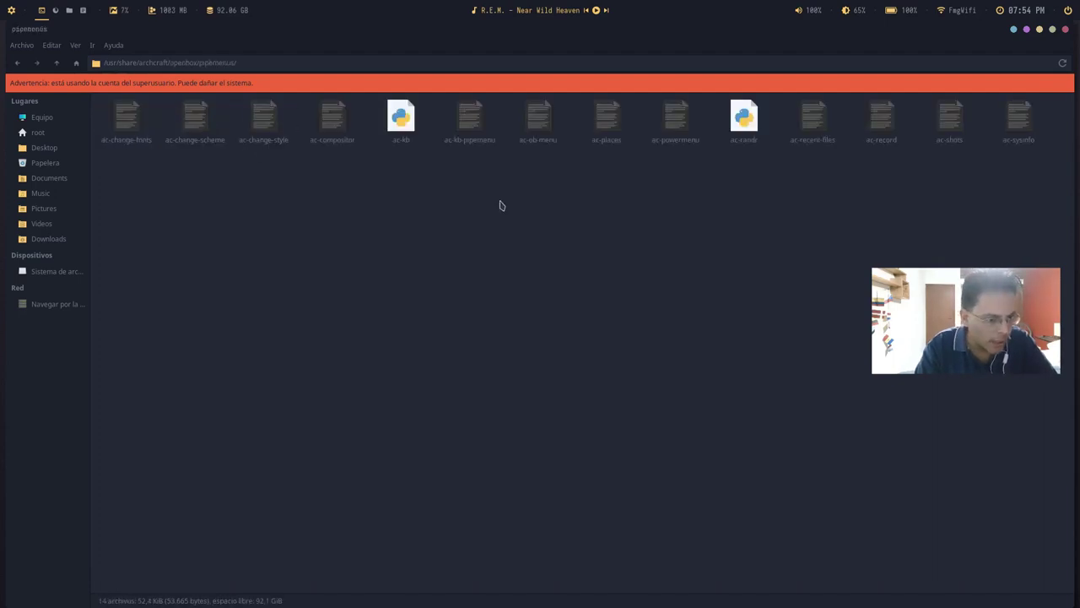
right_click(680, 118)
left_click(700, 124)
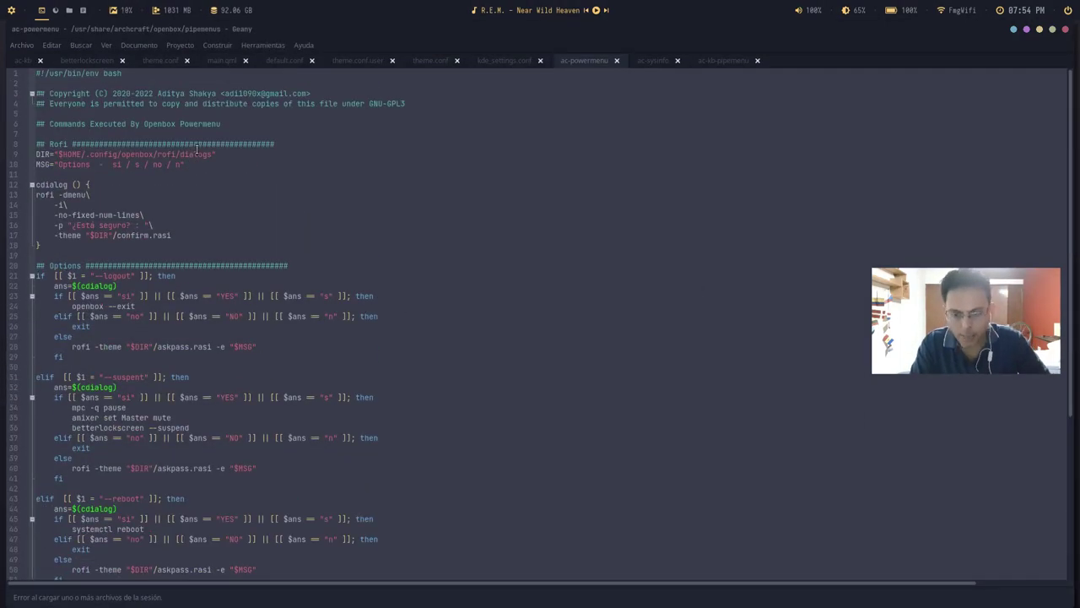
Step: Translate "Options" to "Opciones" in the MSG line of the root-opened ac-powermenu
key("Left")
key("Left")
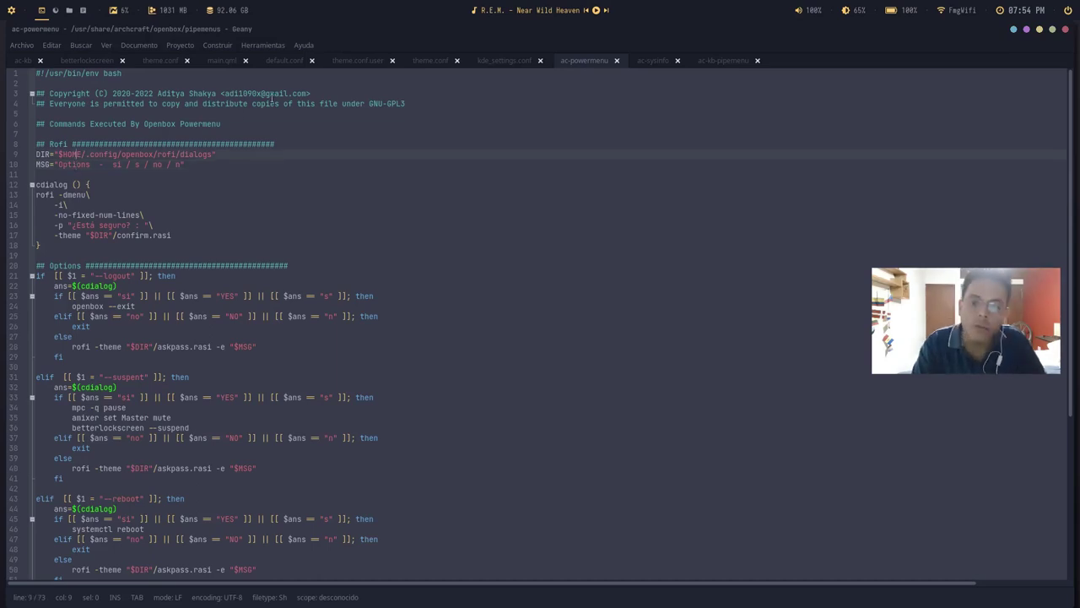
key("Delete")
key("Delete")
type("ciones")
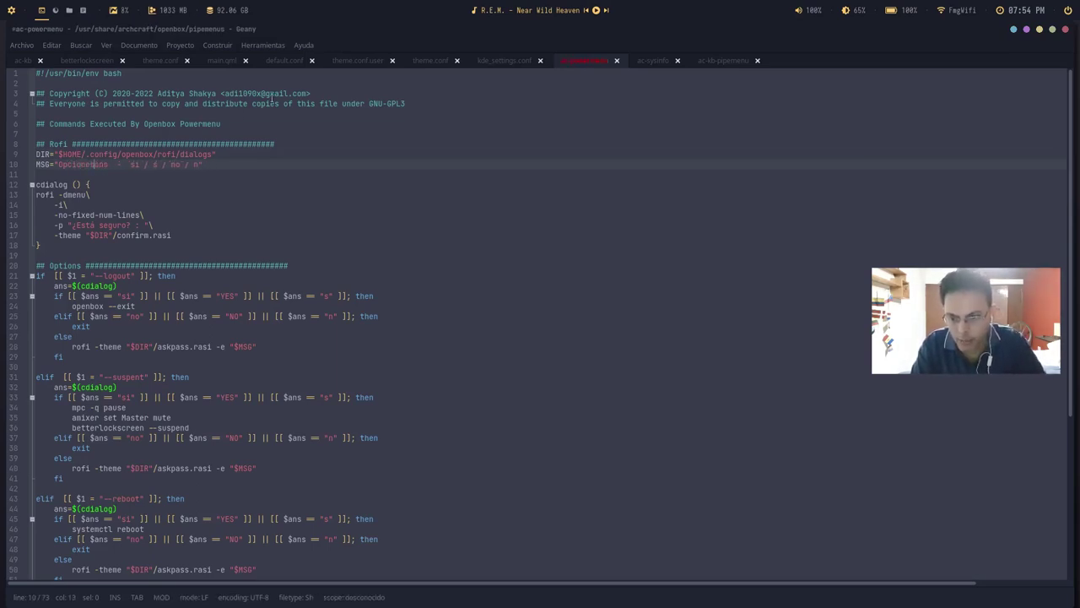
key("Delete")
key("Delete")
key("Delete")
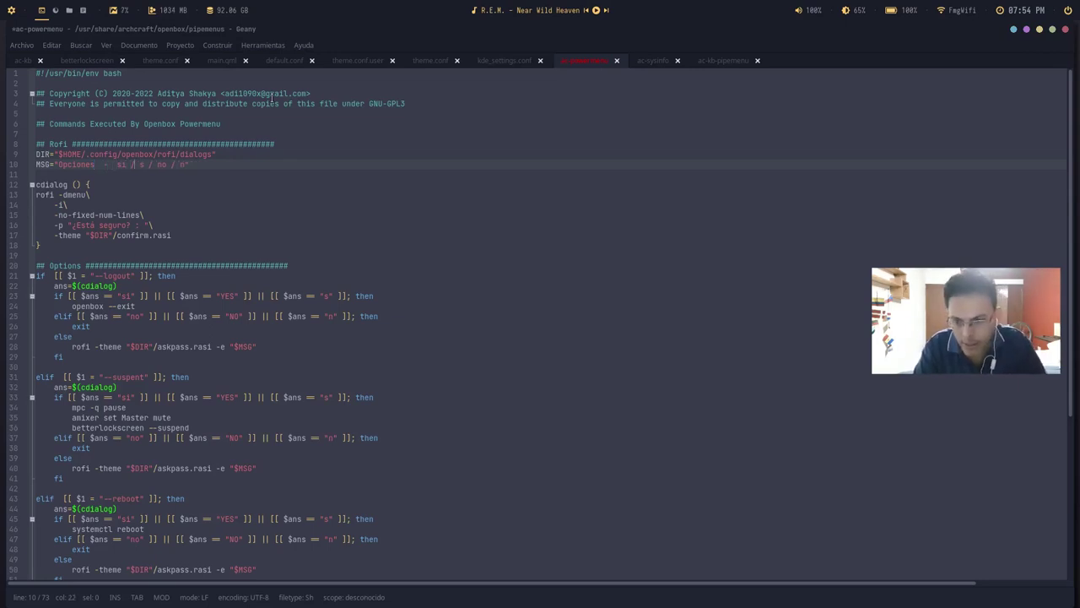
key("Down")
key("Down")
key("Down")
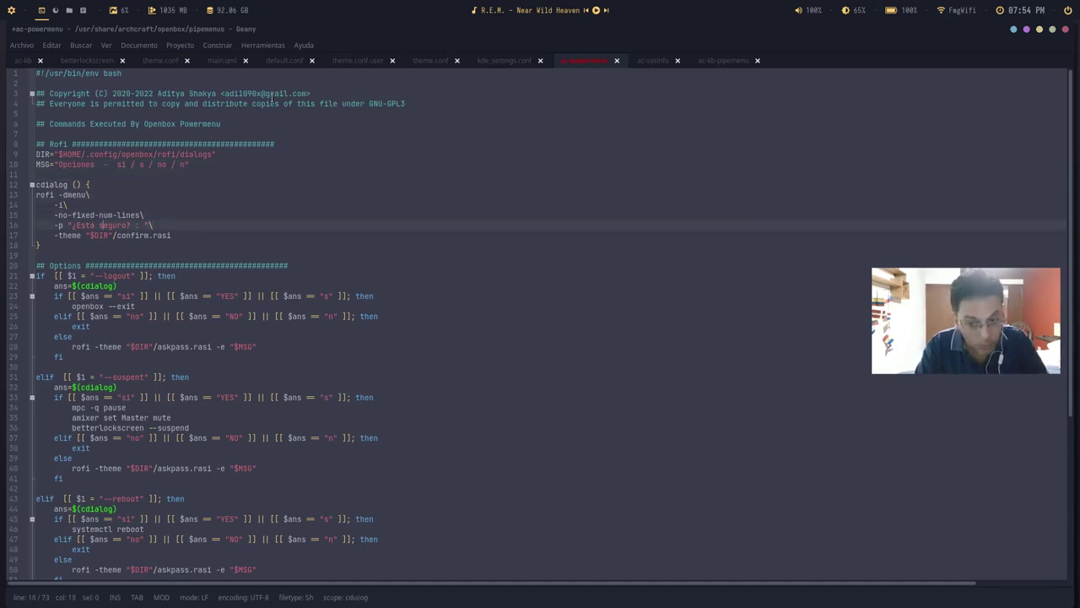
Step: Change "YES" to "SI" in the logout condition of ac-powermenu and copy the new text's selection
key("Down")
key("Down")
key("Down")
key("Down")
key("Down")
key("Down")
key("Down")
key("Right")
key("Right")
key("Right")
key("Right")
key("Right")
key("Right")
key("Right")
key("Right")
key("Right")
key("Right")
key("Right")
key("Right")
key("Right")
key("Right")
key("Right")
key("Right")
type("S")
key("Delete")
key("Delete")
key("Delete")
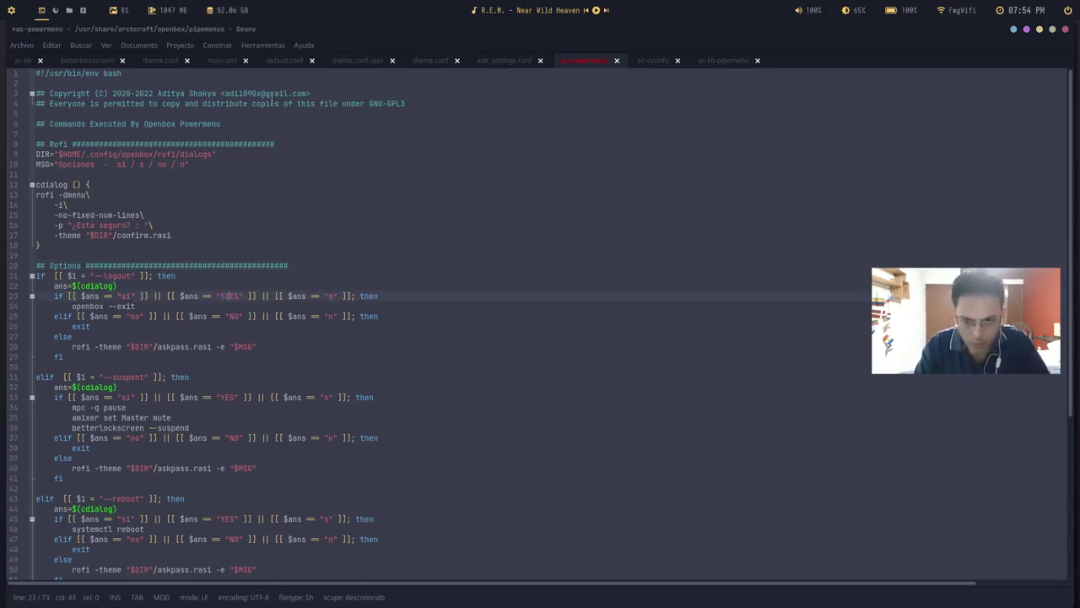
key("Right")
key("shift+Left")
key("shift+Left")
key("shift+Left")
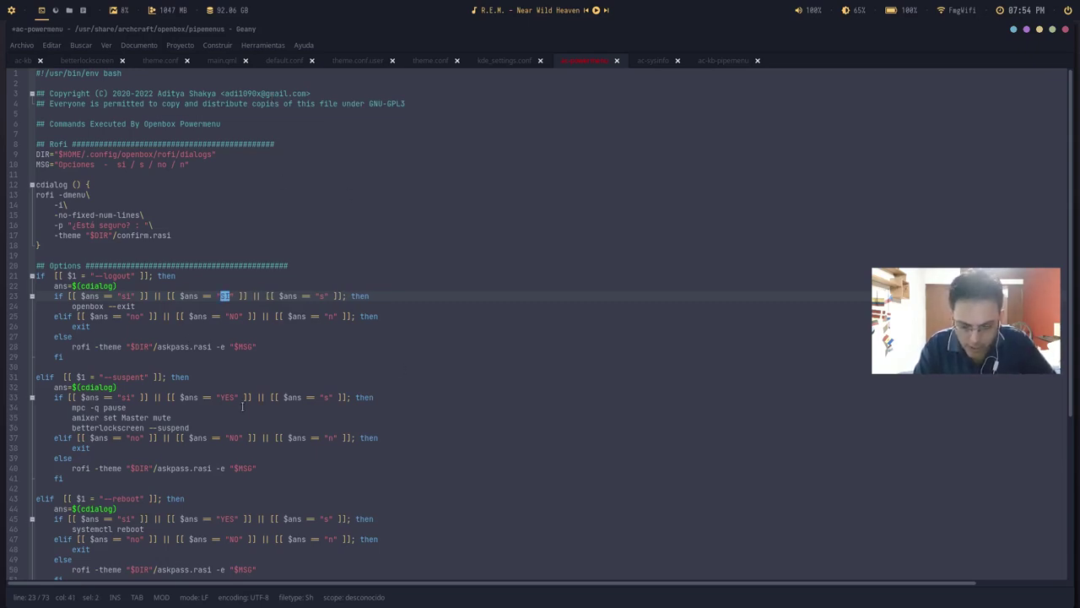
Step: Replace "YES" with "SI" in the suspend, reboot and shutdown conditions of ac-powermenu and save the file
double_click(228, 396)
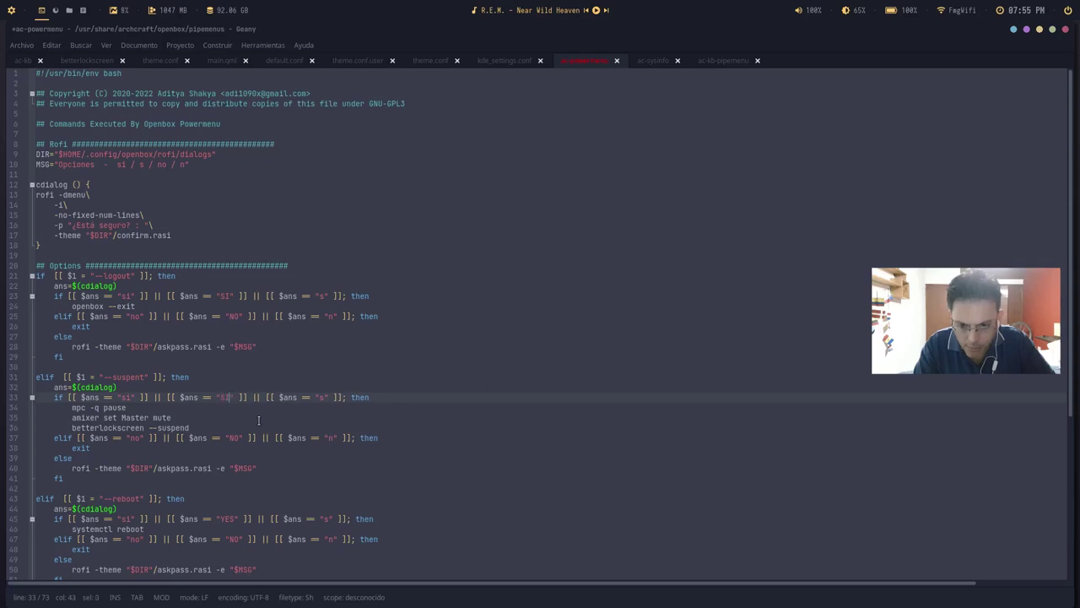
type("SI")
scroll(259, 420, "down", 3)
double_click(227, 437)
type("SI")
scroll(227, 422, "down", 5)
double_click(227, 388)
type("SI")
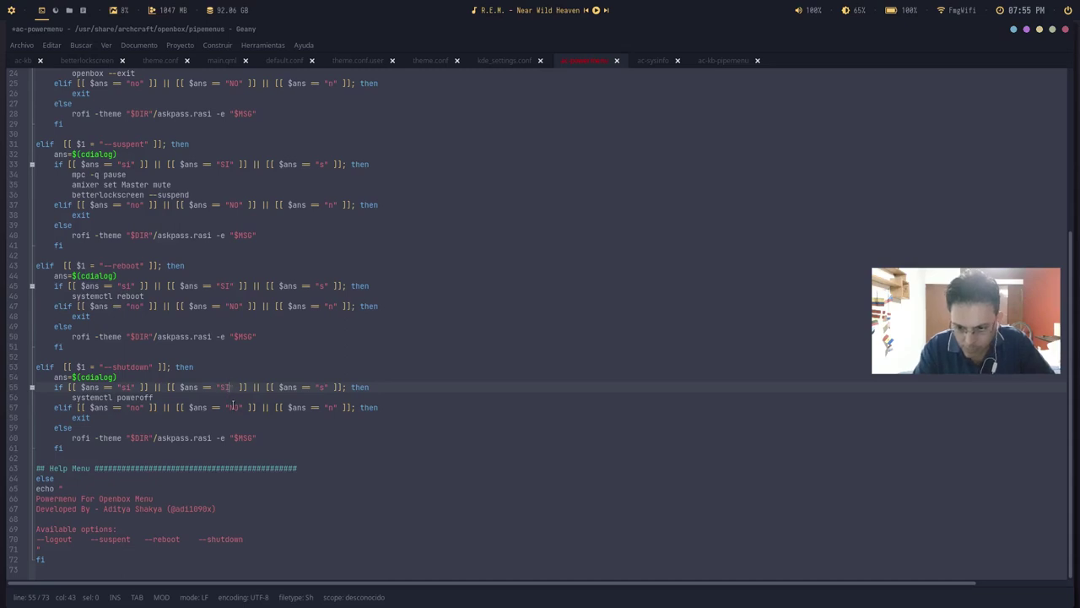
key("ctrl+s")
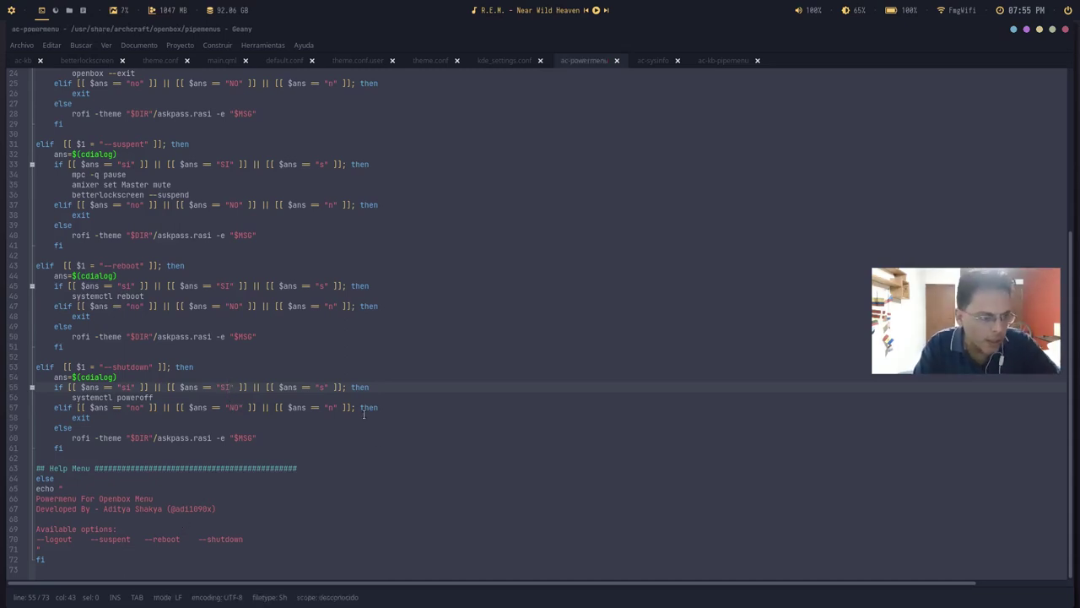
Step: Clear the desktop by minimising the editor, regular file manager and terminal, and closing the root file manager
left_click(1040, 30)
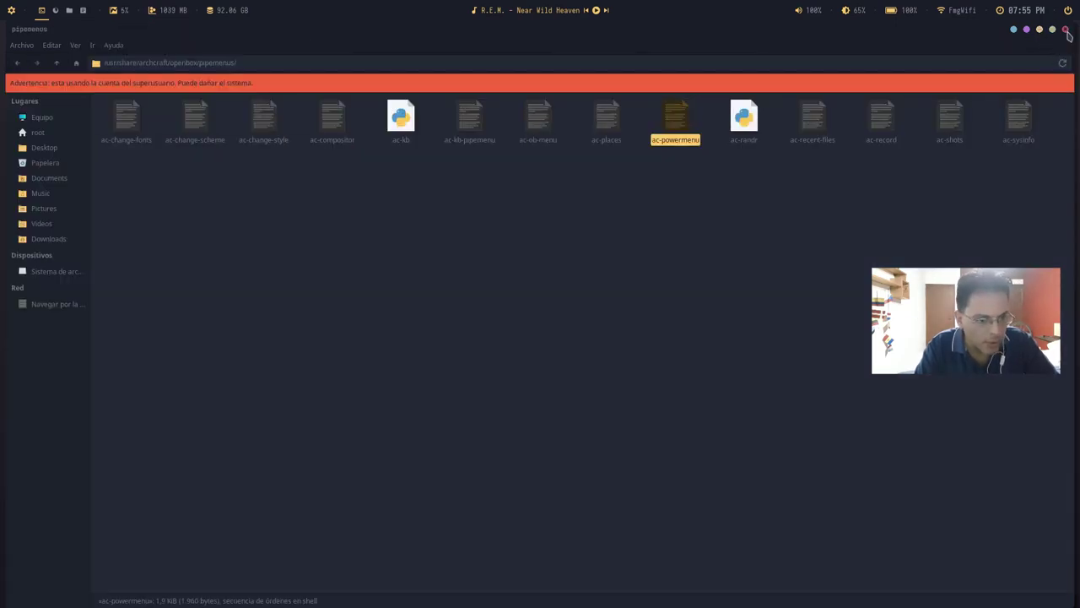
left_click(1066, 31)
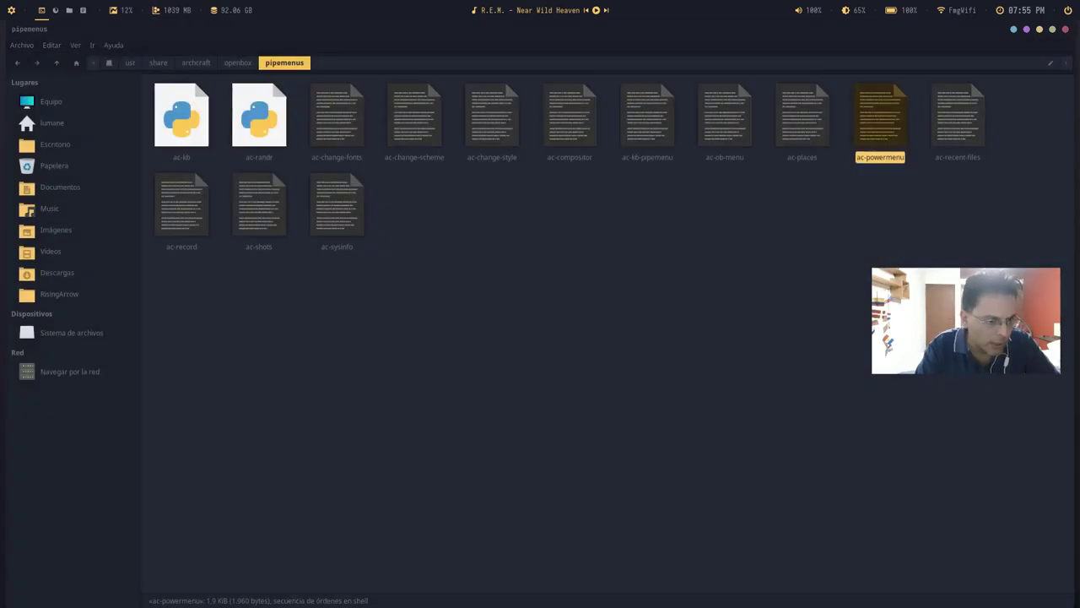
left_click(1041, 31)
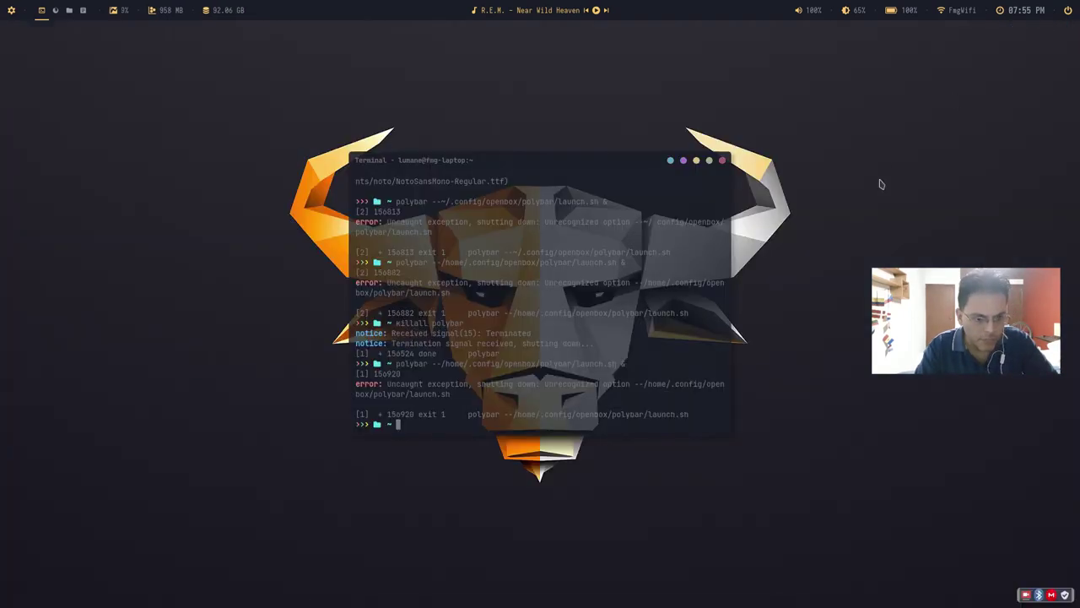
left_click(696, 161)
Step: Test the power menu's logout confirmation with the answer "yes" and dismiss the options message
left_click(1068, 10)
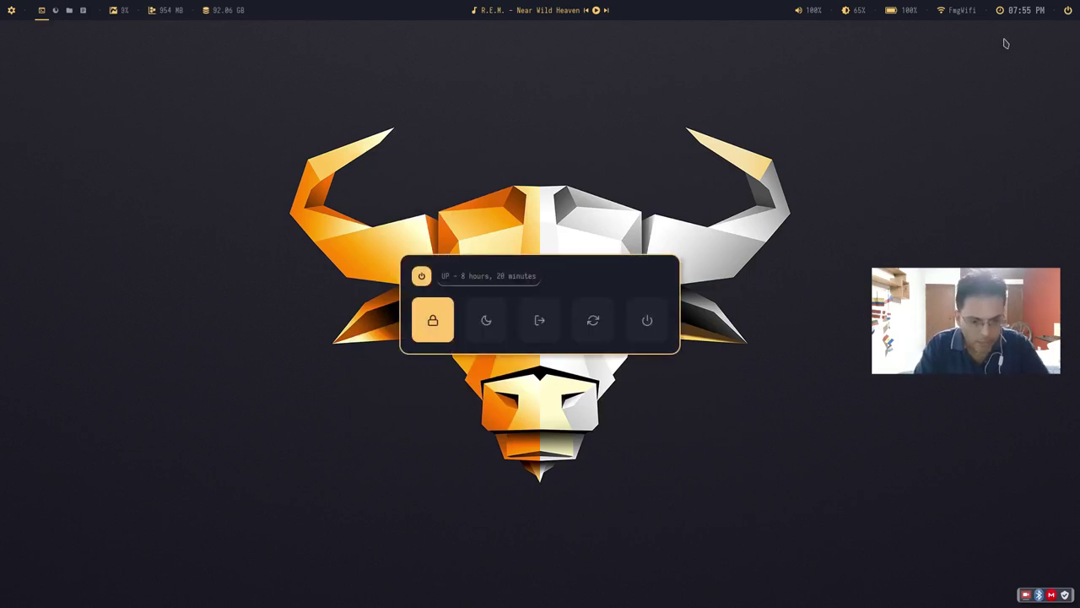
key("Right")
key("Right")
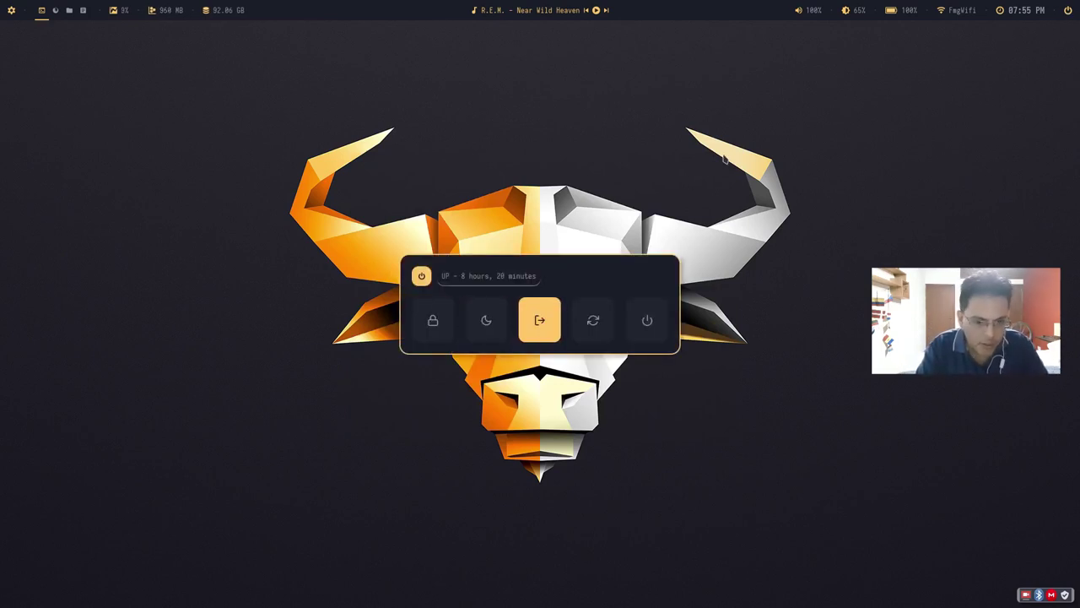
key("Return")
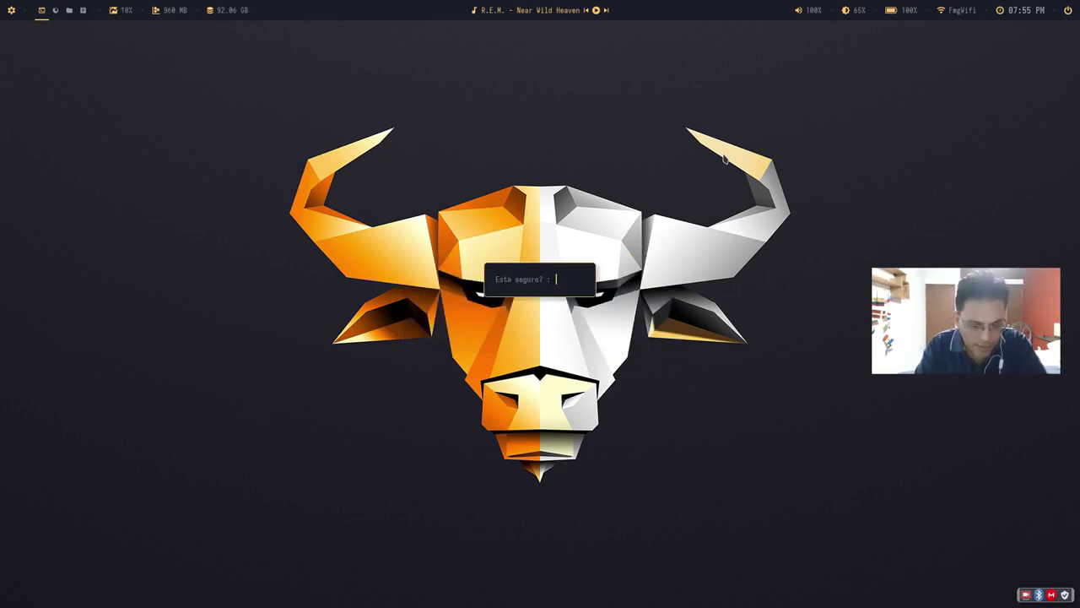
type("yes")
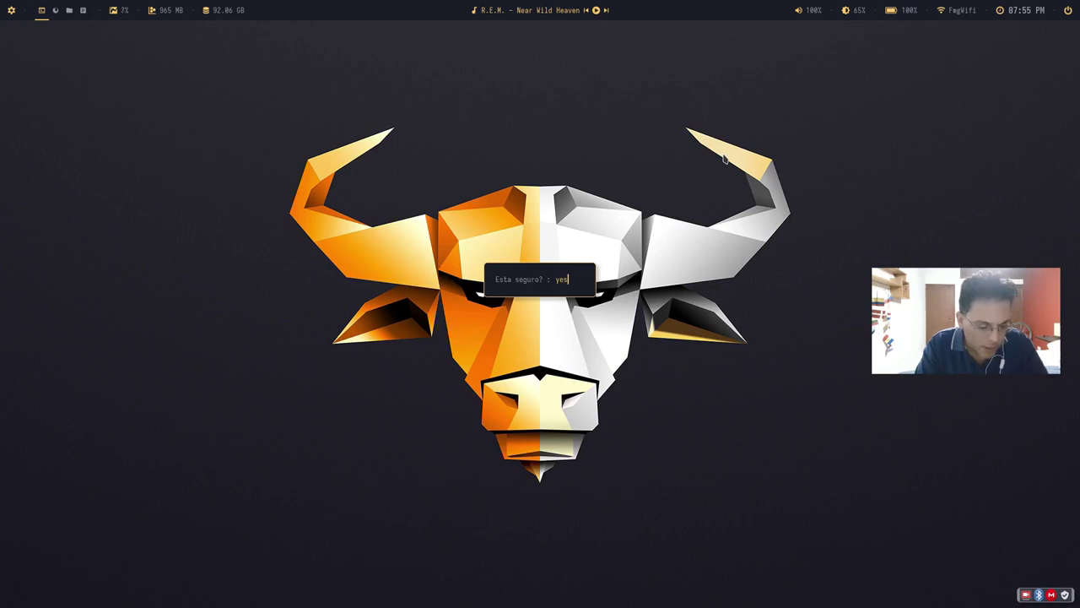
key("Return")
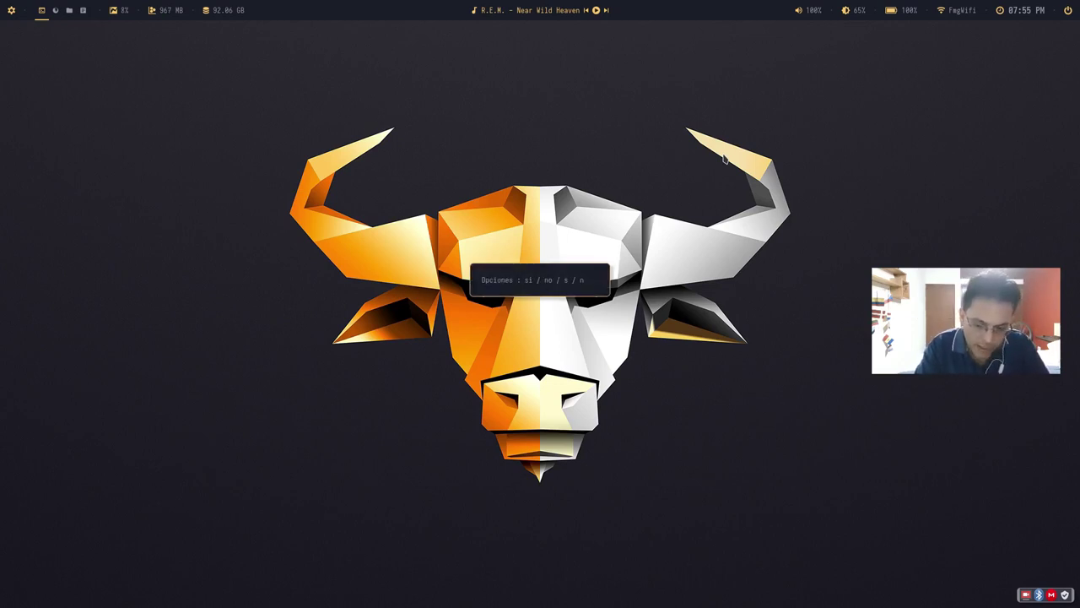
key("Return")
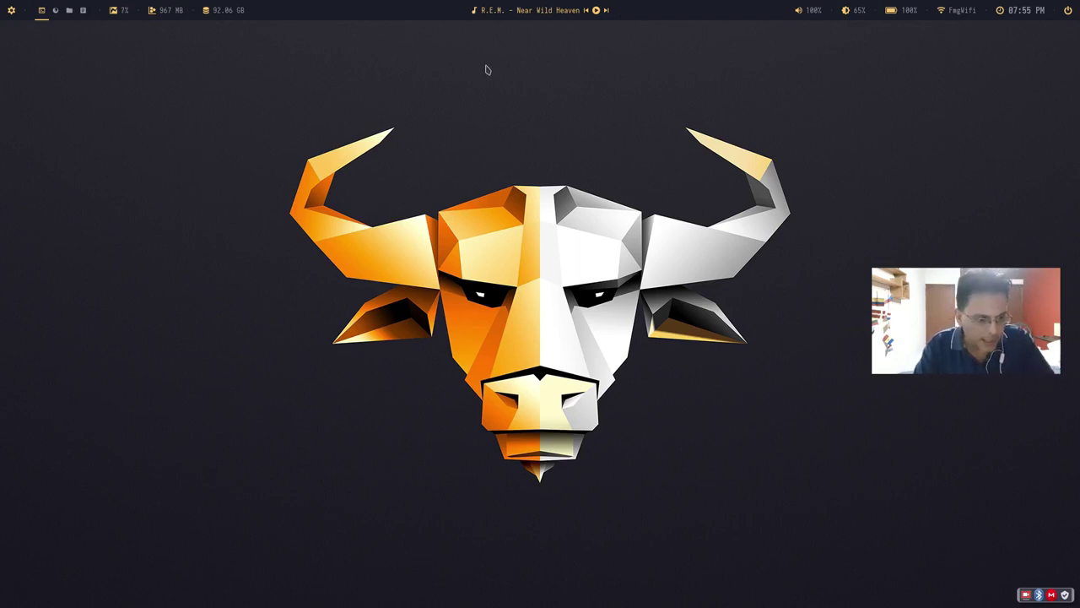
Step: Check the desktop menu and the Rofi run launcher for their Spanish labels, dismissing each
right_click(77, 119)
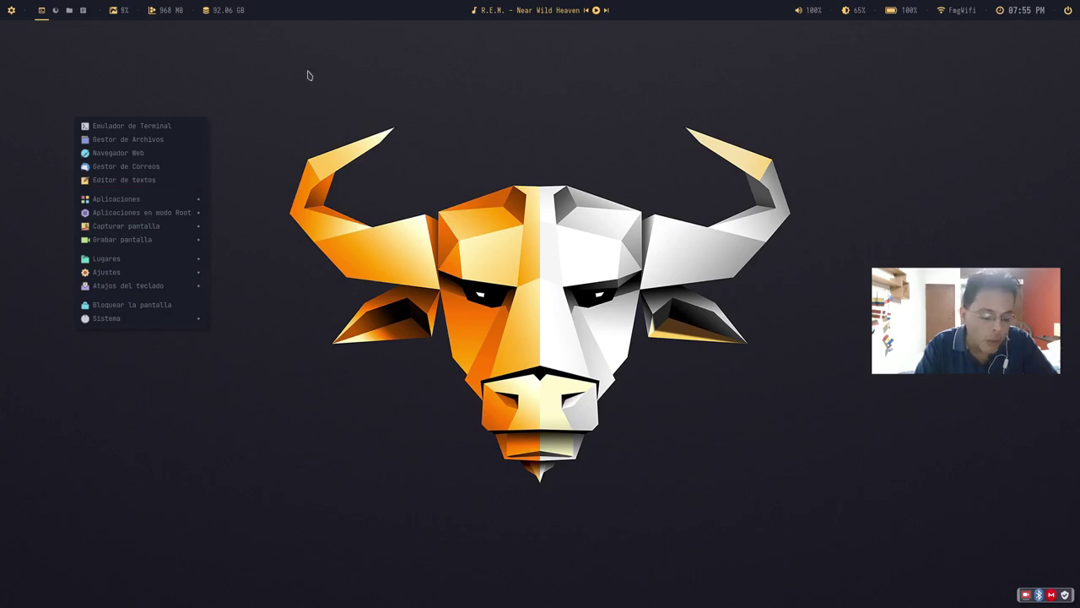
left_click(180, 84)
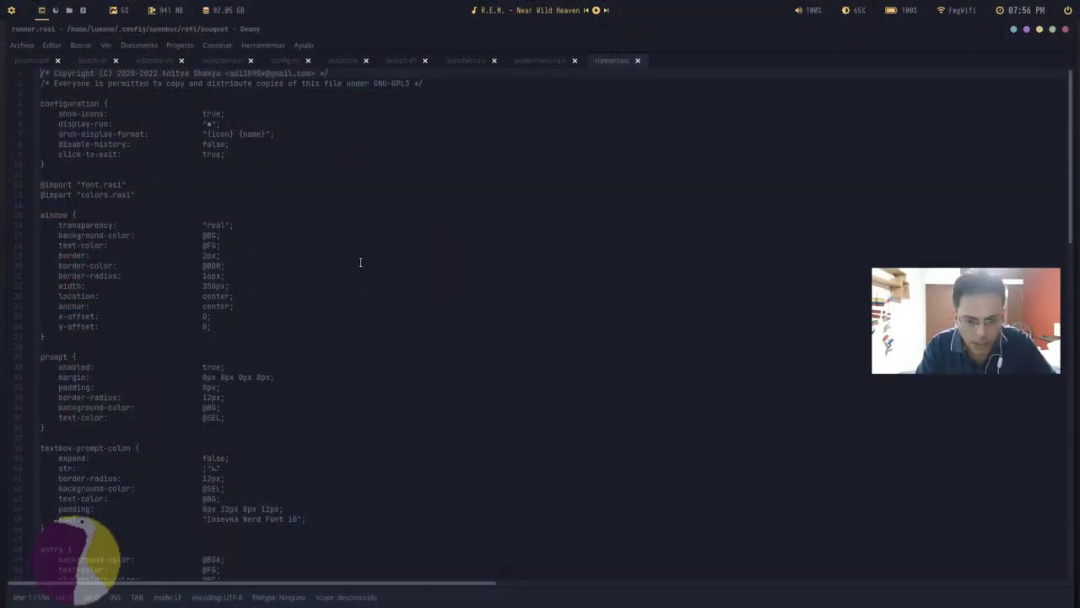
key("alt+F2")
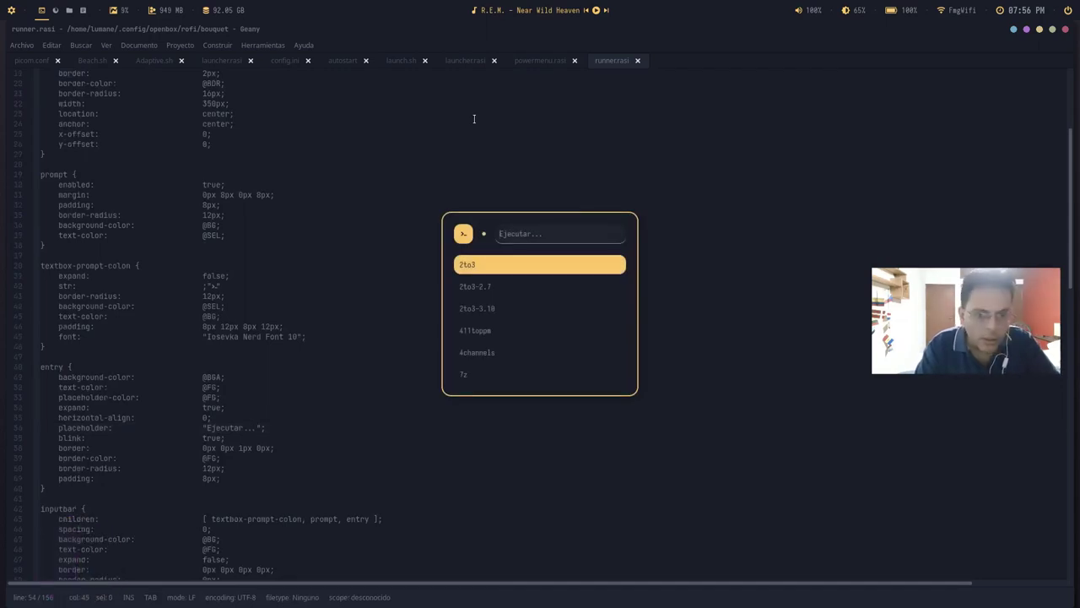
key("Escape")
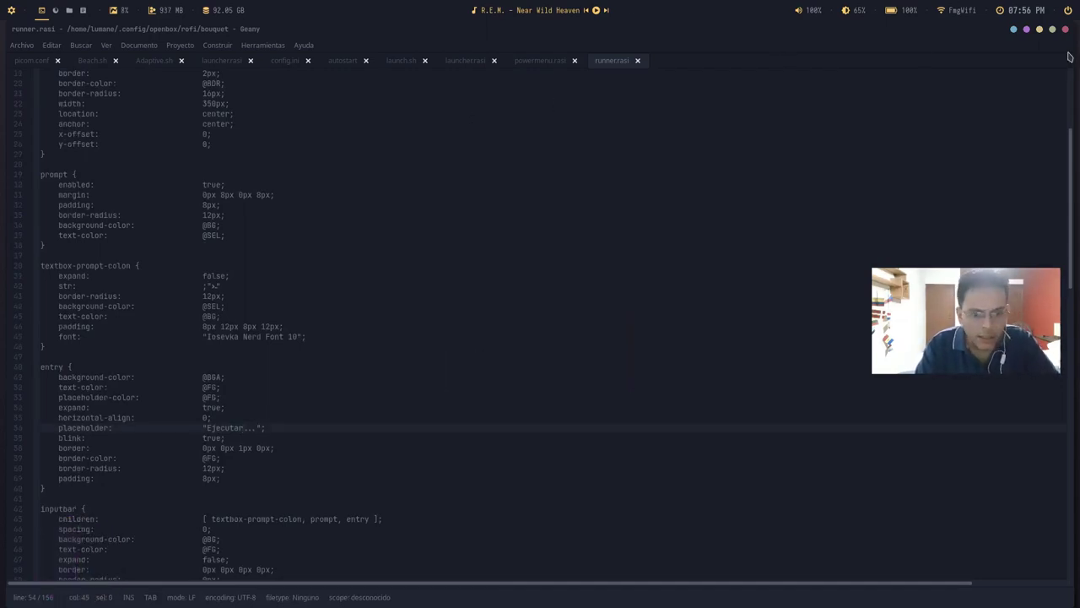
Step: Minimise the editor and review the bouquet theme's files in the Openbox polybar folder
left_click(1040, 31)
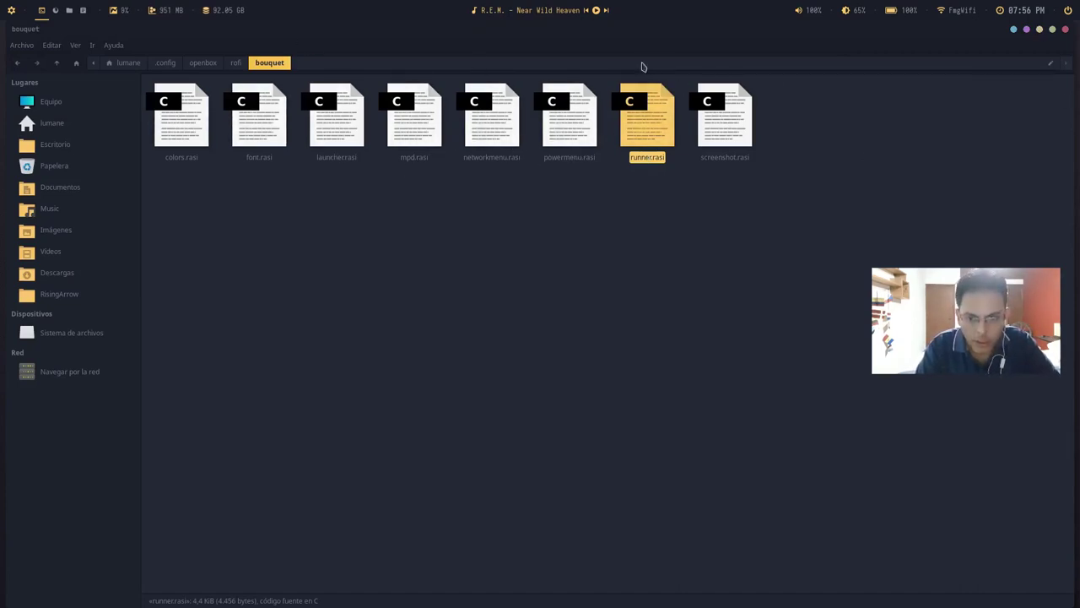
left_click(232, 65)
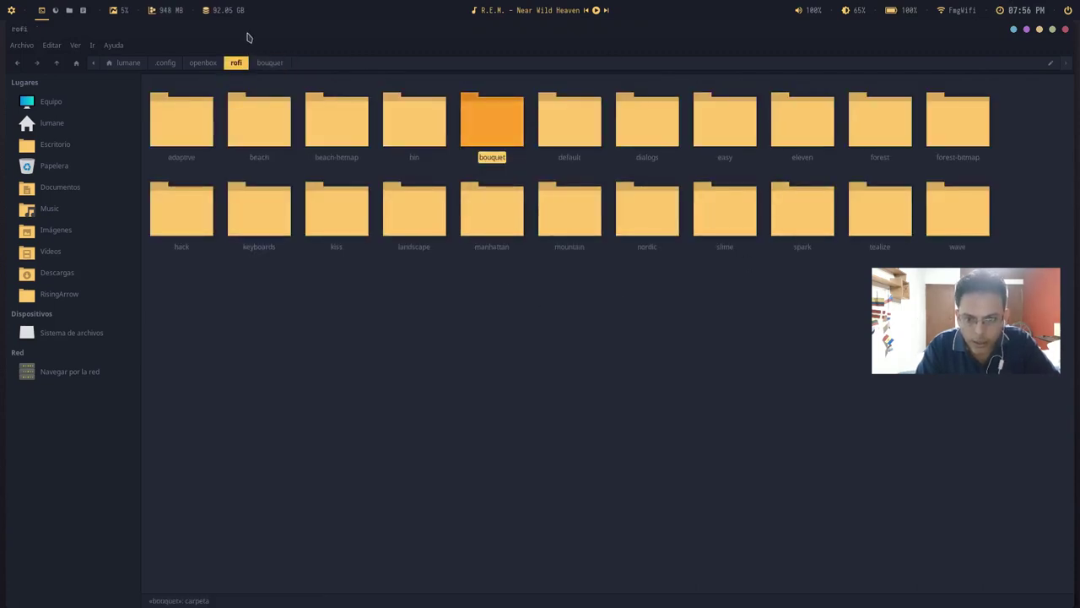
left_click(212, 64)
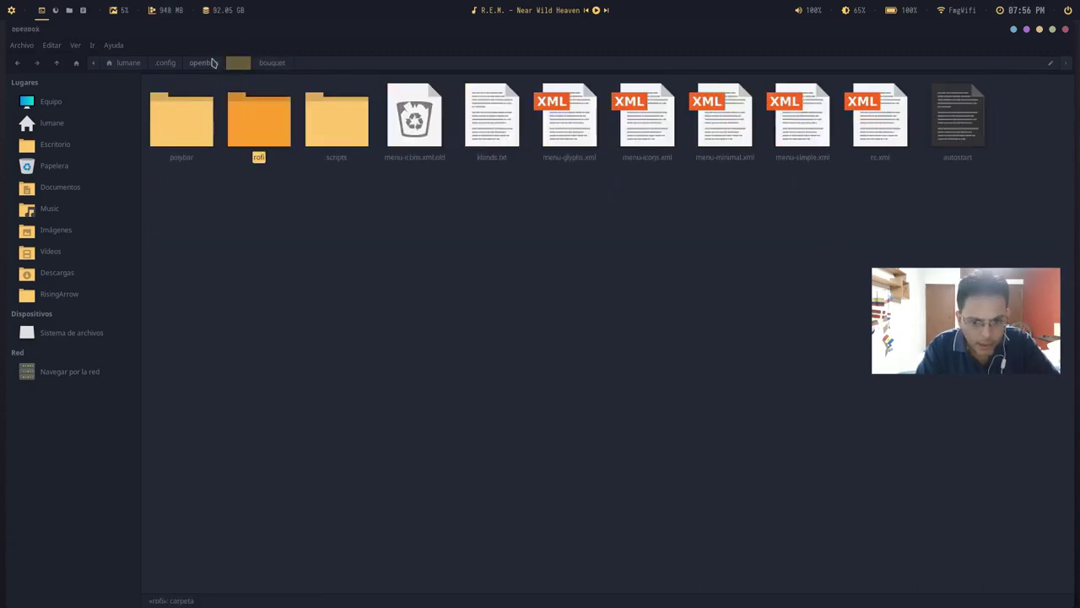
double_click(172, 120)
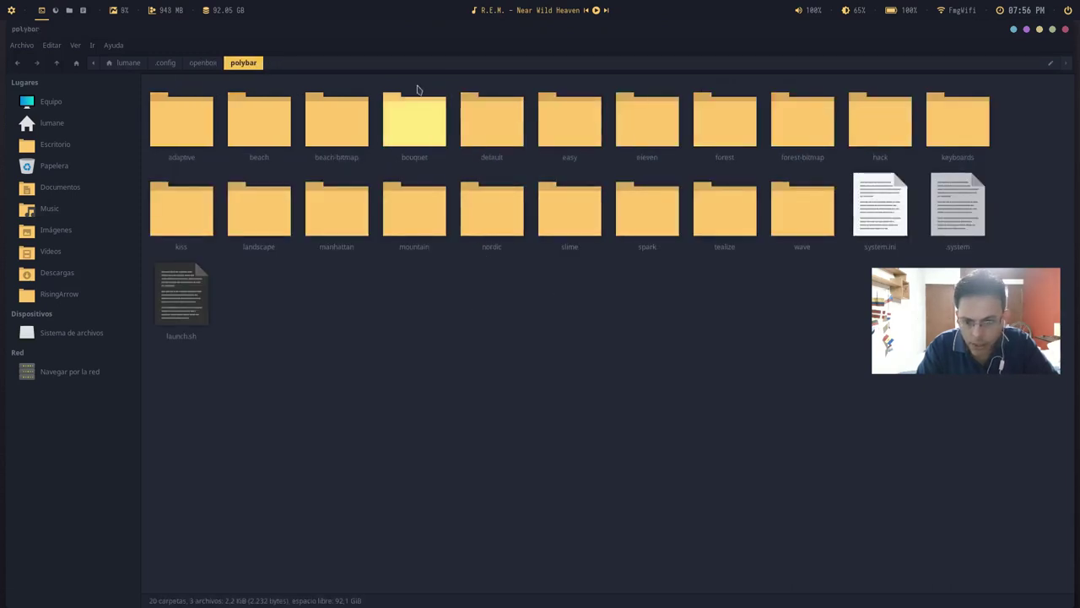
double_click(415, 121)
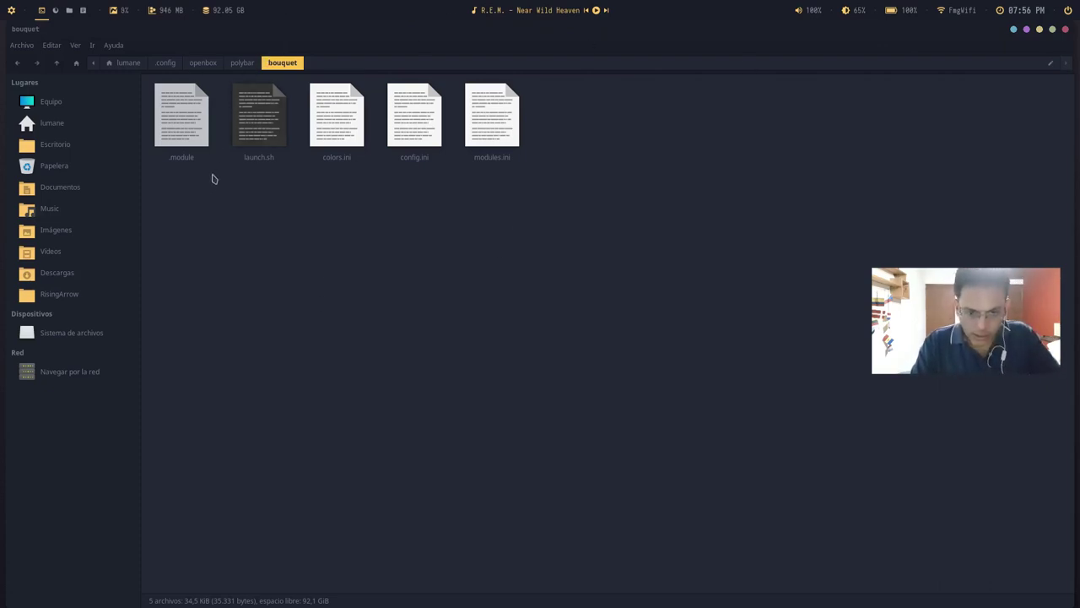
left_click(243, 63)
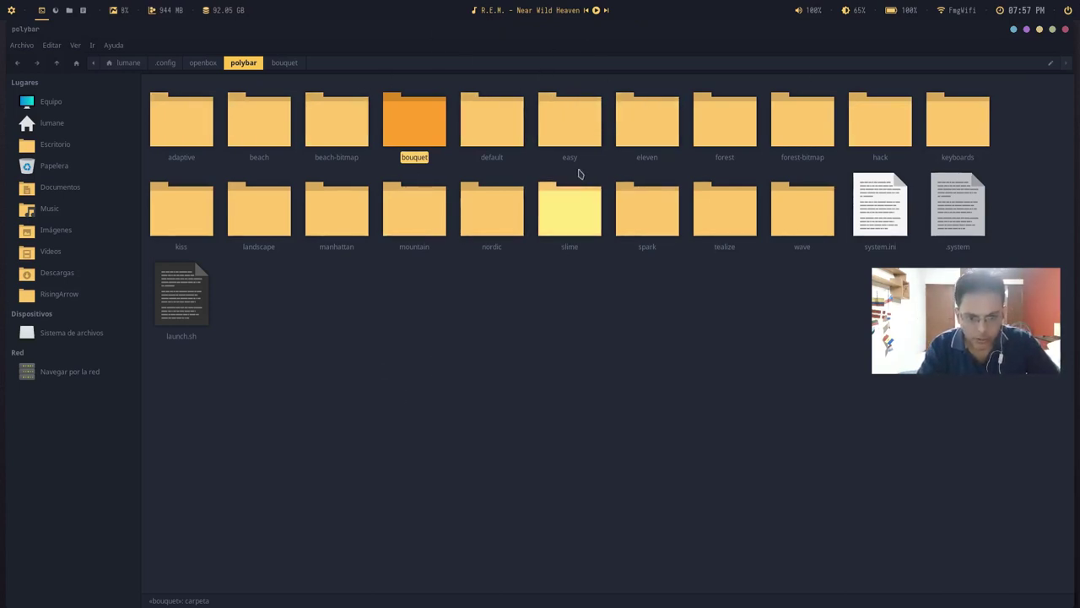
double_click(428, 123)
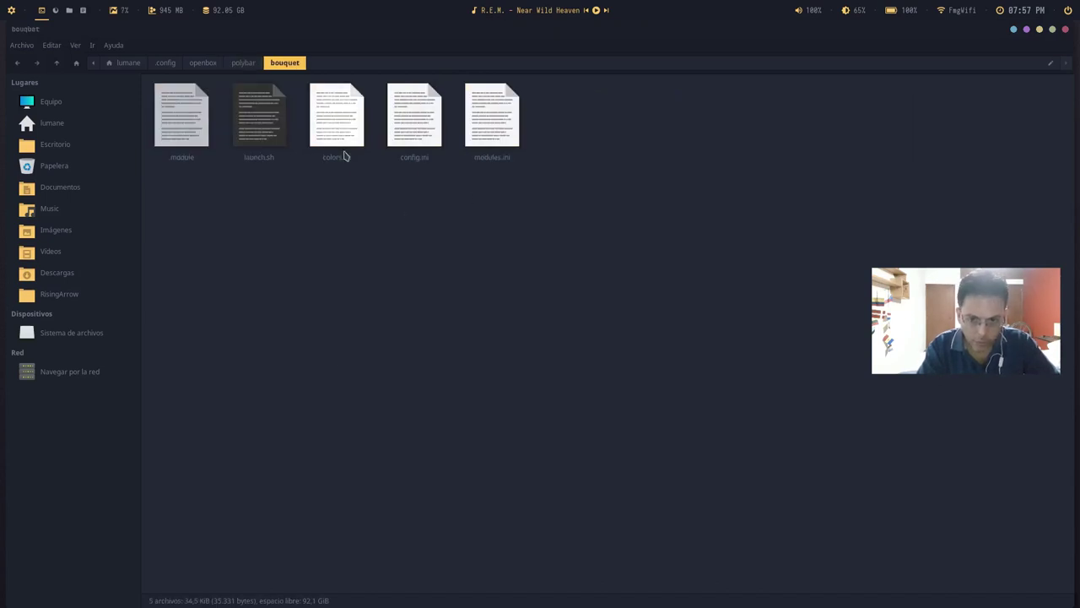
Step: Review the bouquet theme's files in the Openbox rofi folder and the theme scripts in the scripts folder
left_click(242, 63)
left_click(207, 64)
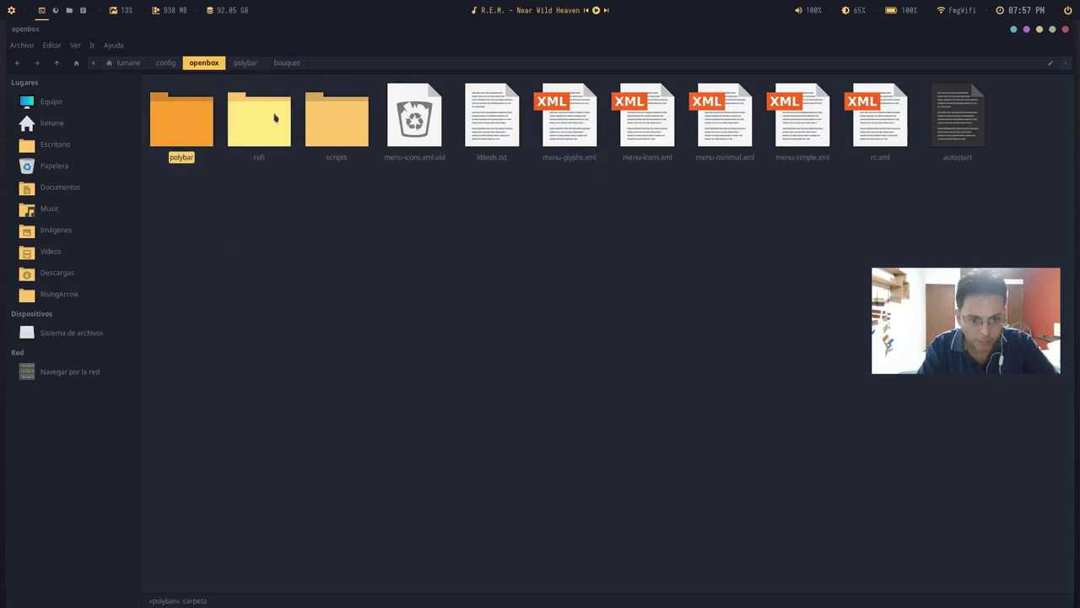
double_click(275, 117)
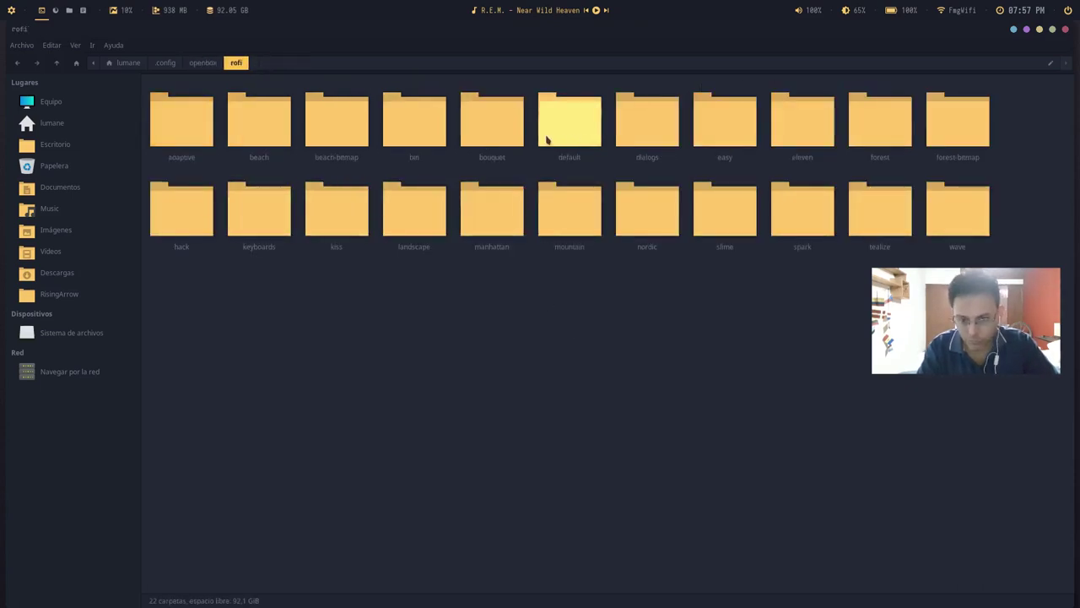
double_click(512, 133)
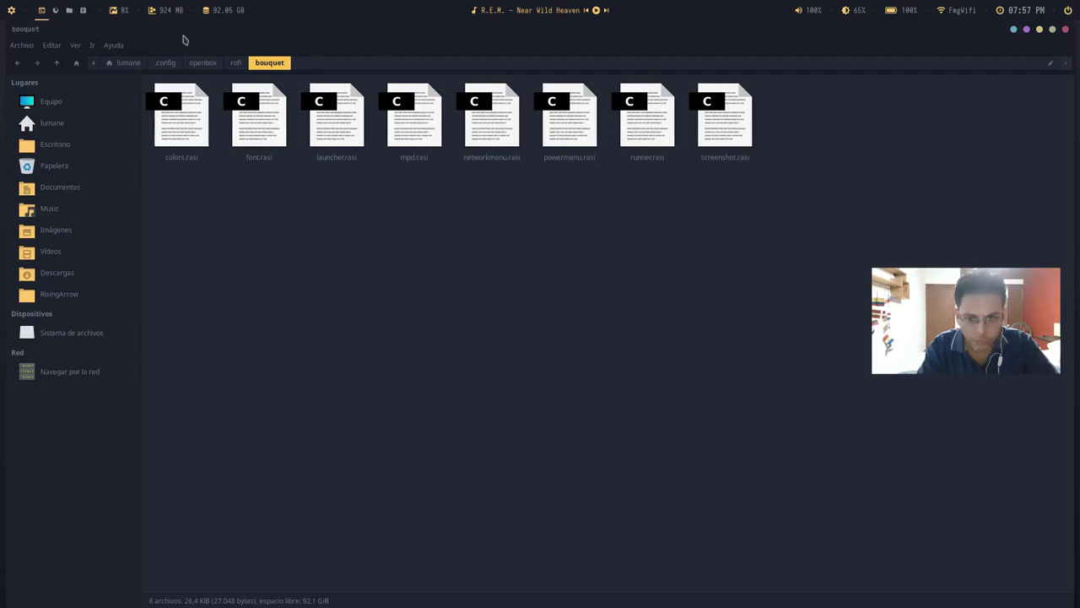
left_click(234, 64)
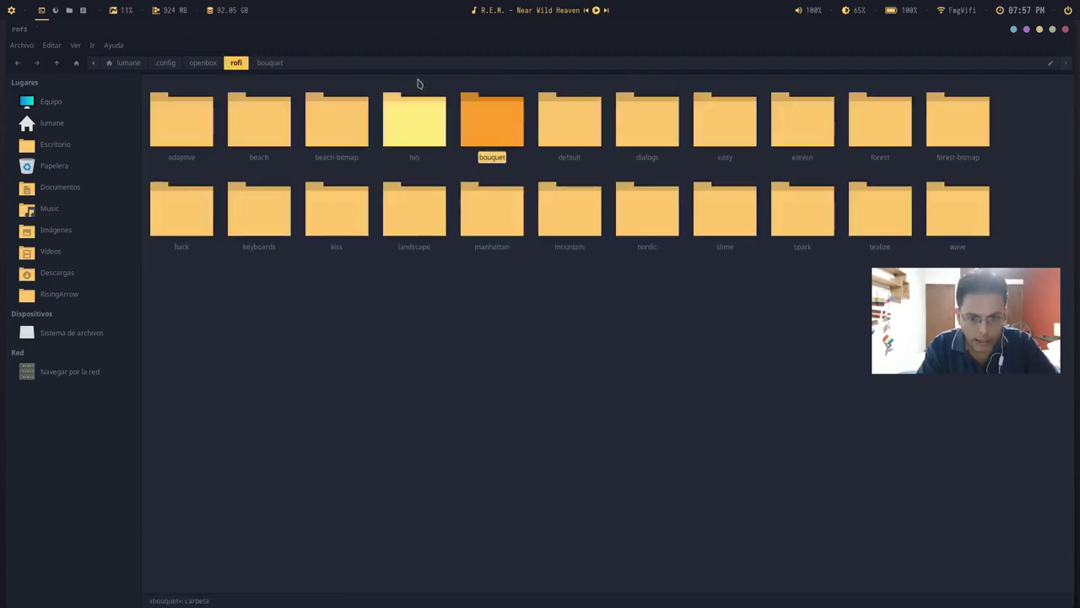
left_click(210, 65)
double_click(337, 119)
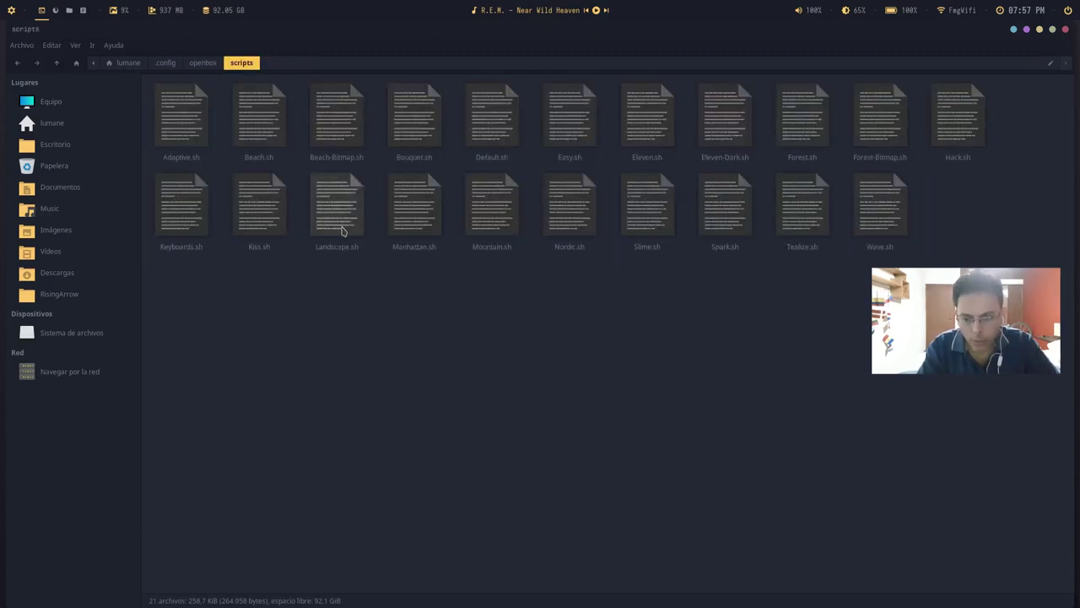
Step: Show the Capturar pantalla submenu of the desktop menu
right_click(6, 171)
mouse_move(101, 276)
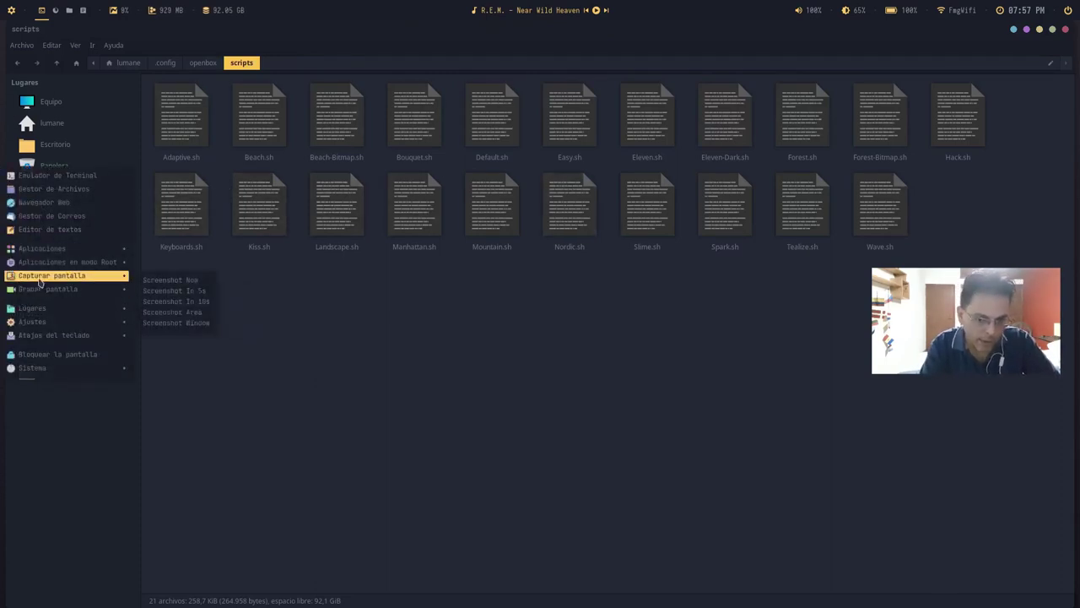
Step: Dismiss the desktop menu and go up from the scripts folder to the openbox configuration folder
left_click(726, 376)
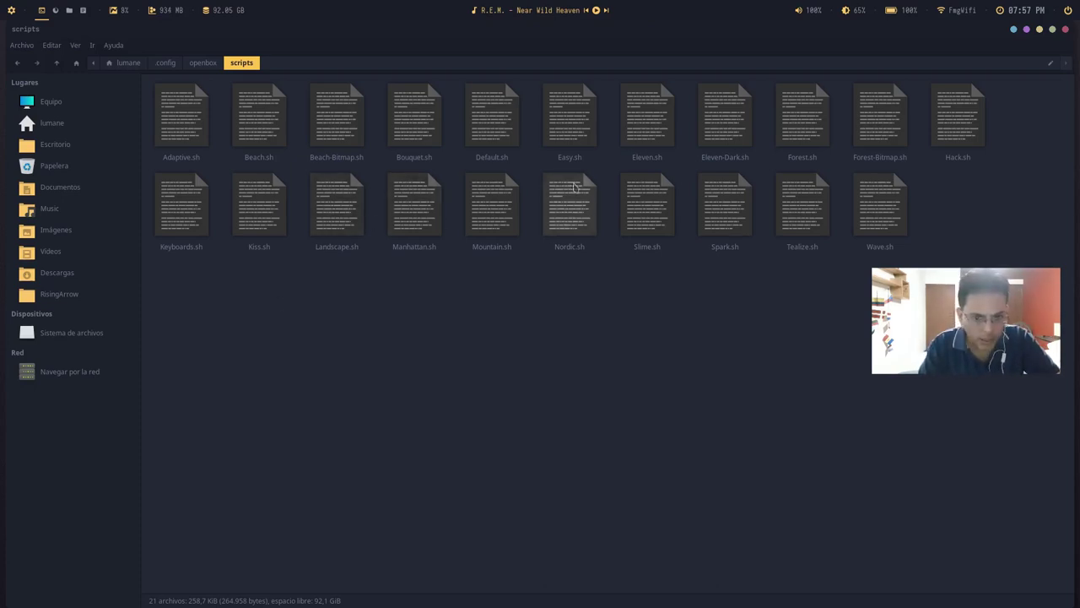
left_click(202, 65)
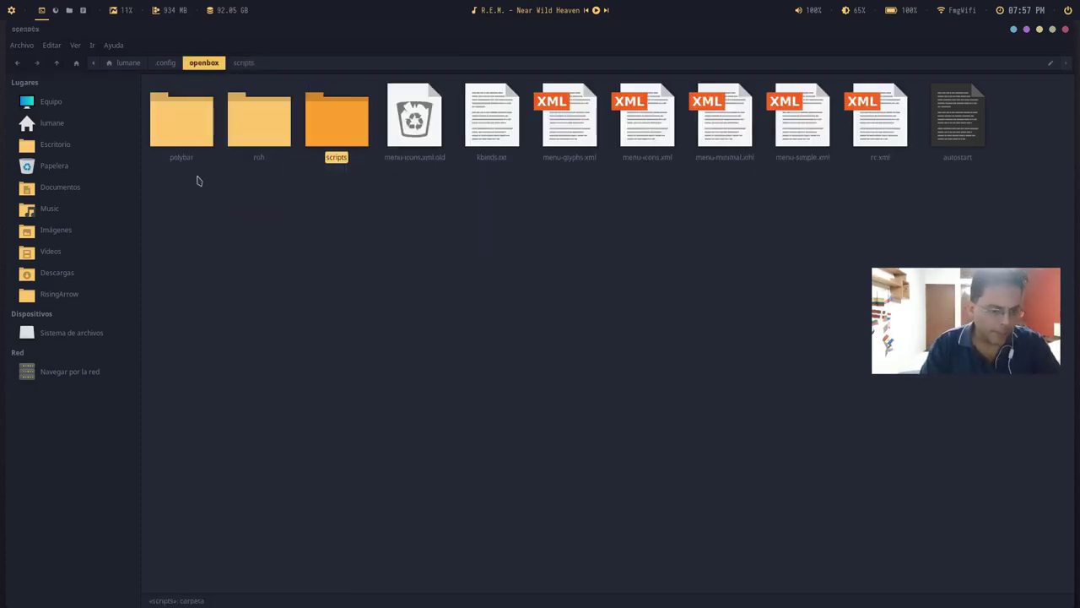
left_click(471, 254)
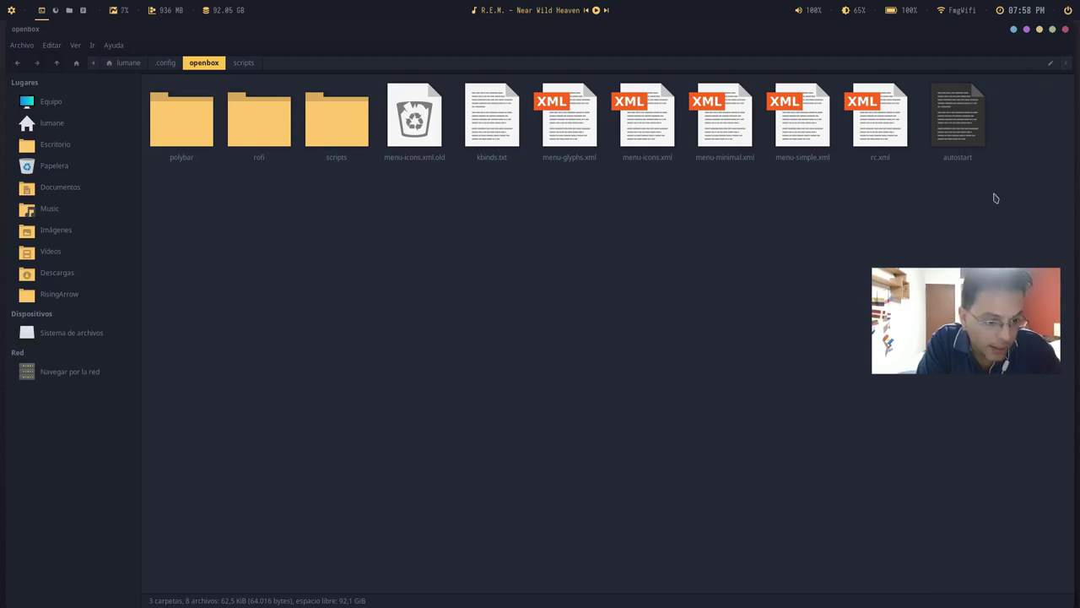
left_click(882, 139)
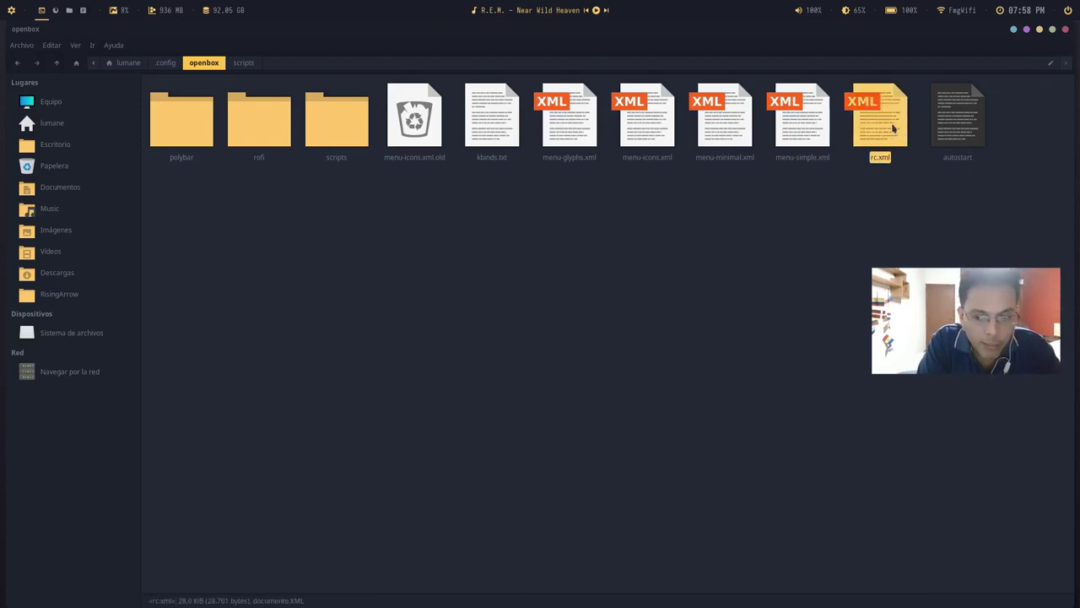
left_click(848, 199)
right_click(3, 159)
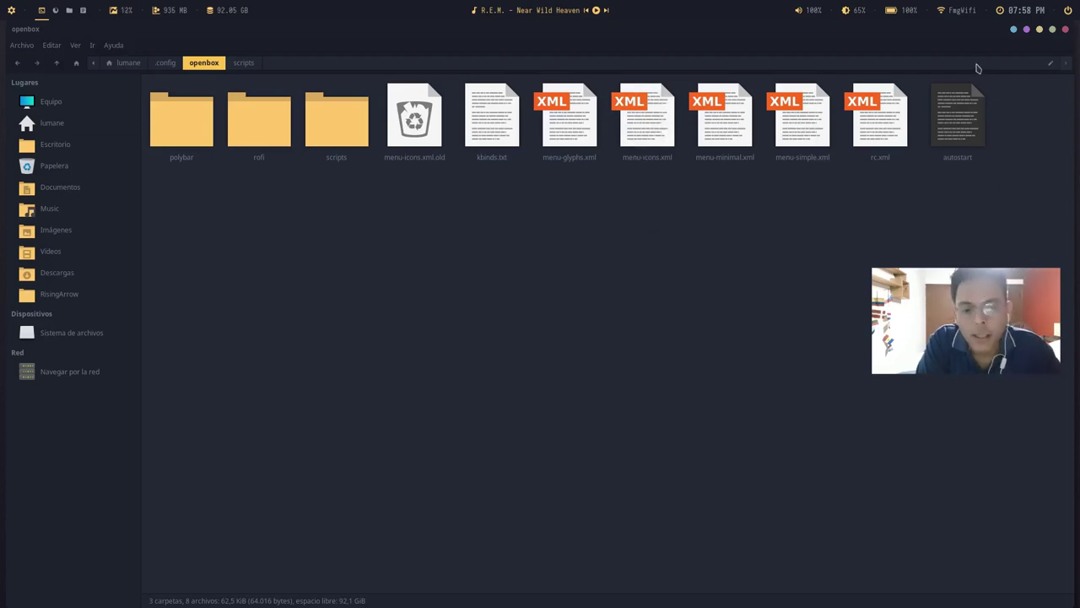
Step: Minimize the file manager and examine the desktop menu's submenus, including Openbox and Compositor under Ajustes
left_click(1041, 31)
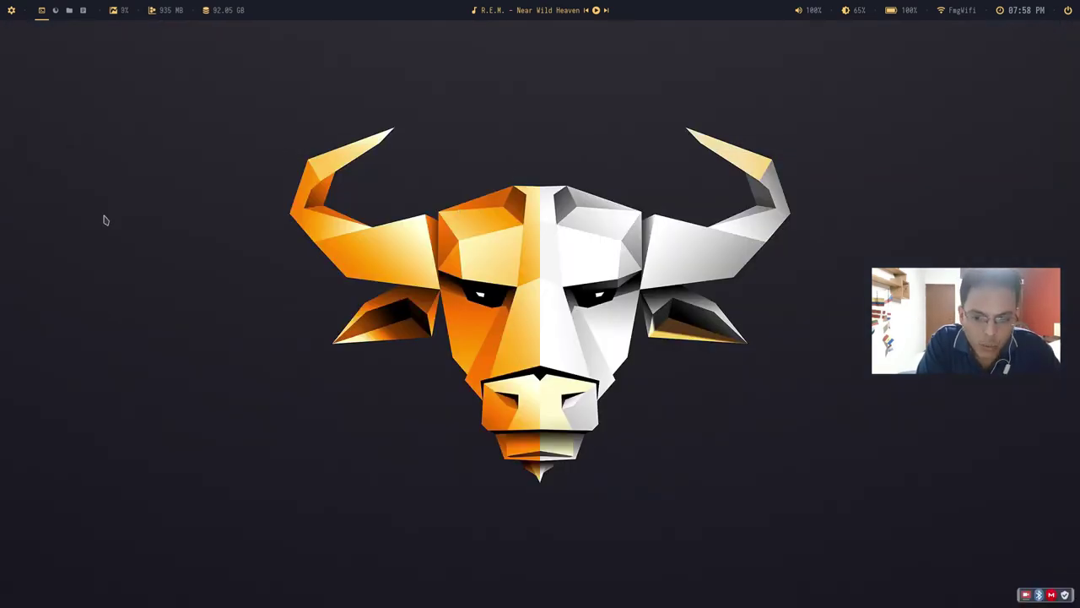
right_click(95, 157)
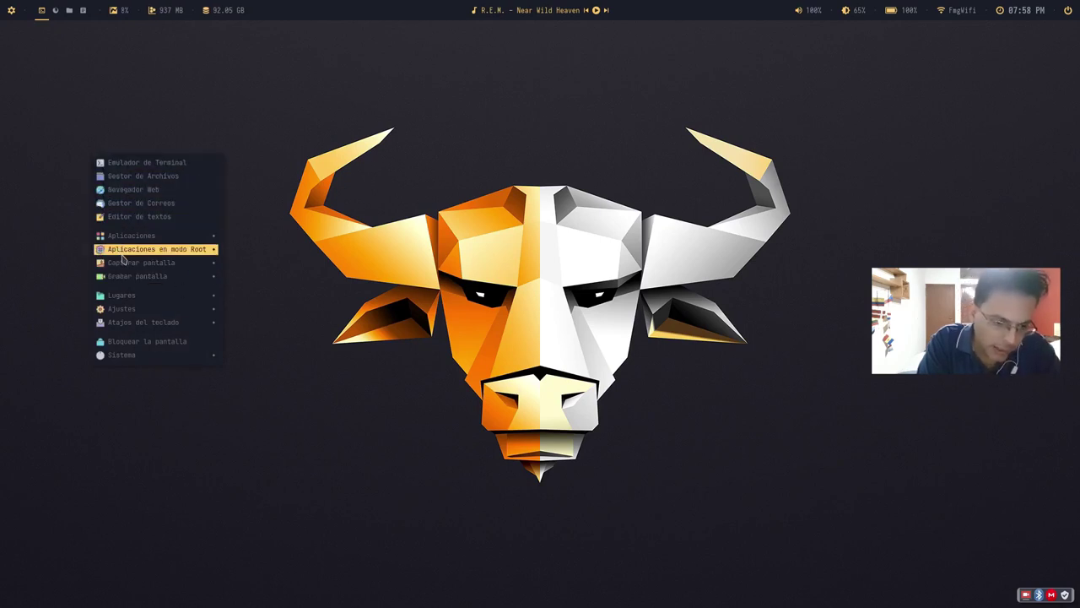
mouse_move(129, 279)
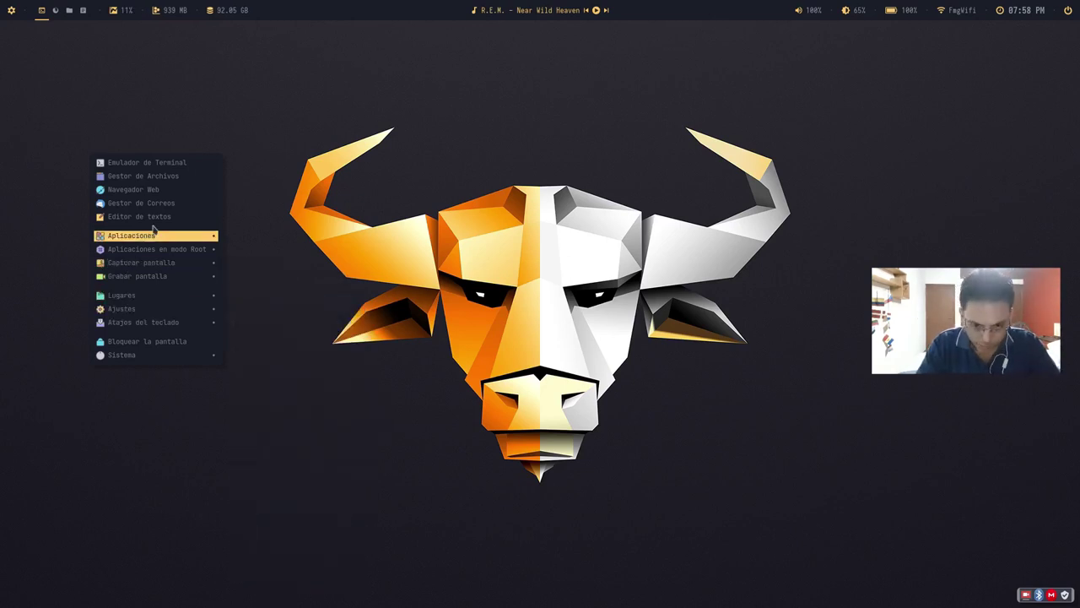
left_click(200, 93)
right_click(221, 216)
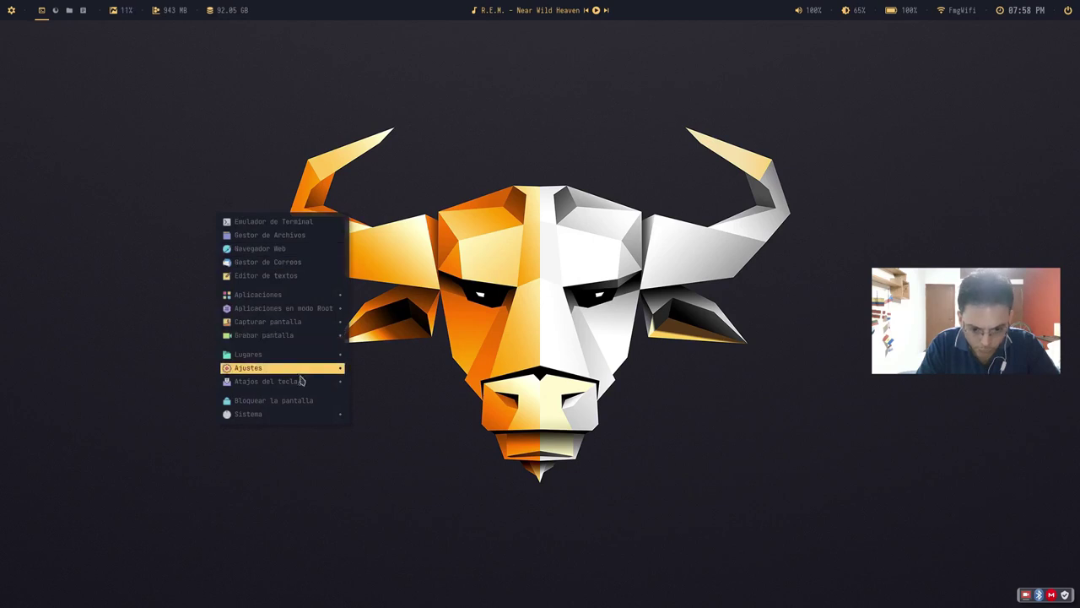
mouse_move(291, 369)
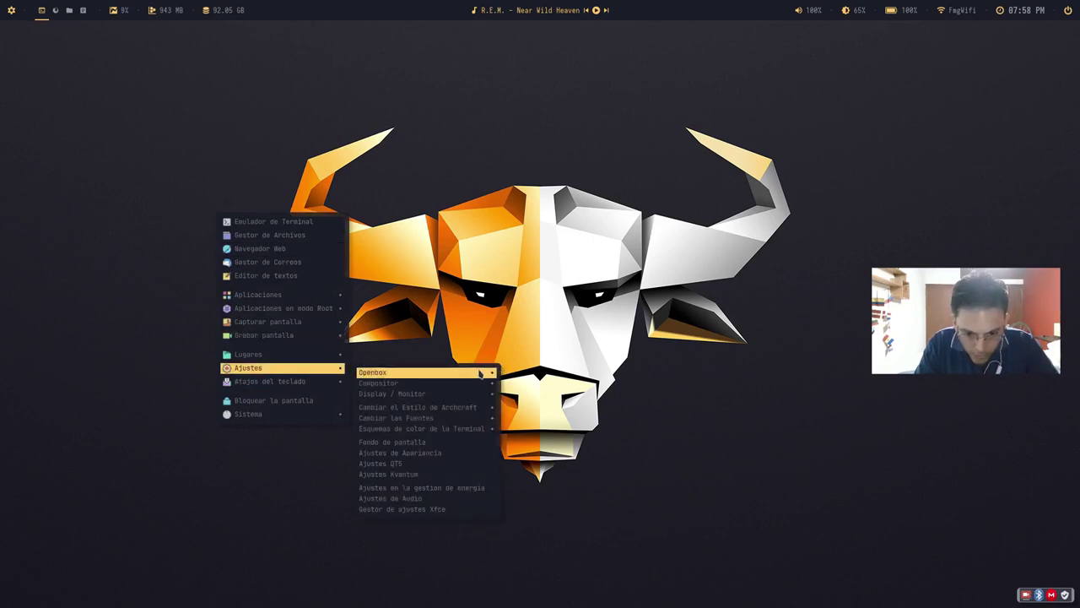
mouse_move(464, 402)
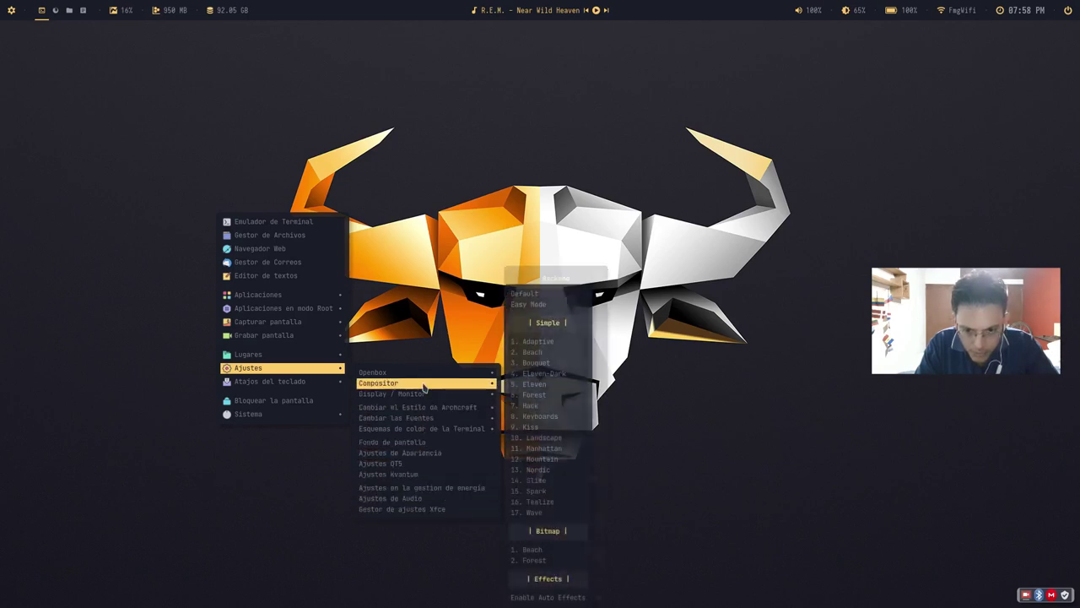
mouse_move(320, 298)
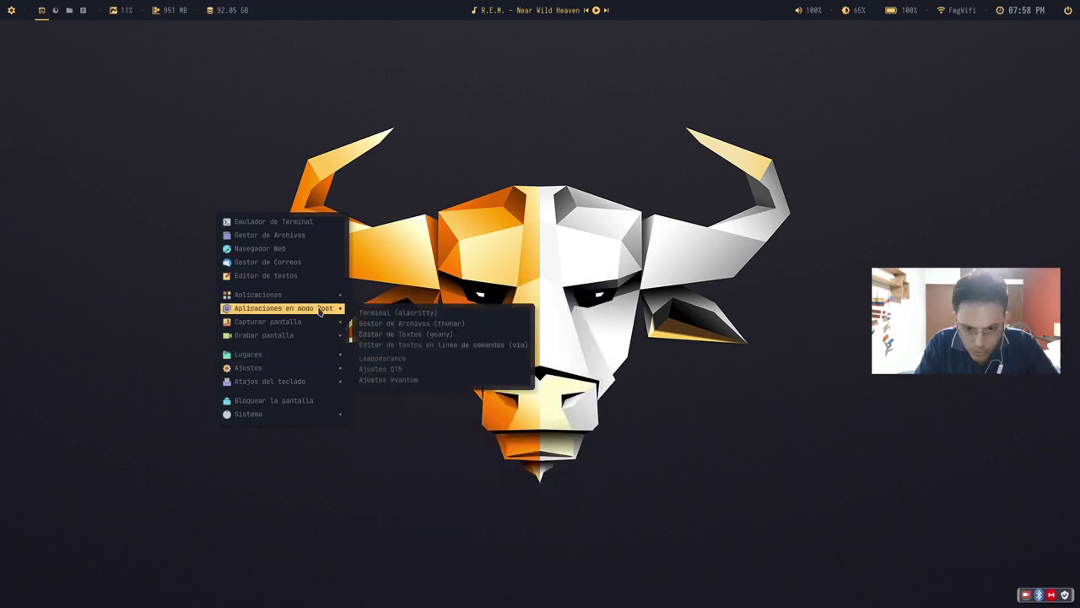
mouse_move(320, 338)
mouse_move(320, 361)
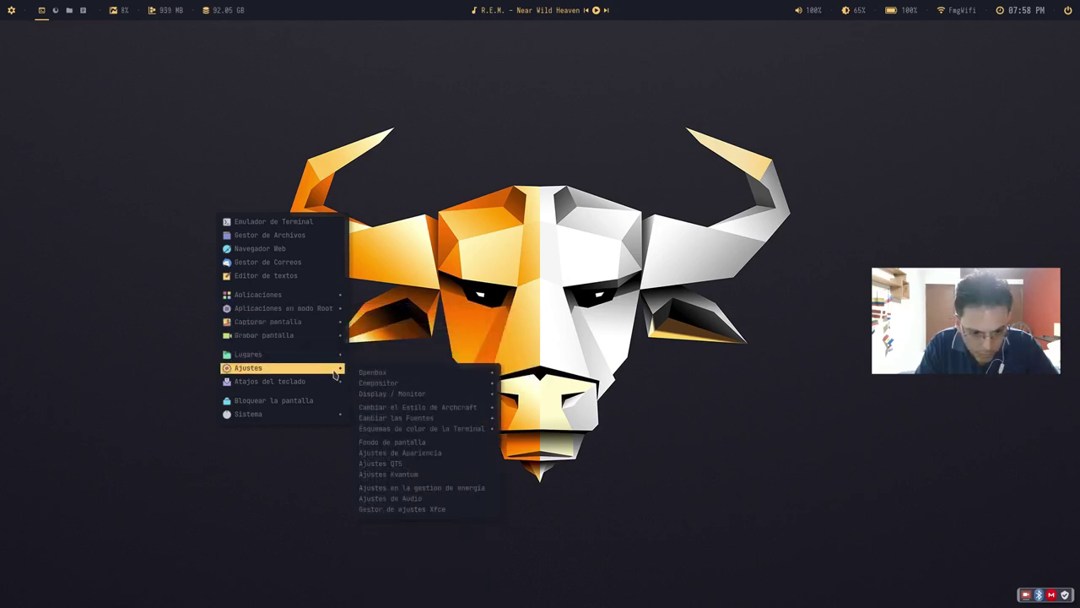
mouse_move(373, 374)
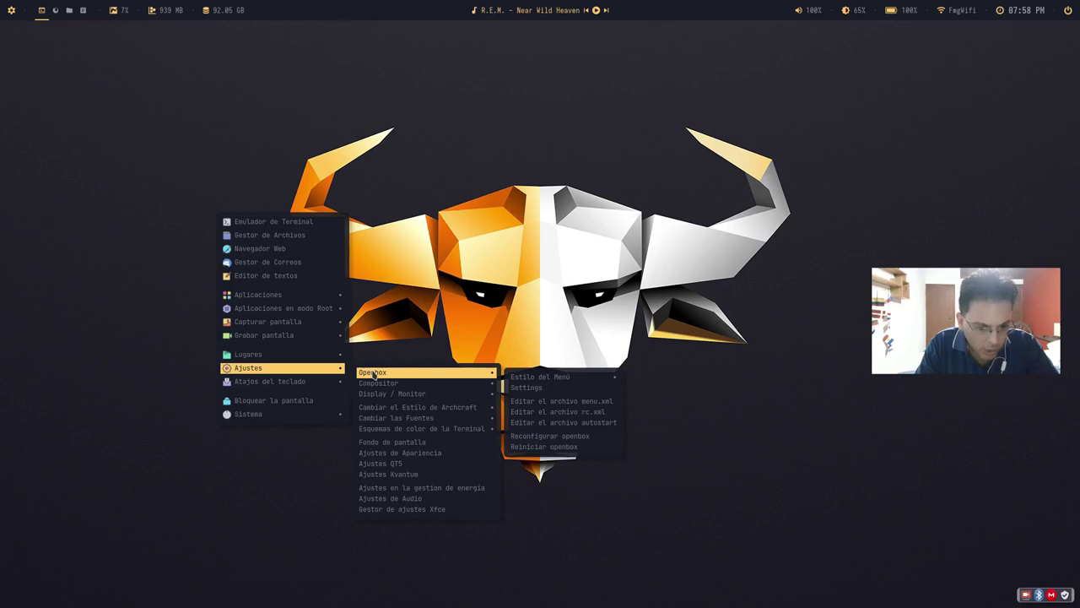
mouse_move(522, 377)
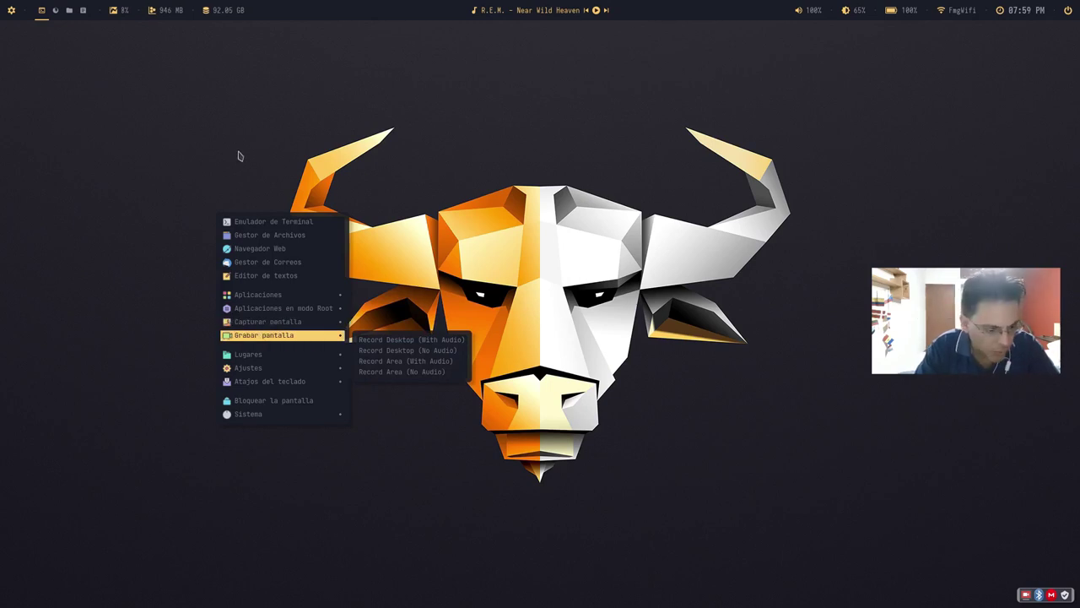
left_click(210, 181)
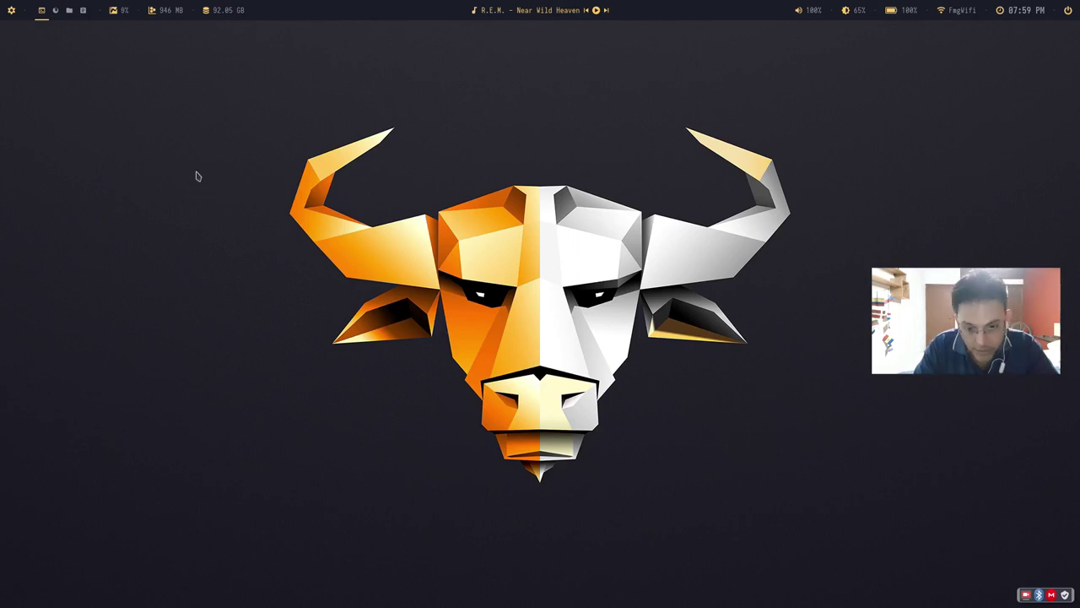
Step: Bring back the file manager window showing the openbox folder and dismiss the desktop menu over it
key("alt+Tab")
key("alt+Tab")
key("alt+Tab")
key("alt+Tab")
key("alt+Tab")
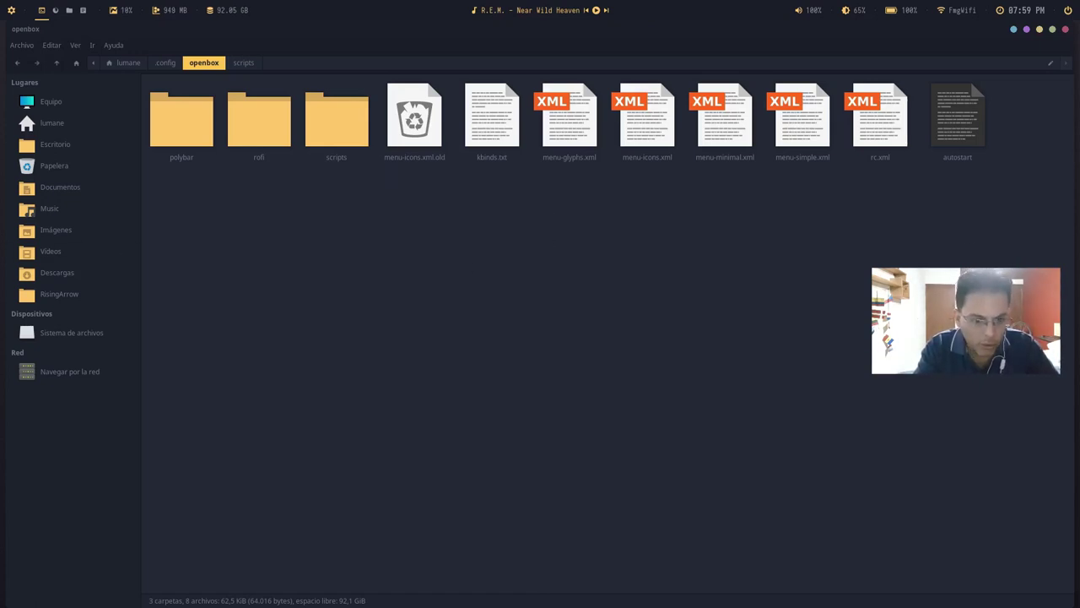
right_click(4, 246)
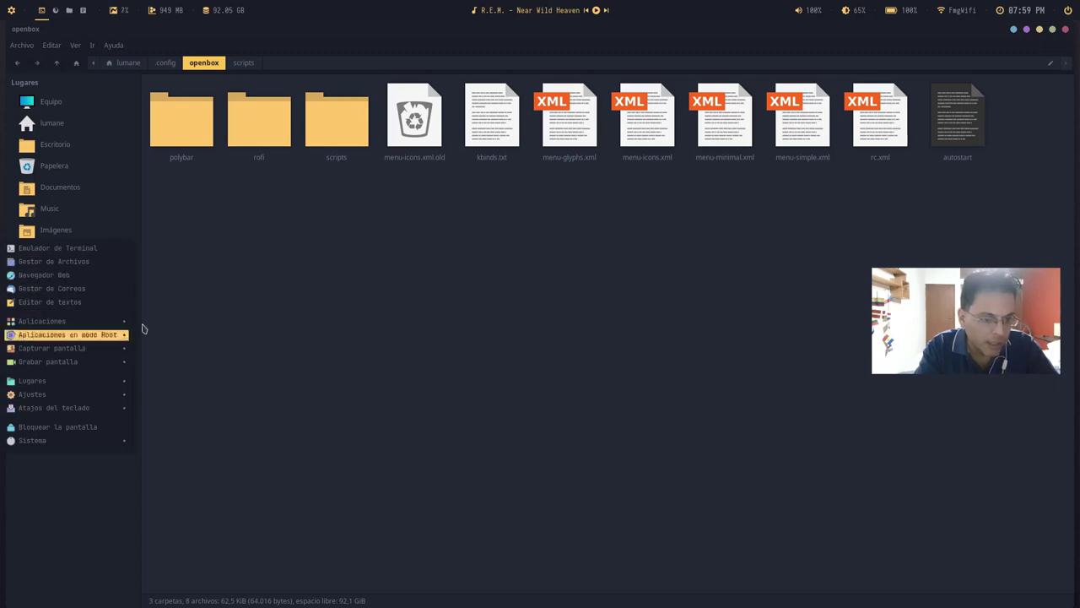
left_click(501, 268)
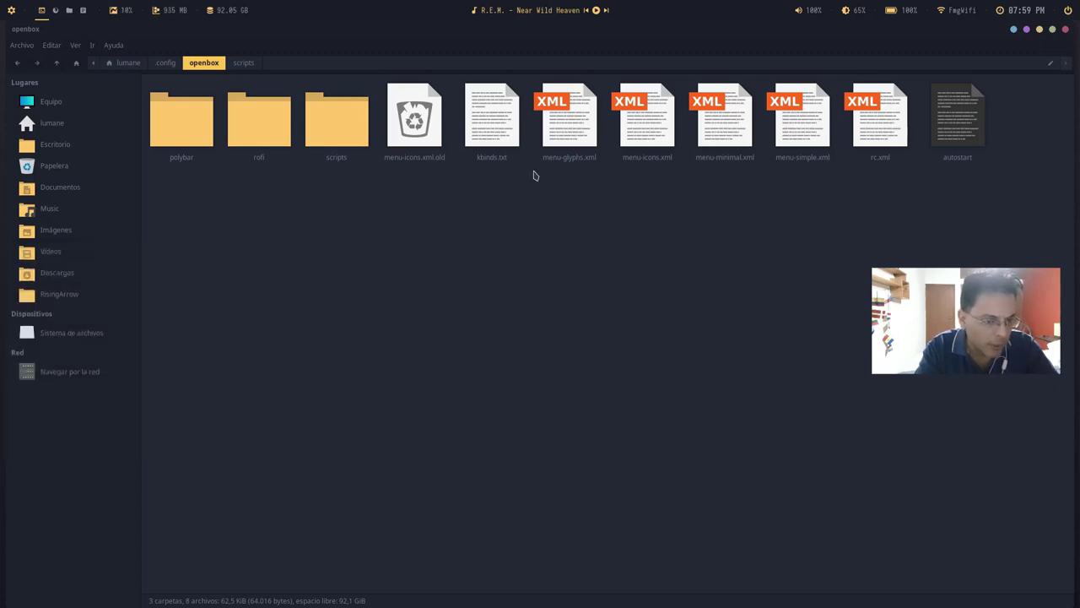
Step: Open menu-icons.xml from the openbox folder in the Geany text editor
left_click(814, 133)
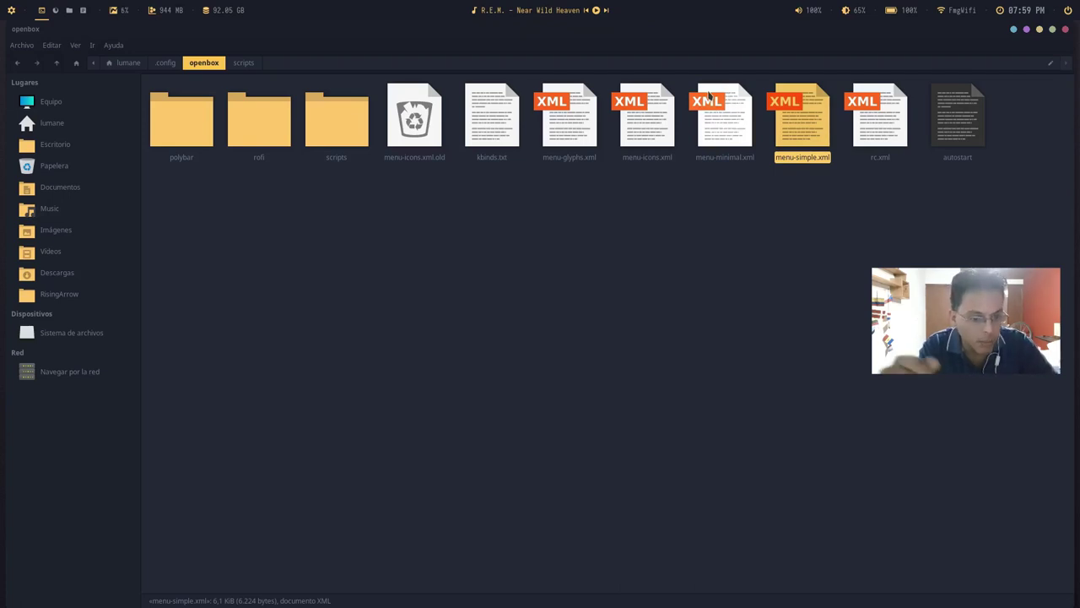
left_click(645, 168)
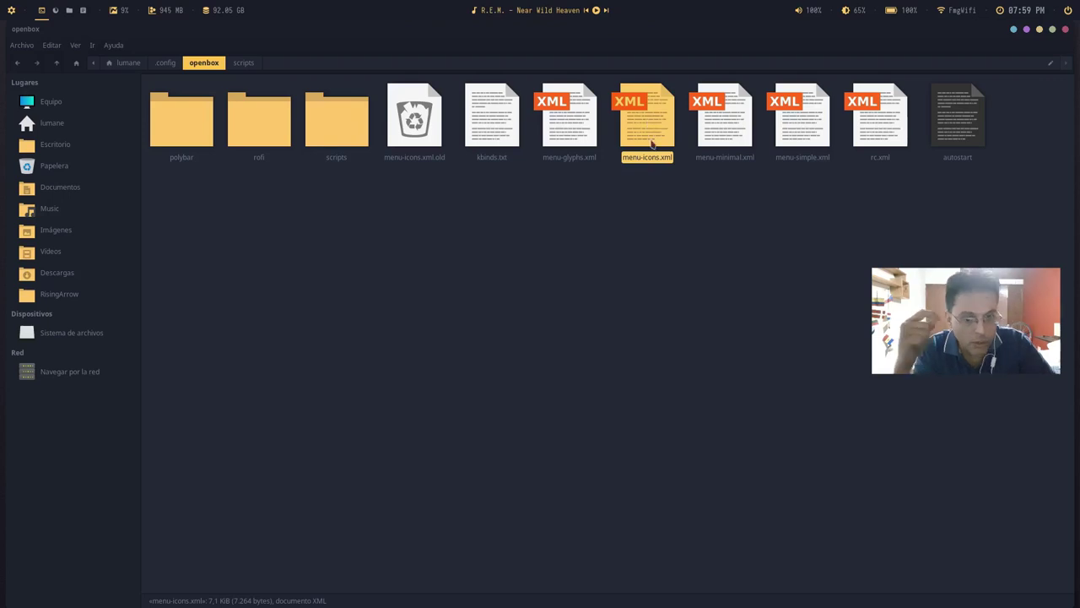
right_click(650, 147)
left_click(657, 152)
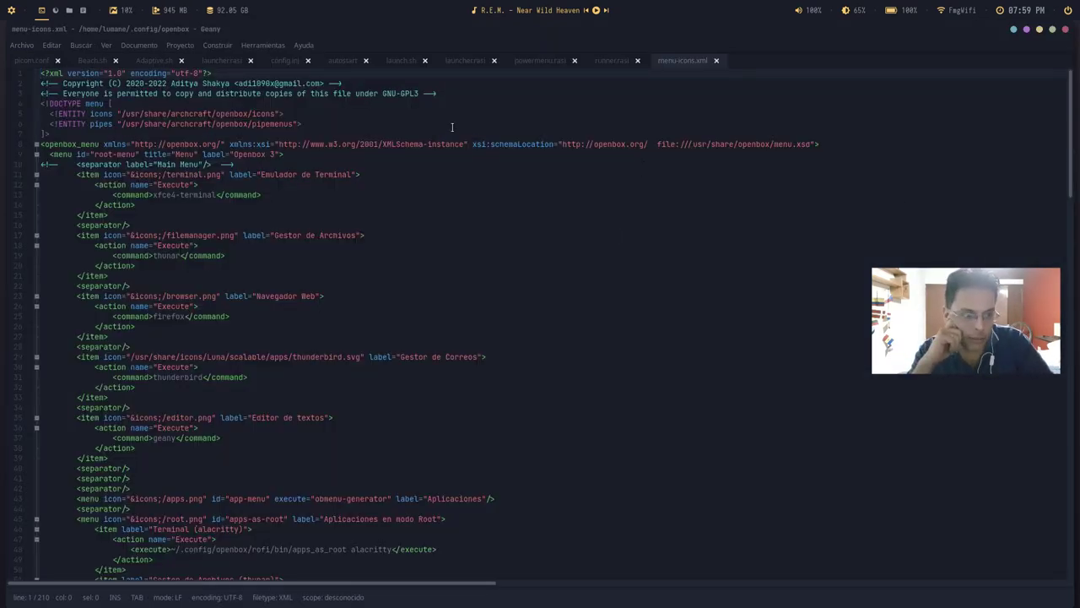
Step: Examine the header, the icons and pipemenus entity definitions, and the commented Main Menu separator in menu-icons.xml
scroll(714, 176, "down", 3)
left_click_drag(1070, 160, 1048, 113)
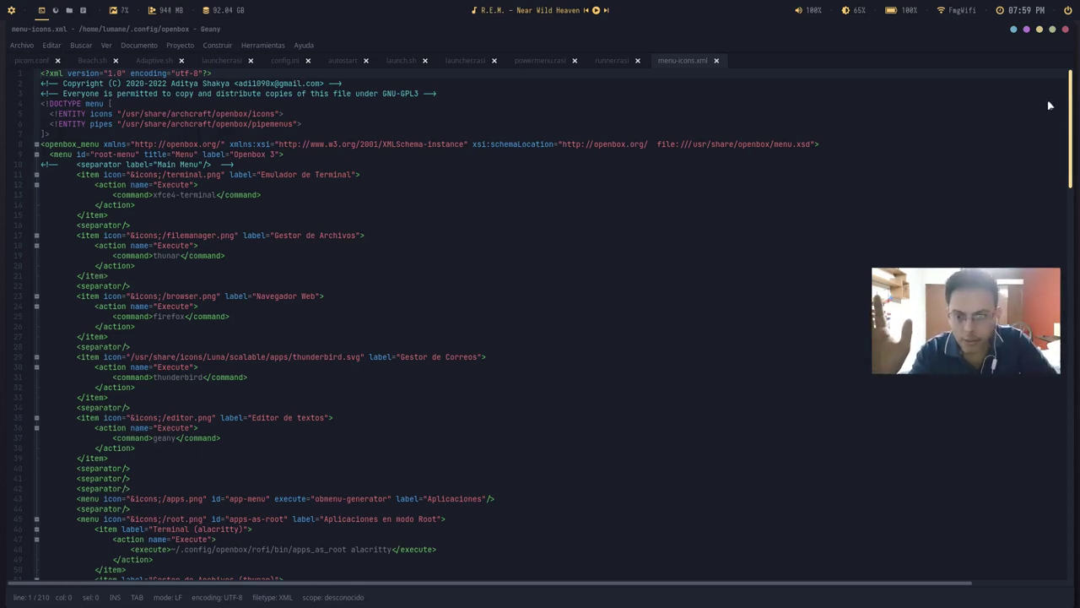
left_click(462, 133)
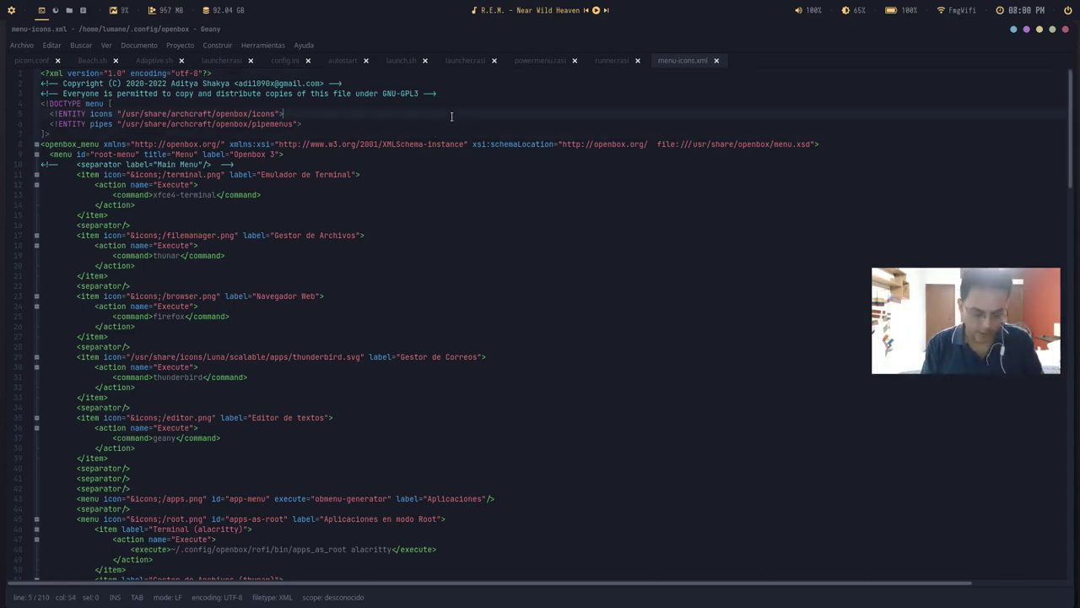
left_click(499, 93)
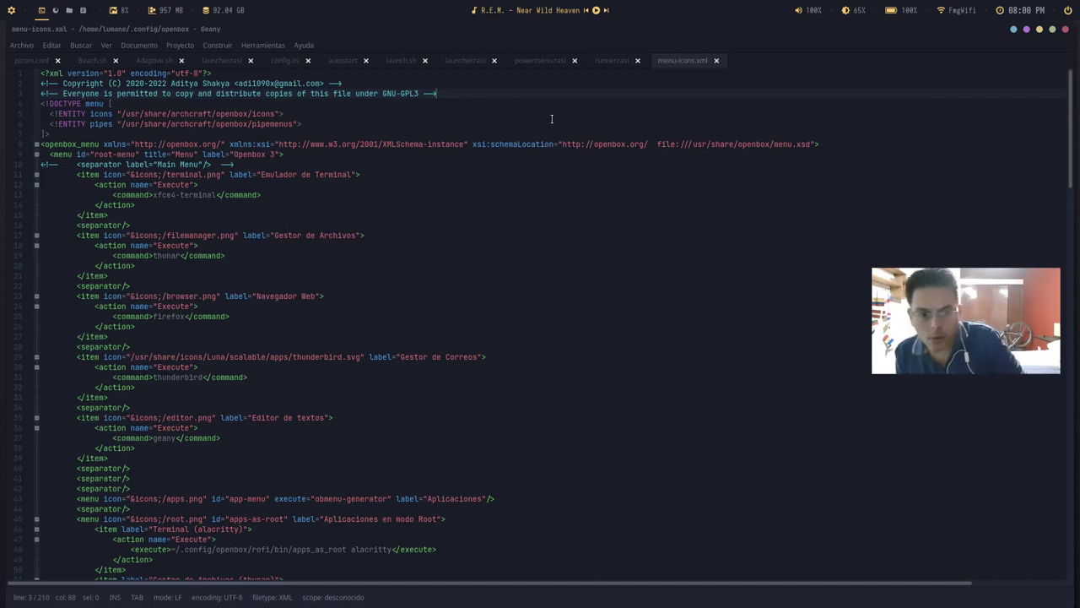
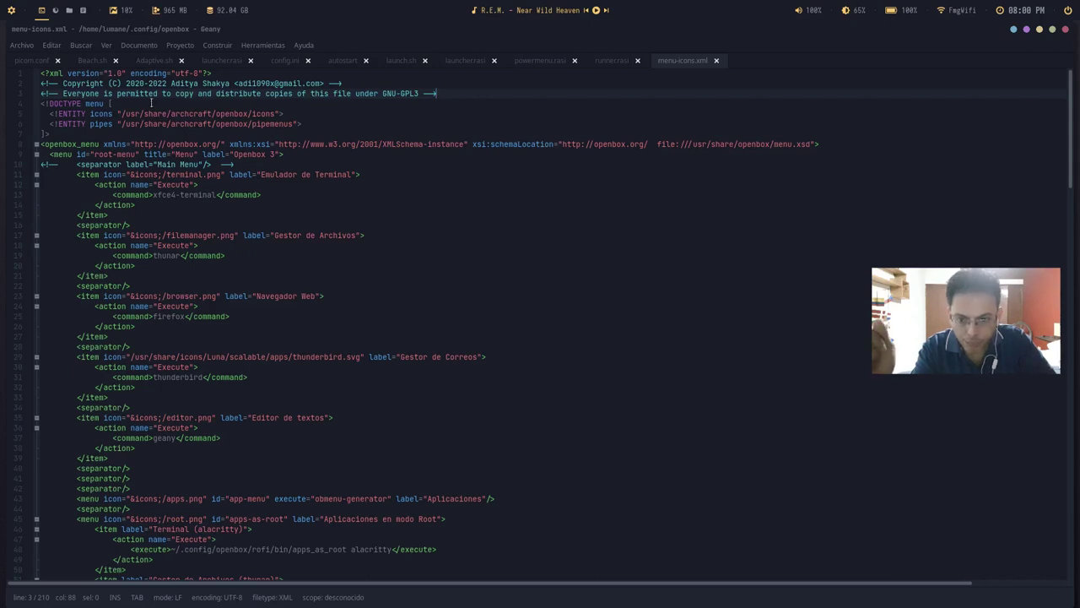
left_click_drag(130, 83, 330, 131)
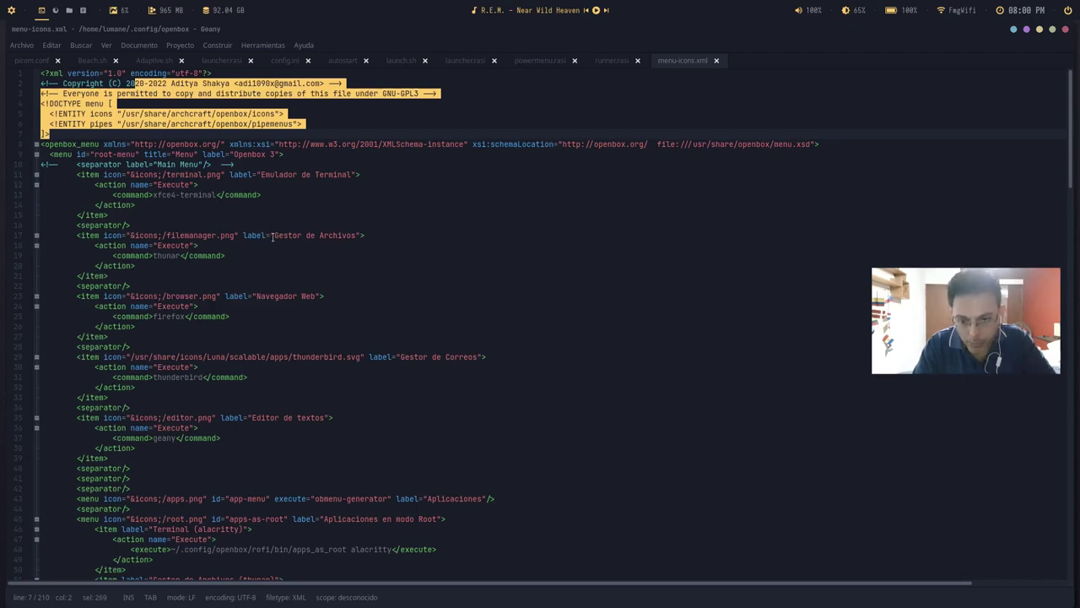
left_click_drag(245, 236, 258, 238)
left_click(129, 164)
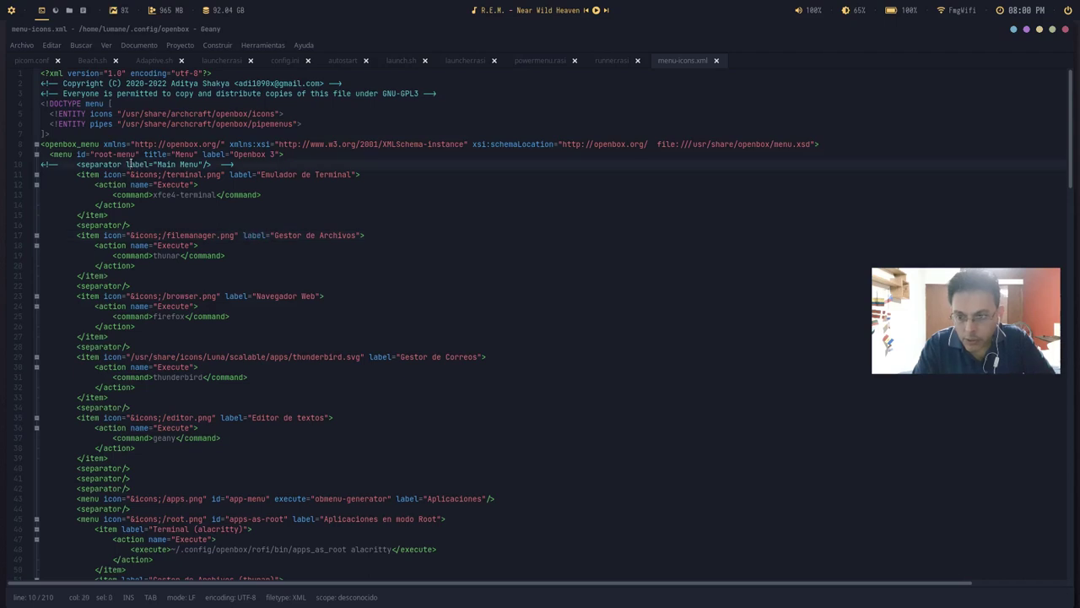
left_click(177, 164)
Step: Compare the desktop menu's entries with the Emulador de Terminal and Gestor de Archivos items in menu-icons.xml
key("ctrl+shift+b")
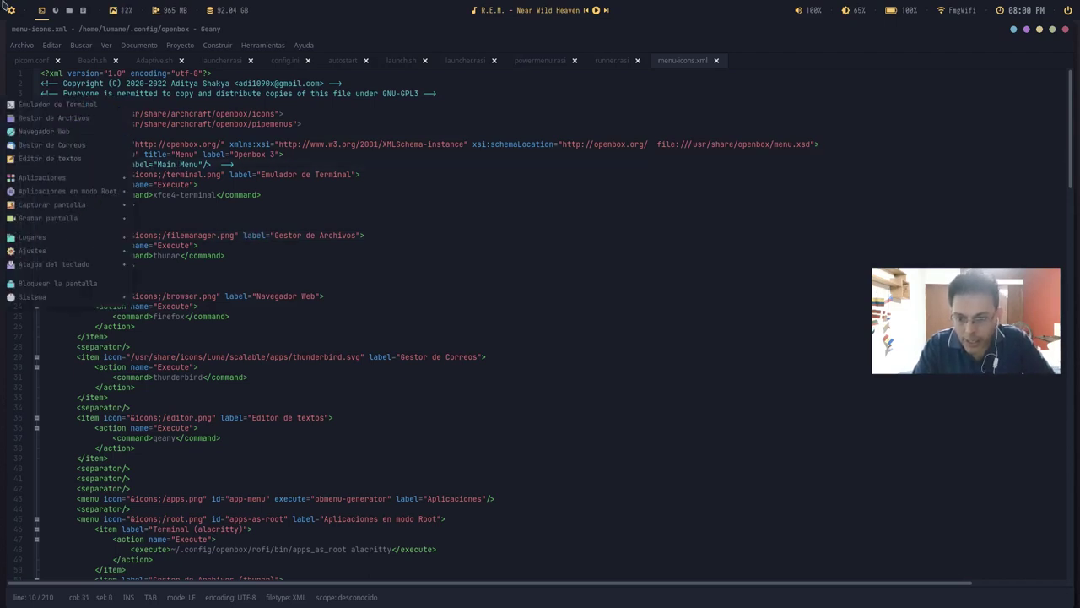
key("ctrl+shift+b")
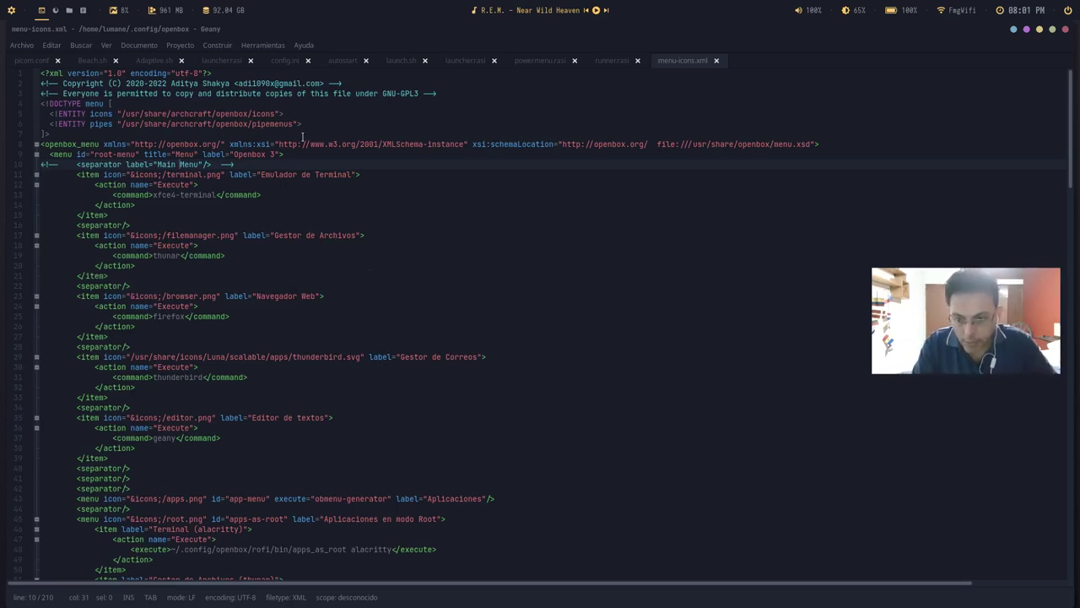
key("Down")
key("Down")
key("Down")
key("Down")
key("Down")
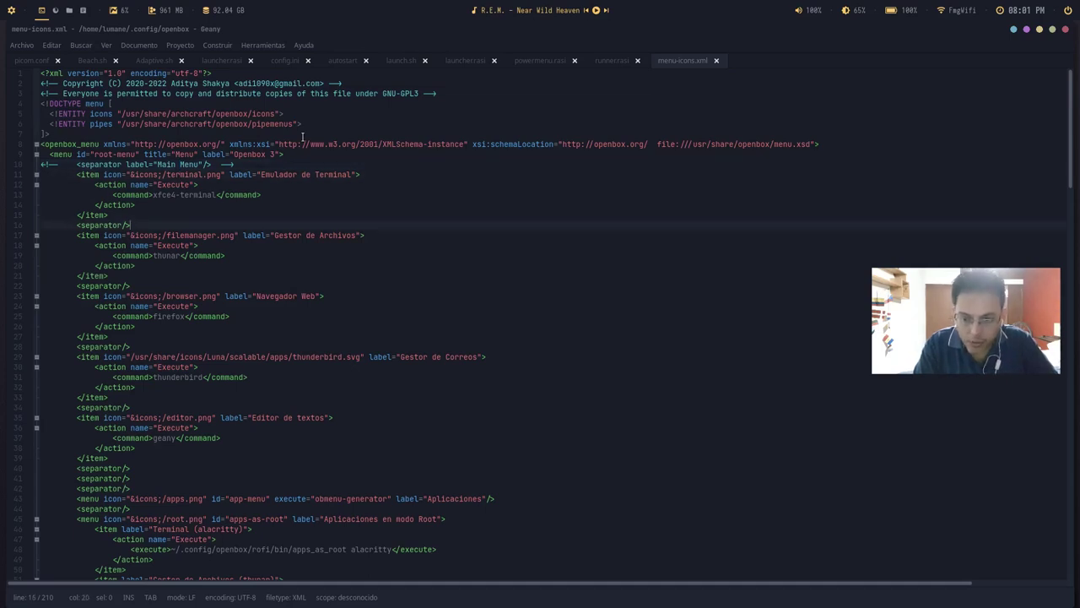
right_click(4, 170)
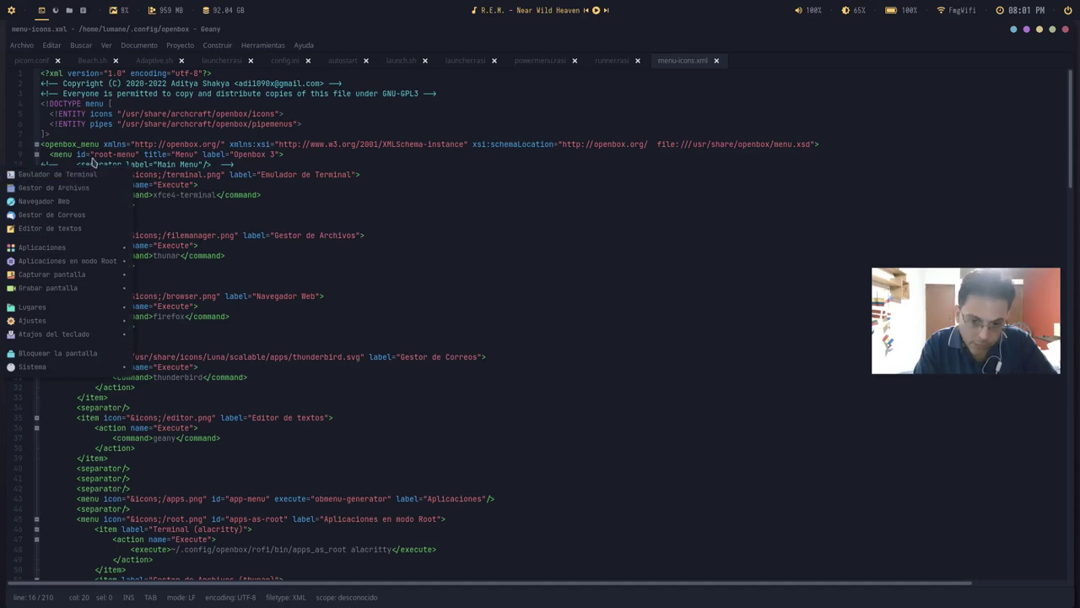
left_click(678, 217)
double_click(306, 175)
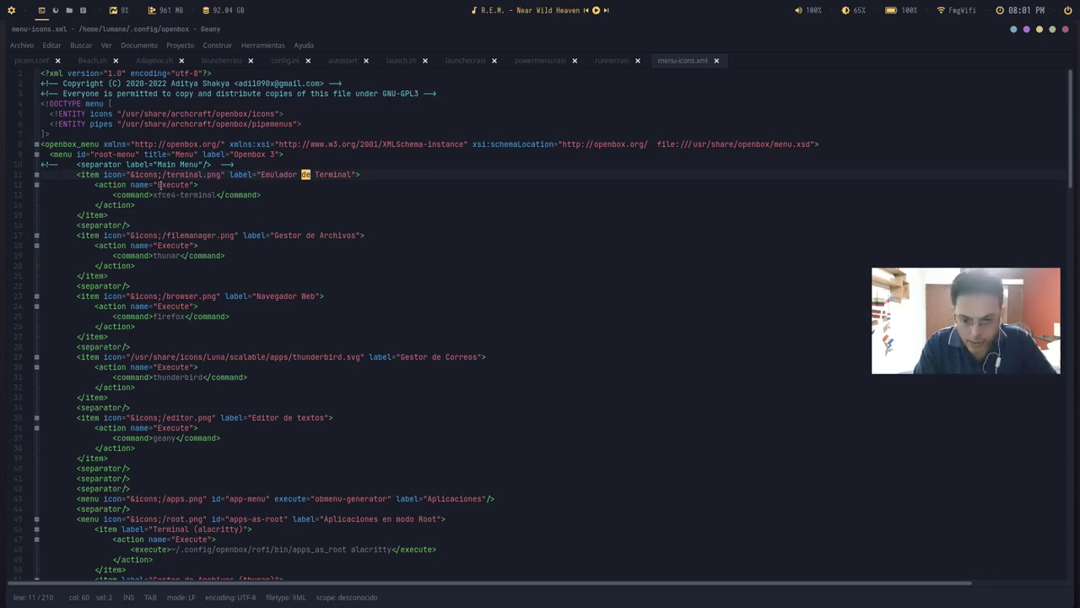
left_click_drag(275, 175, 309, 185)
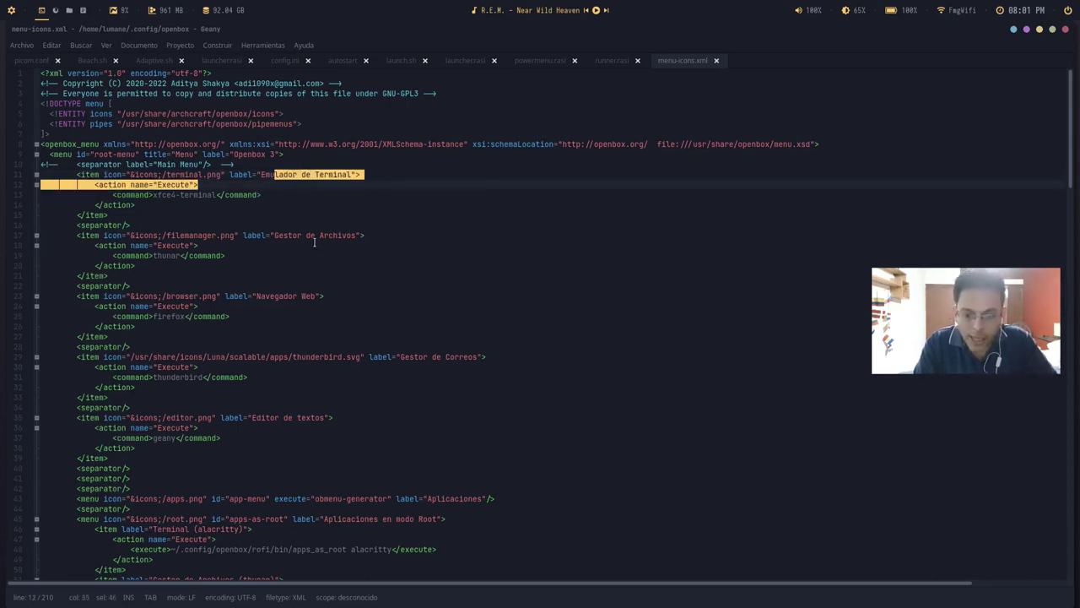
left_click(246, 235)
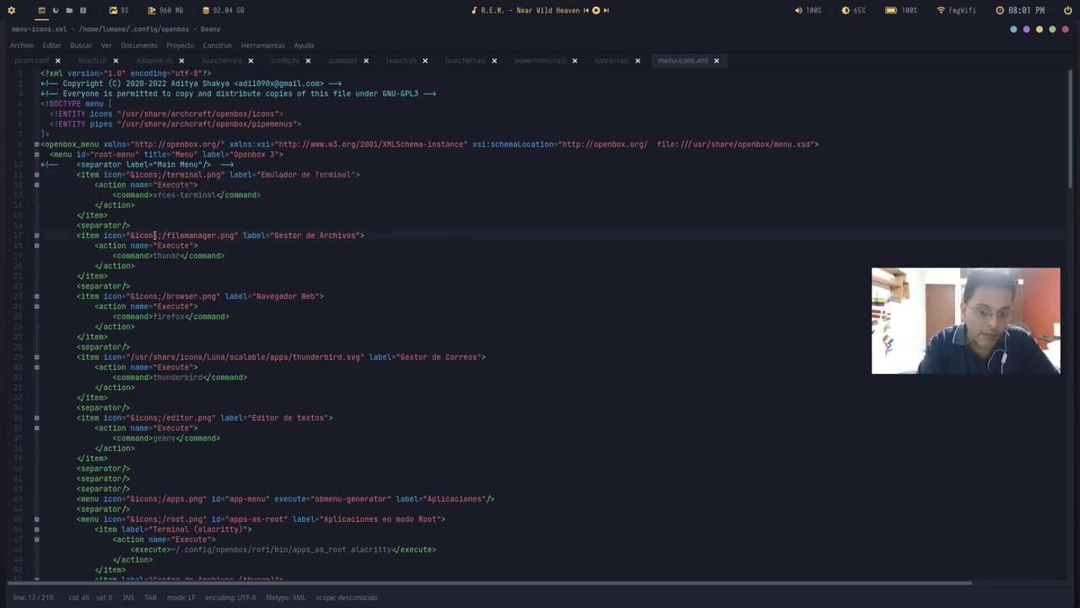
Step: Compare the Gestor de Archivos and Navegador Web items in menu-icons.xml with the desktop menu's entries
left_click(305, 235)
left_click(261, 295)
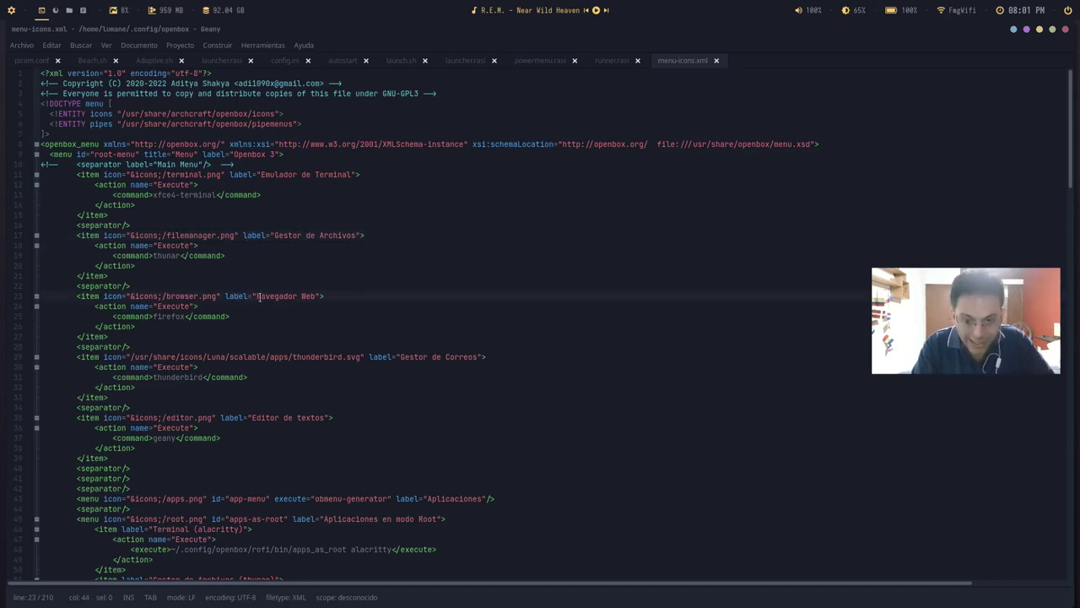
left_click_drag(313, 295, 257, 295)
left_click(315, 280)
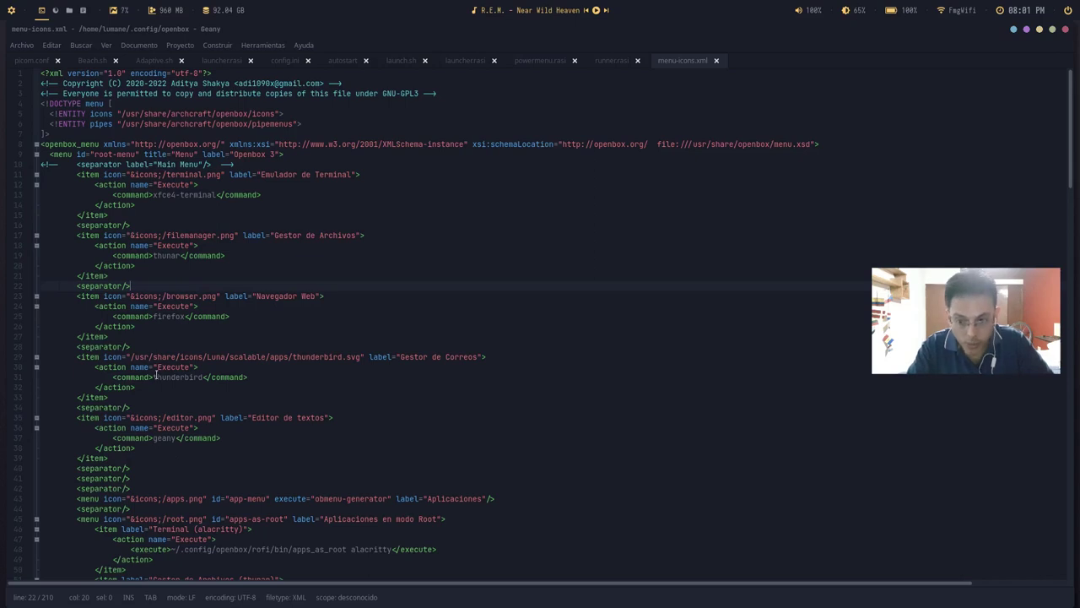
right_click(2, 187)
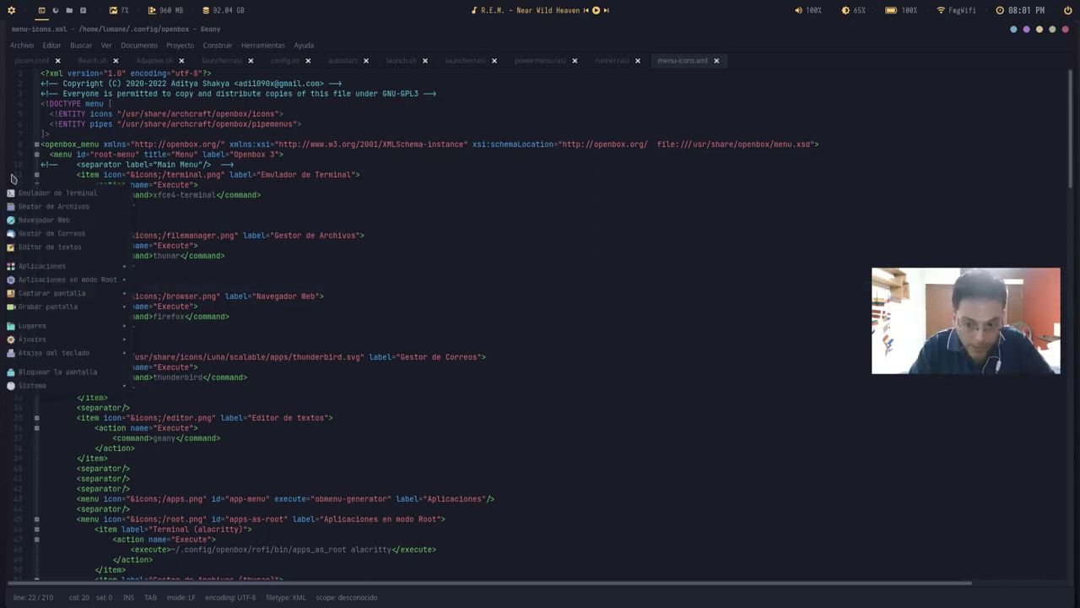
left_click(203, 208)
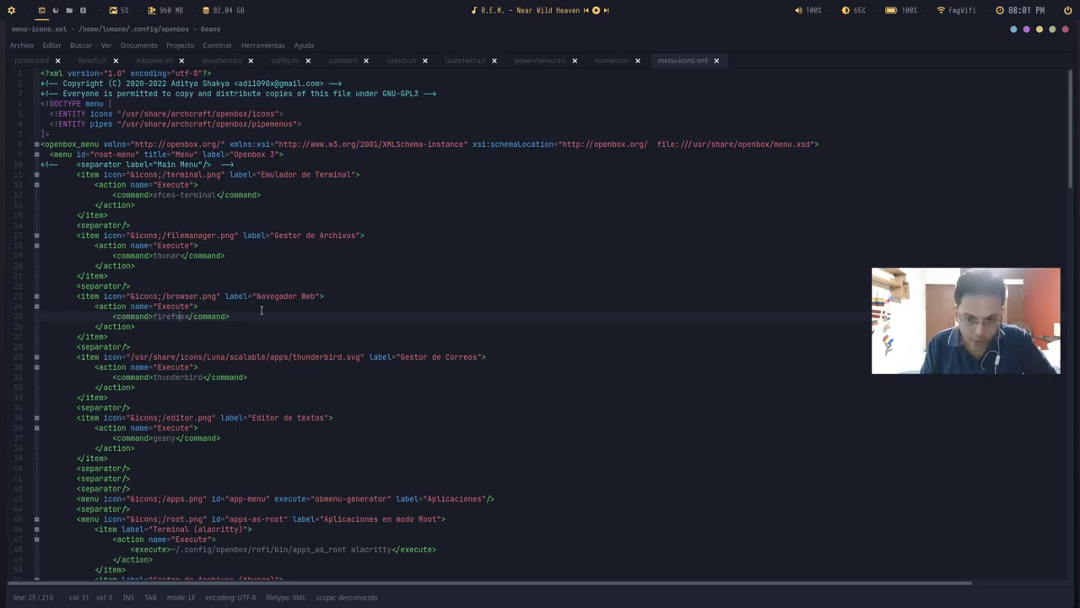
scroll(179, 341, "down", 3)
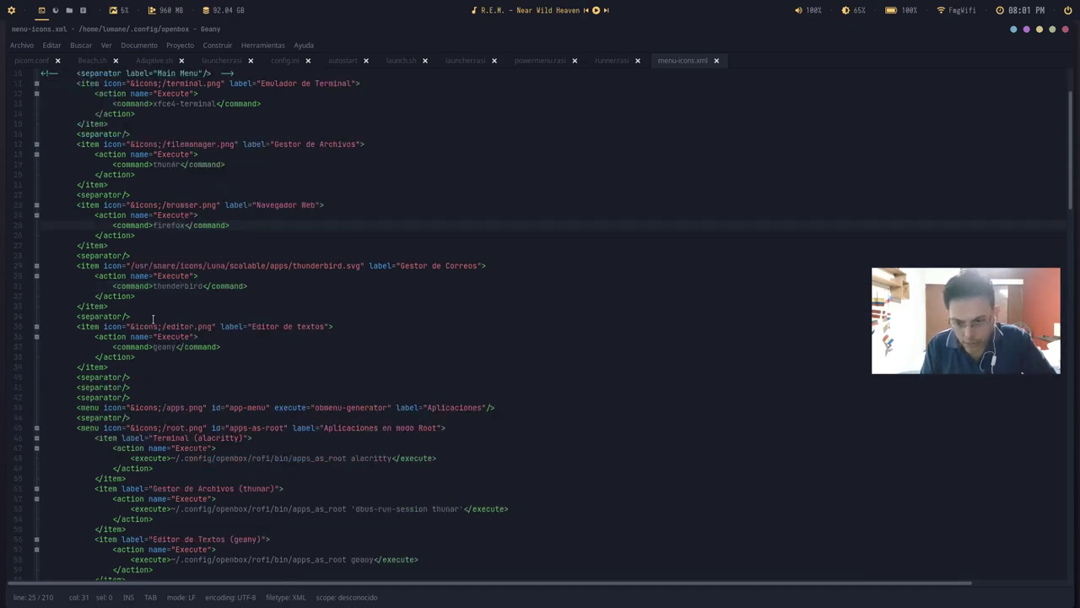
scroll(216, 279, "up", 3)
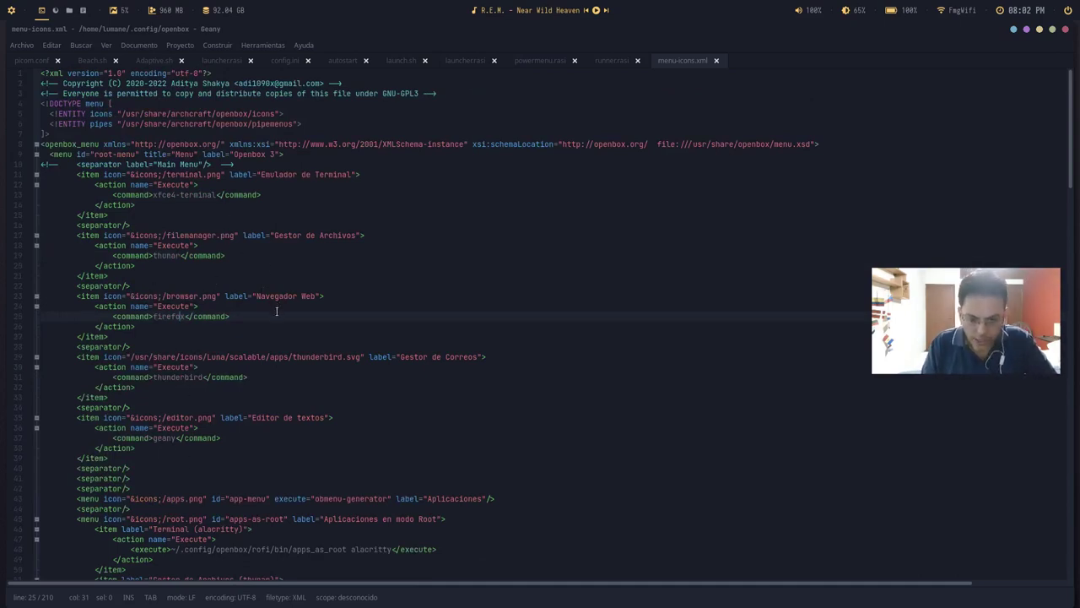
Step: Examine the Aplicaciones menu line in menu-icons.xml and its obmenu-generator execute attribute
scroll(520, 409, "down", 4)
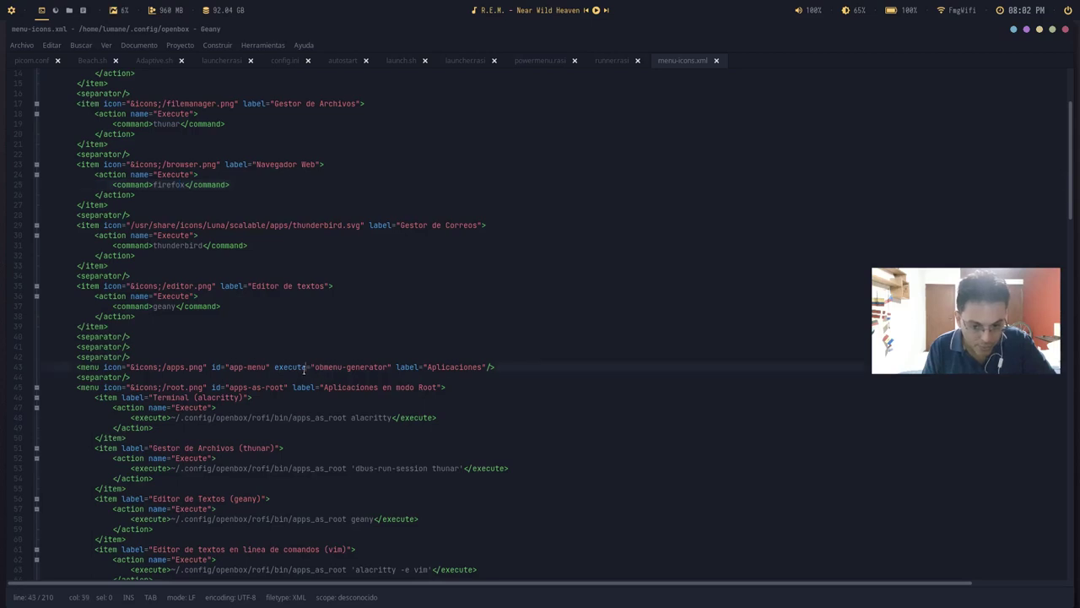
left_click_drag(316, 368, 376, 368)
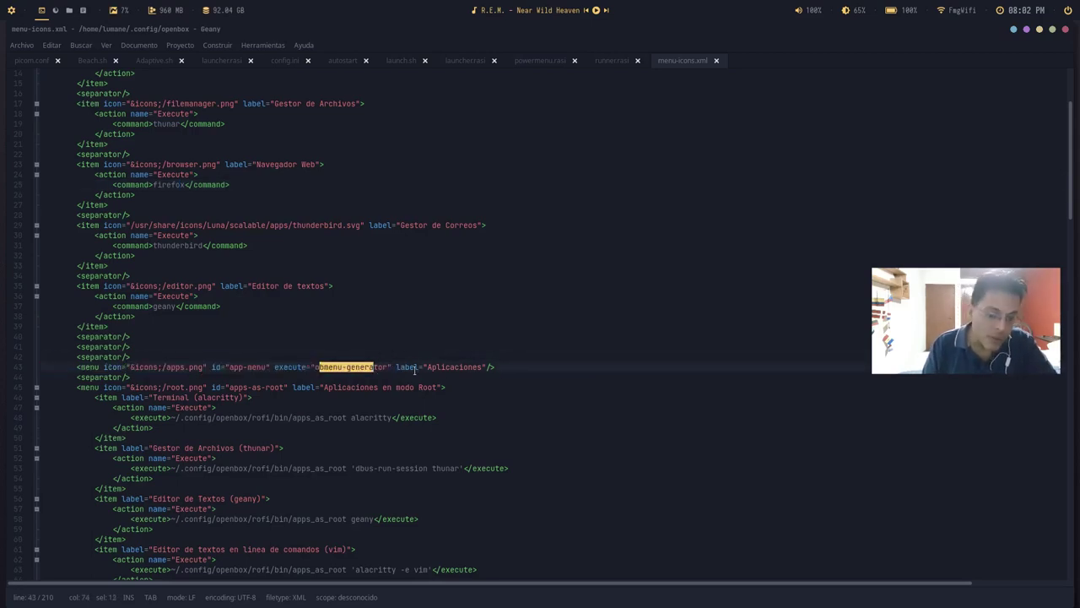
left_click(415, 368)
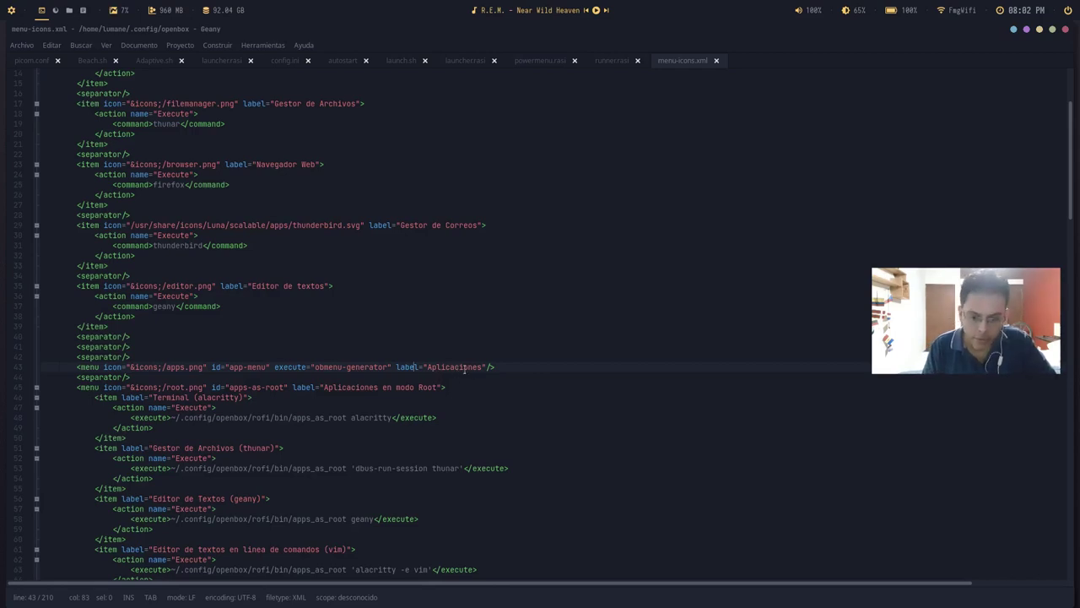
left_click(439, 374)
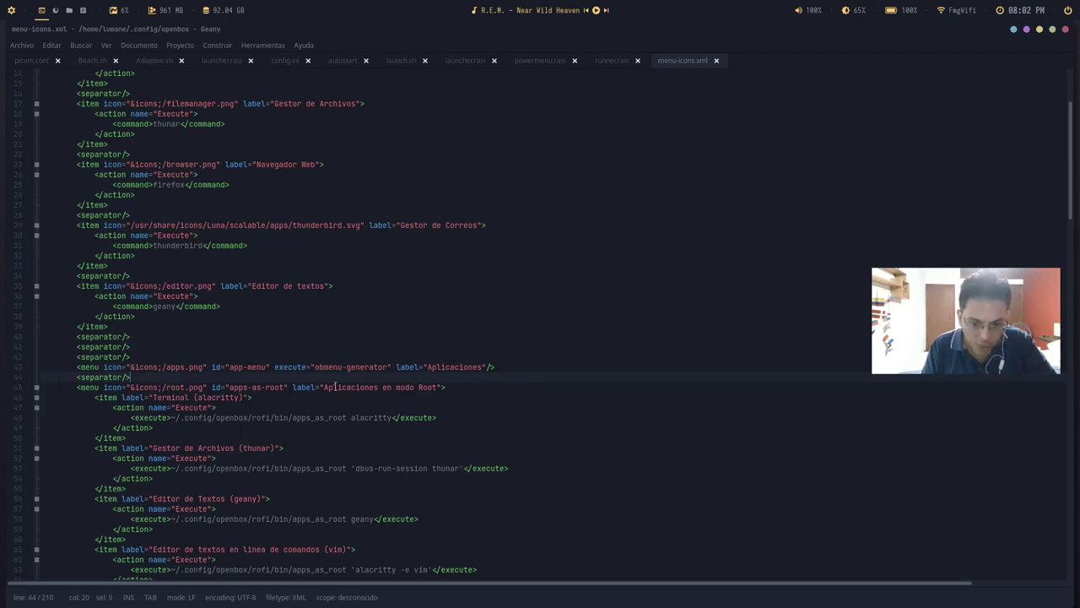
Step: Compare the Aplicaciones en modo Root menu definition in menu-icons.xml with its entry in the desktop menu
left_click_drag(337, 387, 425, 387)
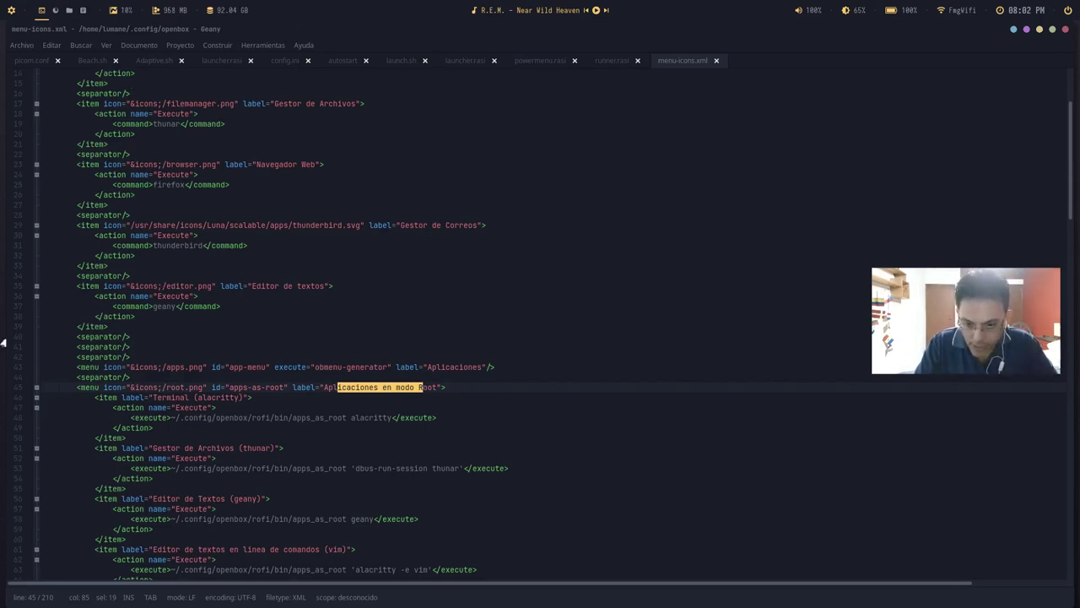
right_click(4, 216)
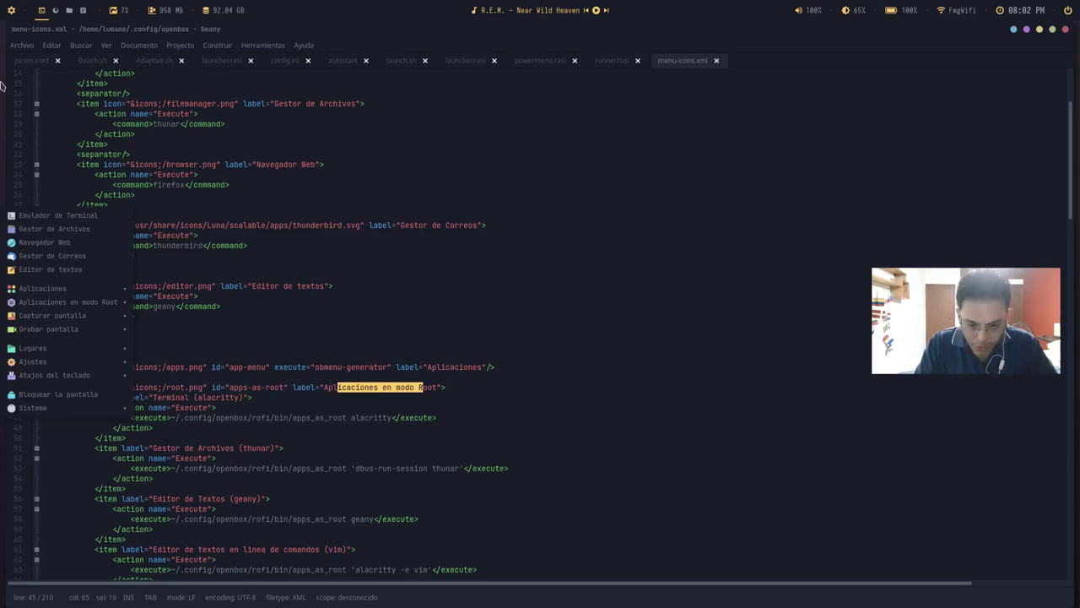
left_click(5, 176)
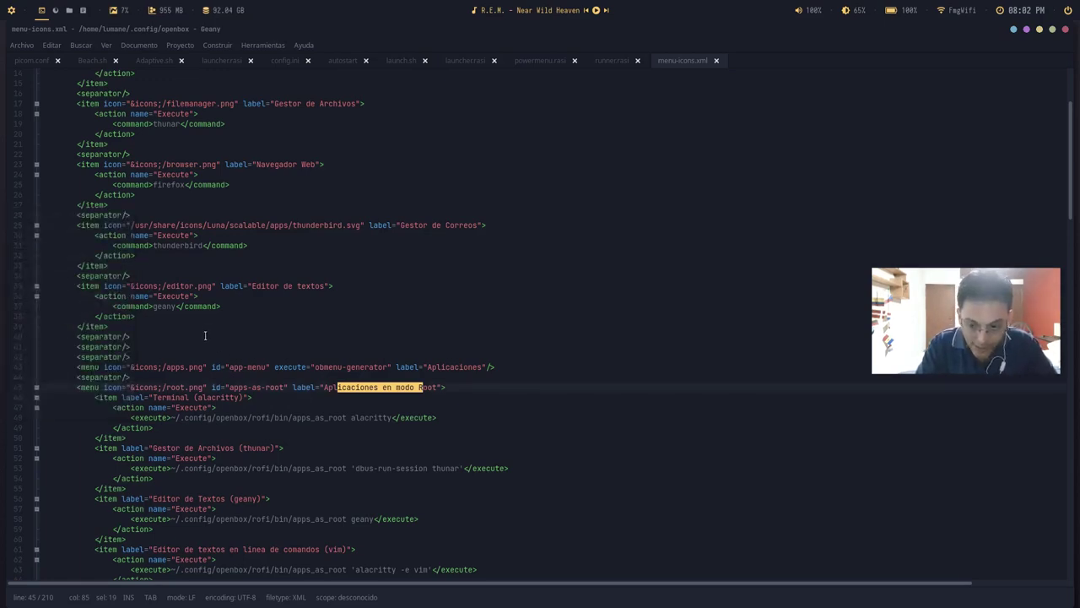
left_click_drag(79, 389, 335, 389)
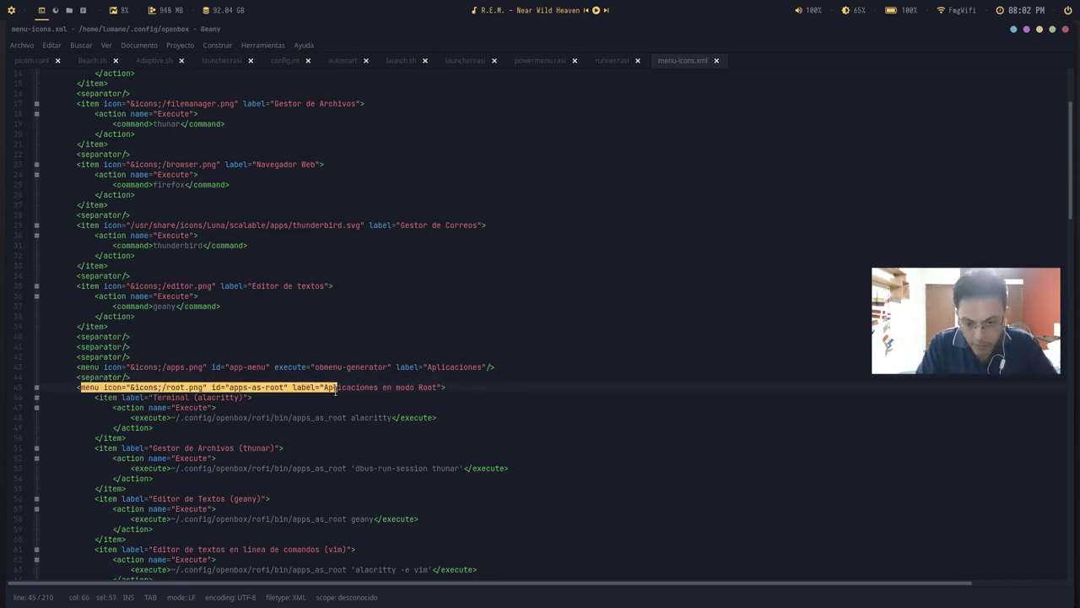
left_click(346, 389)
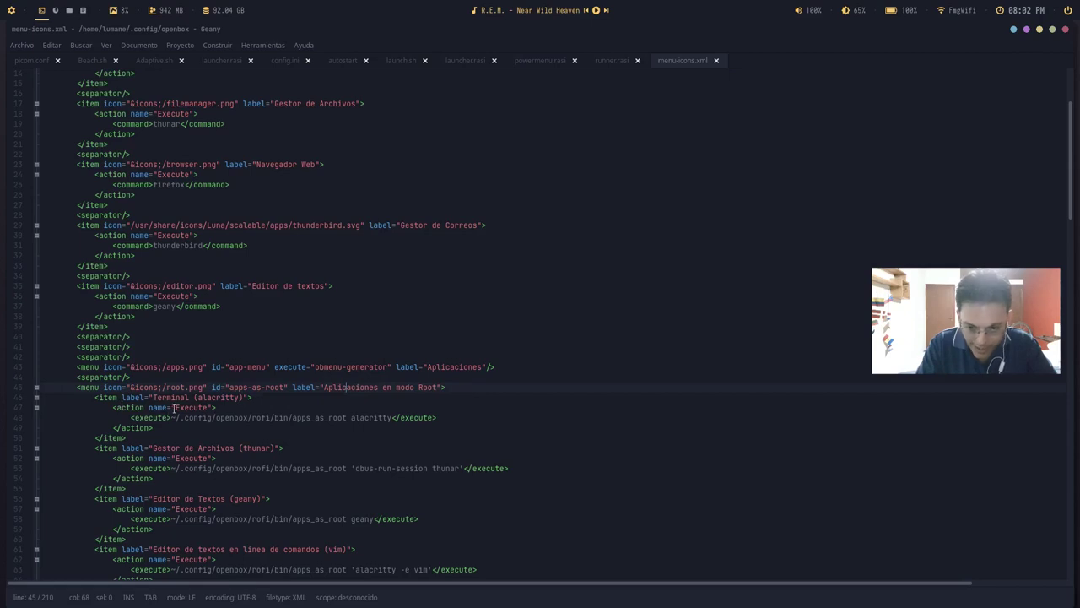
Step: Examine the Execute action and apps_as_root script path of the Terminal (alacritty) item in the root applications menu
left_click_drag(178, 408, 354, 419)
left_click(288, 419)
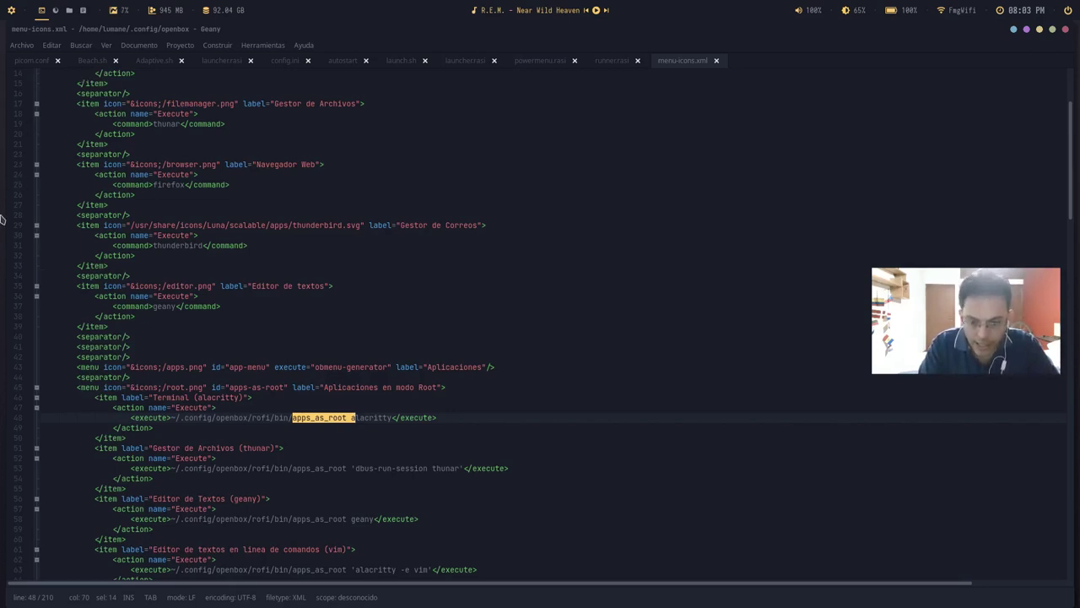
left_click(320, 422)
left_click_drag(348, 417, 324, 420)
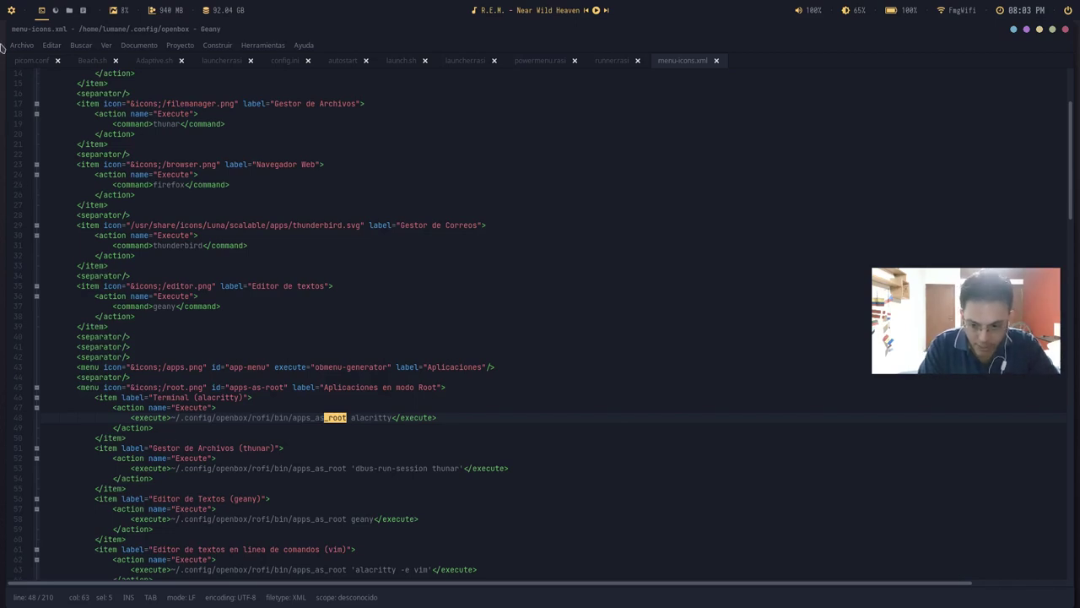
Step: Review the Gestor de Archivos, geany and vim items of the root applications menu and bring up the desktop menu
left_click(199, 458)
scroll(222, 452, "down", 5)
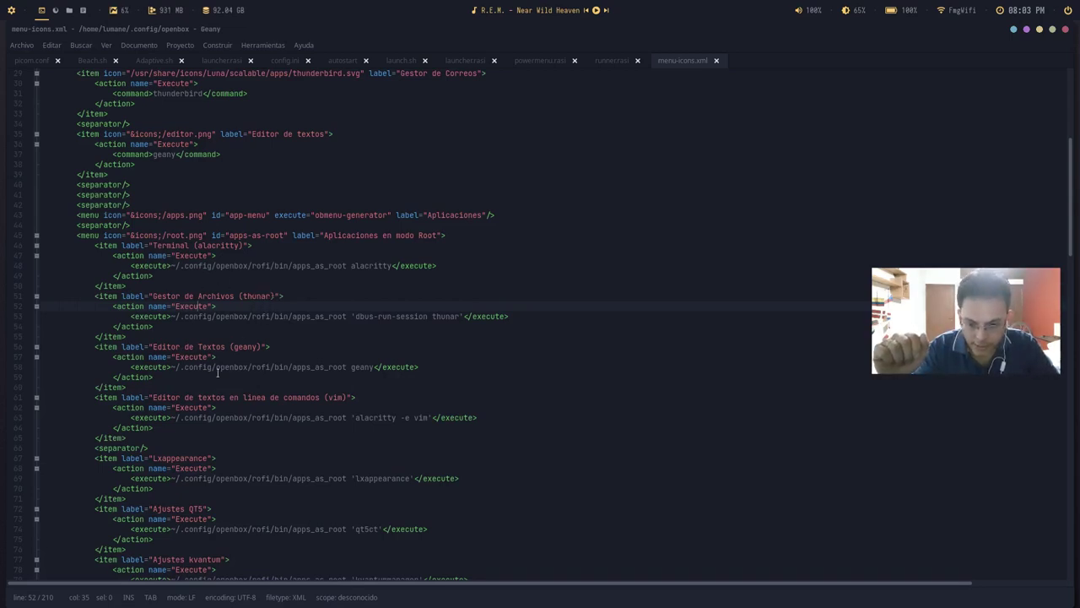
left_click(245, 346)
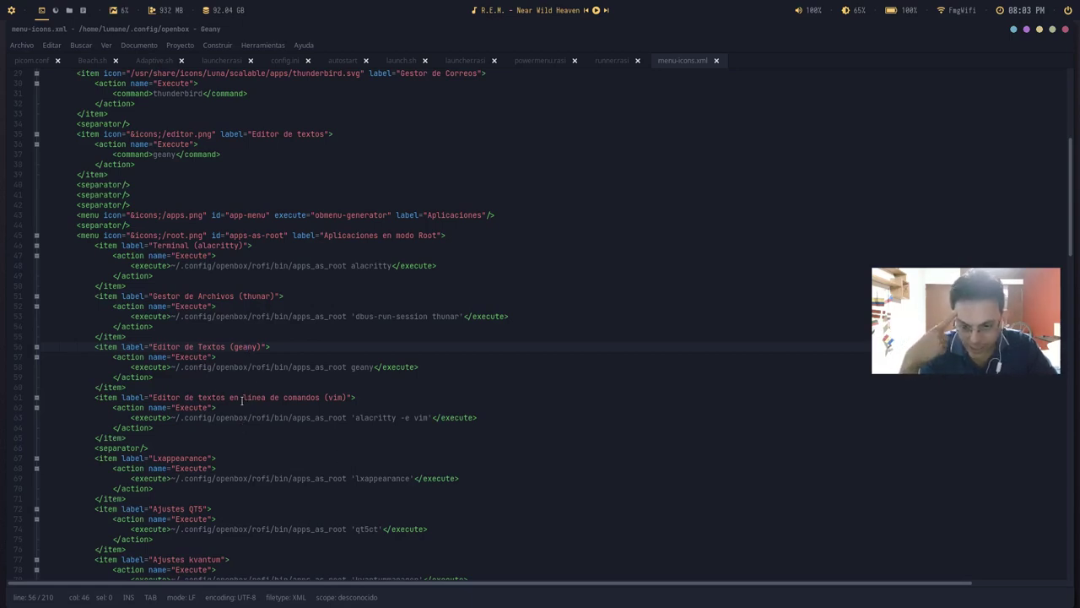
left_click_drag(232, 386, 263, 396)
right_click(1, 140)
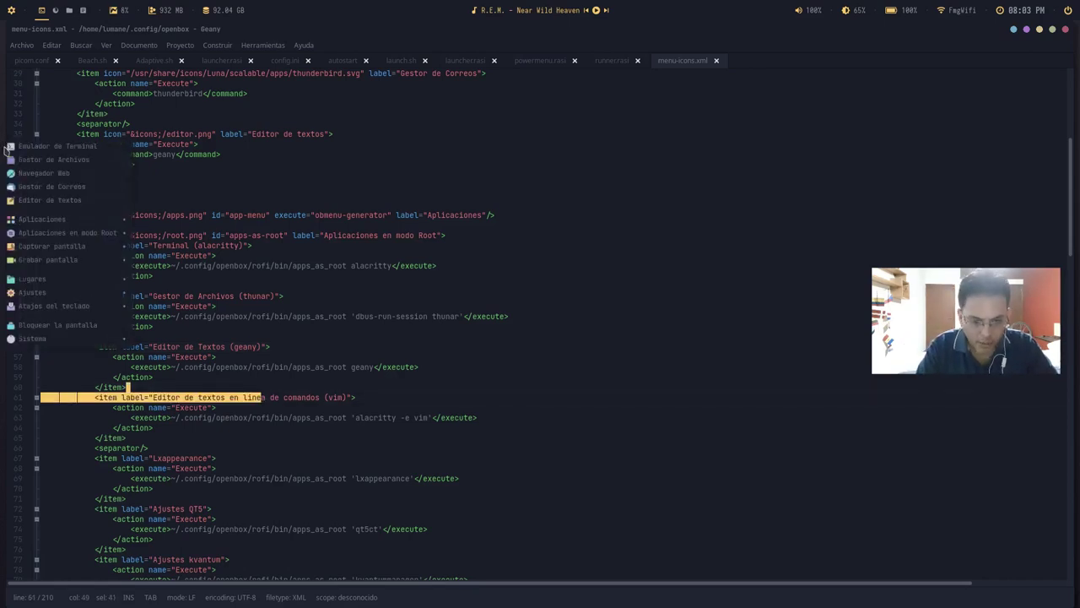
Step: Switch to the file manager and open the bin folder inside openbox's rofi folder
key("alt+Tab")
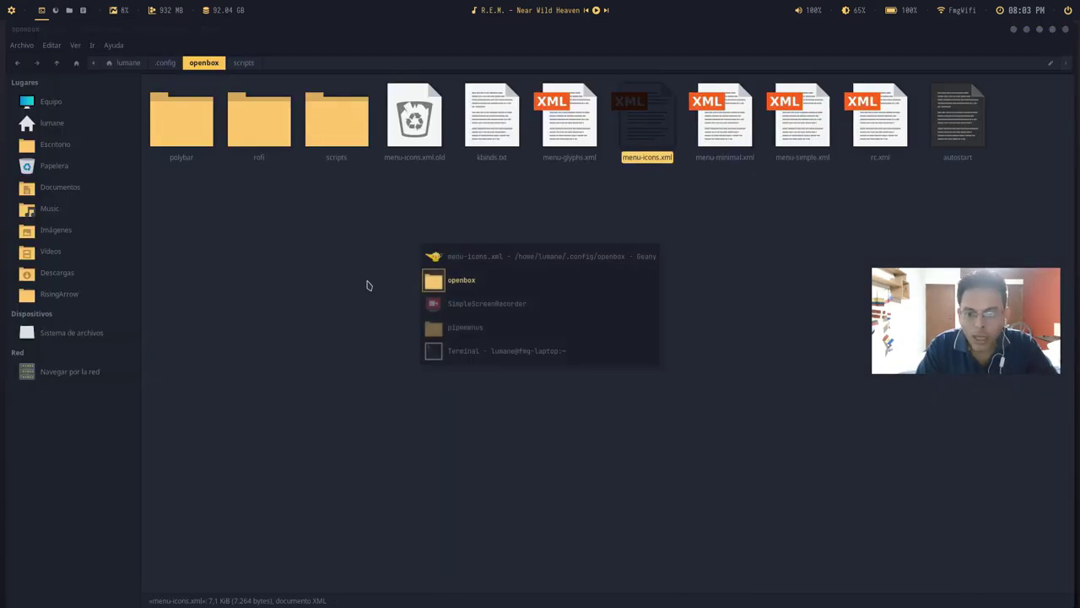
left_click(405, 241)
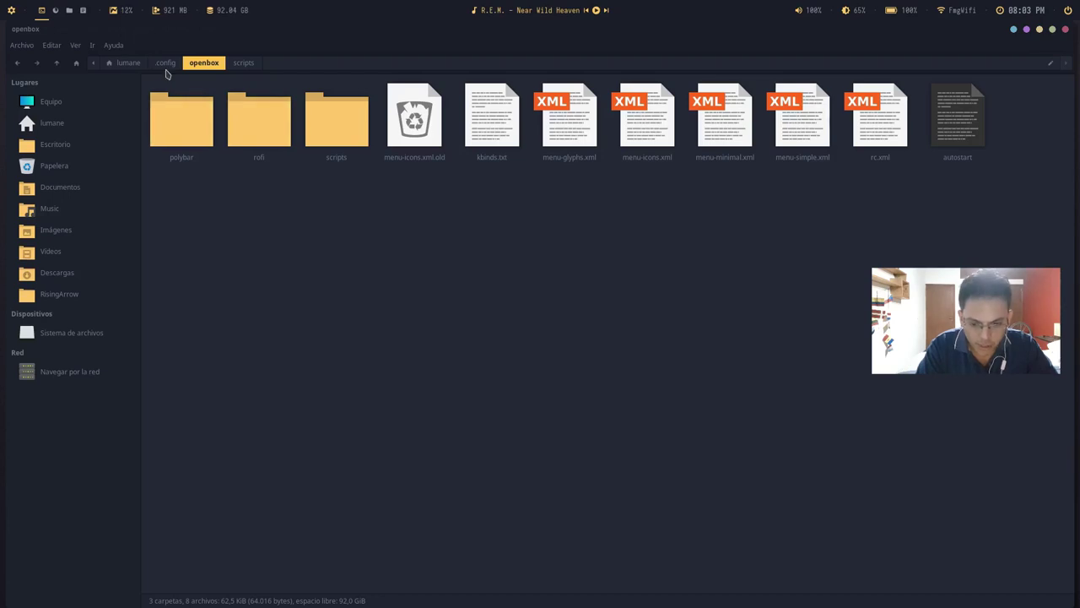
left_click(166, 64)
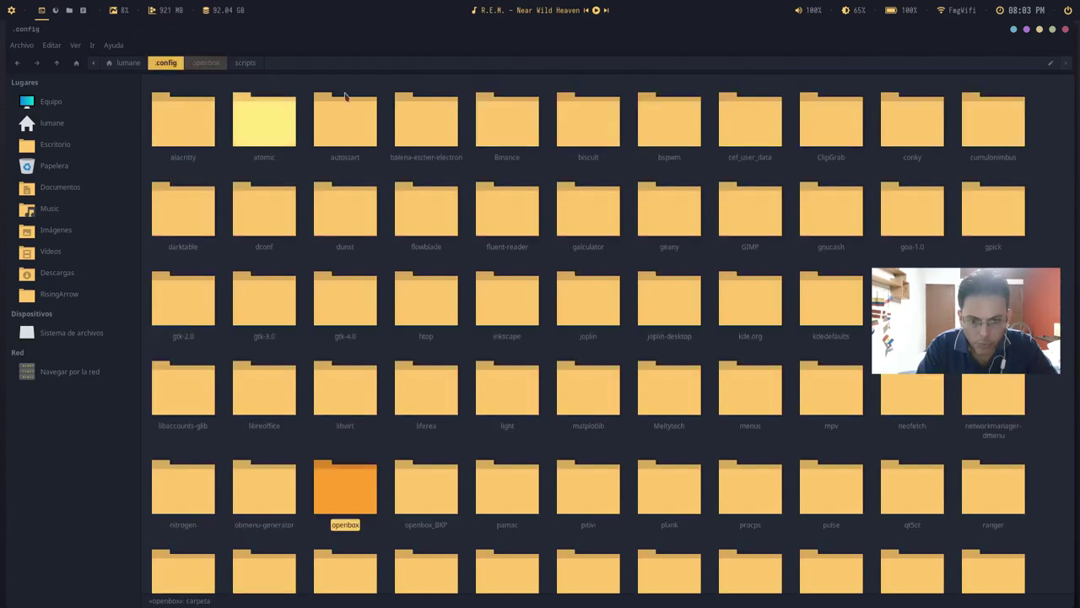
double_click(333, 489)
double_click(259, 122)
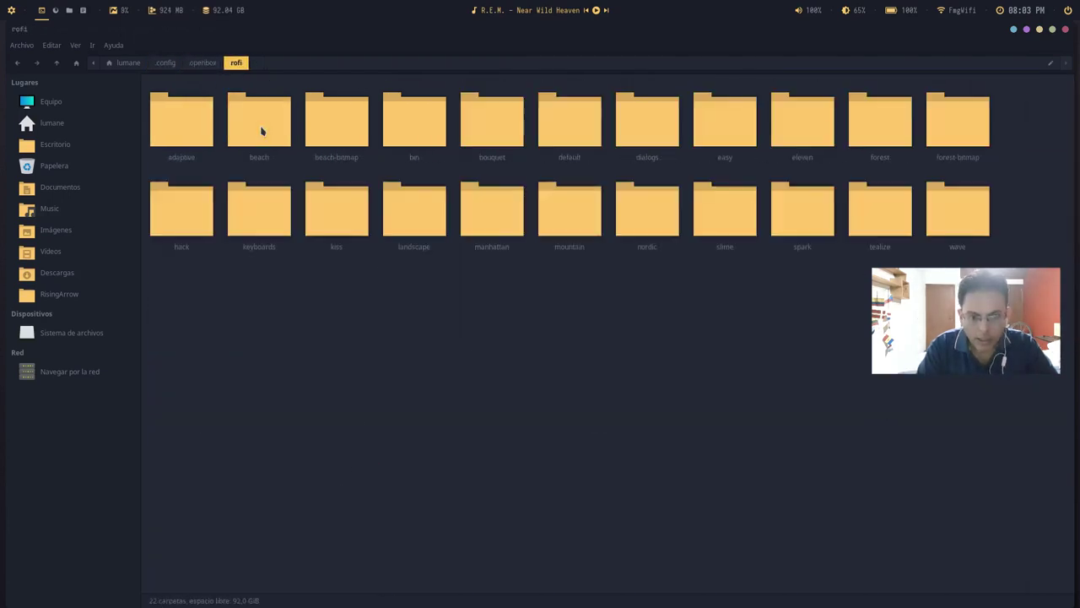
double_click(415, 122)
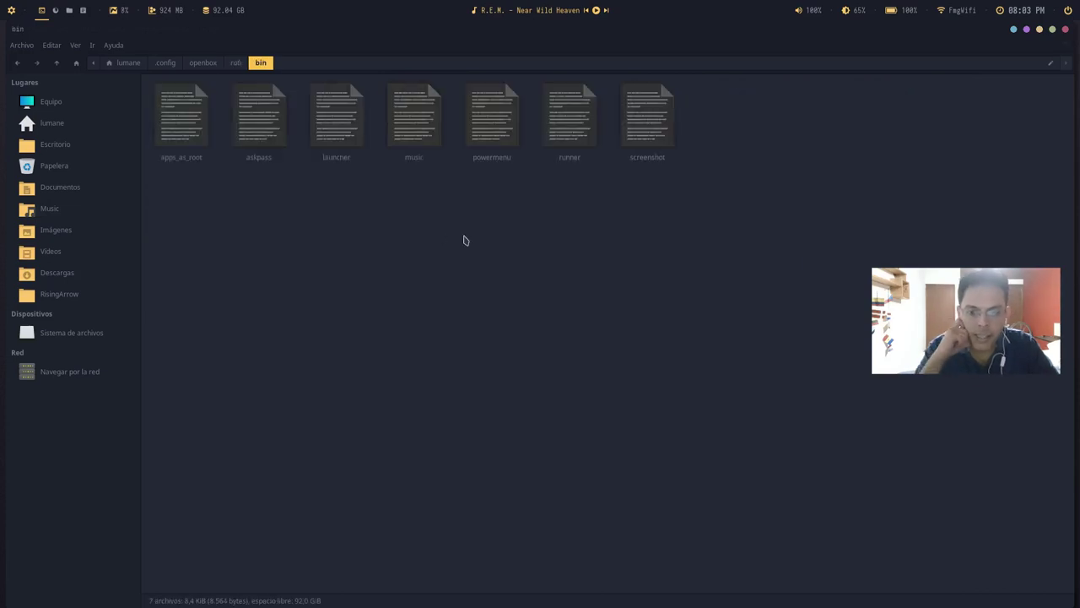
Step: Point out the apps_as_root and askpass scripts in the bin folder
left_click(180, 127)
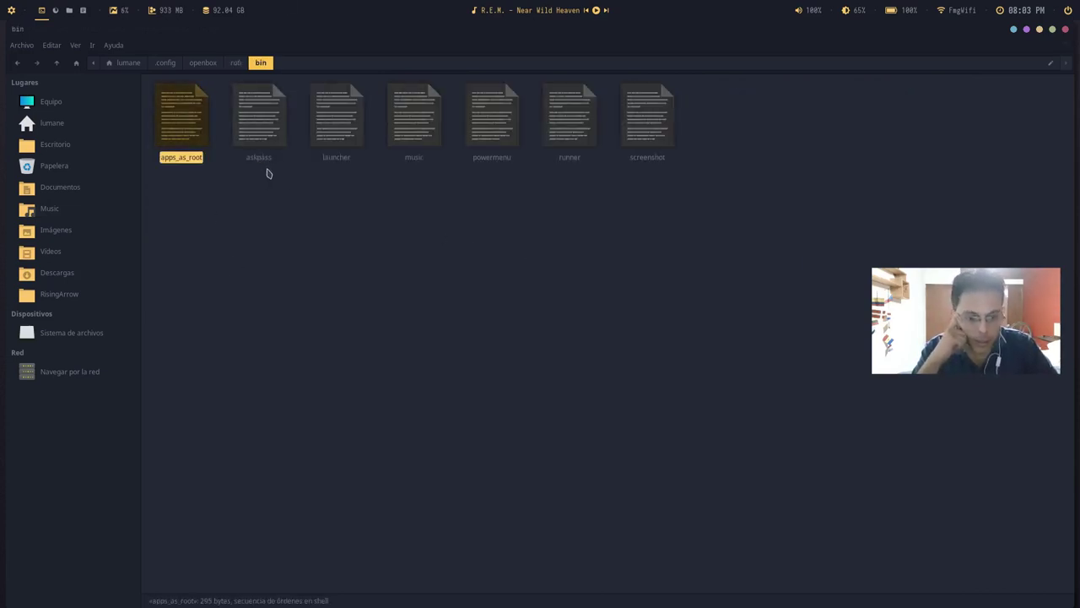
left_click(296, 192)
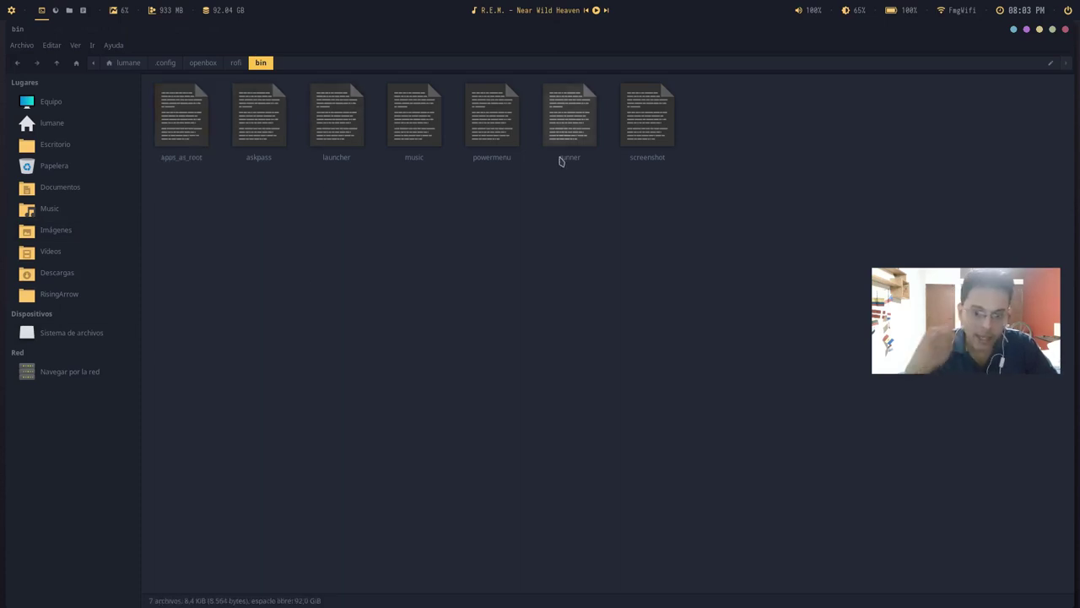
right_click(263, 152)
left_click(261, 212)
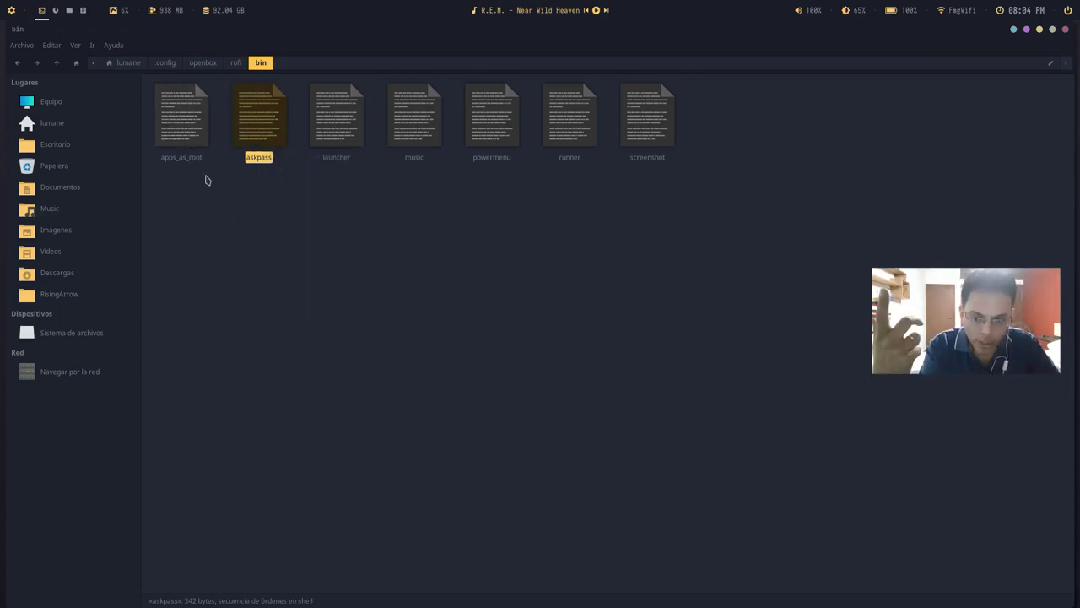
left_click(194, 150)
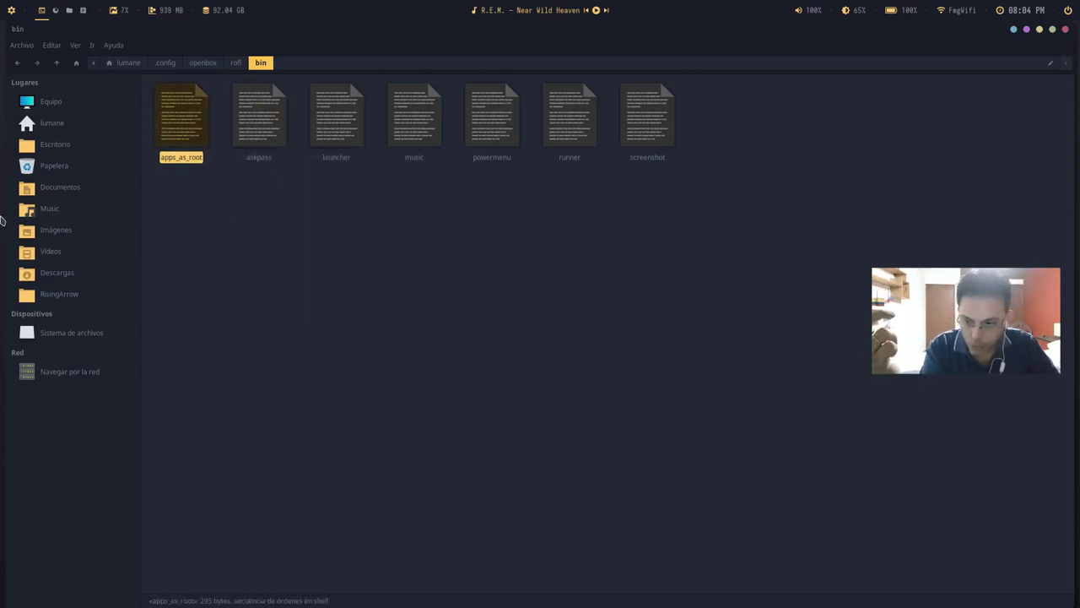
Step: Launch the thunar entry from the desktop menu's Aplicaciones en modo Root submenu to view its password prompt, and dismiss the prompt
key("super")
mouse_move(62, 268)
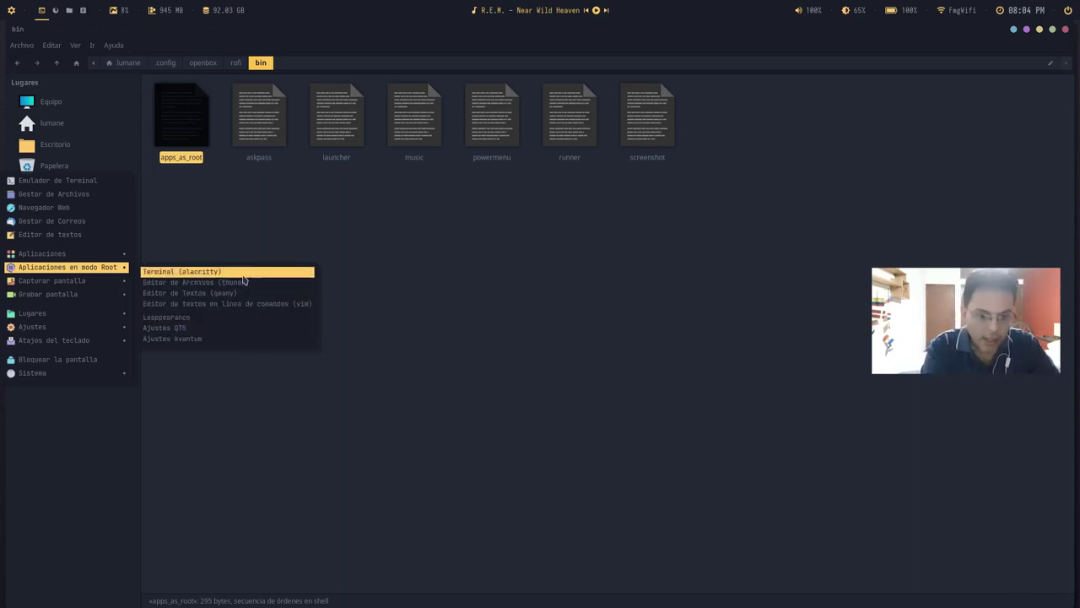
left_click(239, 282)
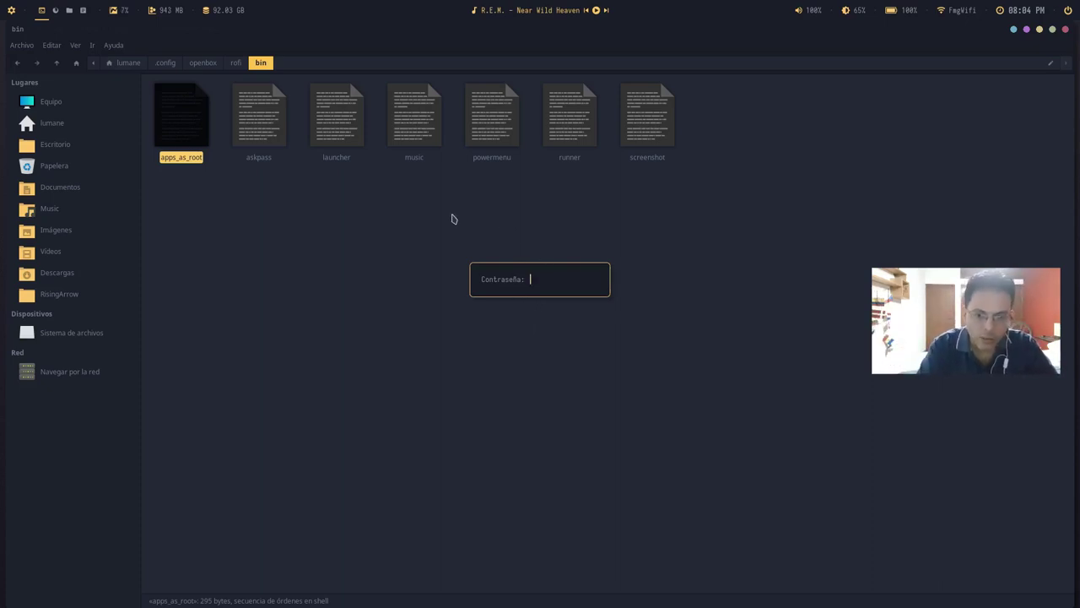
key("Escape")
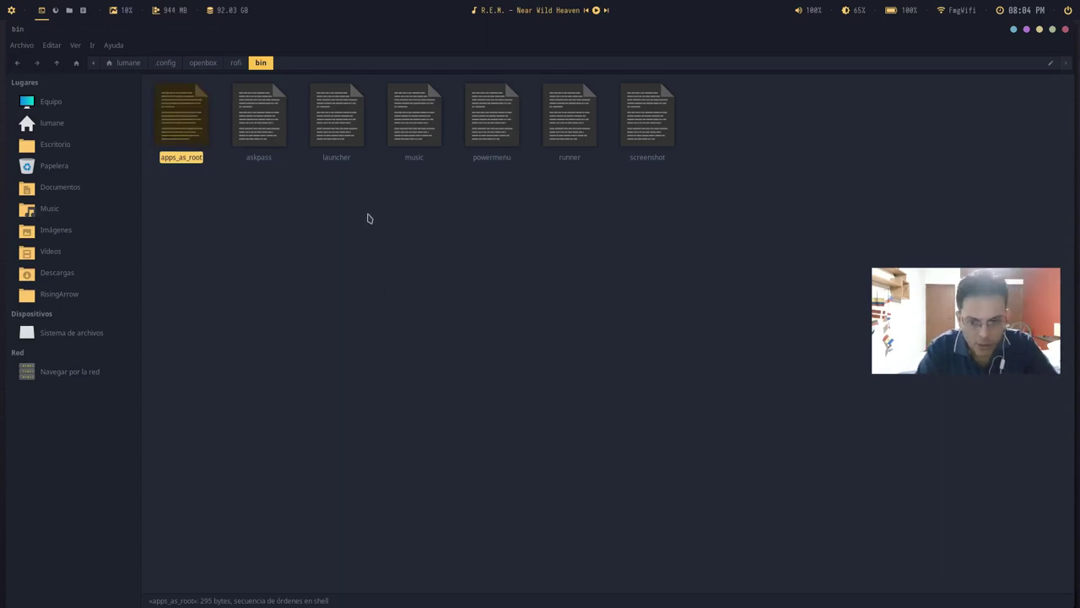
Step: Open the askpass script from the bin folder in the Geany text editor
left_click(272, 144)
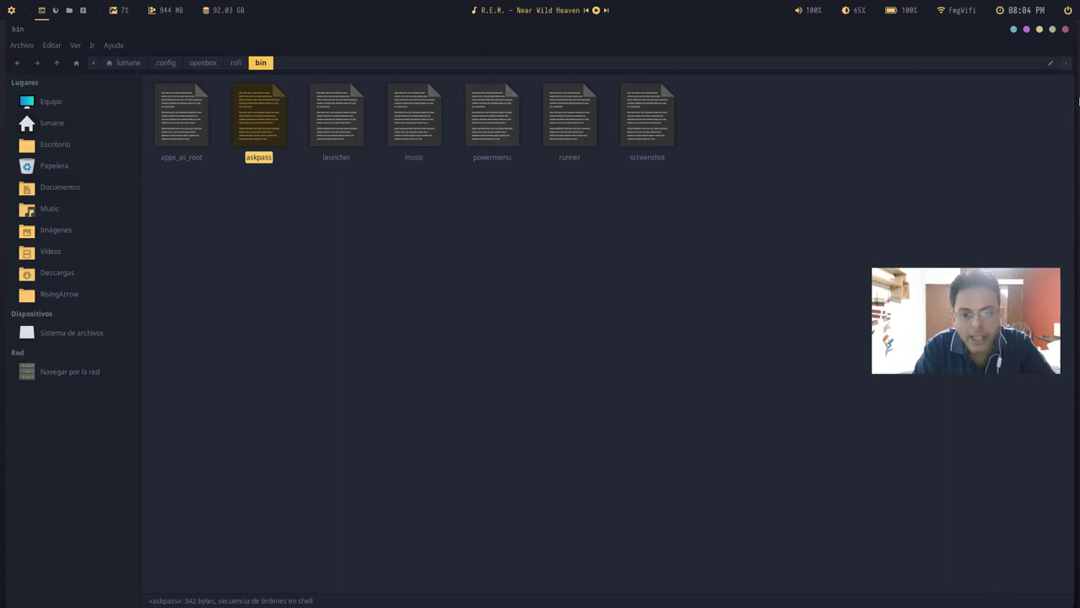
right_click(249, 145)
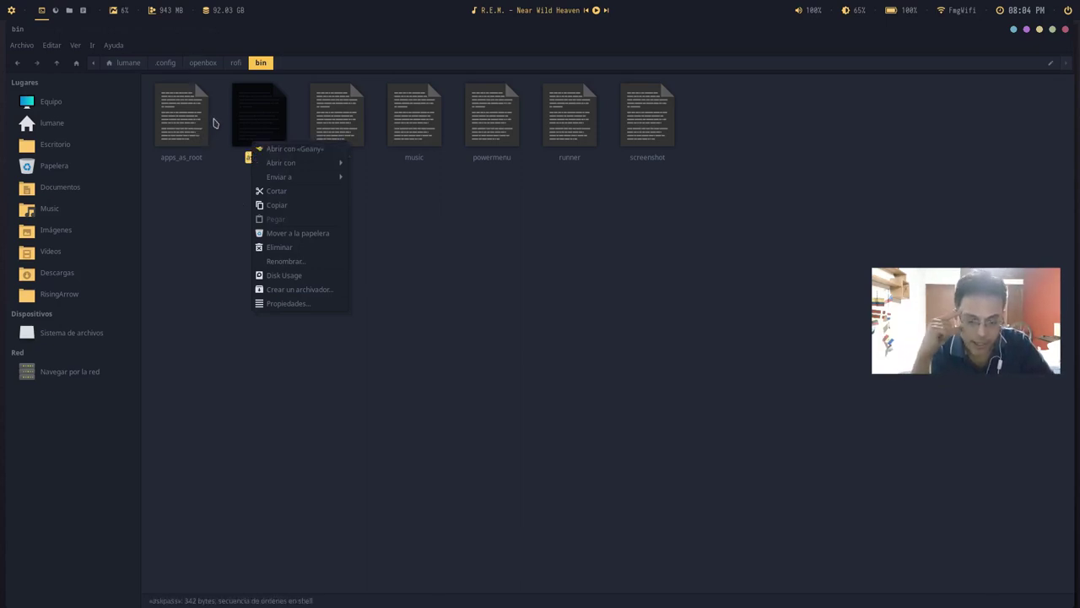
left_click(303, 151)
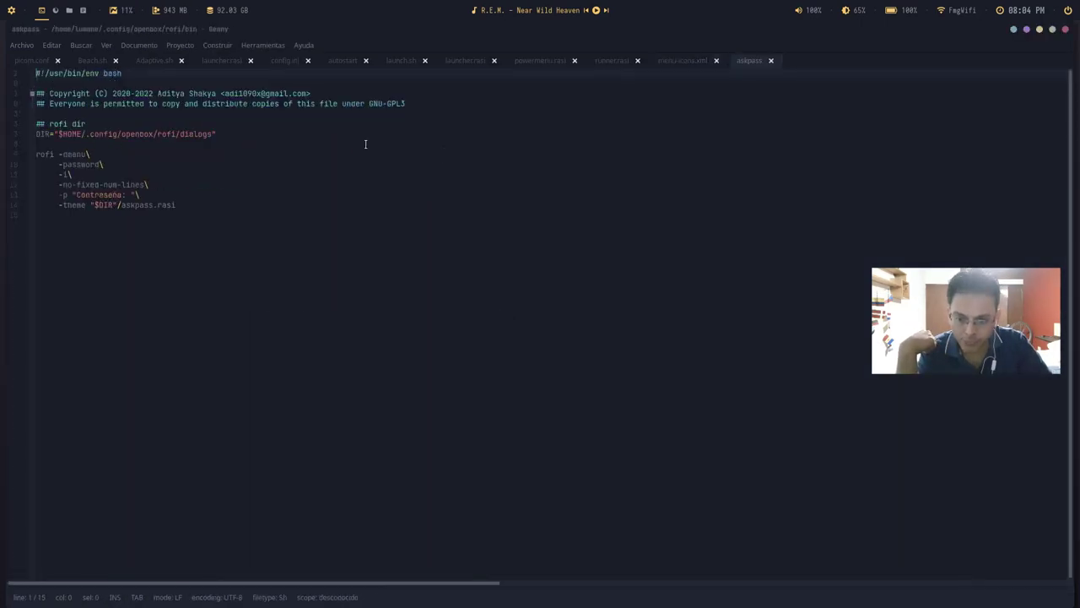
Step: Point out the "Contraseña: " prompt text in the askpass script and return to the bin folder in the file manager
double_click(100, 194)
key("Right")
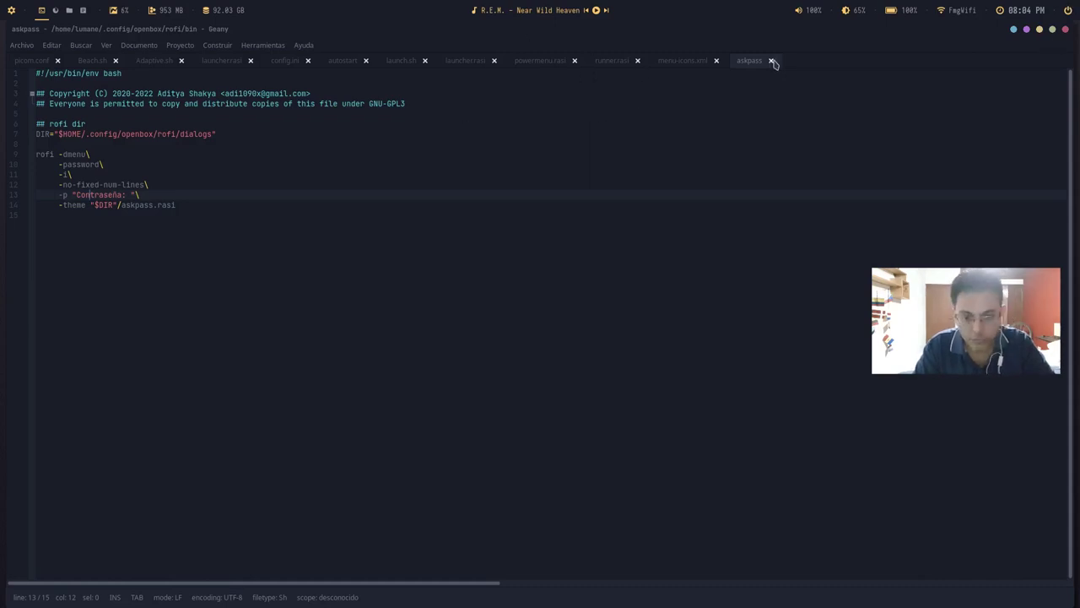
left_click(1039, 29)
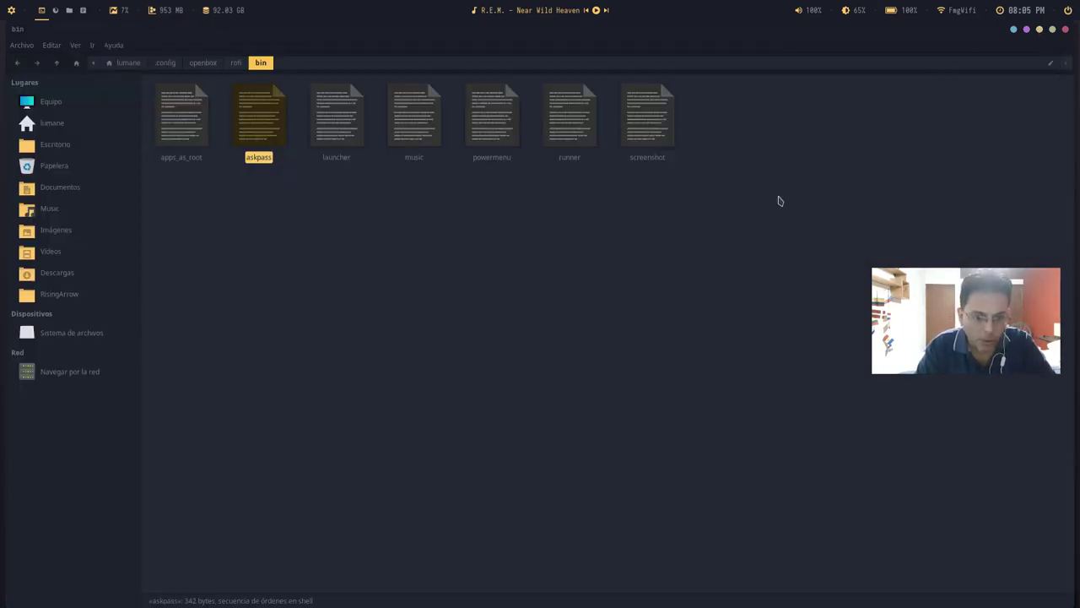
Step: Point out the powermenu, screenshot, runner and music scripts in the bin folder
left_click(571, 346)
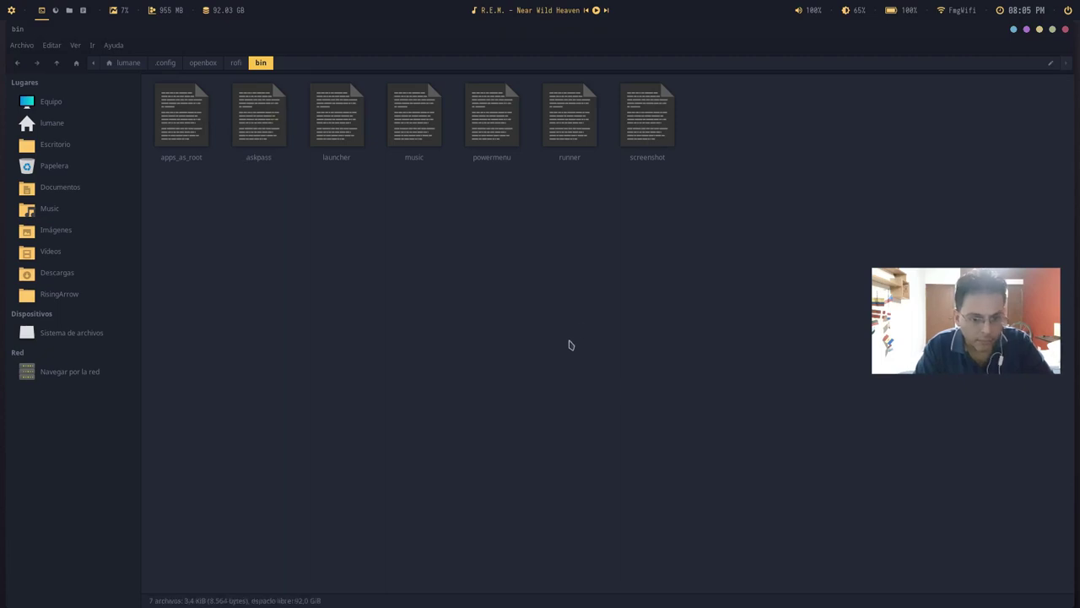
left_click(494, 123)
left_click(652, 140)
left_click(570, 122)
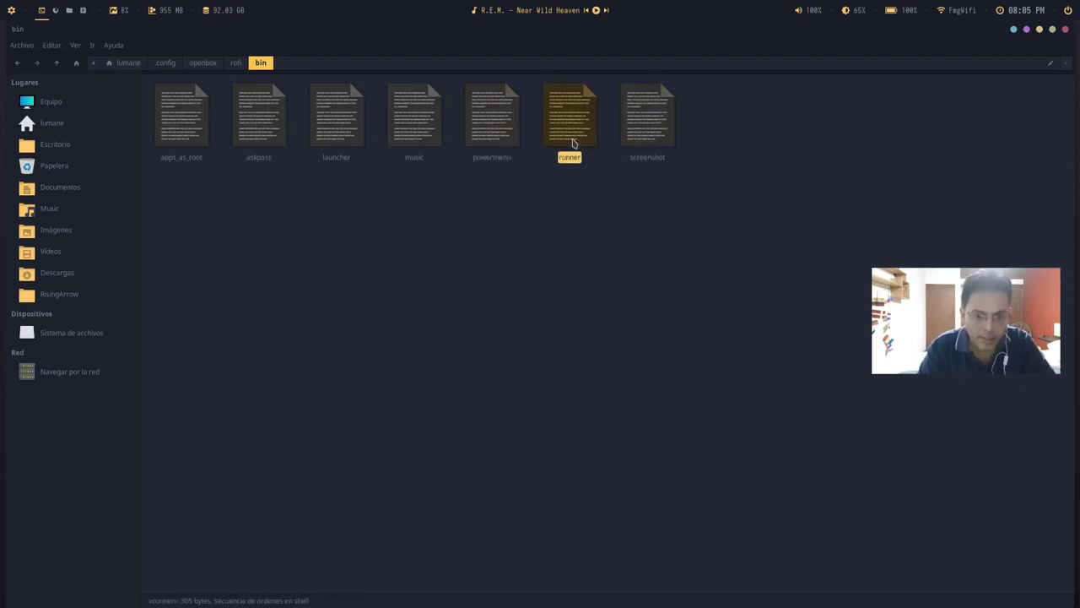
left_click(496, 140)
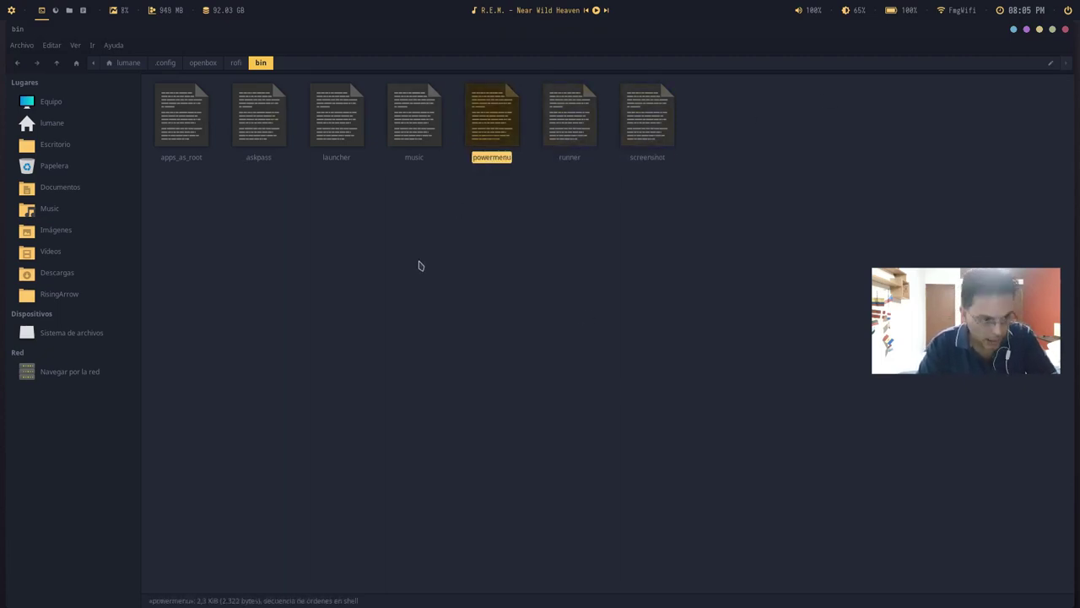
left_click(413, 158)
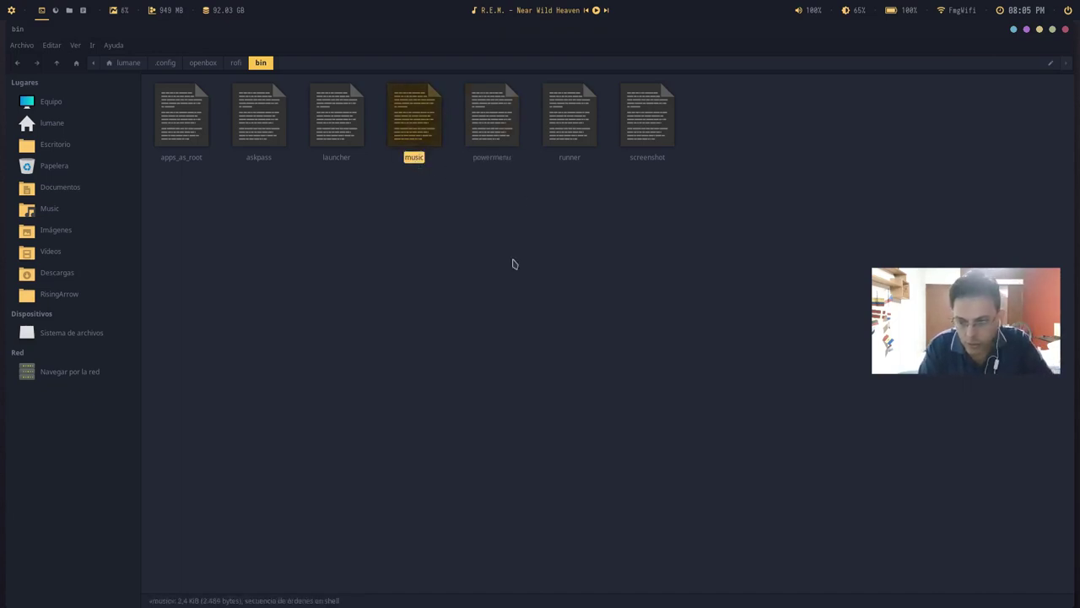
Step: Run Gestor de Archivos (thunar) in root mode from the desktop menu again to show the Contraseña prompt, and dismiss it
key("super")
mouse_move(82, 285)
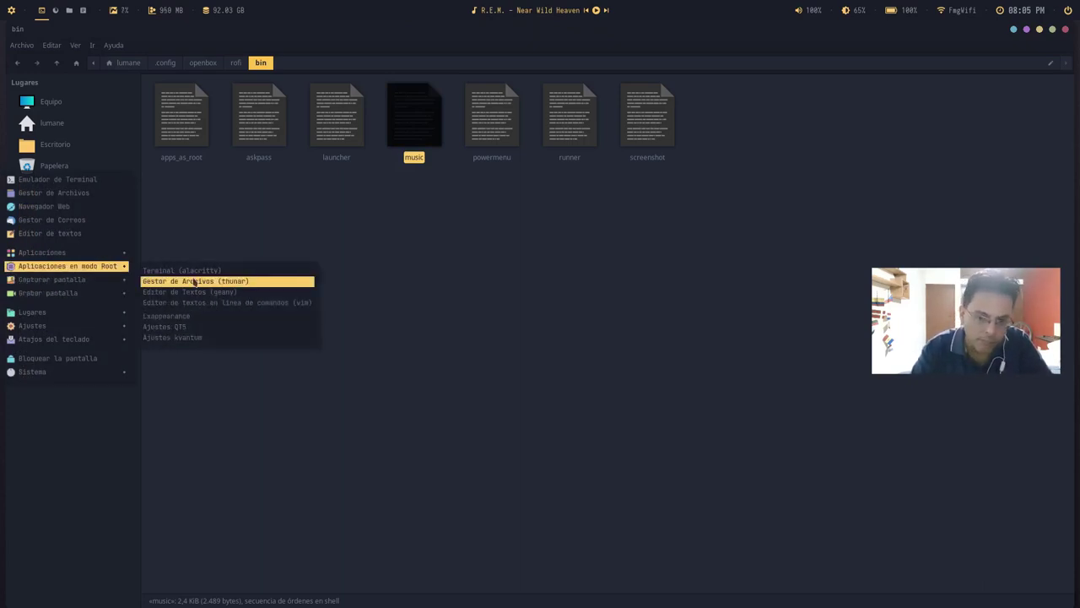
left_click(234, 284)
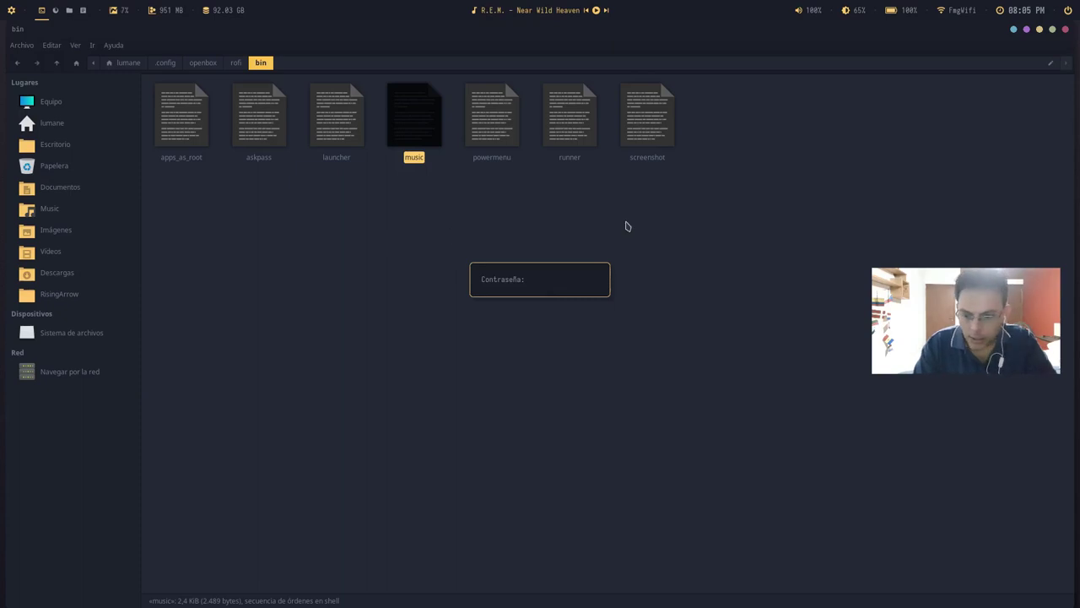
key("Return")
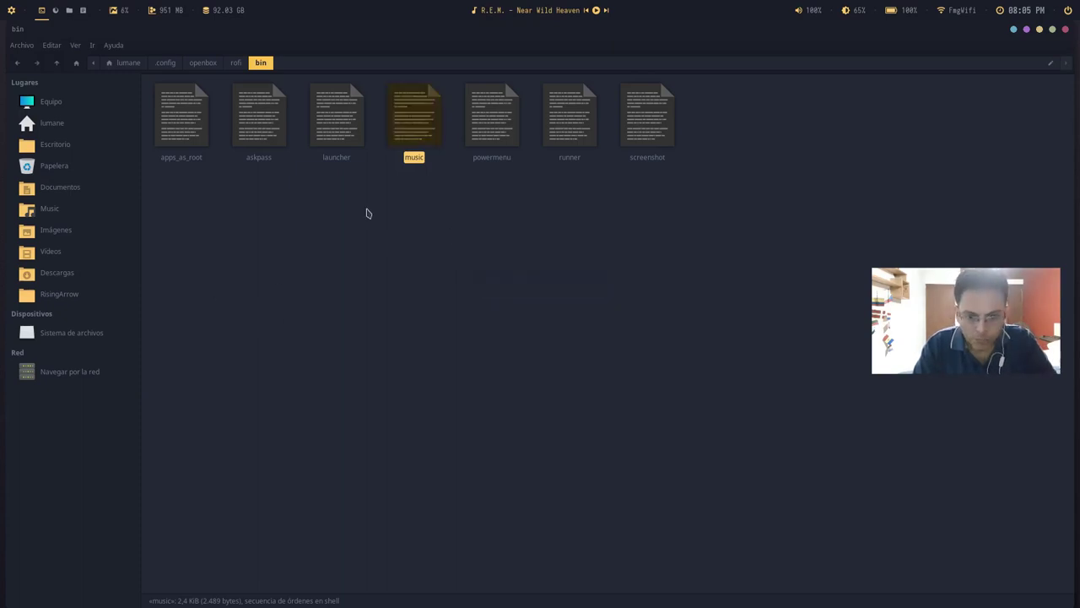
Step: Minimize the file manager, switch back to Geany and close the askpass document to return to menu-icons.xml
left_click(1039, 30)
key("alt+Tab")
key("alt+Tab")
key("alt+Tab")
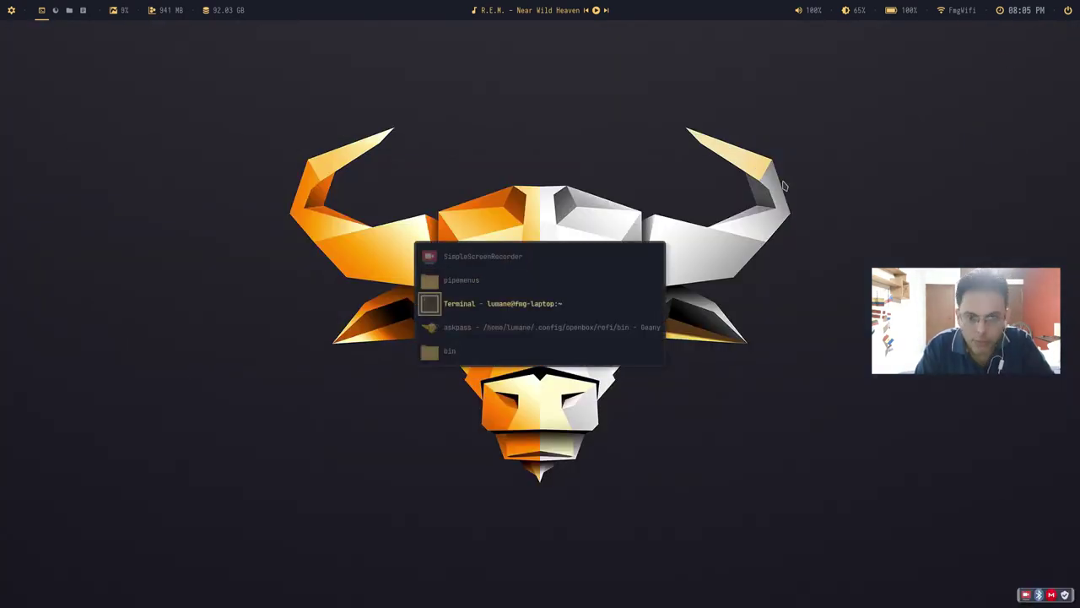
key("alt+Tab")
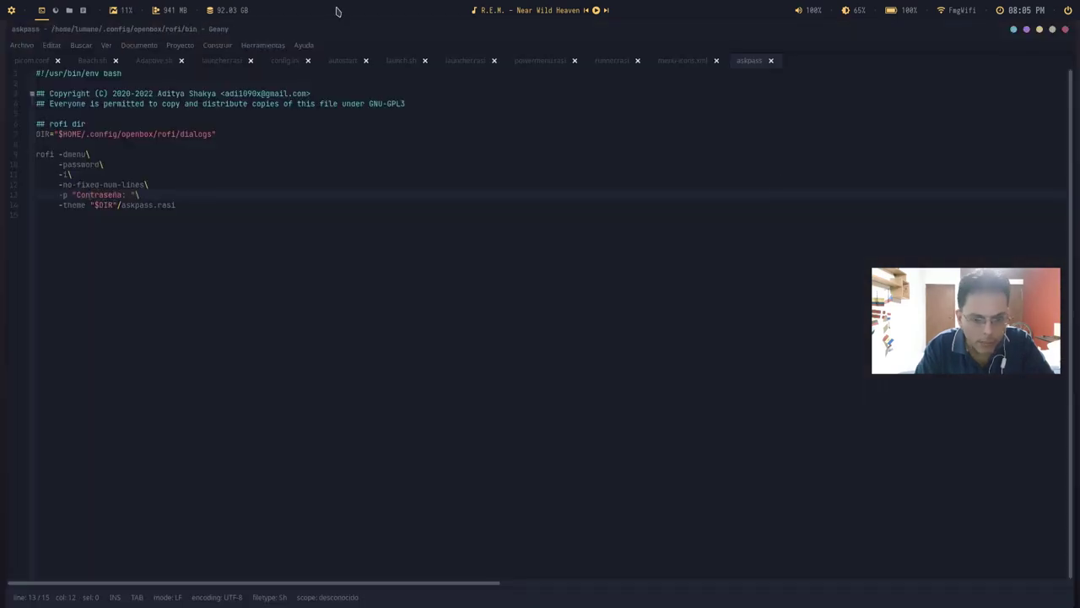
left_click(771, 61)
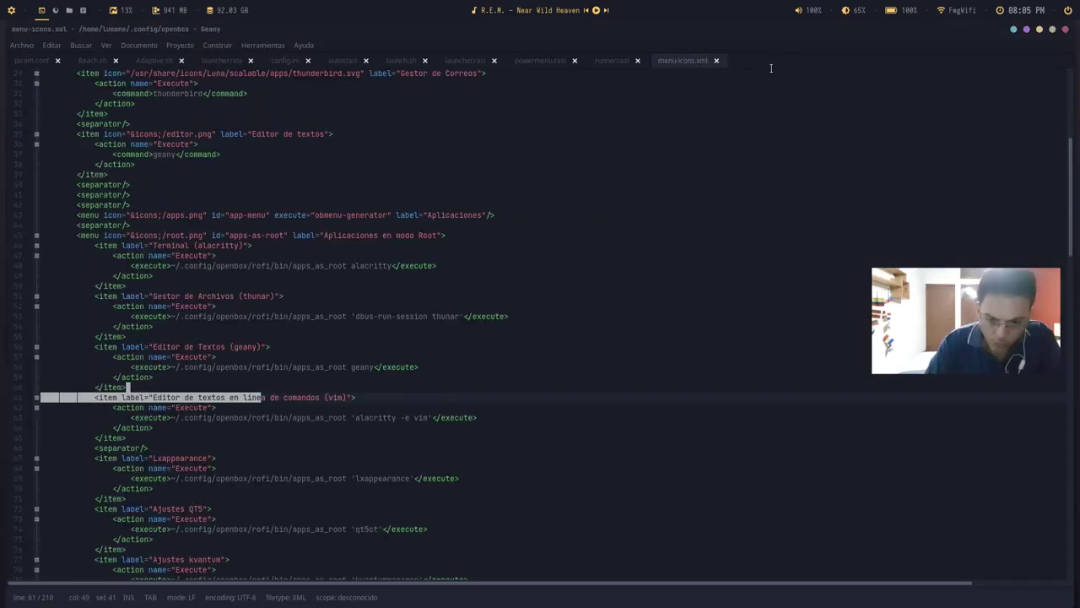
Step: Examine the root application entries in menu-icons.xml from Editor de Textos (geany) to the submenu's closing tag
left_click(305, 367)
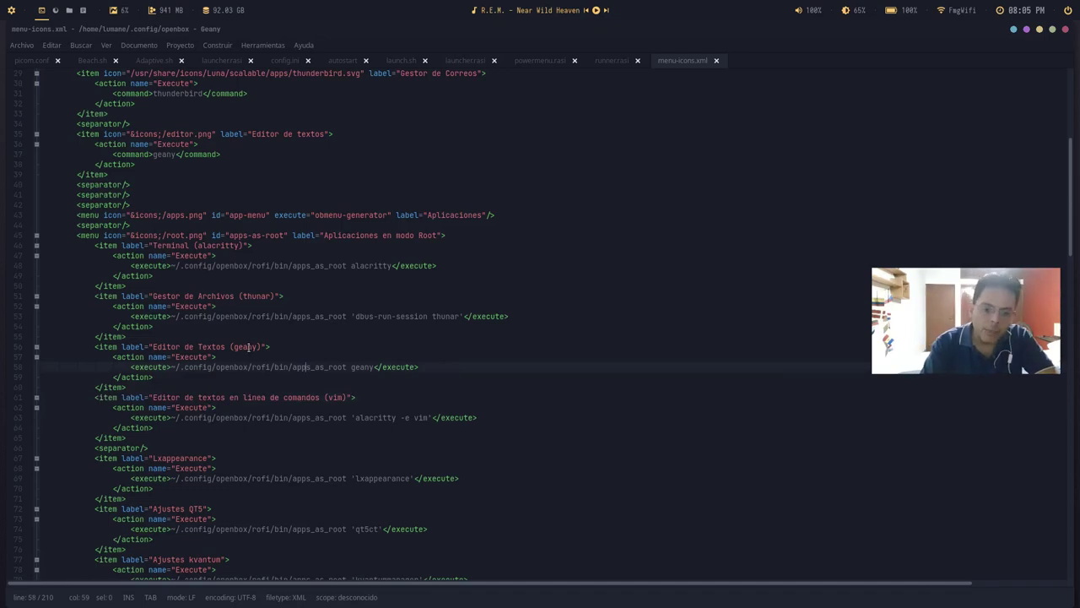
left_click_drag(289, 366, 284, 366)
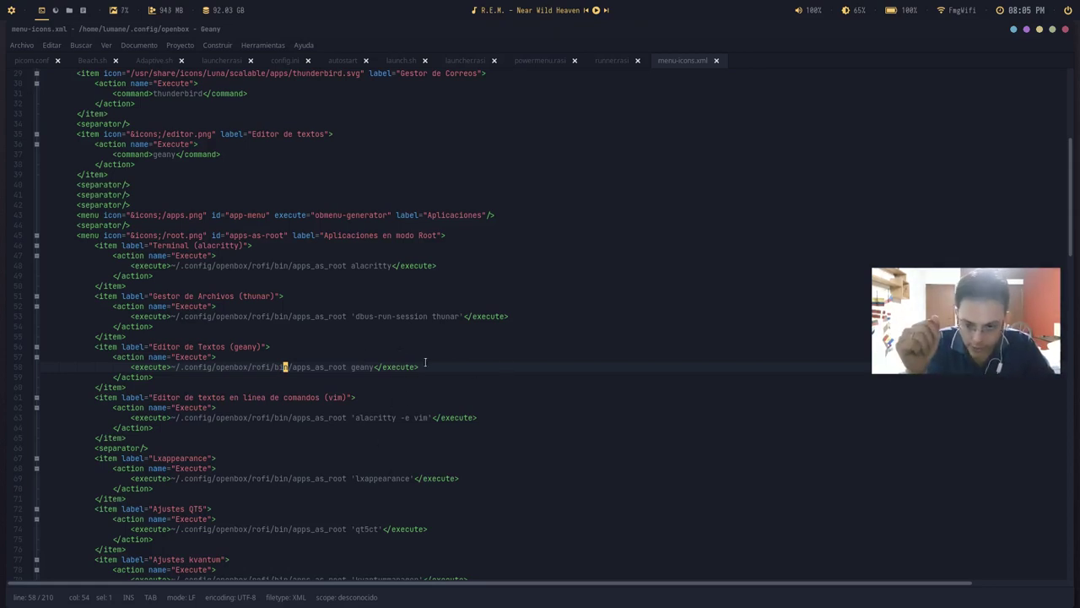
left_click(294, 396)
scroll(294, 396, "down", 3)
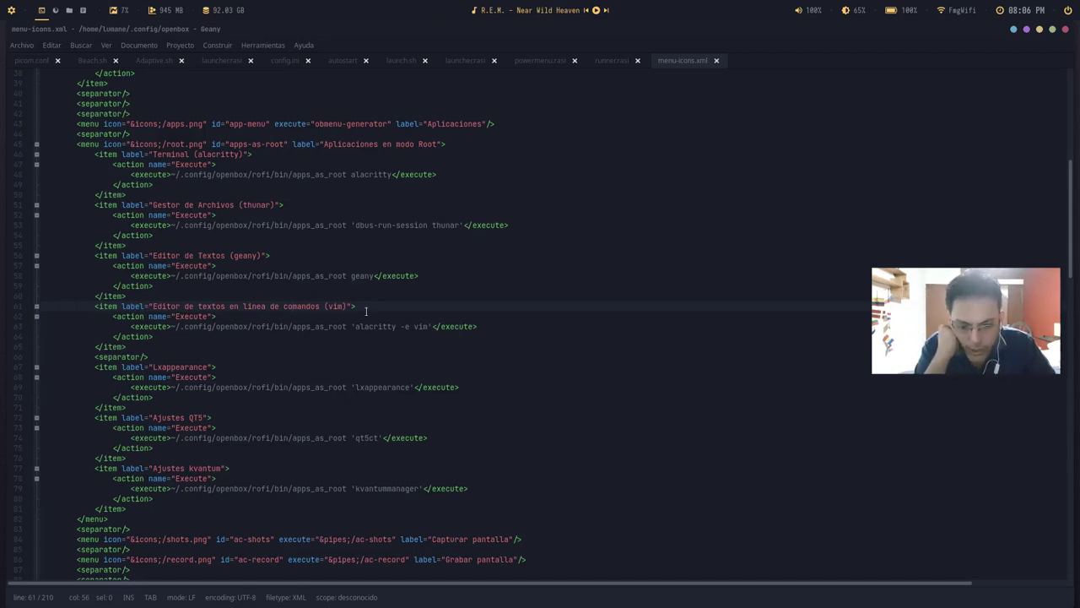
scroll(447, 370, "down", 3)
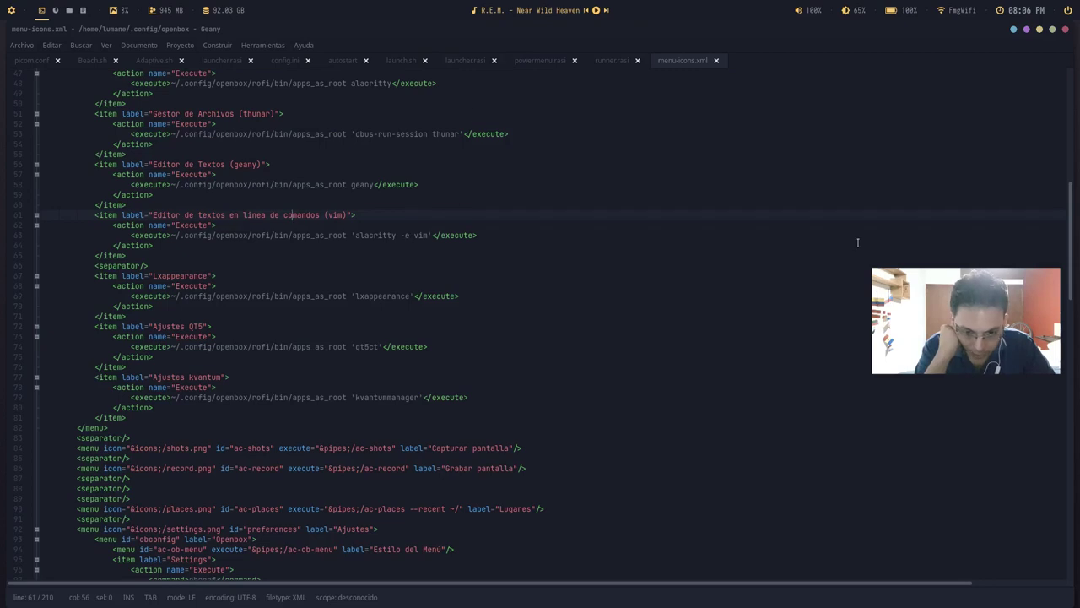
scroll(808, 393, "down", 5)
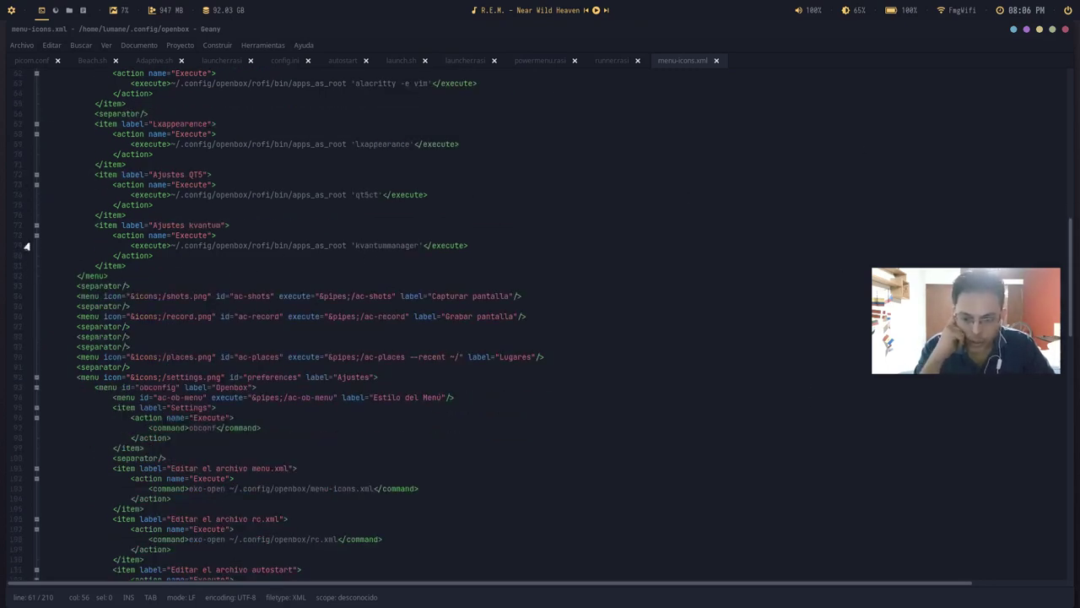
left_click_drag(59, 276, 131, 286)
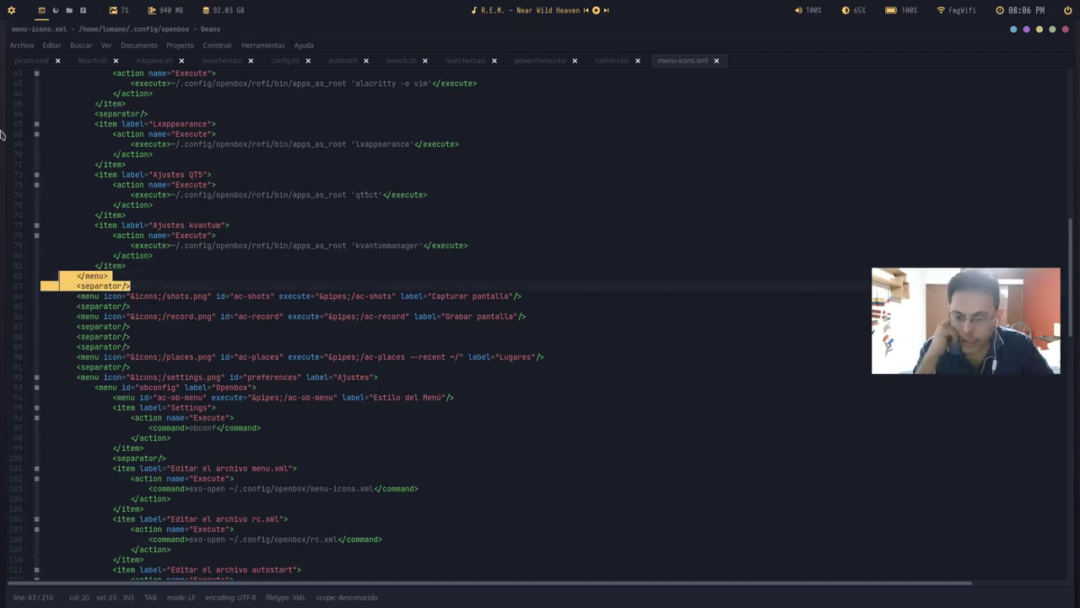
Step: Show the screenshot options in the desktop menu's Capturar pantalla submenu and close the menu
key("super+space")
mouse_move(51, 241)
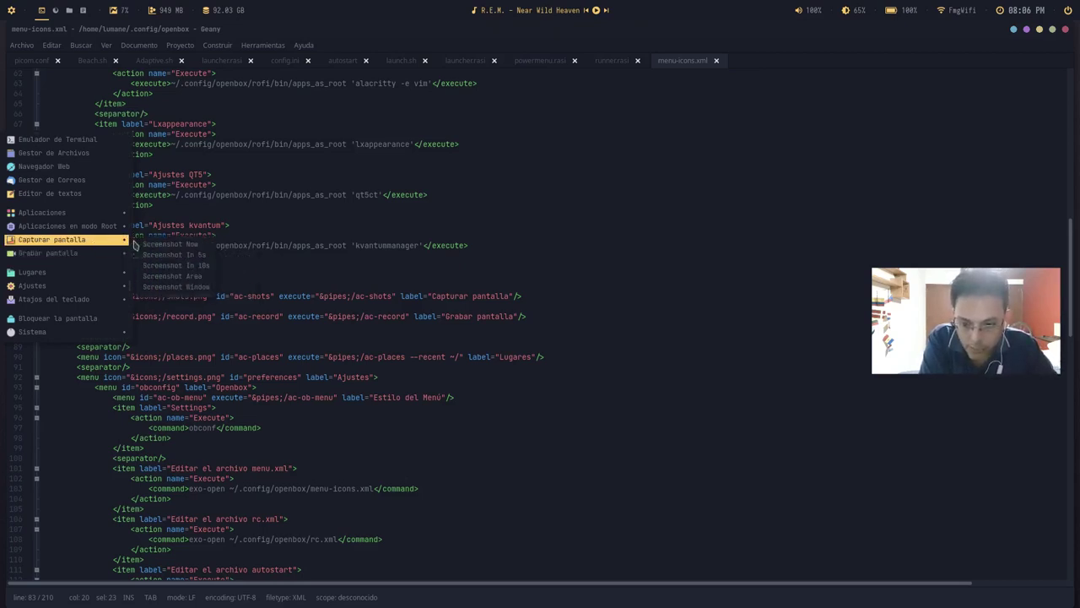
mouse_move(130, 241)
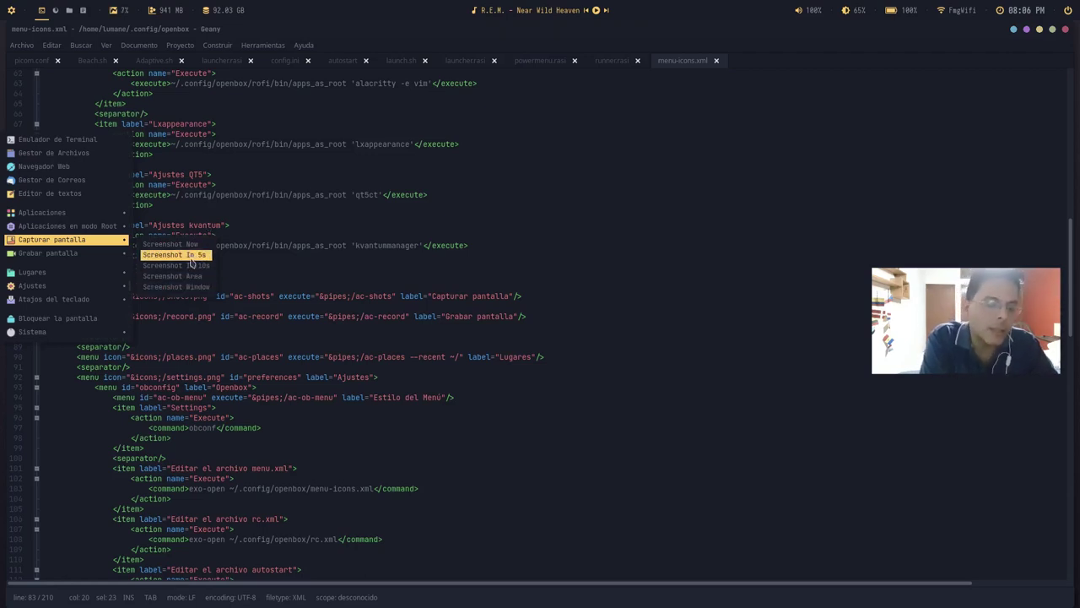
left_click(378, 224)
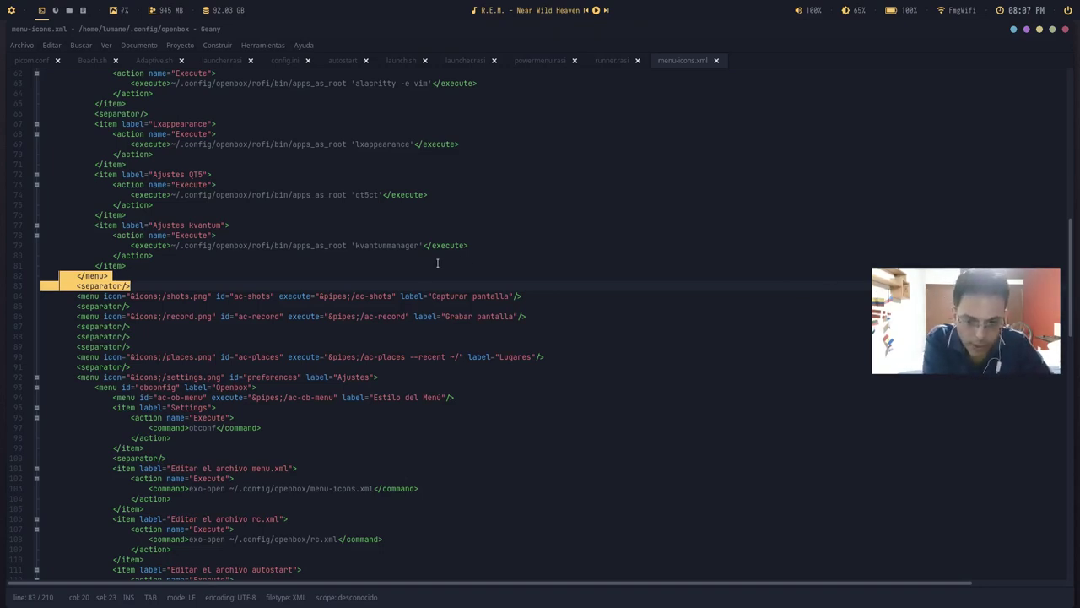
Step: Point out the Capturar pantalla line with its ac-shots pipe and the Grabar pantalla line in menu-icons.xml
left_click(181, 296)
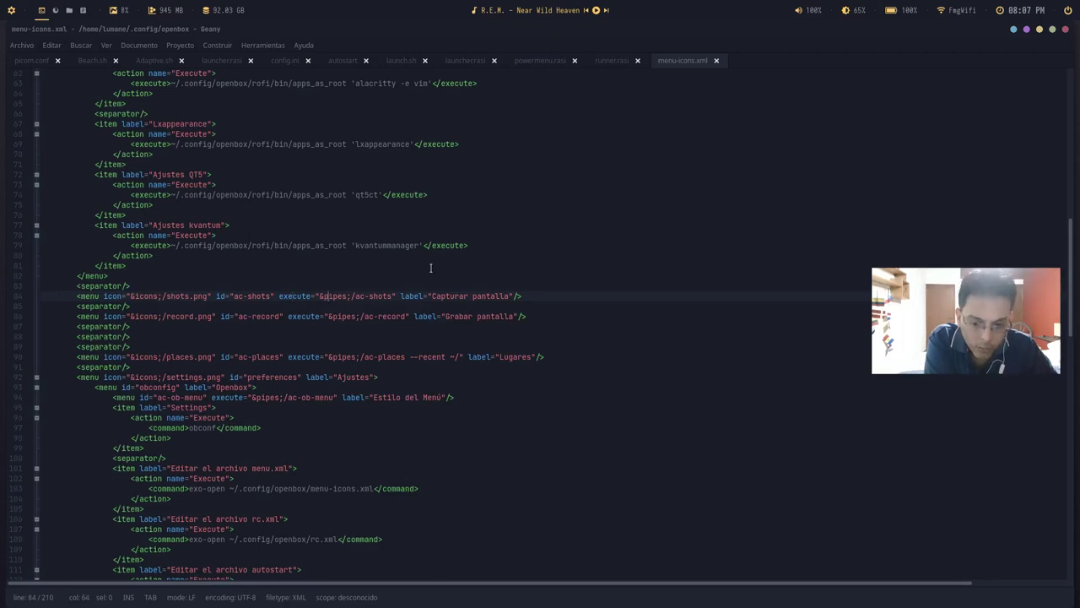
left_click(358, 297)
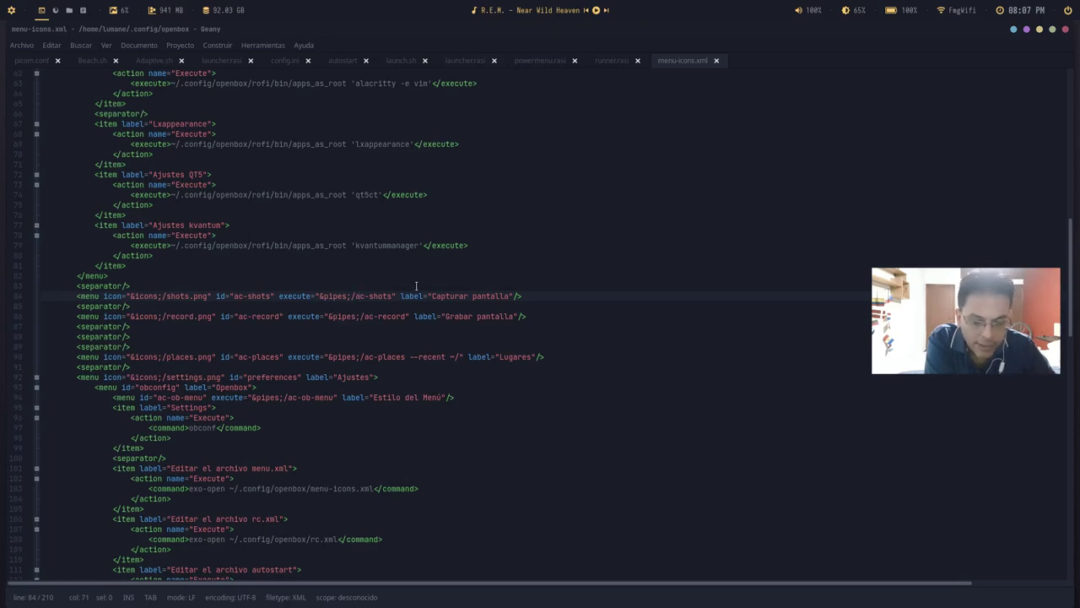
left_click_drag(404, 295, 484, 288)
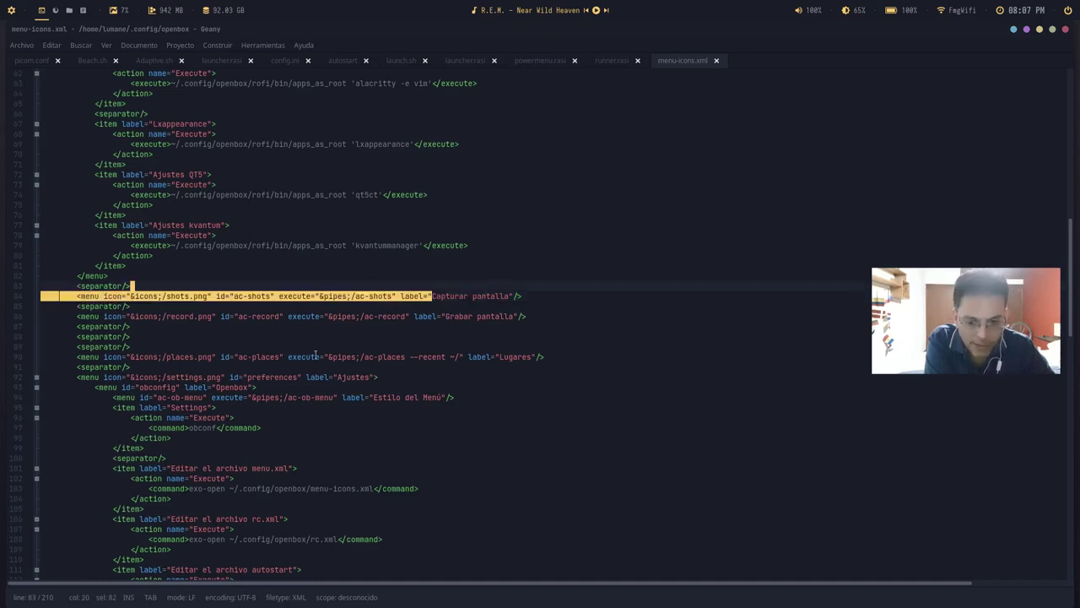
left_click(515, 316)
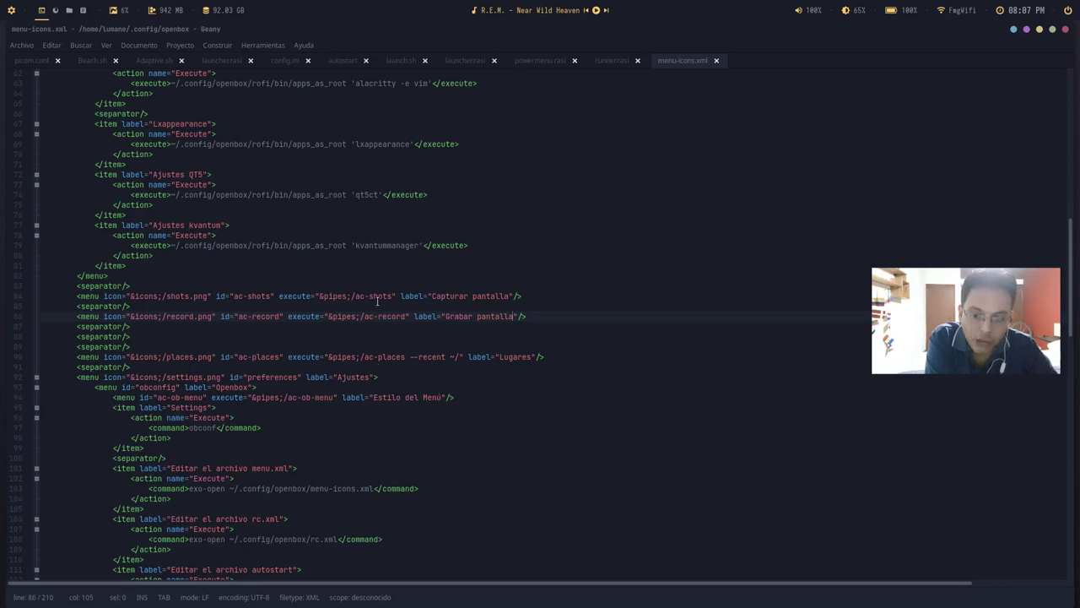
Step: Reopen the desktop menu to look over its entries and the Capturar pantalla options down to Screenshot Window, and close it
right_click(2, 187)
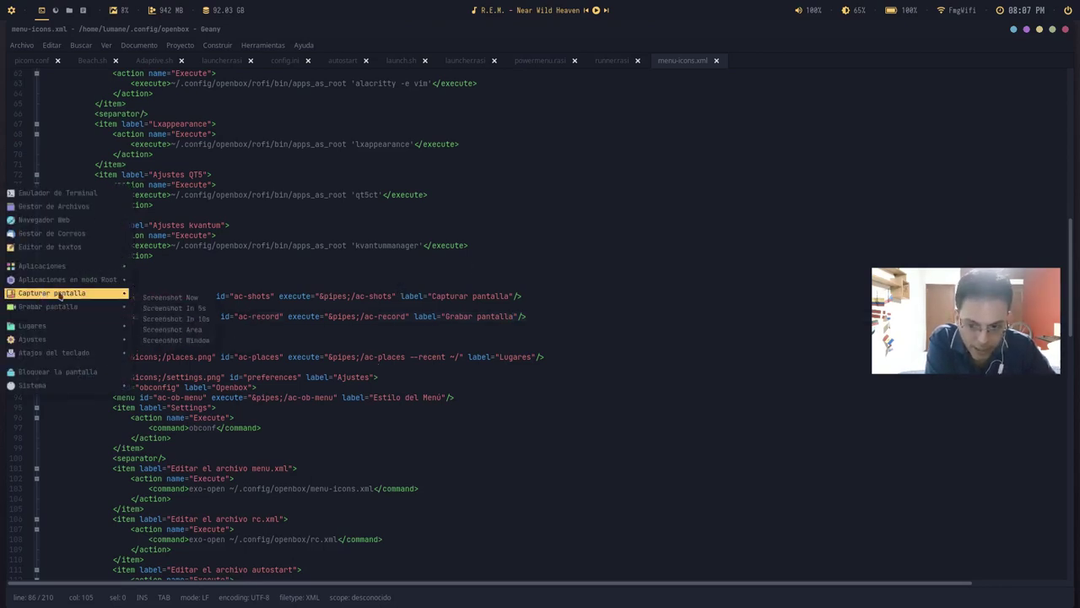
key("e")
key("g")
key("s")
key("a")
key("e")
key("l")
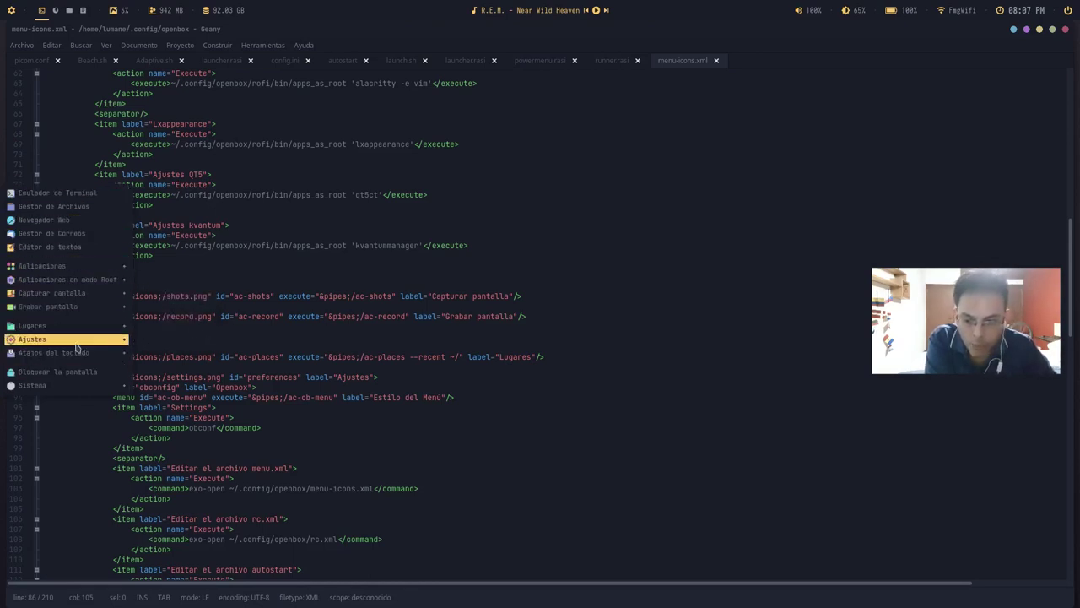
mouse_move(75, 312)
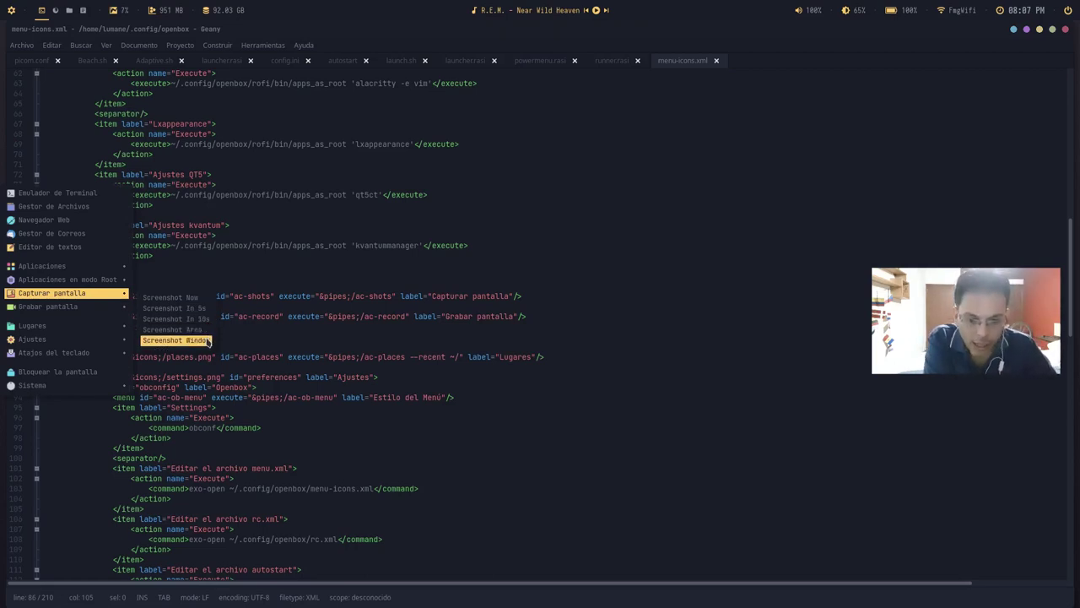
left_click(591, 337)
Step: Highlight the ac-record script name in the Grabar pantalla line and point out the start of the Ajustes menu
left_click(501, 305)
left_click_drag(352, 295, 406, 318)
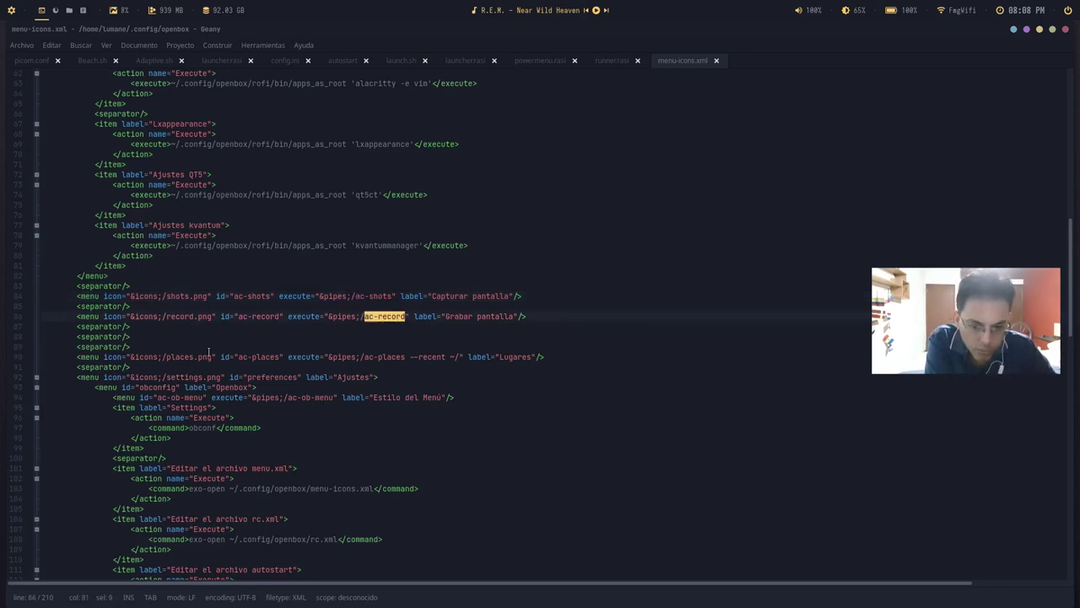
scroll(259, 418, "down", 1)
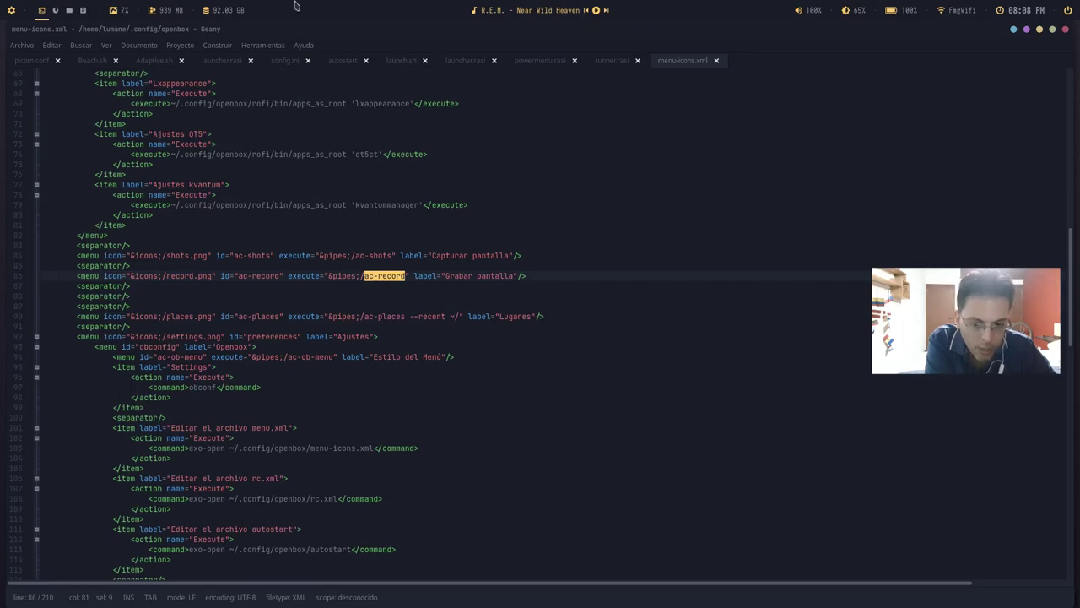
left_click(319, 336)
left_click(363, 336)
key("Down")
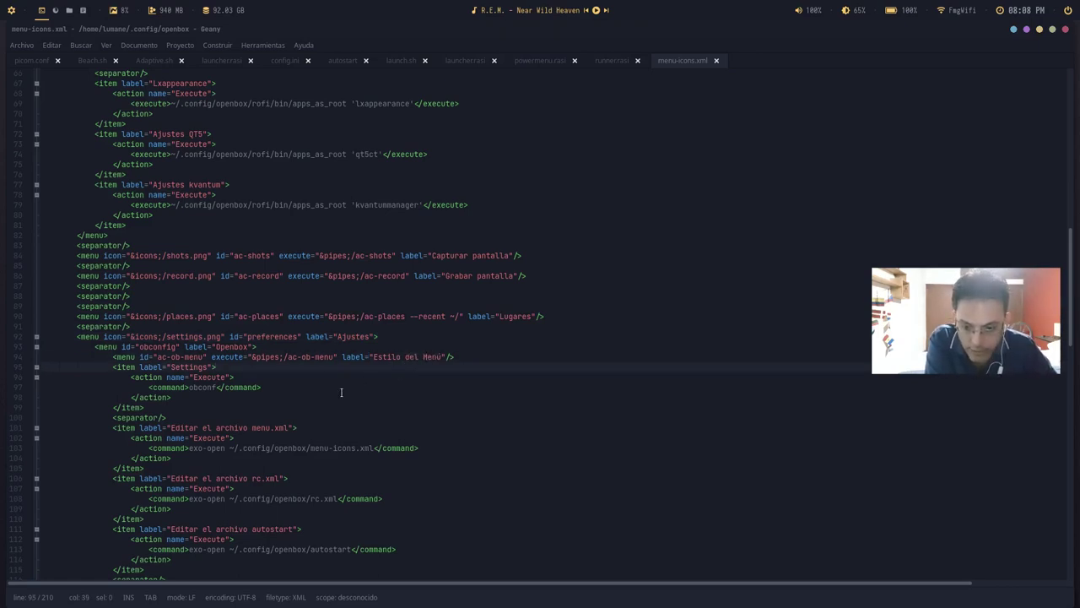
Step: Review the remaining Ajustes and Sistema entries of menu-icons.xml and highlight the Apagar el equipo label
scroll(341, 389, "down", 2)
scroll(323, 423, "down", 3)
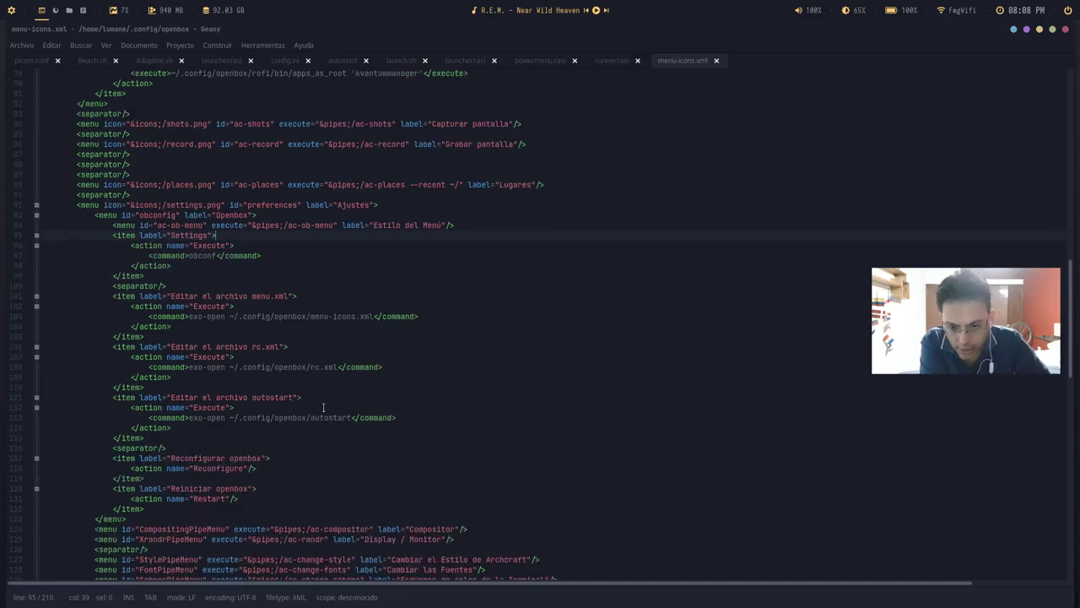
scroll(245, 287, "down", 1)
scroll(351, 354, "down", 15)
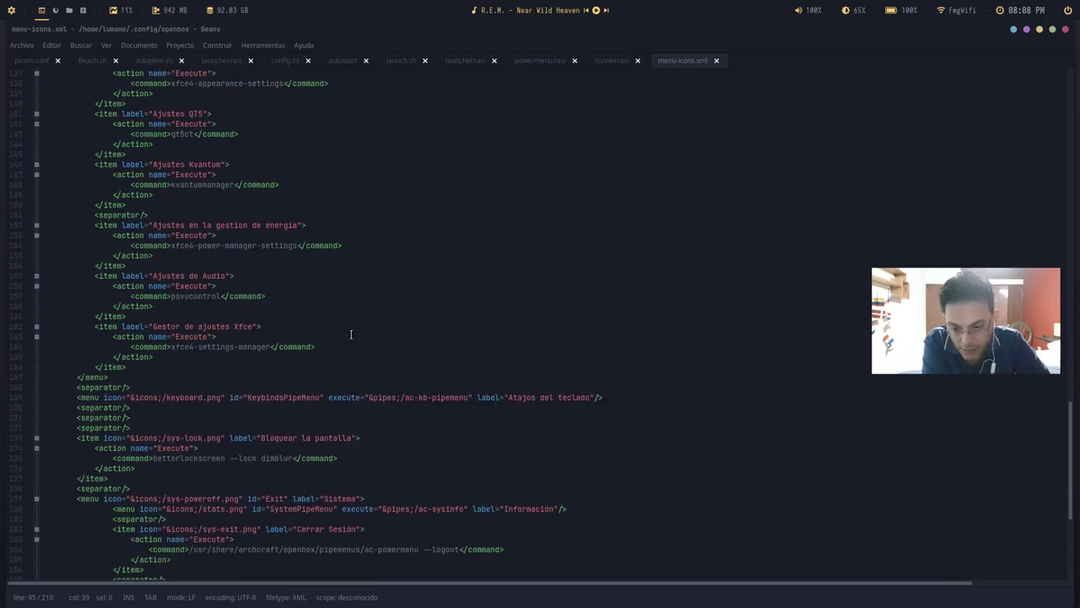
scroll(341, 209, "down", 8)
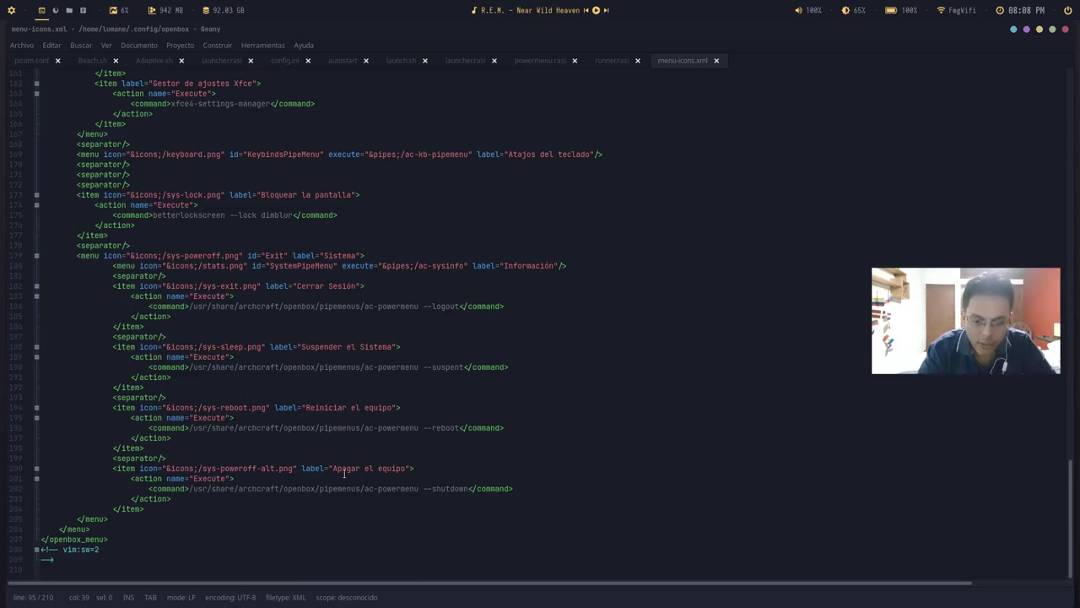
left_click_drag(336, 470, 374, 469)
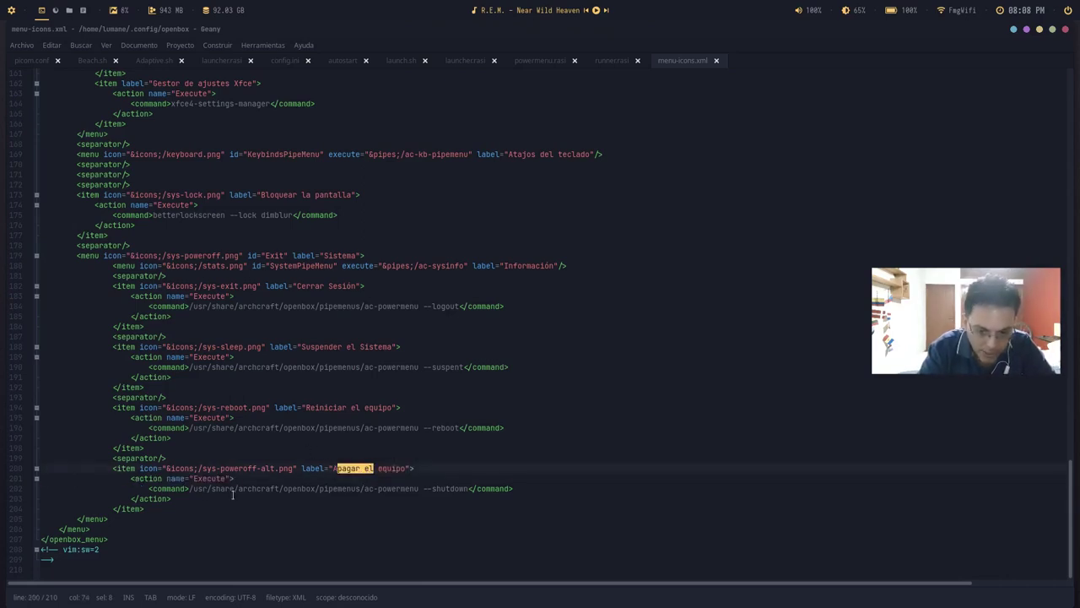
Step: Point out the Execute action of the Apagar el equipo item and trace its ac-powermenu --shutdown command path
left_click_drag(202, 478, 236, 478)
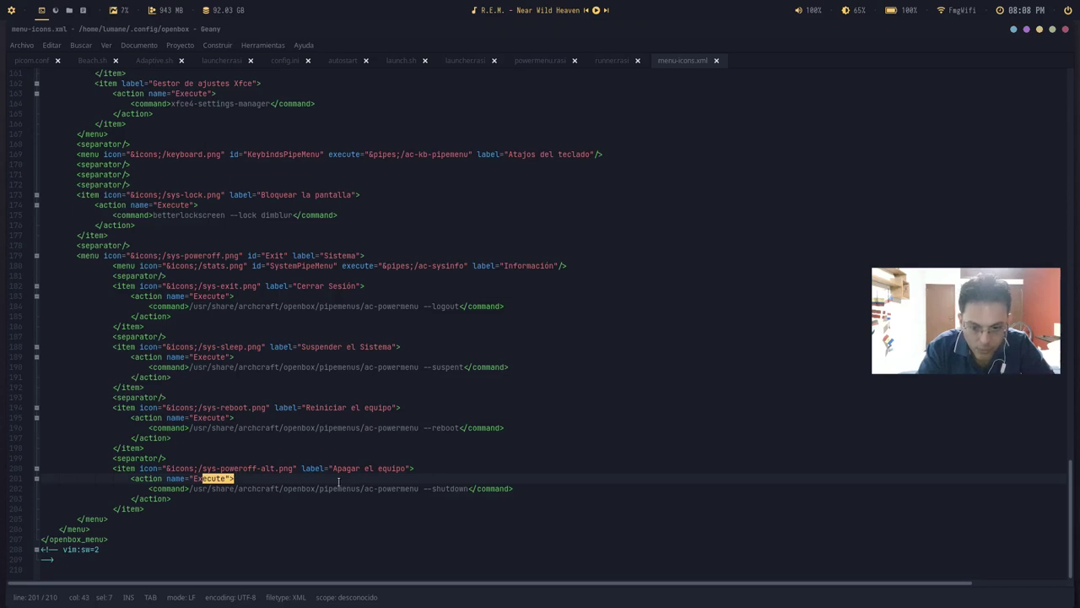
left_click(169, 488)
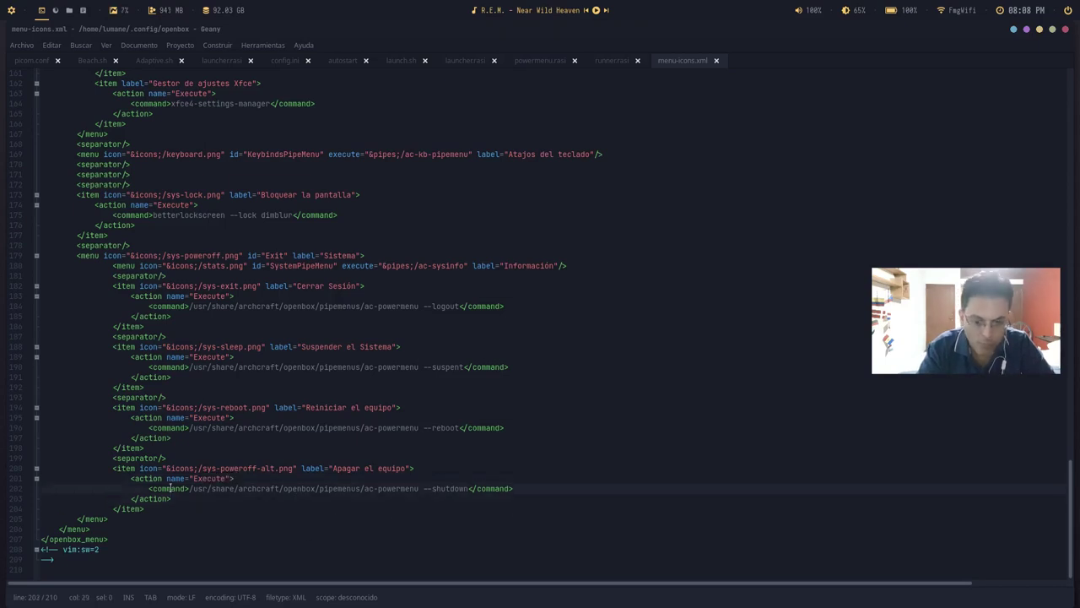
left_click(274, 489)
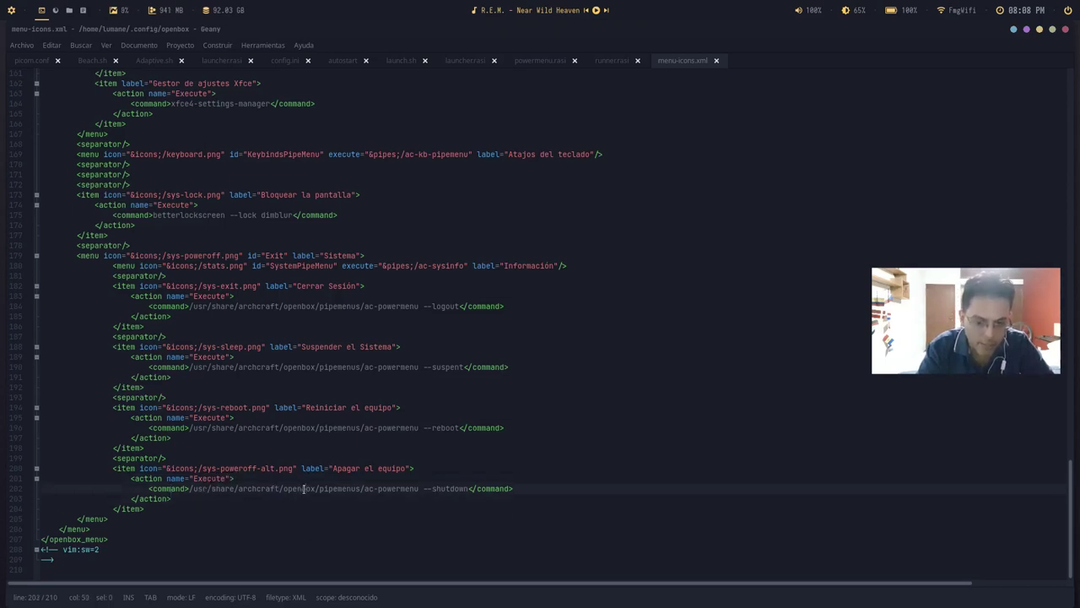
left_click(357, 489)
key("Right")
key("Right")
key("Right")
key("Right")
key("Right")
key("Right")
key("Right")
key("Right")
key("Right")
key("Right")
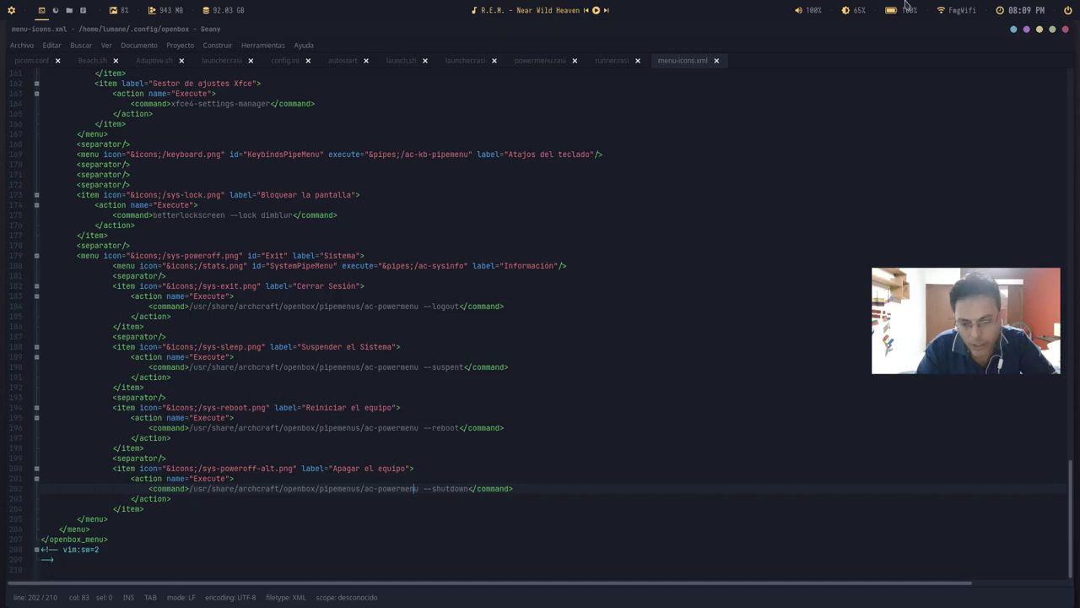
Step: Minimize the editor and open the desktop menu to look over its entries
left_click(1027, 30)
right_click(5, 173)
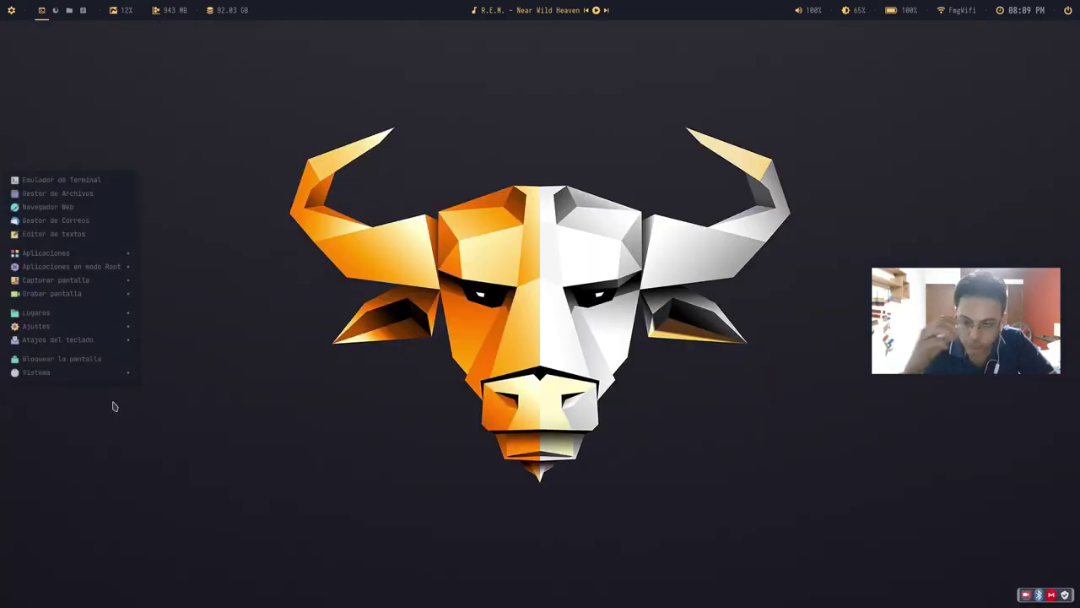
mouse_move(116, 255)
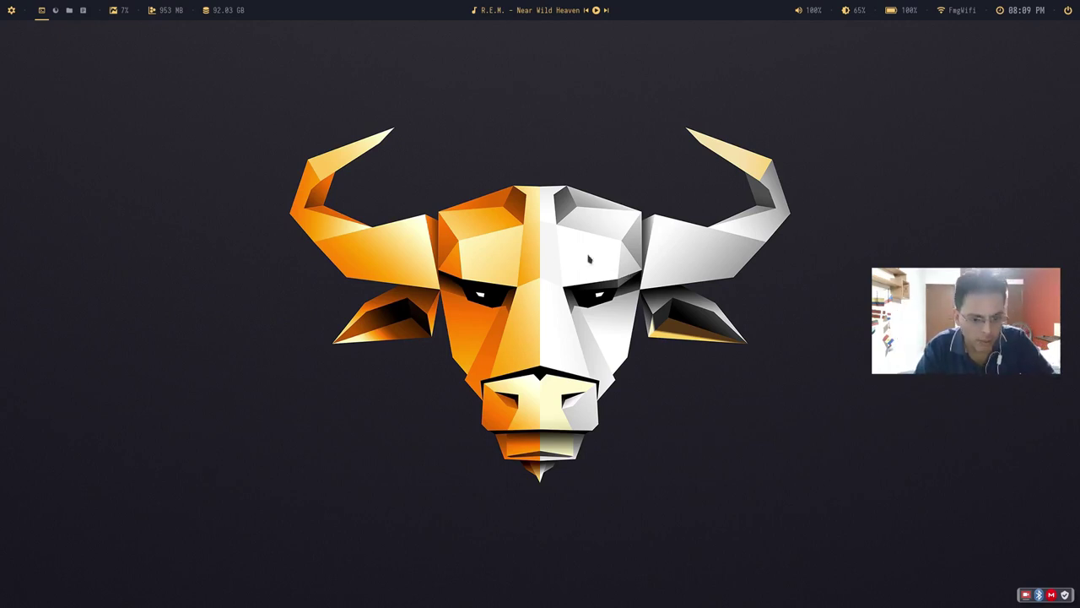
Step: Show the rofi application launcher over the desktop several times and dismiss it
key("super+d")
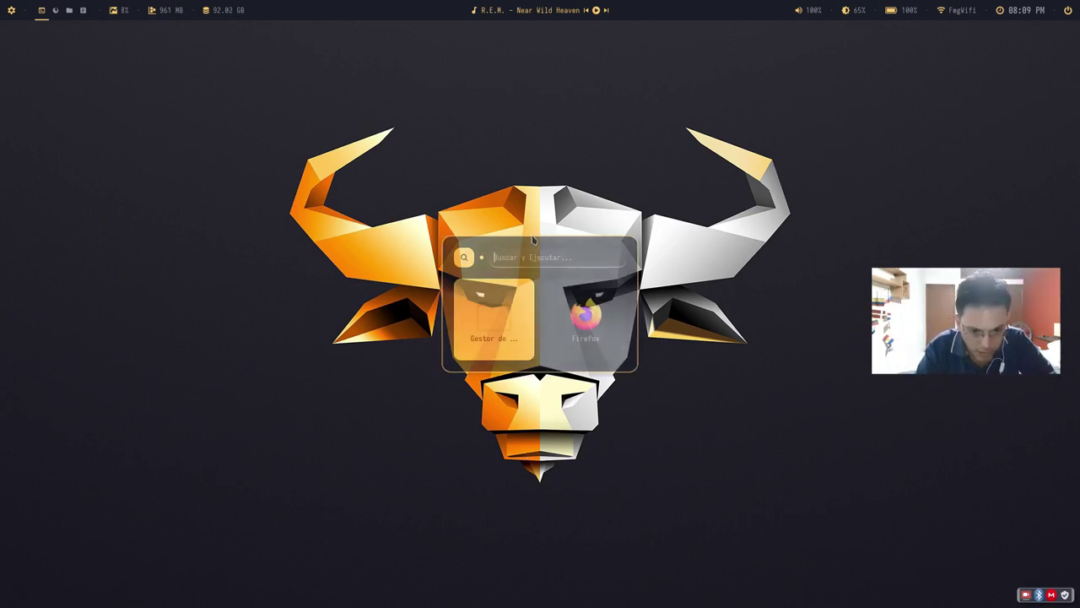
left_click(456, 299)
key("super+d")
key("Escape")
key("super+d")
key("Escape")
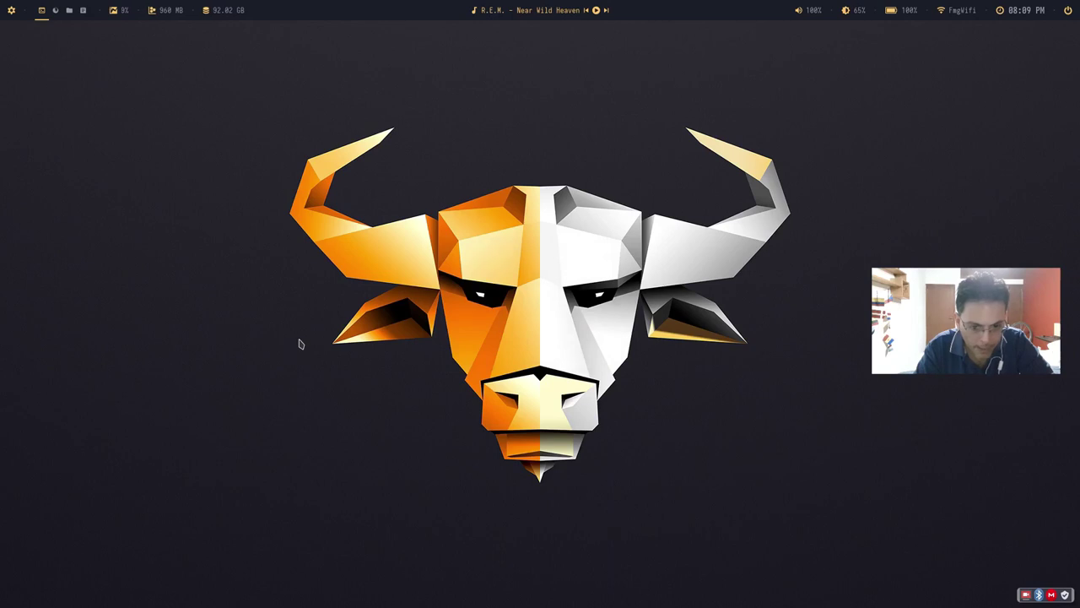
Step: Switch to the file manager and go from the pipemenus folder to .config/openbox/rofi/bouquet in the home folder
key("alt+Tab")
key("alt+Tab")
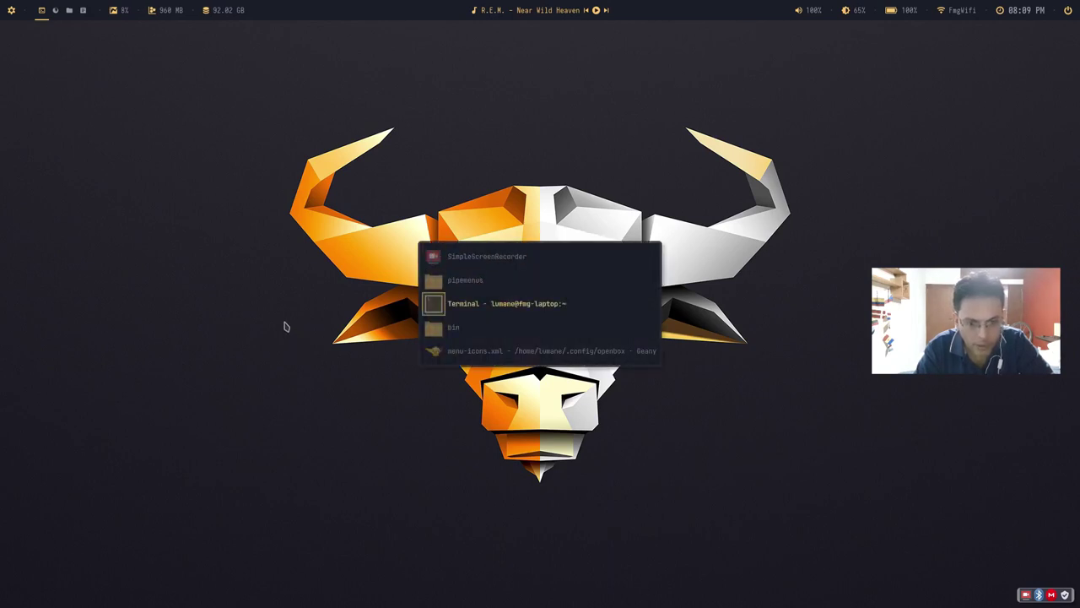
key("alt+Tab")
key("alt+Tab")
key("alt+Tab")
key("alt+Tab")
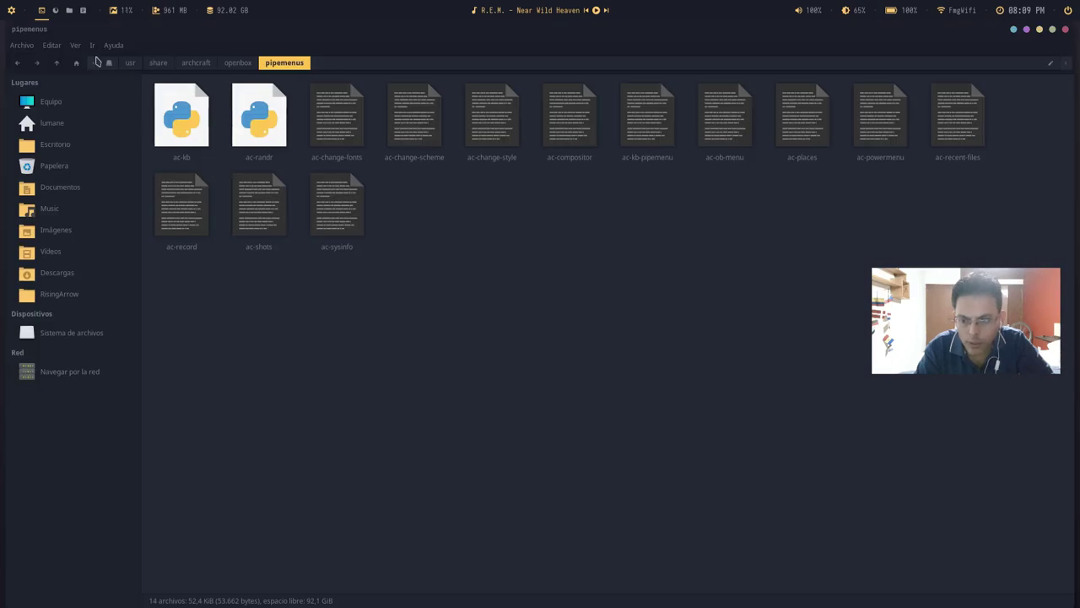
left_click(65, 103)
left_click(118, 125)
double_click(338, 126)
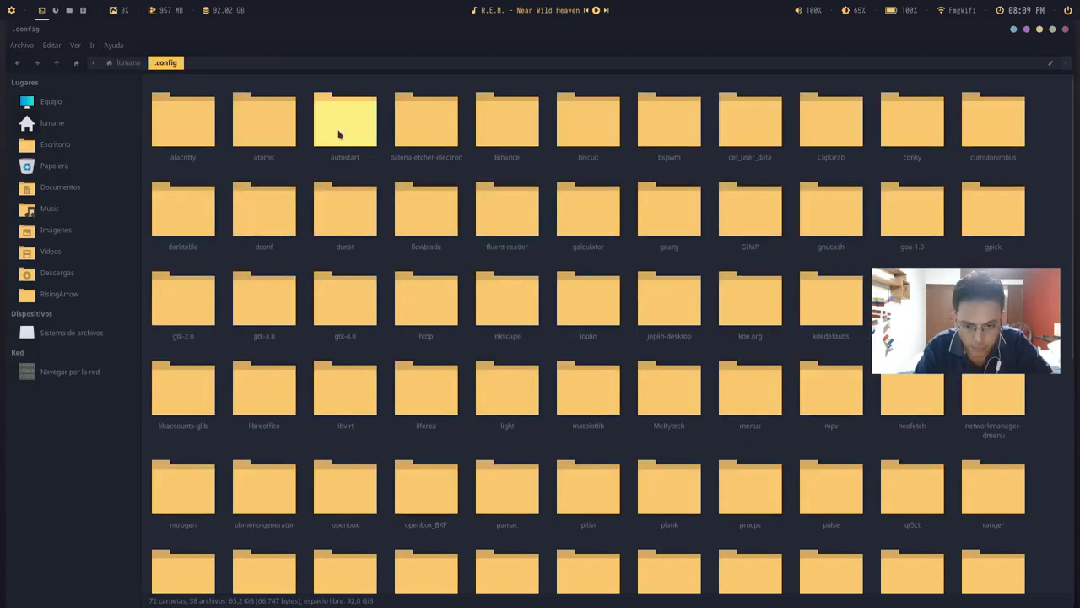
double_click(349, 511)
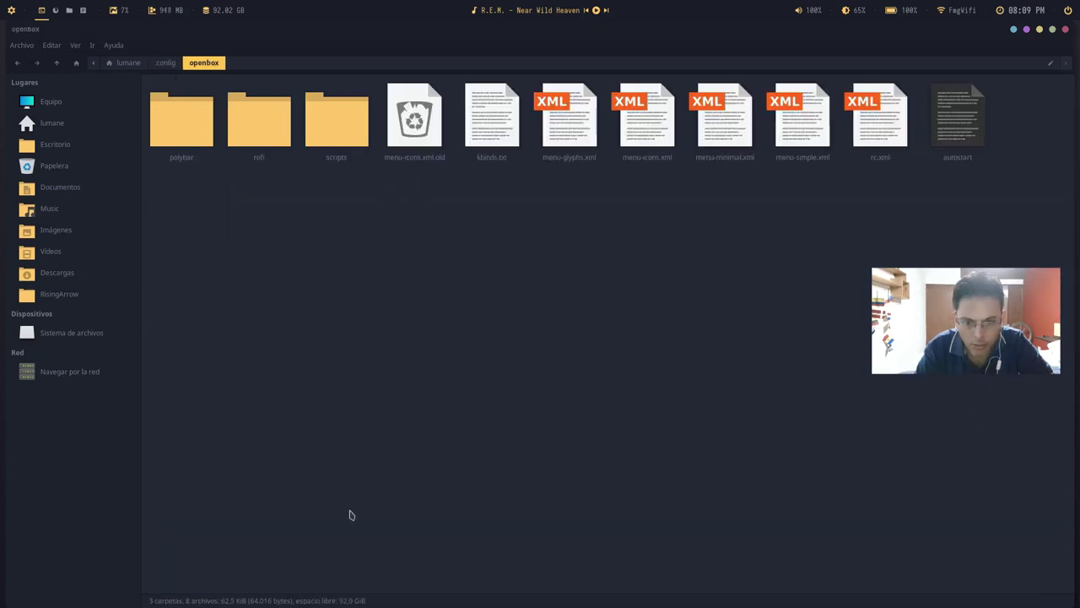
double_click(260, 123)
double_click(505, 137)
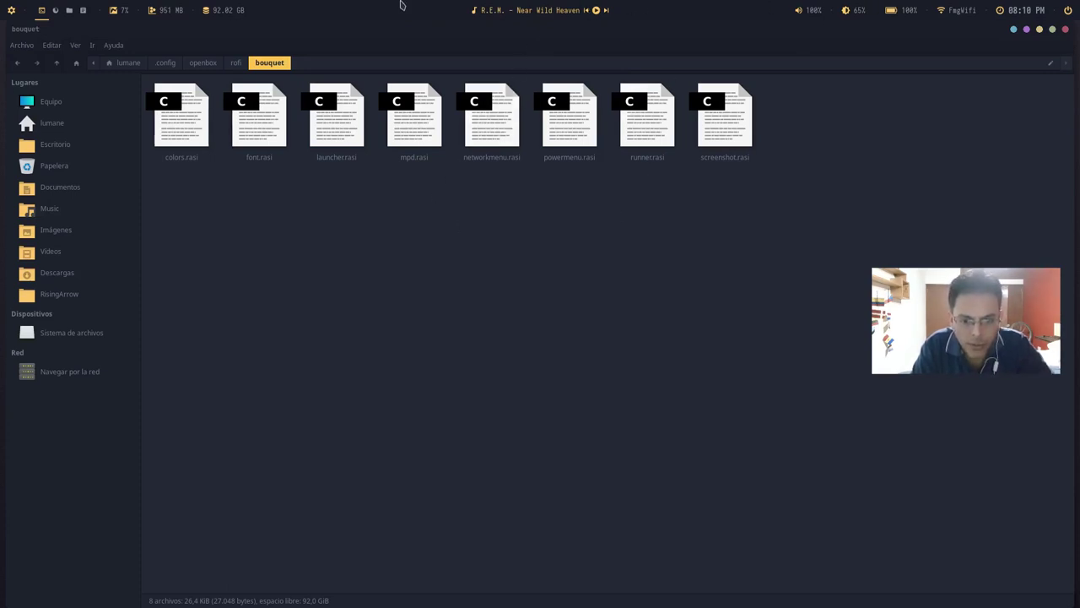
Step: Open launcher.rasi in Geany, point out its configuration block and briefly show the application launcher it styles
right_click(341, 137)
left_click(397, 140)
scroll(363, 135, "up", 10)
left_click(219, 114)
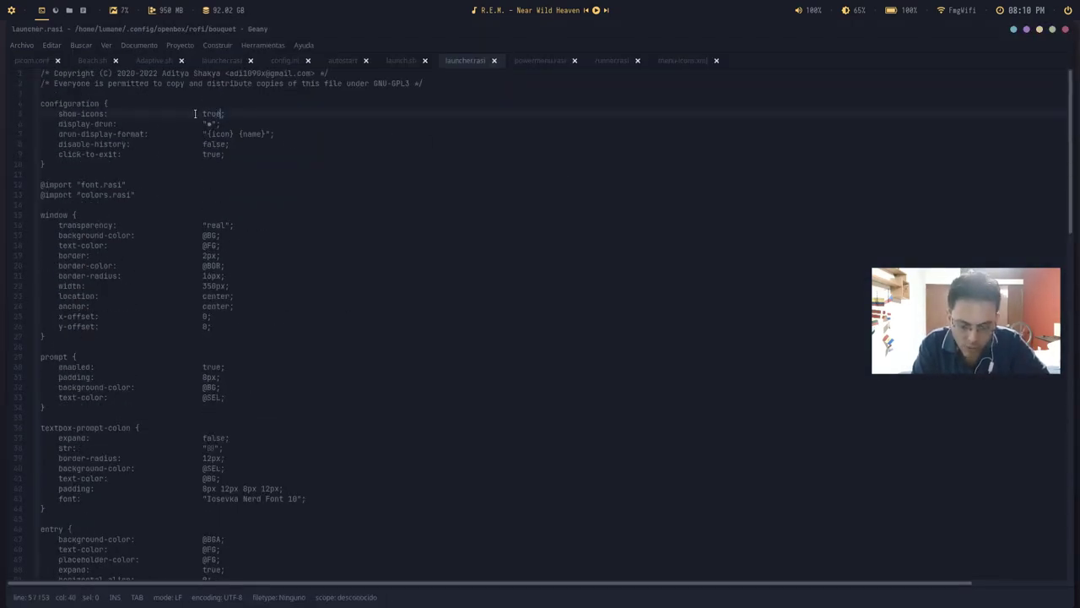
left_click(259, 102)
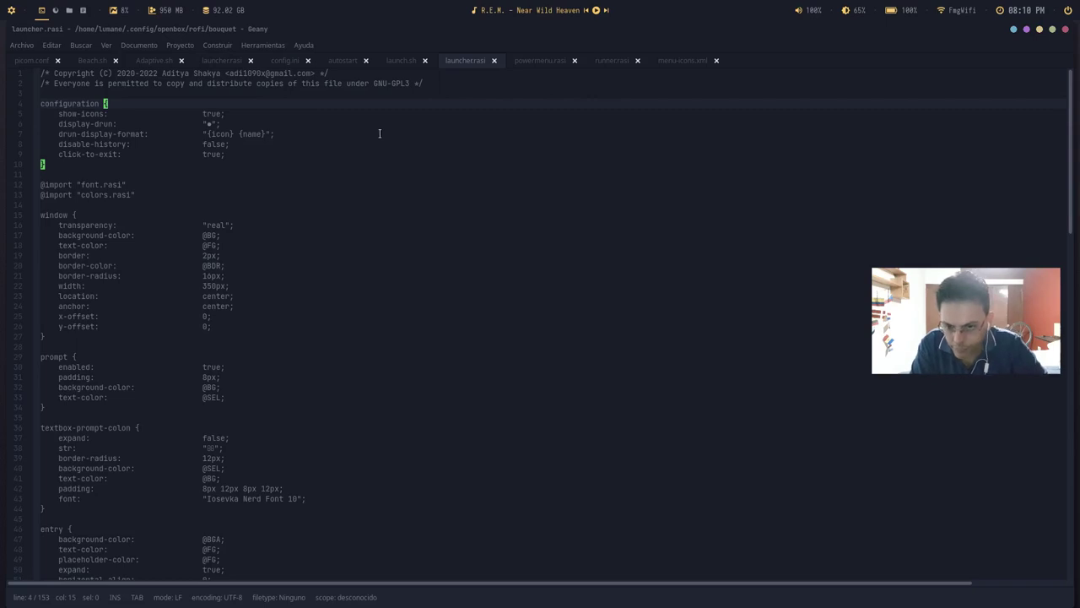
key("super+d")
key("Escape")
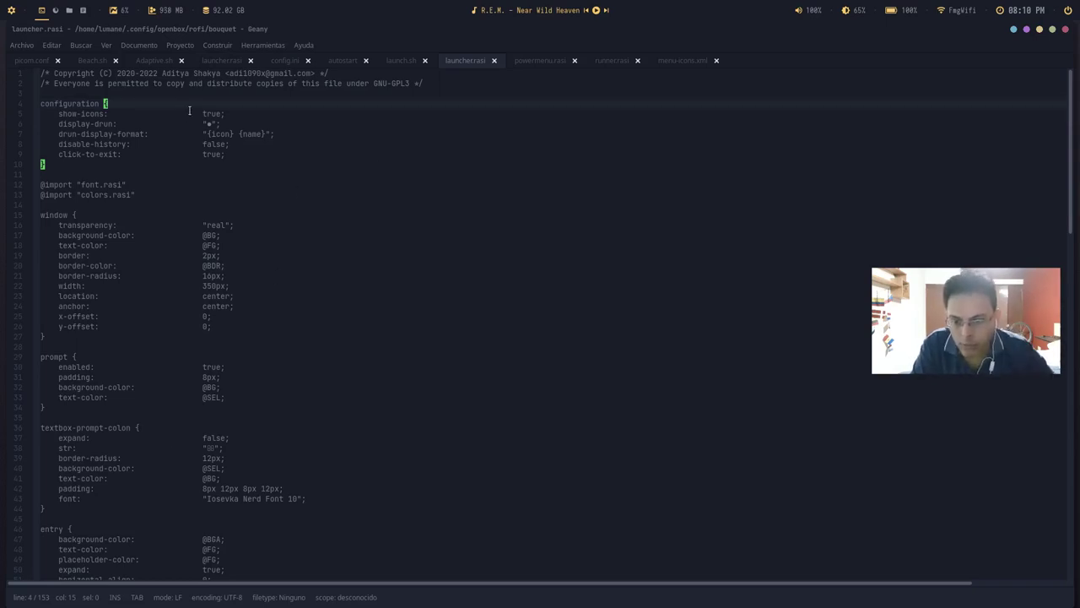
Step: Examine launcher.rasi from the configuration block through the font and color imports, window settings and remaining sections
key("Down")
key("Down")
key("Down")
key("Down")
key("Down")
key("Down")
key("Down")
key("Down")
key("Down")
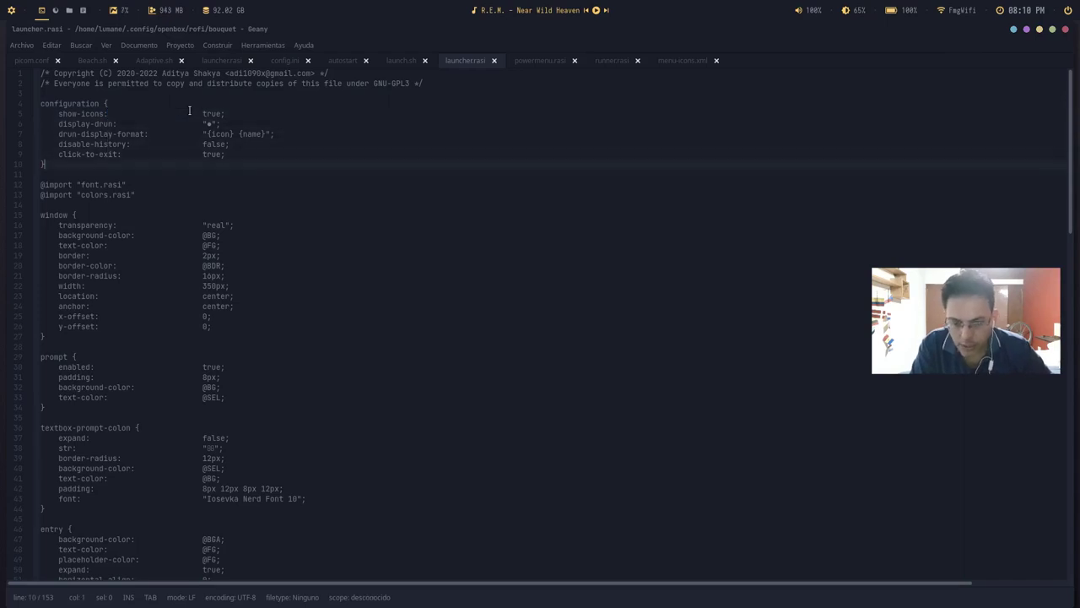
key("Down")
key("Down")
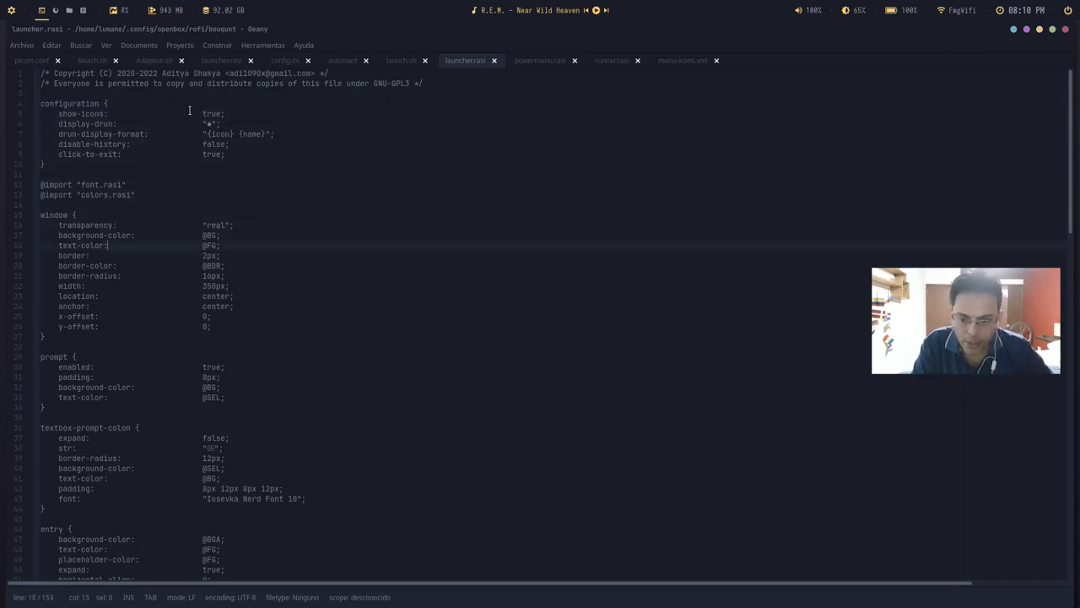
key("Up")
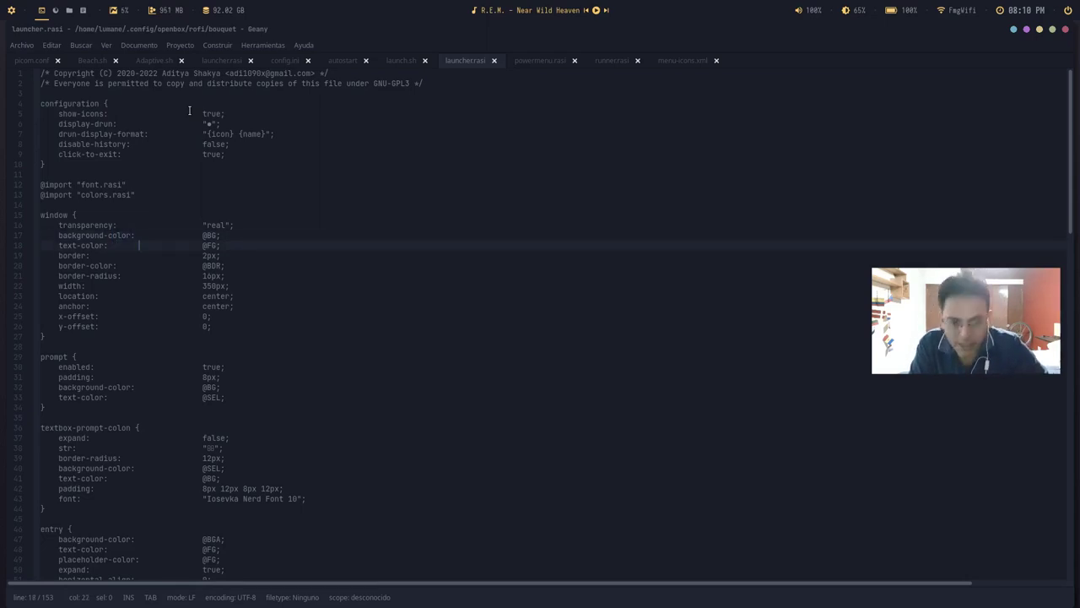
scroll(620, 287, "down", 12)
scroll(549, 321, "up", 12)
Step: Return to the file manager, revisit the rofi theme folders and open colors.rasi from the bouquet folder
key("alt+Tab")
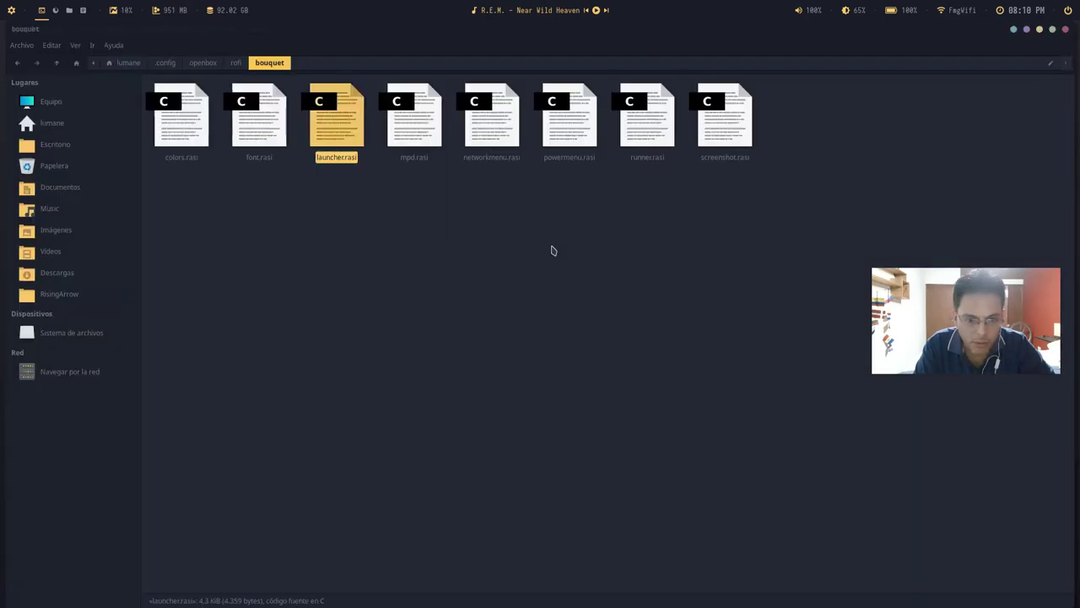
left_click(236, 64)
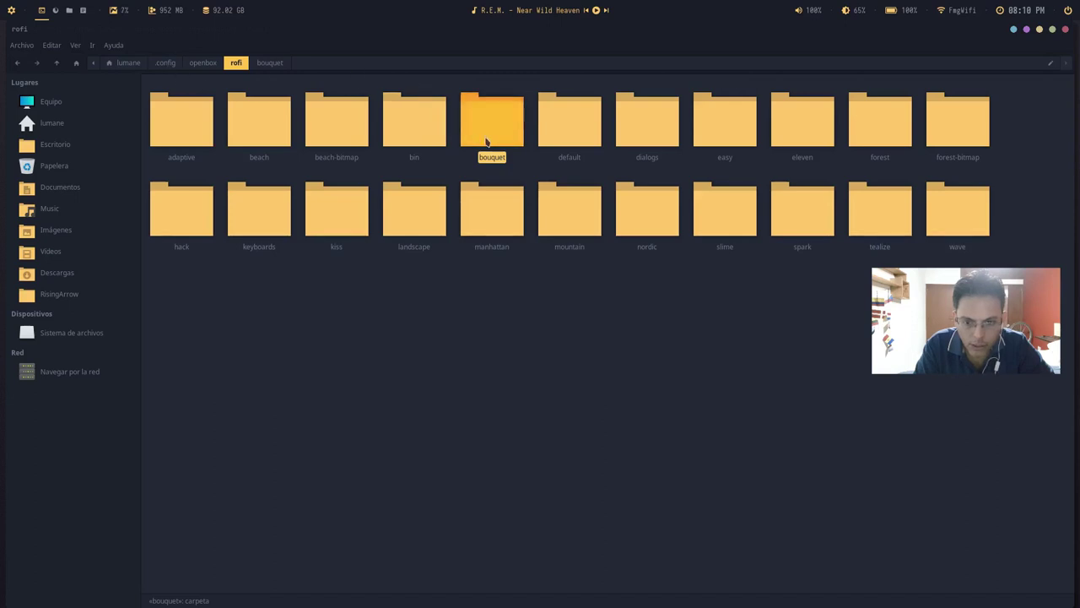
double_click(495, 120)
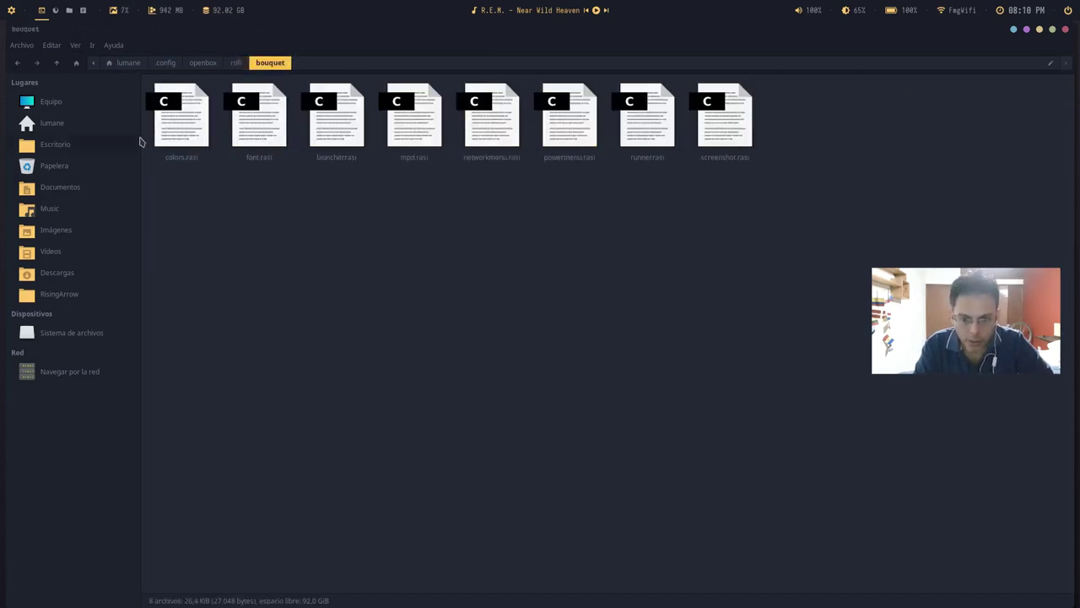
left_click(183, 133)
double_click(187, 140)
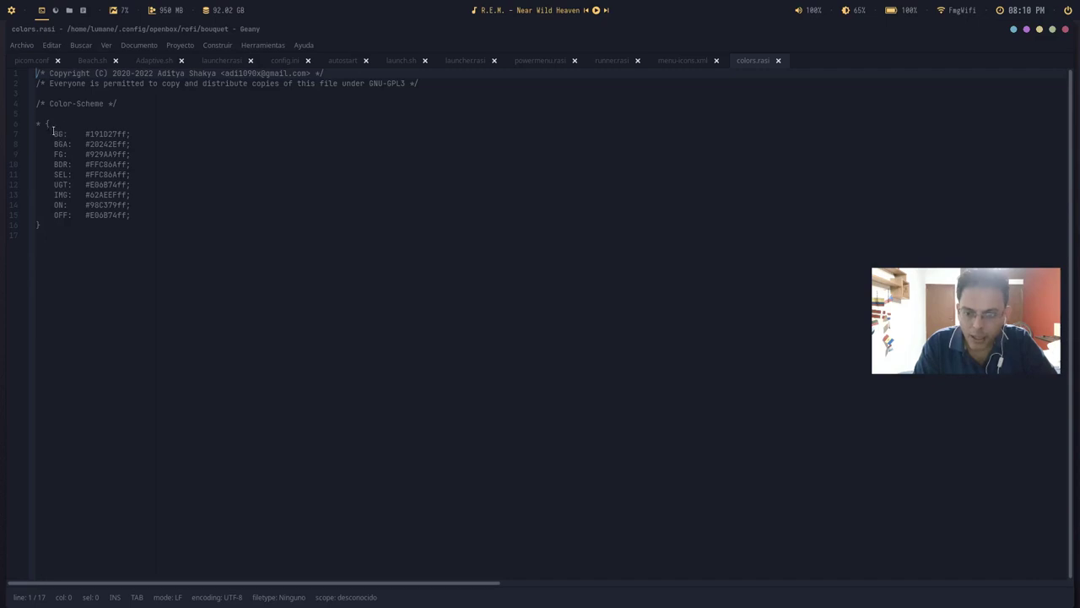
Step: Highlight the BG and BGA names and their hex color values in colors.rasi
left_click_drag(53, 133, 63, 130)
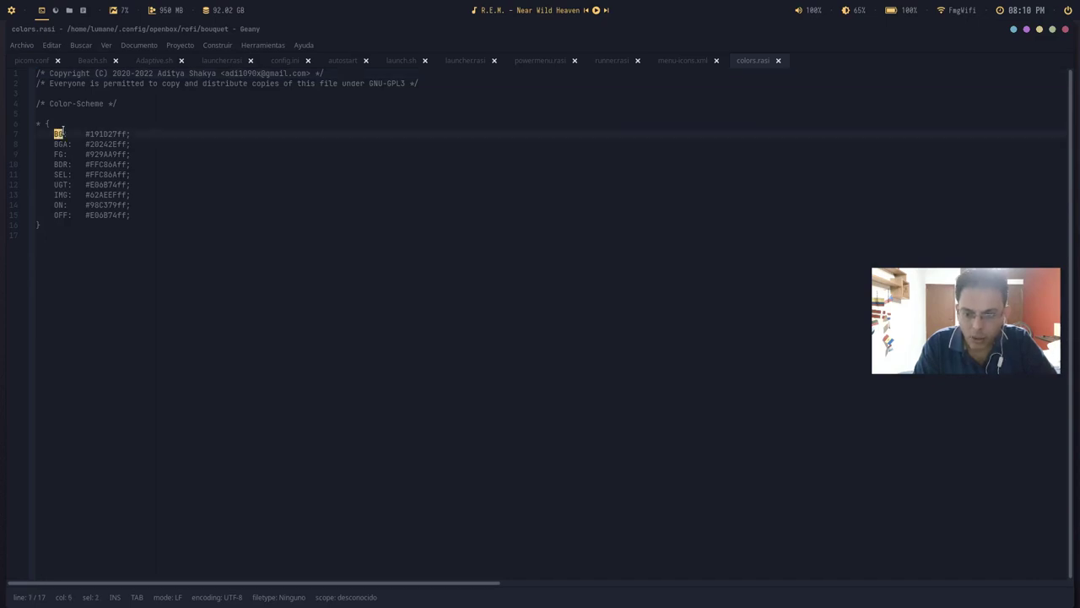
double_click(104, 133)
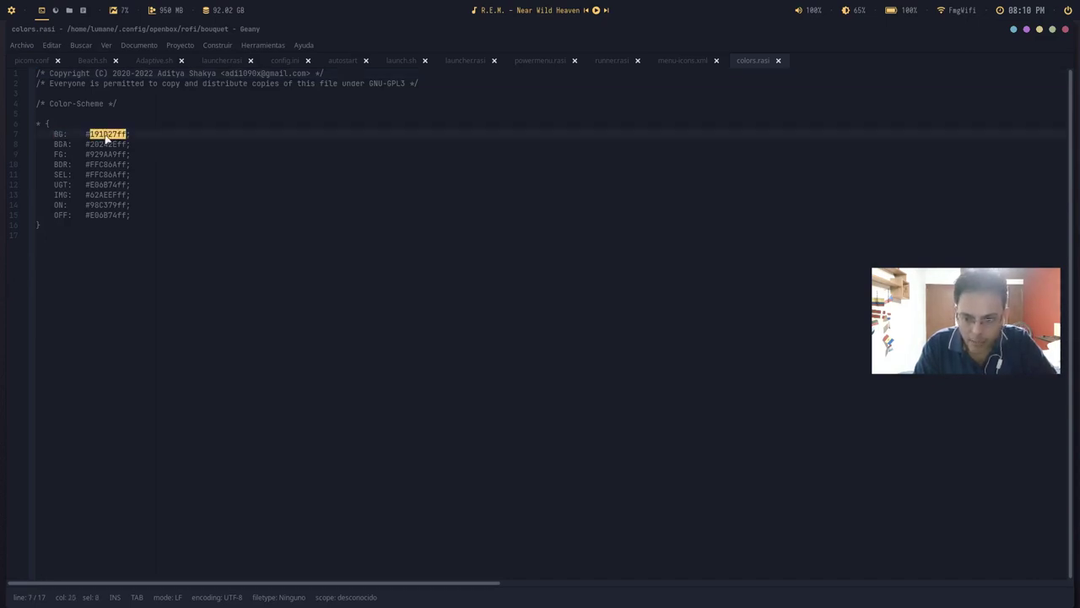
left_click(61, 143)
left_click_drag(53, 144, 68, 144)
left_click(99, 144)
double_click(98, 145)
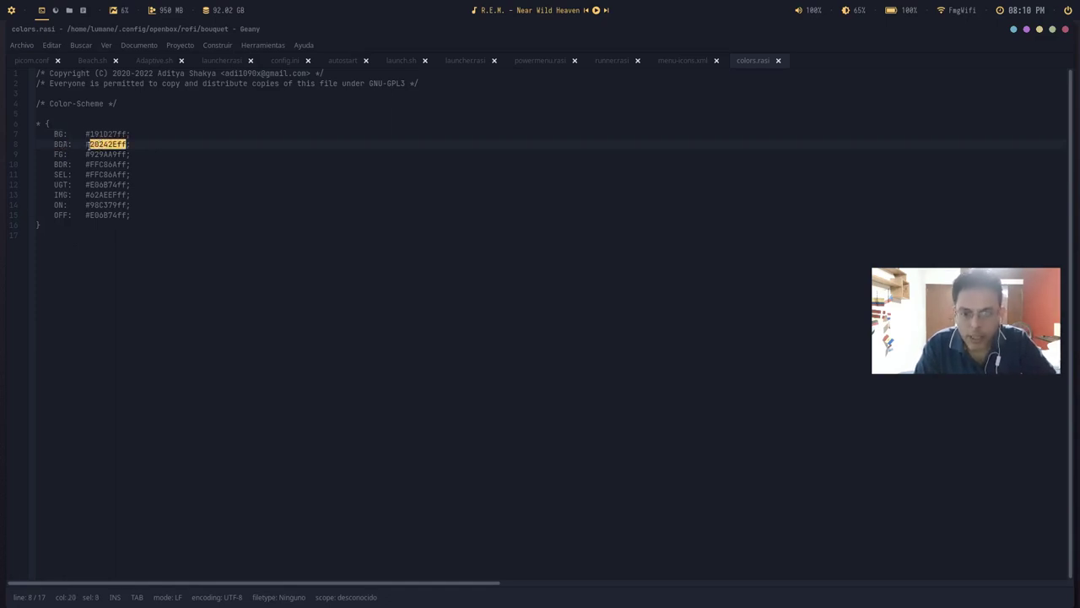
left_click(112, 133)
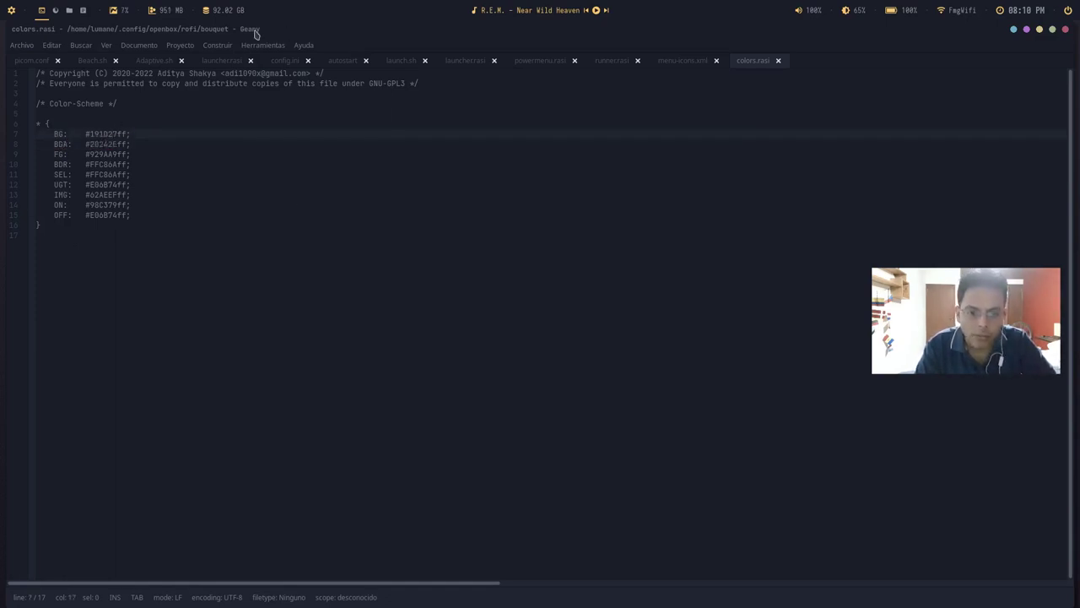
Step: Show the color selector while highlighting the BG hex value, and close it without applying a color
left_click(280, 48)
left_click(291, 88)
double_click(103, 133)
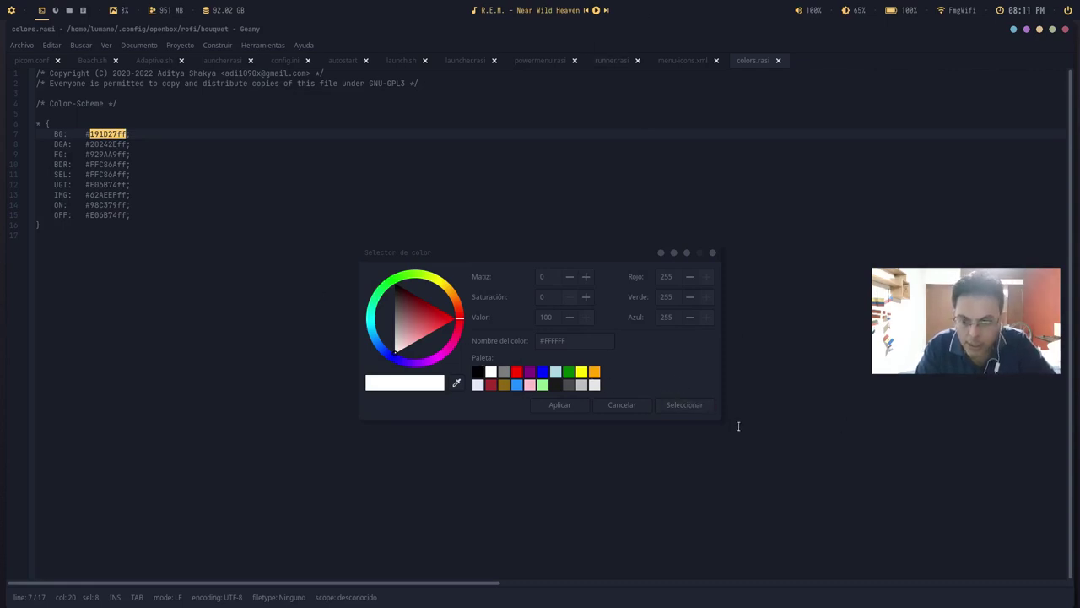
left_click(622, 405)
left_click(343, 243)
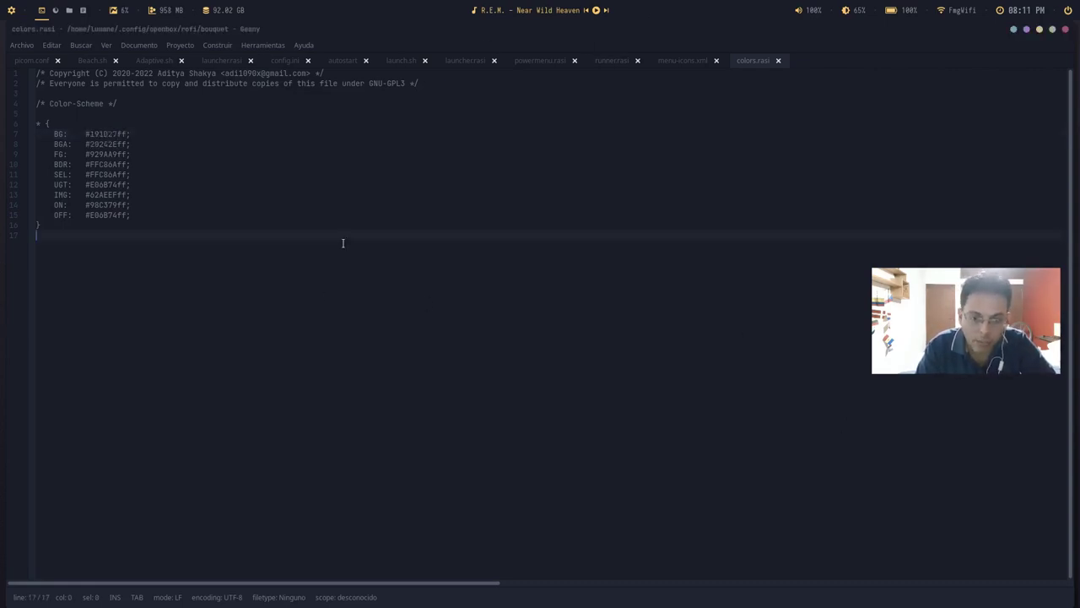
Step: Highlight the BG line and the whole list of color definitions in colors.rasi, and clear the selection
left_click_drag(63, 134, 119, 133)
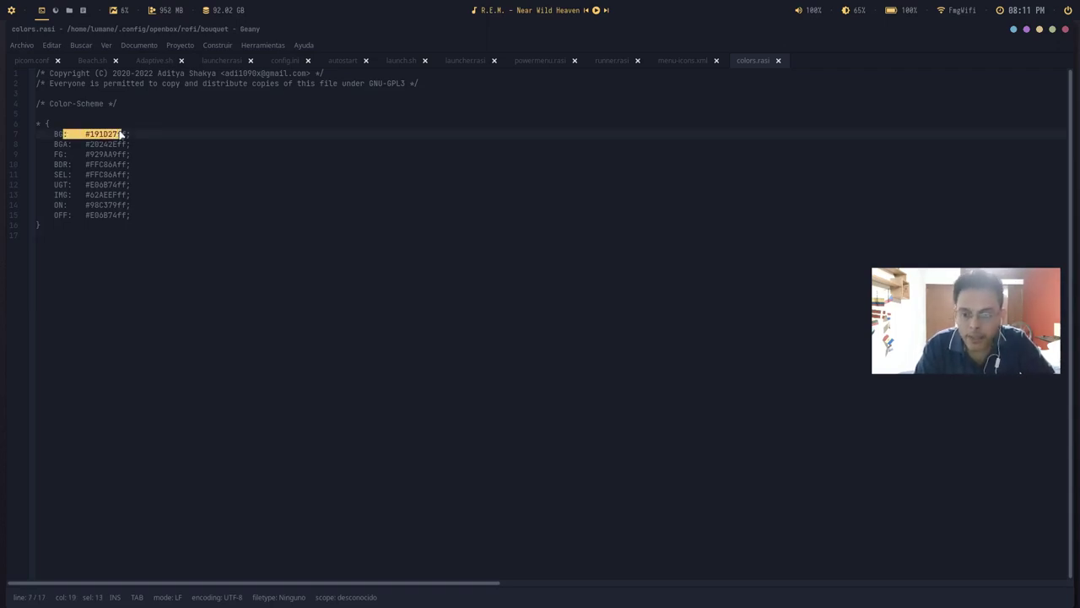
left_click(94, 133)
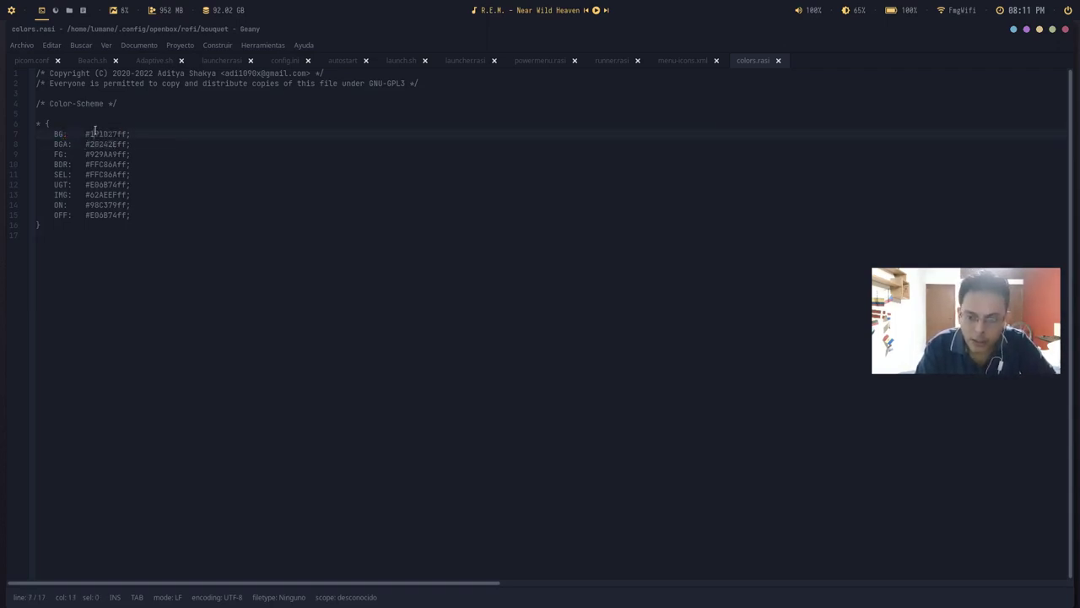
left_click_drag(55, 134, 86, 260)
right_click(140, 194)
left_click(85, 260)
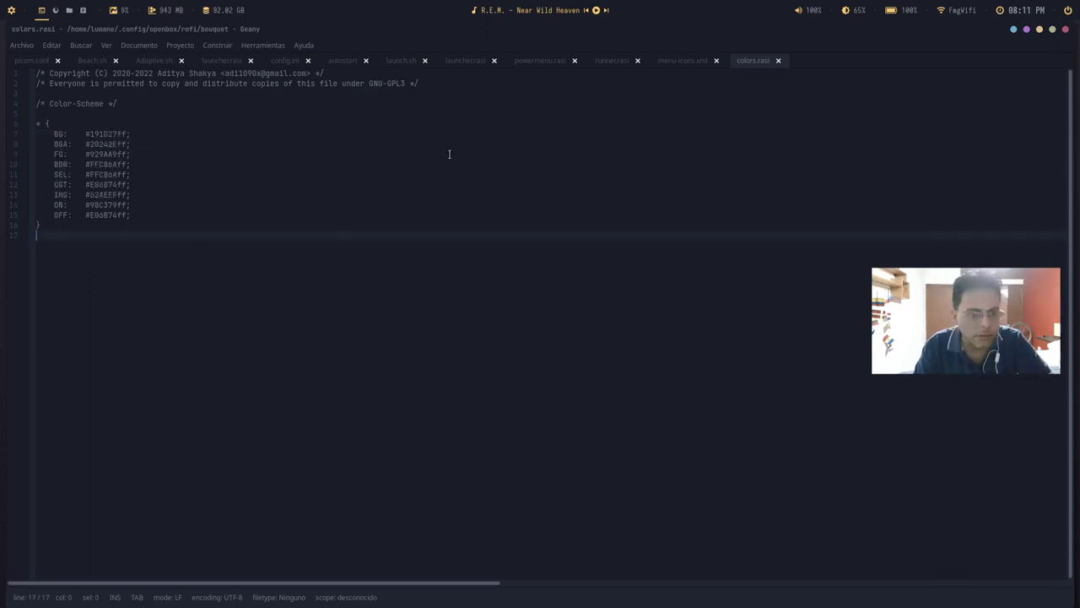
Step: Close menu-icons.xml and return to launcher.rasi after a brief look at runner.rasi
left_click(682, 61)
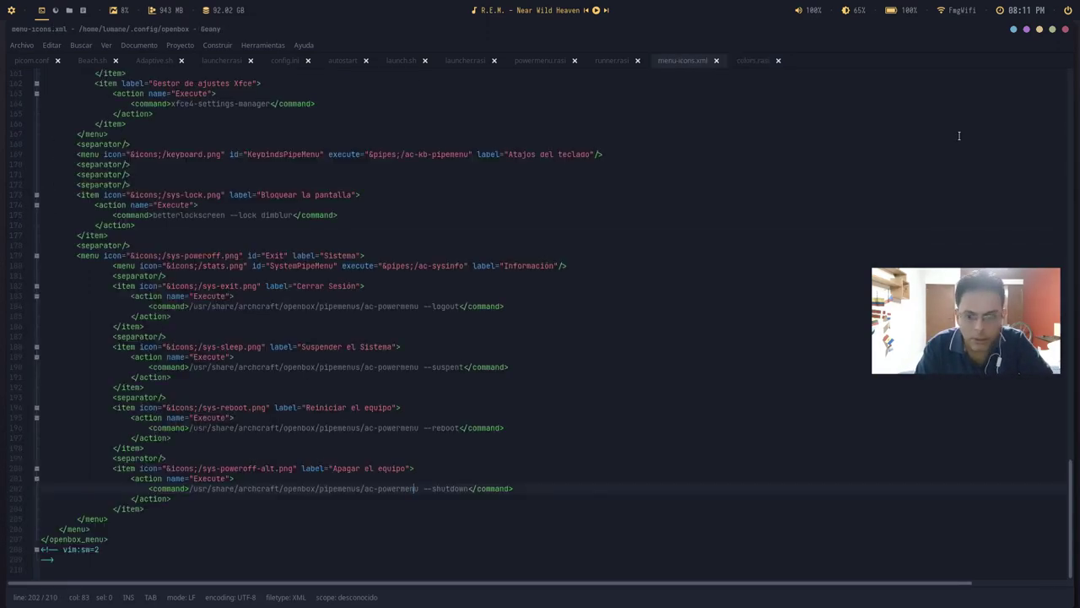
left_click(717, 61)
left_click(615, 60)
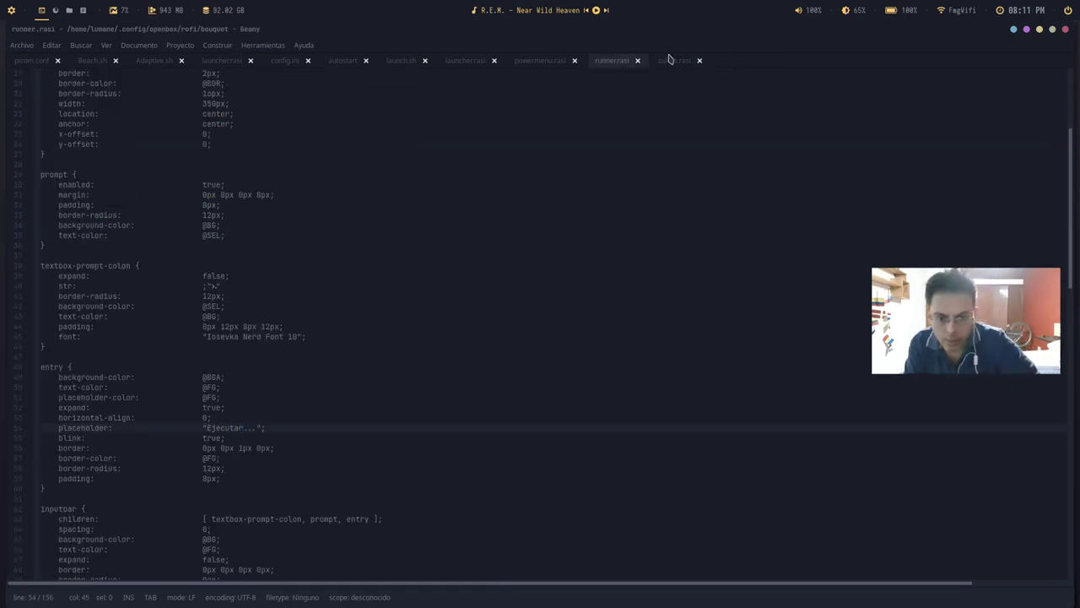
left_click(455, 62)
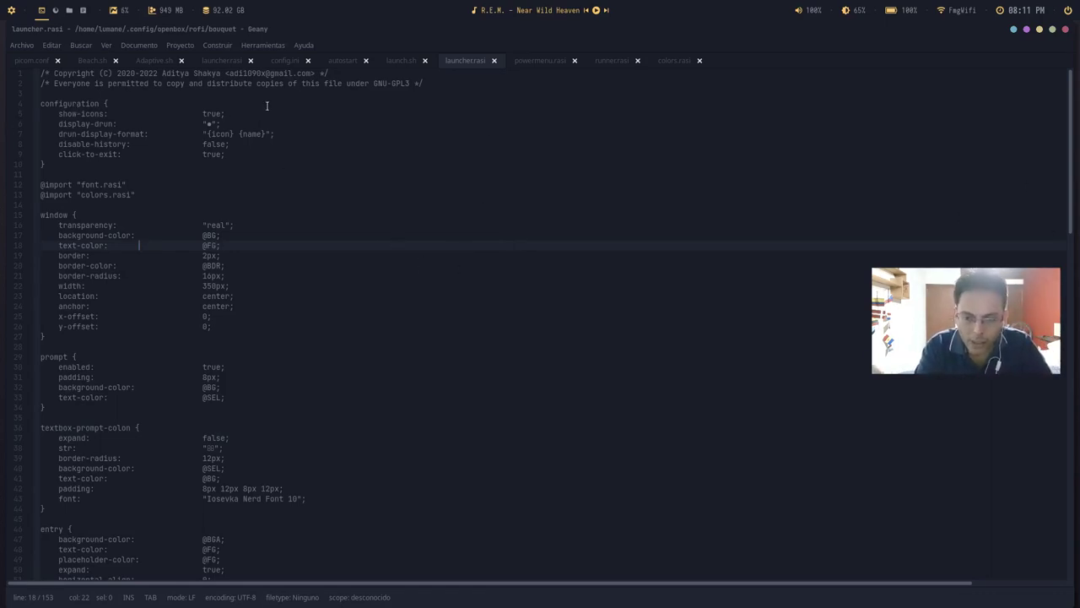
Step: Step through the window block properties in launcher.rasi, from background-color and text-color down to the x and y offsets
left_click_drag(227, 265, 214, 244)
left_click(213, 236)
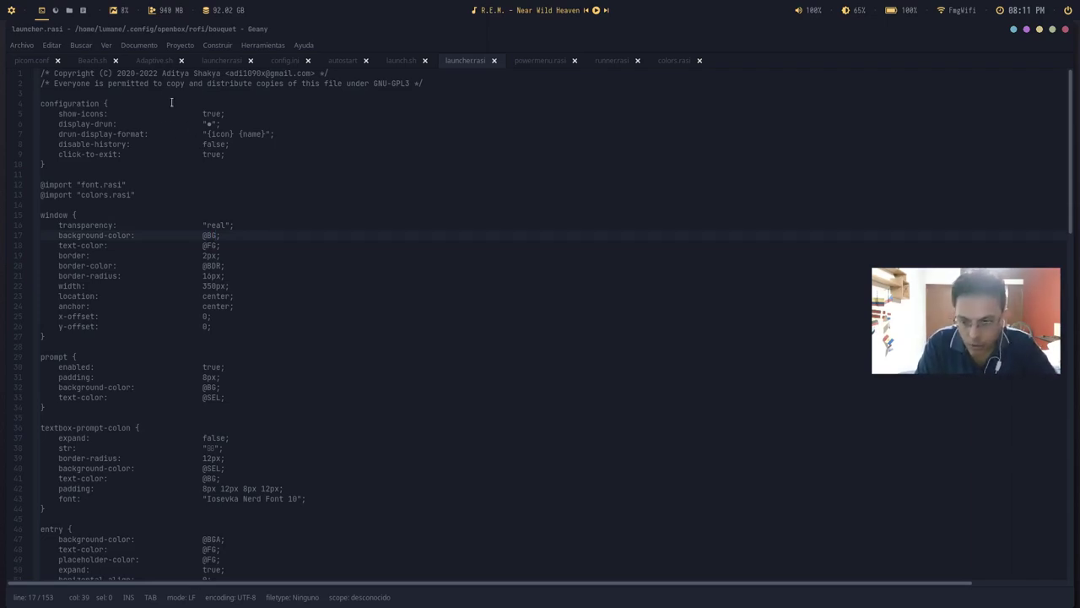
key("Down")
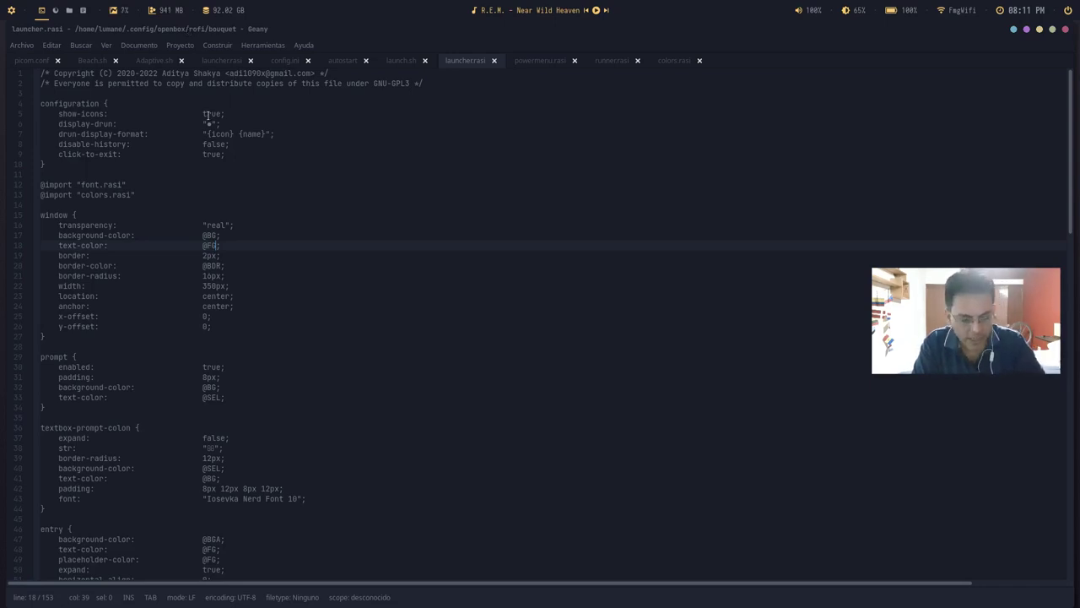
key("Left")
key("Left")
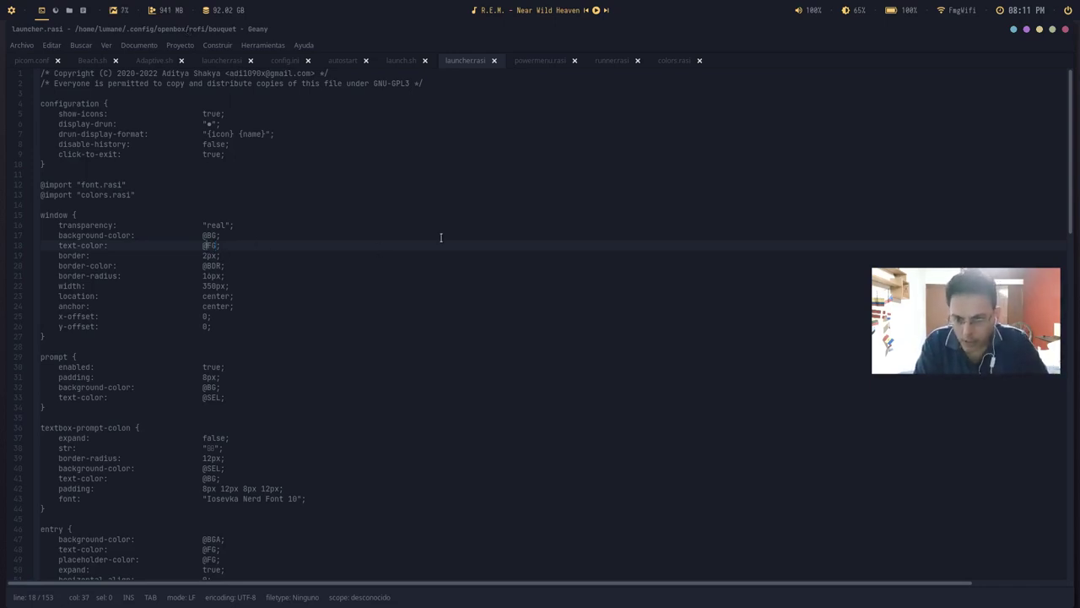
key("Down")
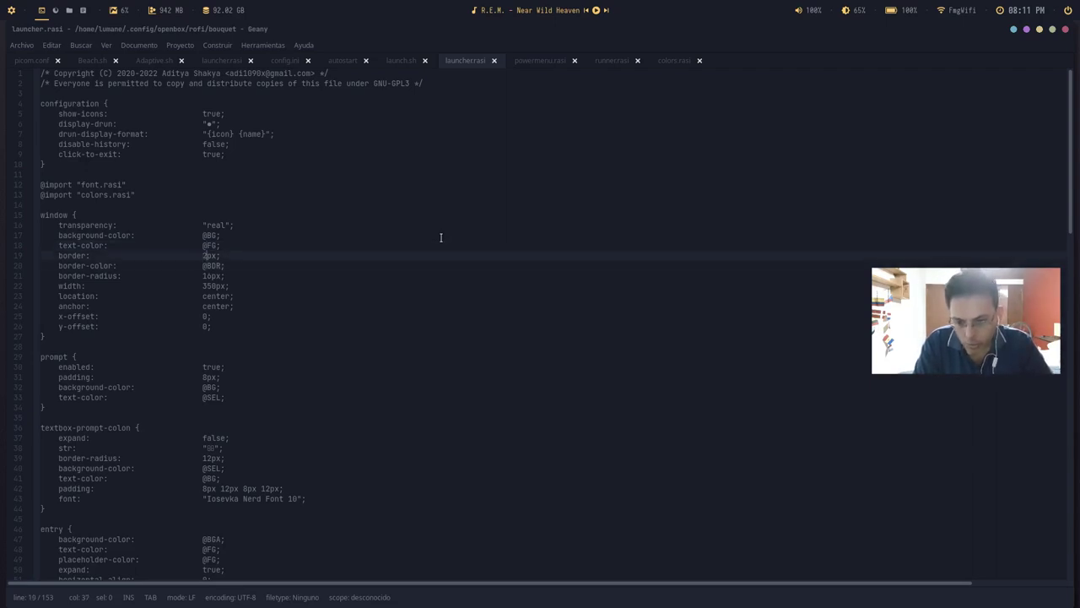
key("Down")
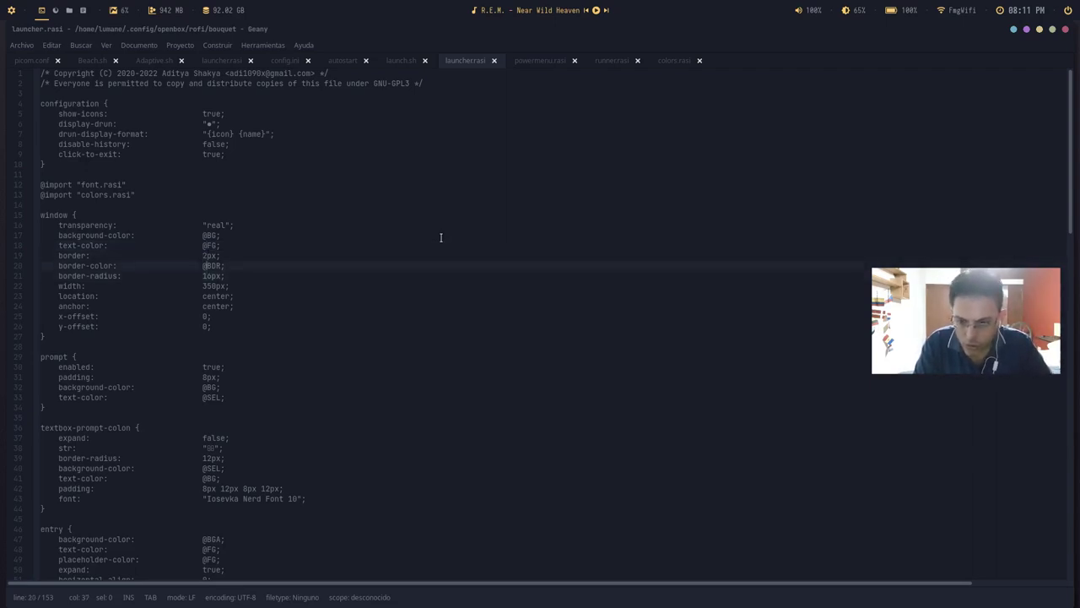
key("Down")
key("Down")
key("Down")
key("Up")
key("Down")
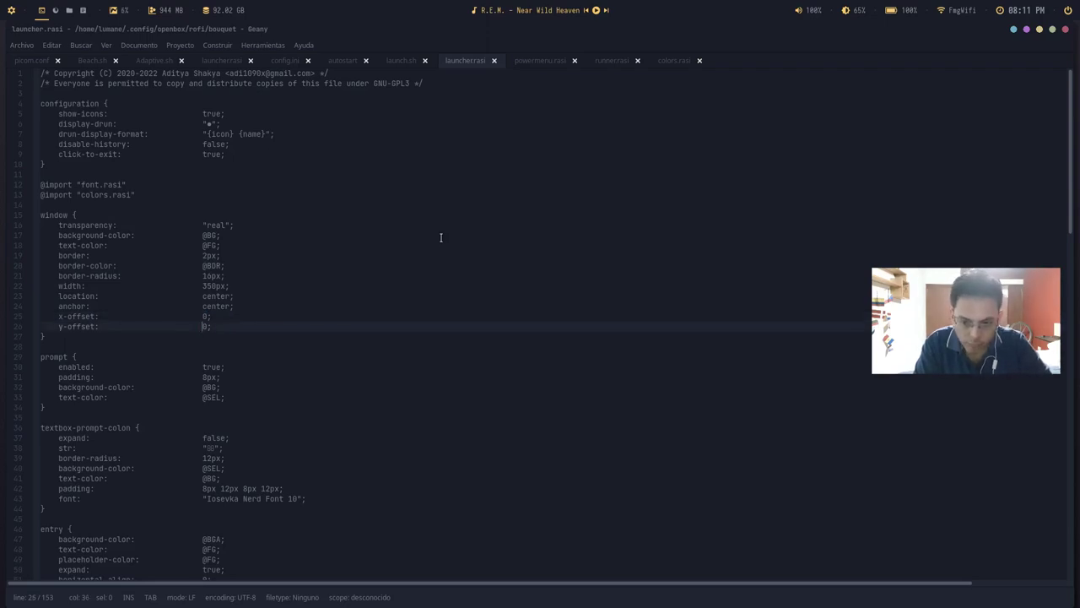
Step: Set the window block's x-offset to 100, save launcher.rasi, and preview the launcher's position
left_click(62, 316)
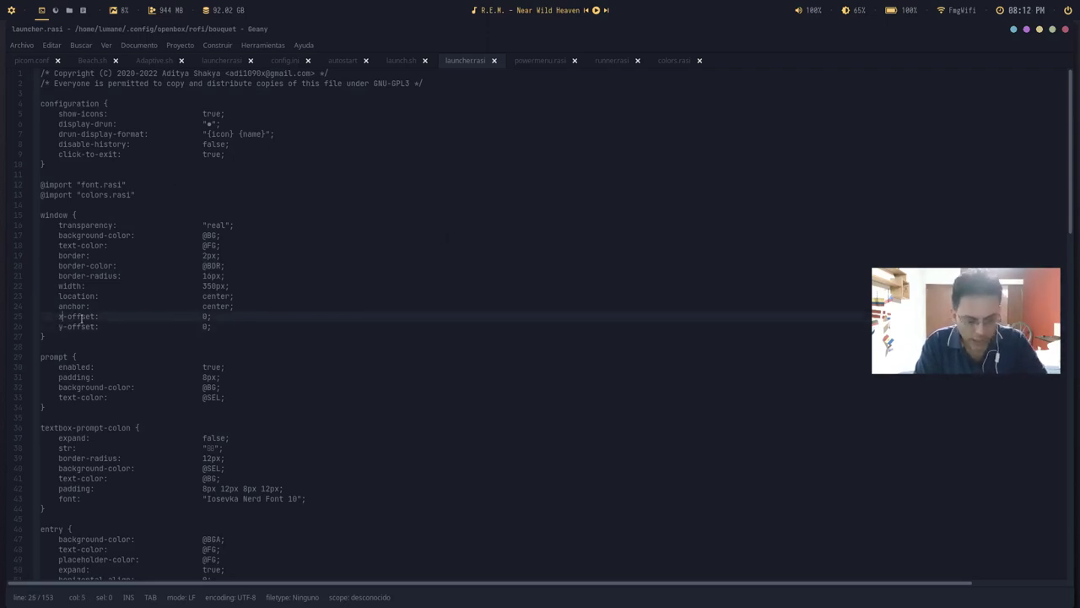
double_click(207, 316)
key("Left")
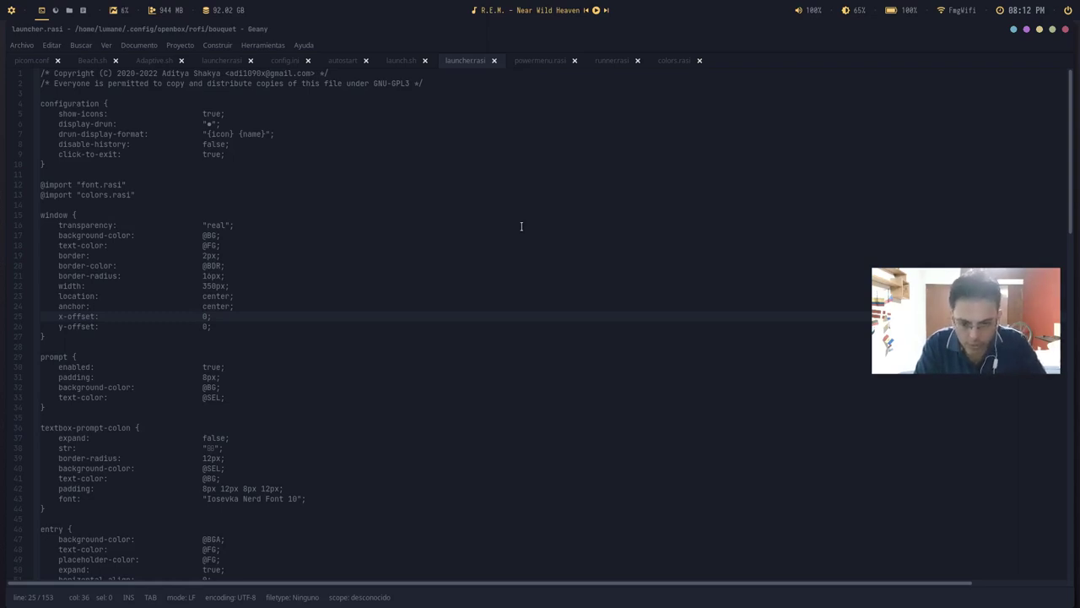
type("100")
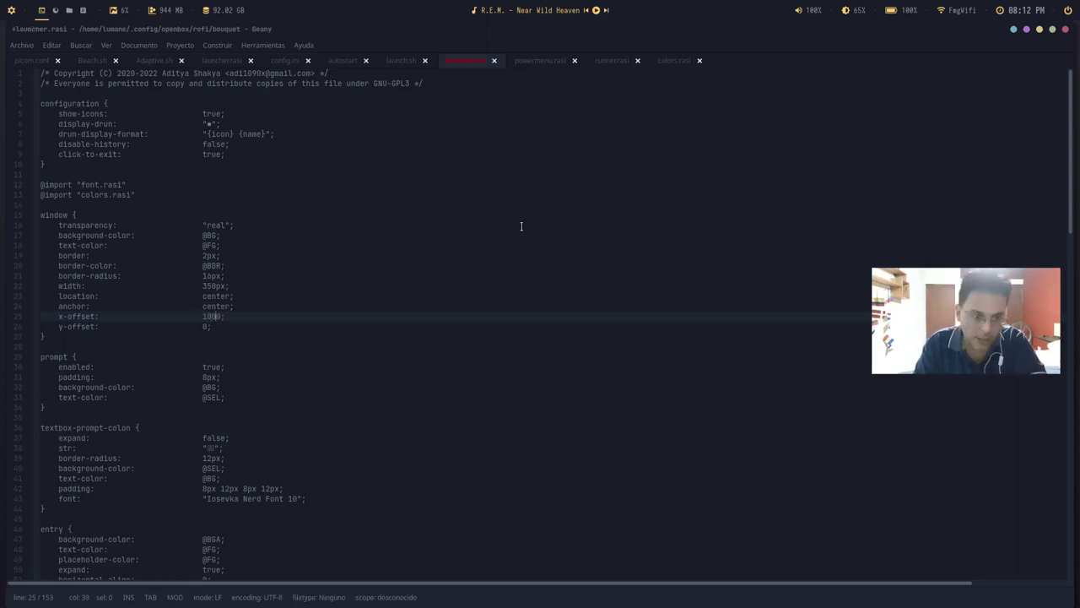
key("BackSpace")
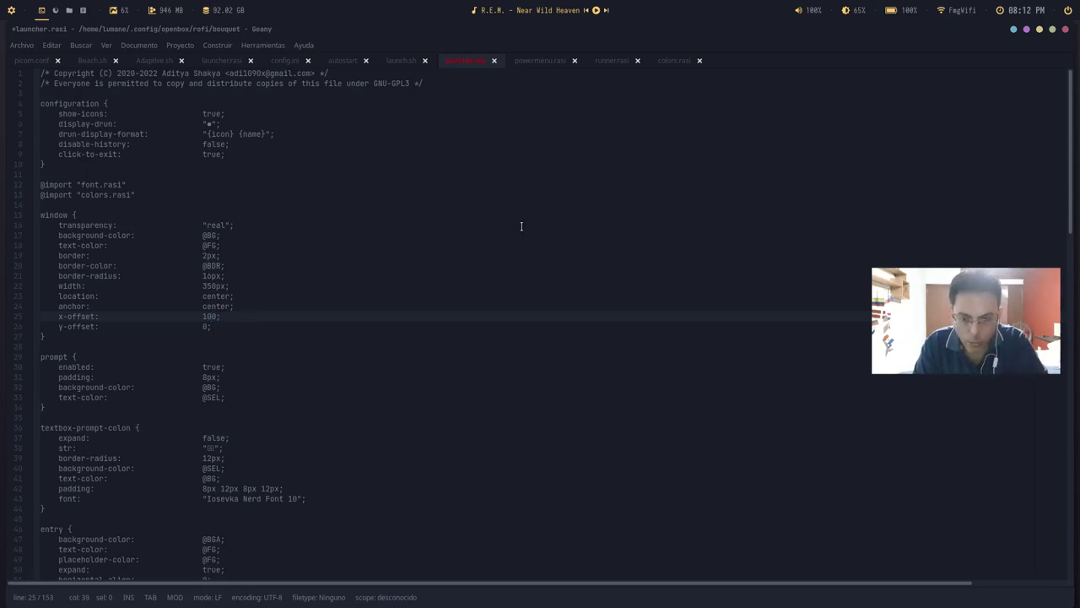
key("ctrl+s")
key("alt+F1")
key("Escape")
key("alt+F1")
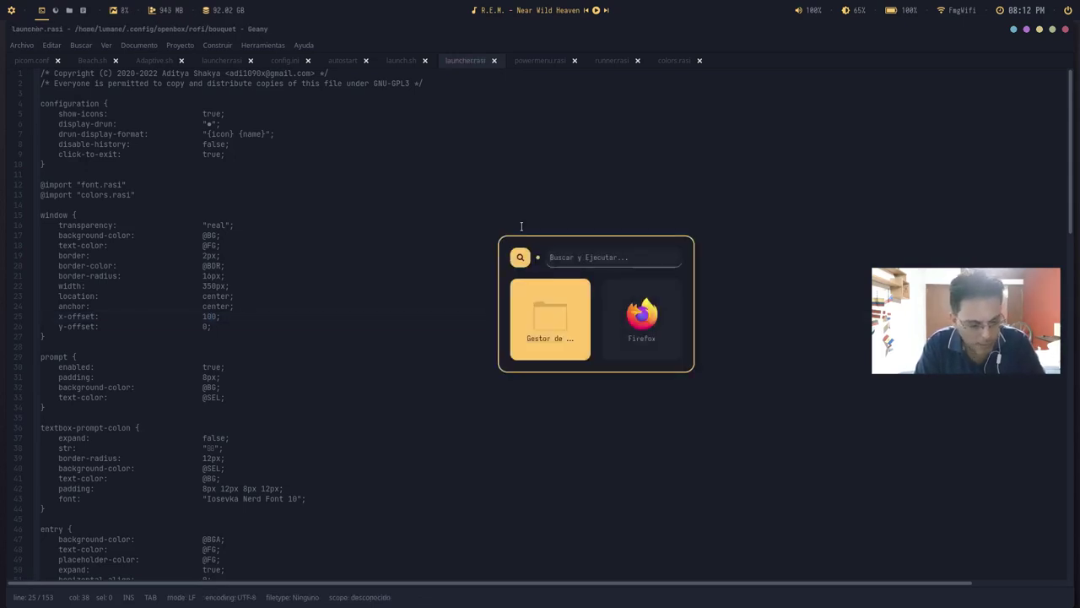
key("Escape")
Step: Set the x-offset to 500, save the file, and open the launcher briefly to check its placement
key("Delete")
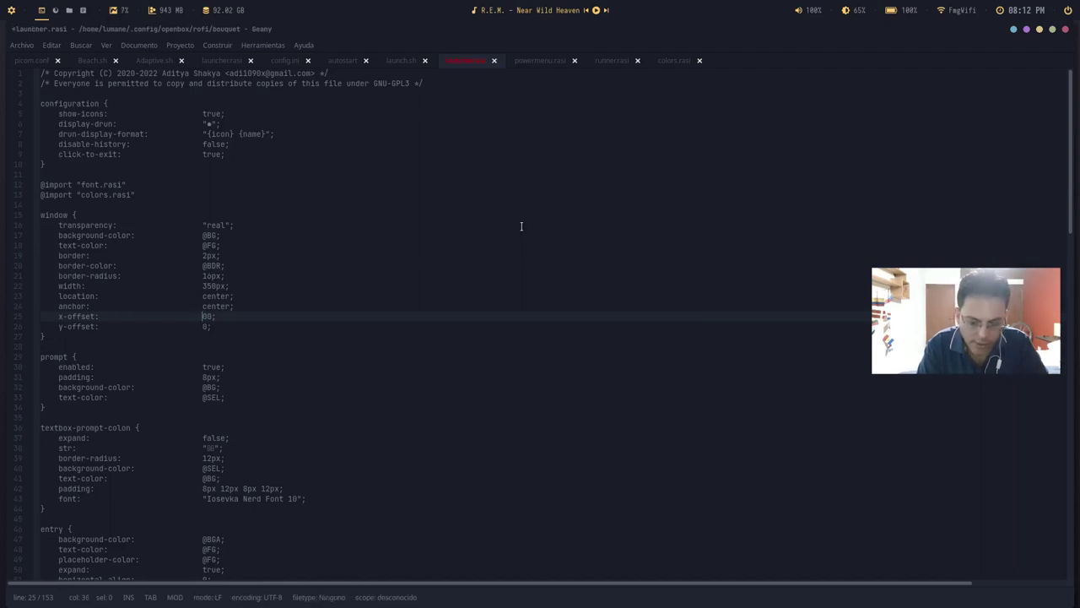
key("ctrl+s")
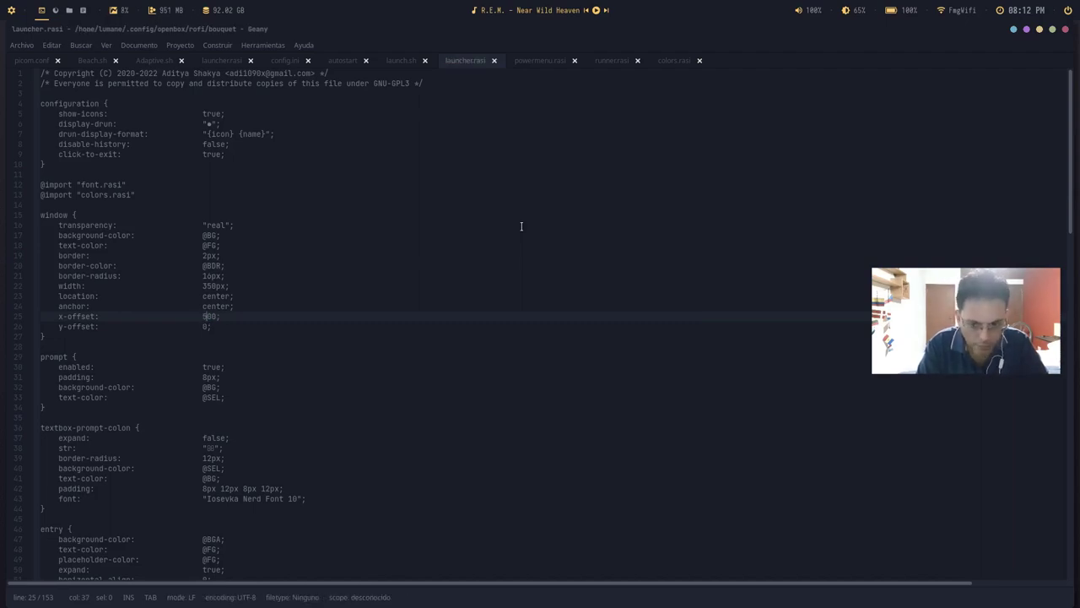
key("Escape")
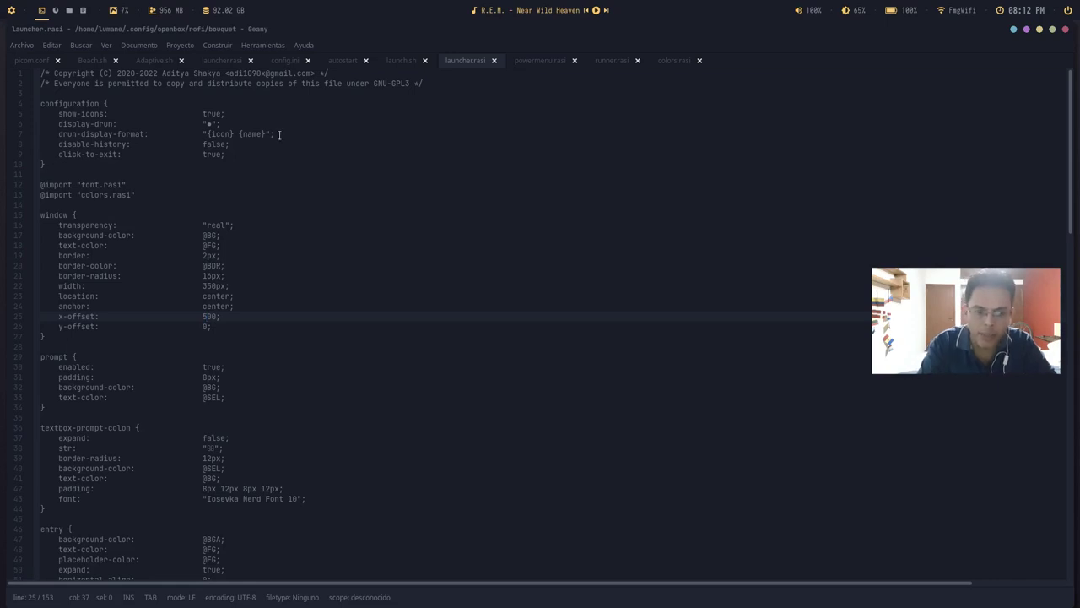
left_click(11, 11)
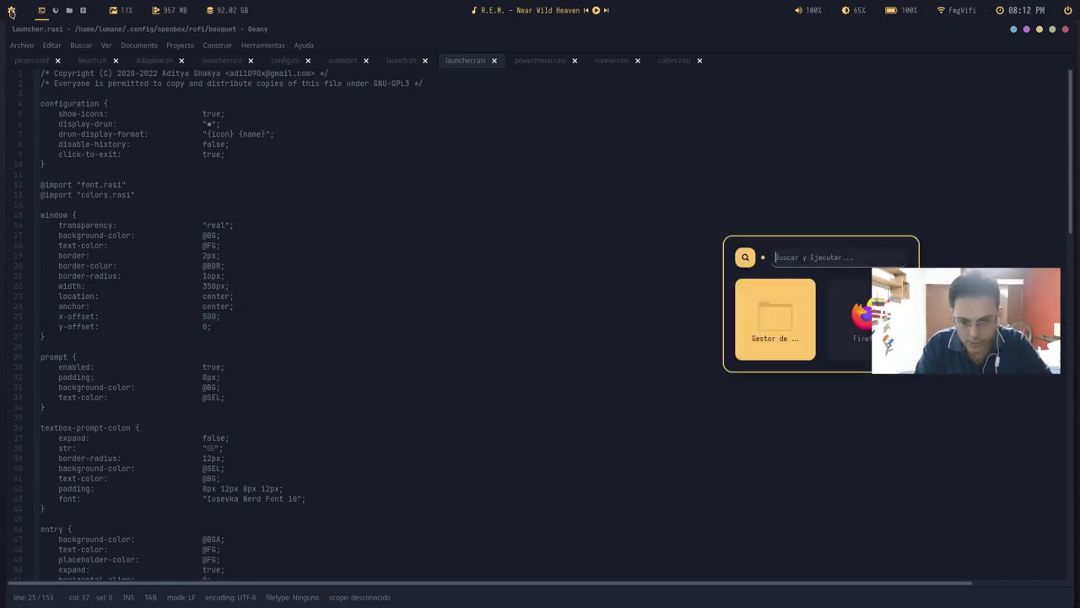
left_click(347, 329)
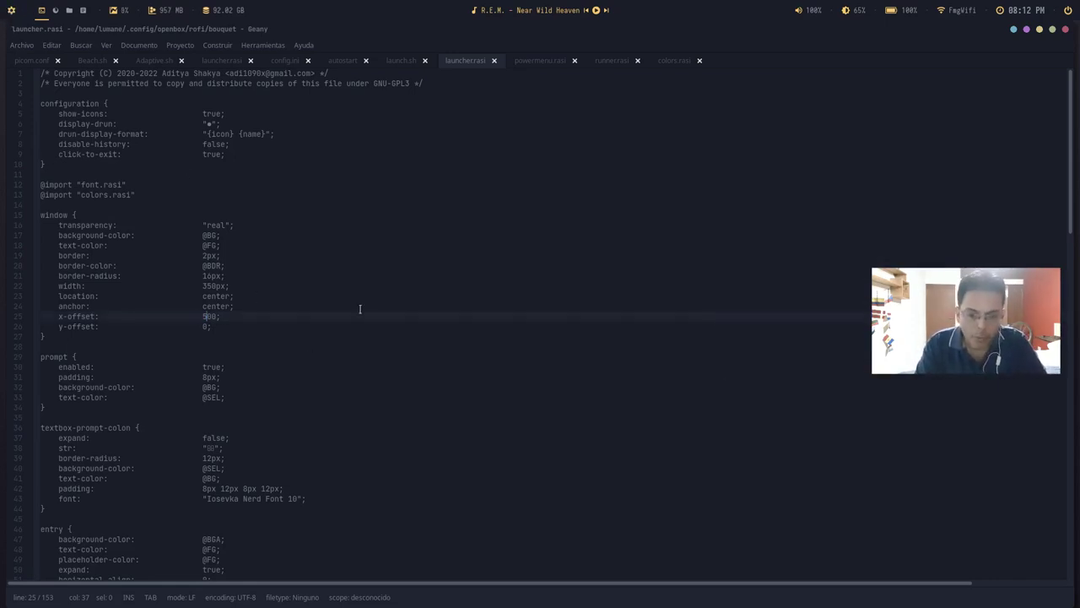
Step: Make the x-offset negative at -500, save the file, and preview the launcher again
key("Right")
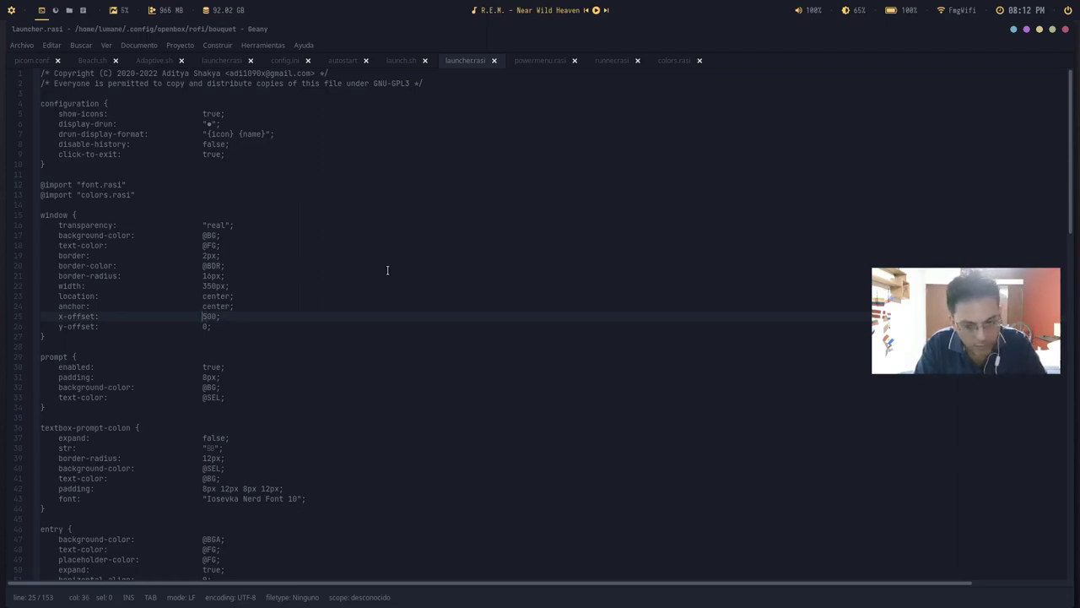
type("-")
key("ctrl+s")
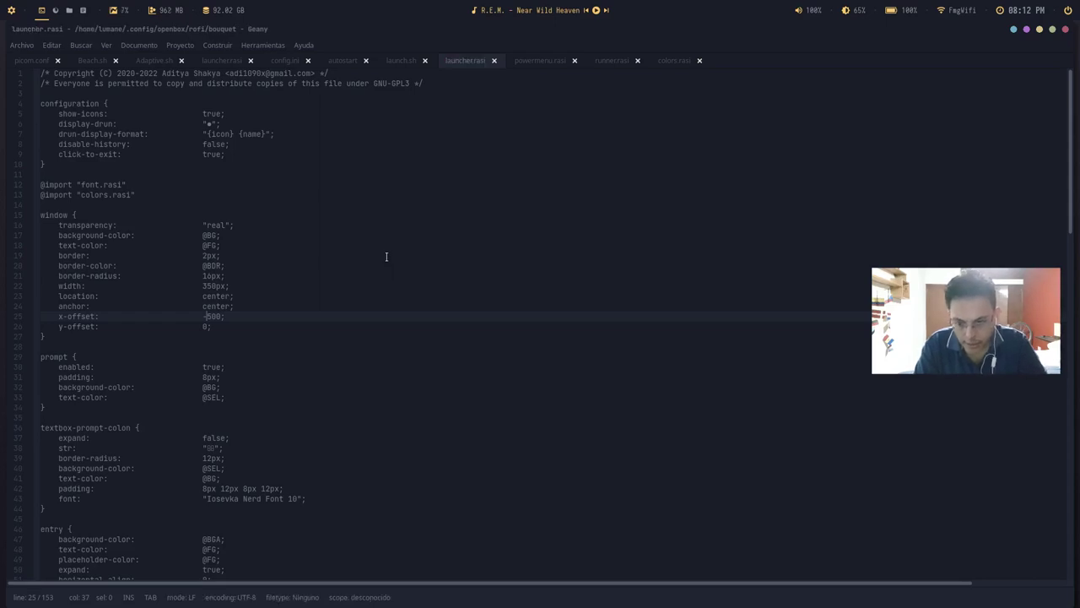
key("super")
key("Escape")
key("super")
key("Escape")
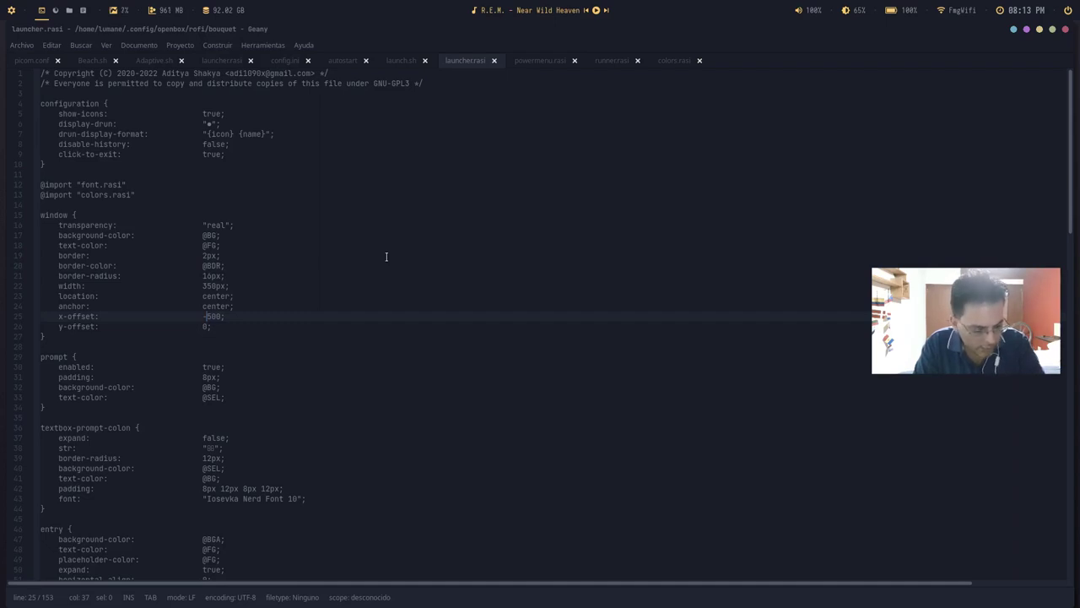
Step: Try an x-offset of -800, save launcher.rasi, and preview the launcher at that position
key("Delete")
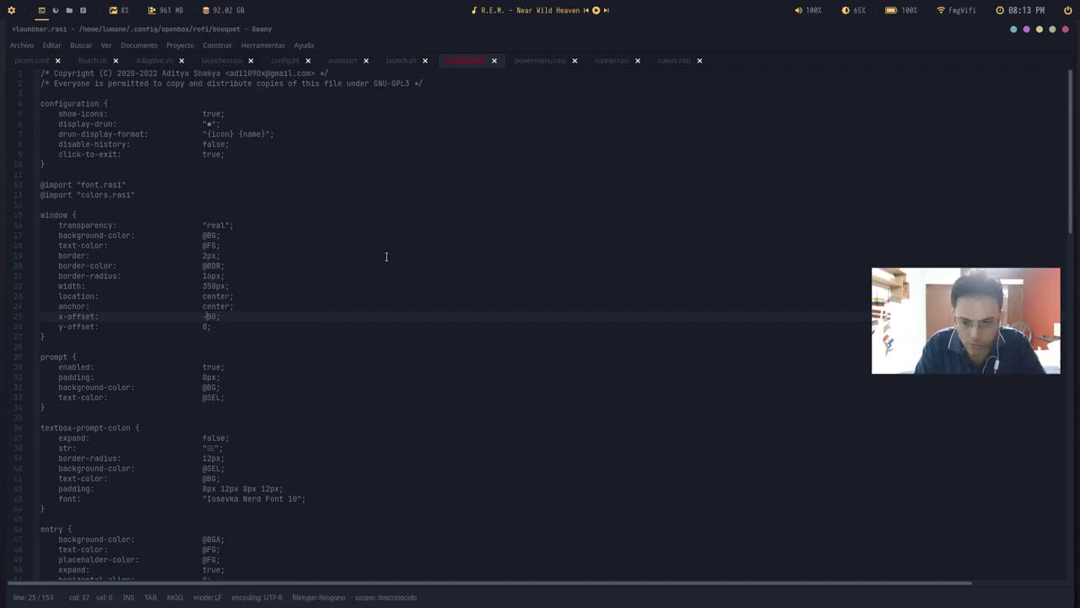
type("6")
key("ctrl+s")
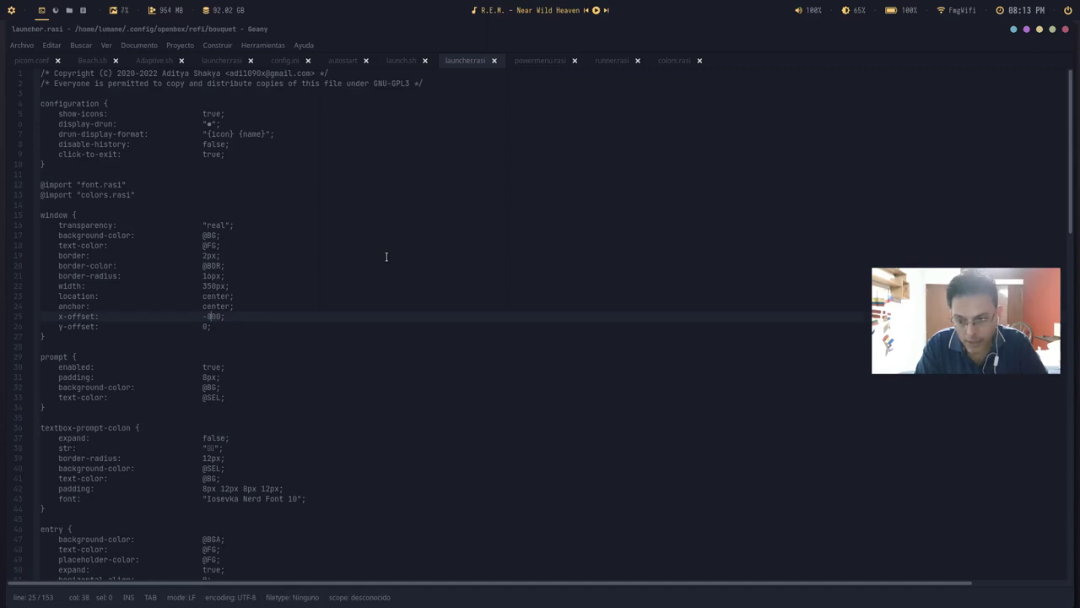
key("super")
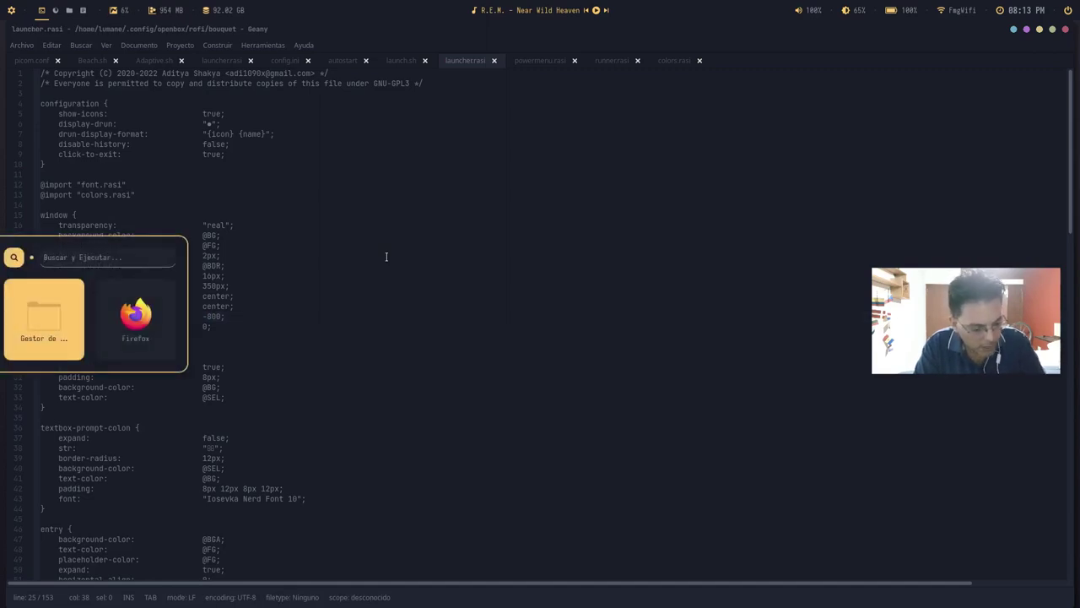
key("Escape")
Step: Set the x-offset to -700, save the file, and check where the launcher opens
key("BackSpace")
type("75")
key("BackSpace")
type("0")
key("BackSpace")
key("BackSpace")
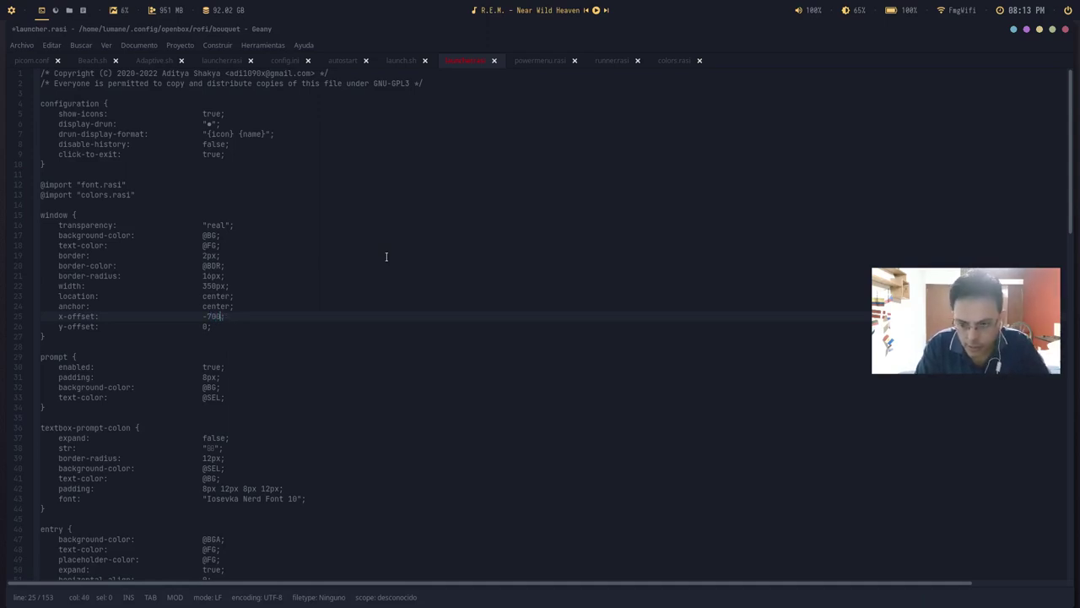
key("ctrl+s")
key("alt+F1")
key("Escape")
Step: Adjust the x-offset to -750, save the file, and preview the launcher's horizontal position
key("BackSpace")
type("5")
key("ctrl+s")
key("alt+F1")
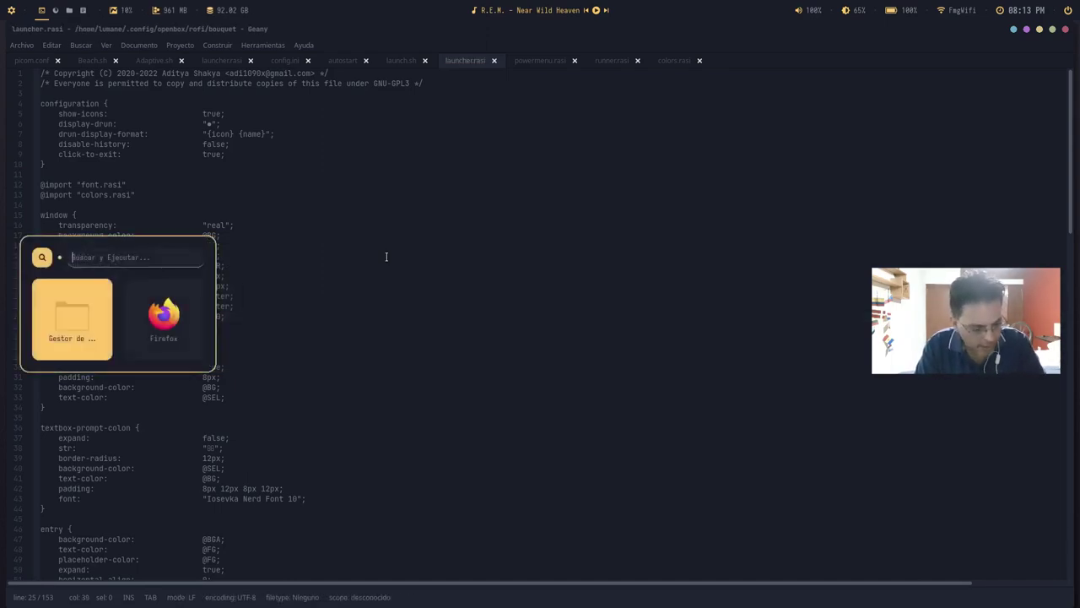
key("Escape")
Step: Try an x-offset of -760, save the file, and preview the launcher near the screen's edge
key("BackSpace")
type("0;")
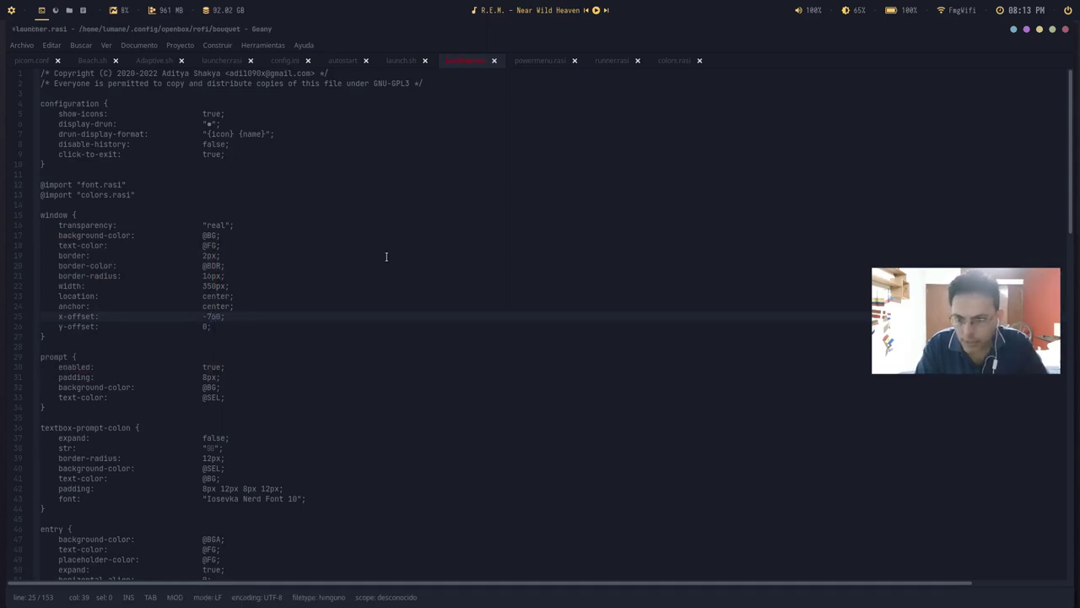
key("ctrl+s")
key("alt+F1")
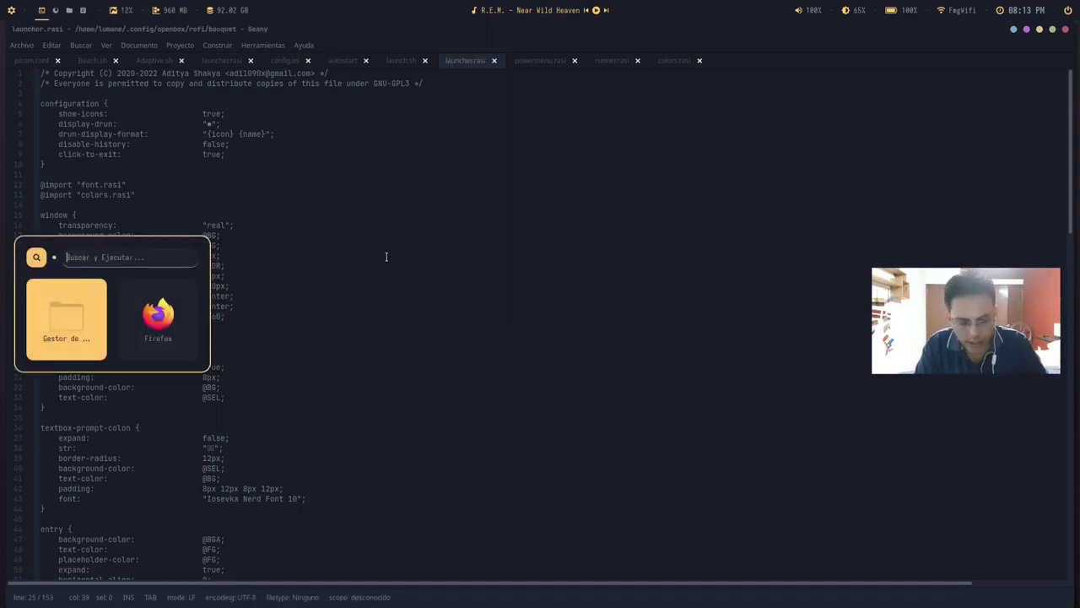
key("Escape")
Step: Set the window block's x-offset to -770, save launcher.rasi, and preview the launcher
key("BackSpace")
type("55")
key("ctrl+s")
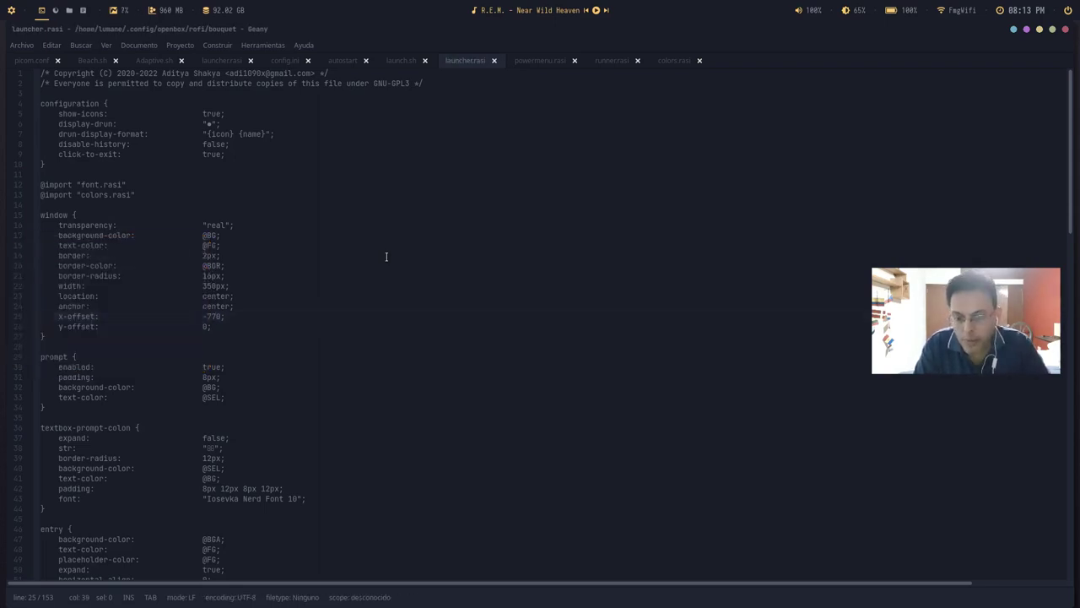
key("alt+F1")
key("Escape")
Step: Set the y-offset to 100, save the file, and preview the launcher's vertical position
key("Down")
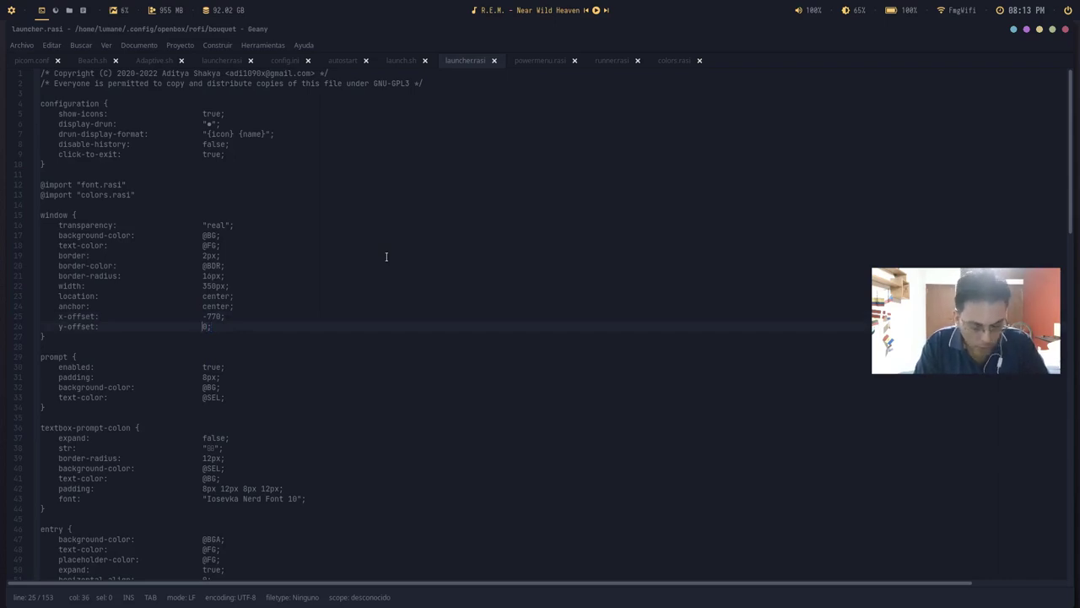
type("10")
key("ctrl+s")
key("alt+F1")
key("Escape")
key("alt+F1")
key("Escape")
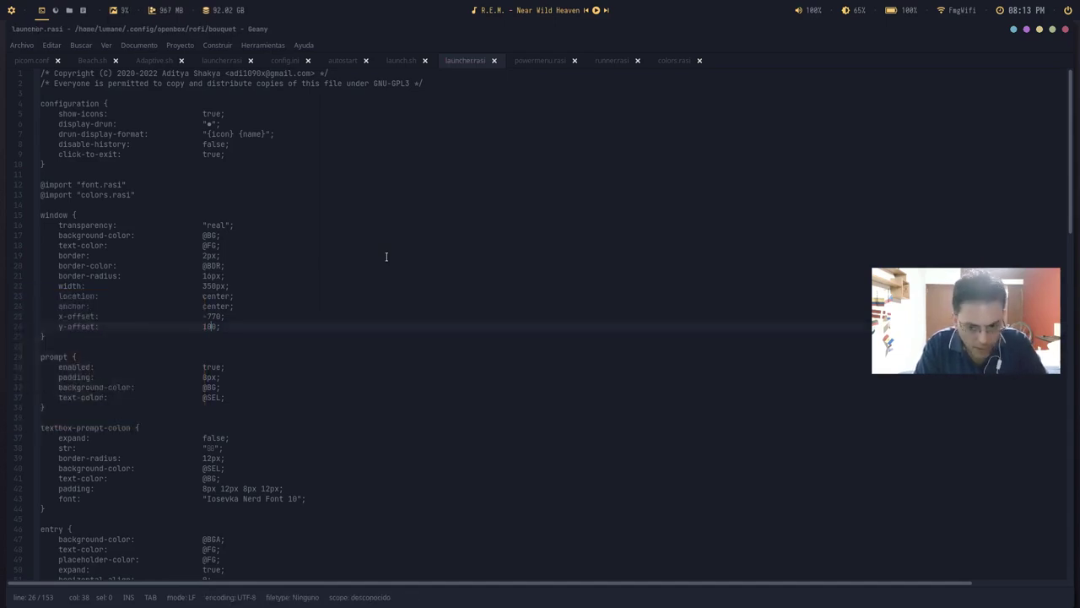
Step: Change the y-offset to -300, save the file, and preview how high the launcher opens
type("-")
key("Delete")
type("3")
key("ctrl+s")
key("super+space")
key("Escape")
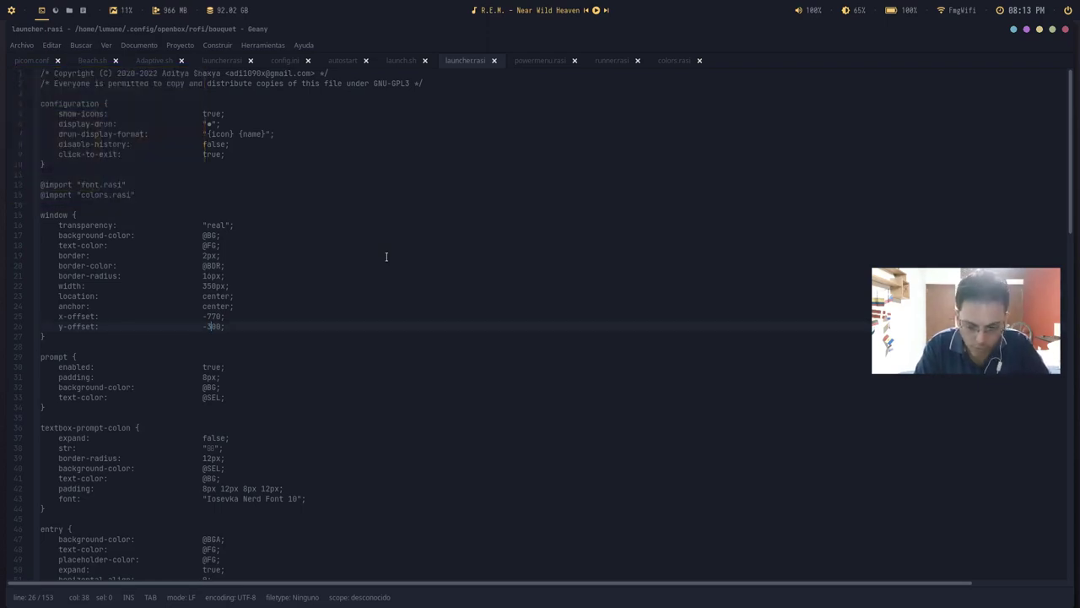
Step: Try a y-offset of -400, save launcher.rasi, and open the launcher briefly to check its placement
key("BackSpace")
type("4")
key("ctrl+s")
key("super+space")
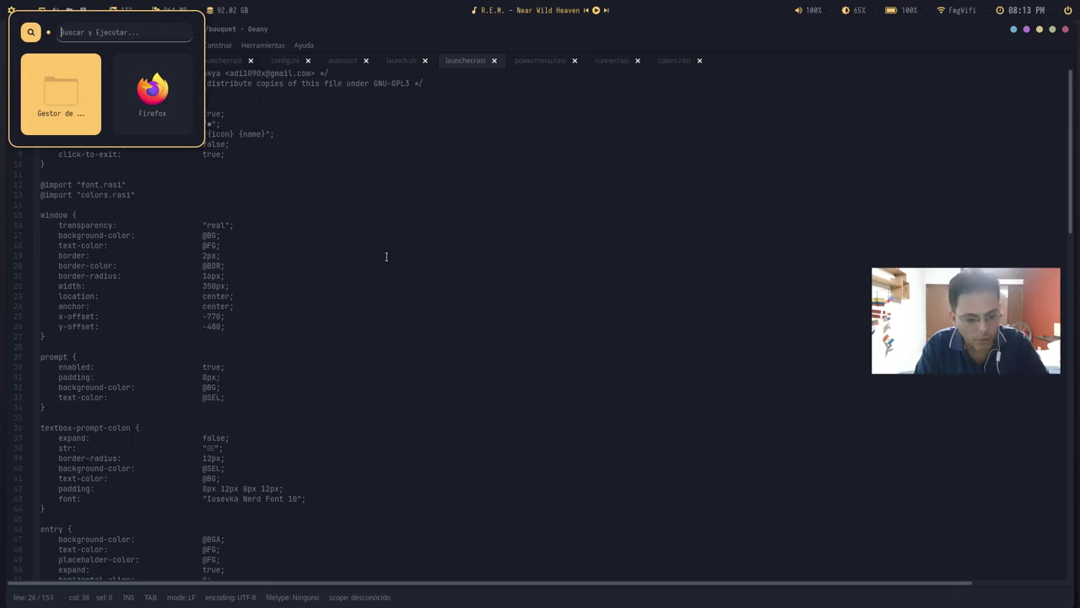
key("Escape")
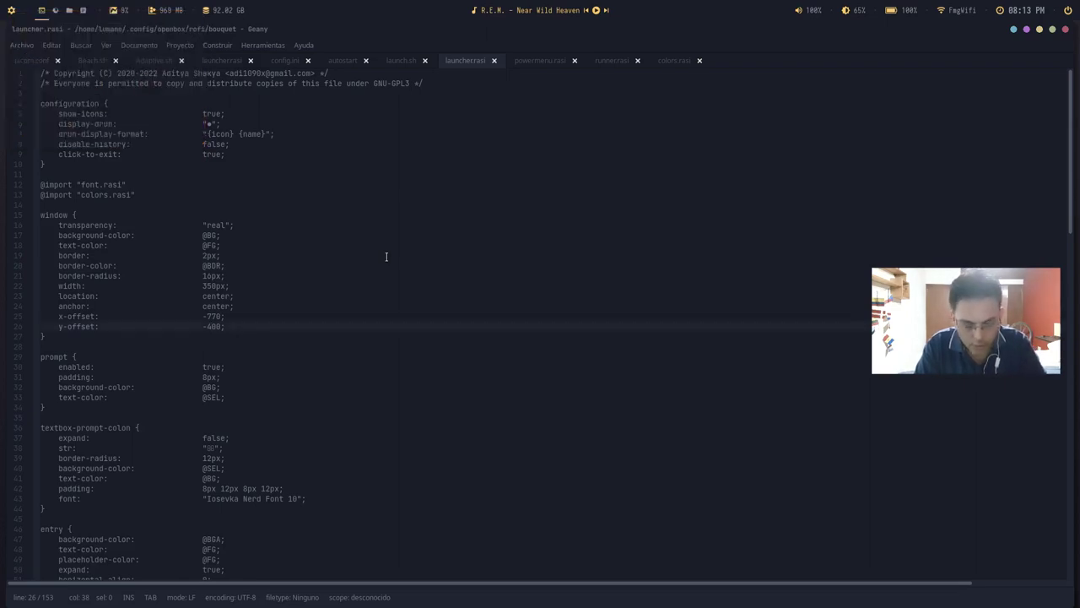
Step: Set the window block's y-offset to -380 and save launcher.rasi
type("5")
key("BackSpace")
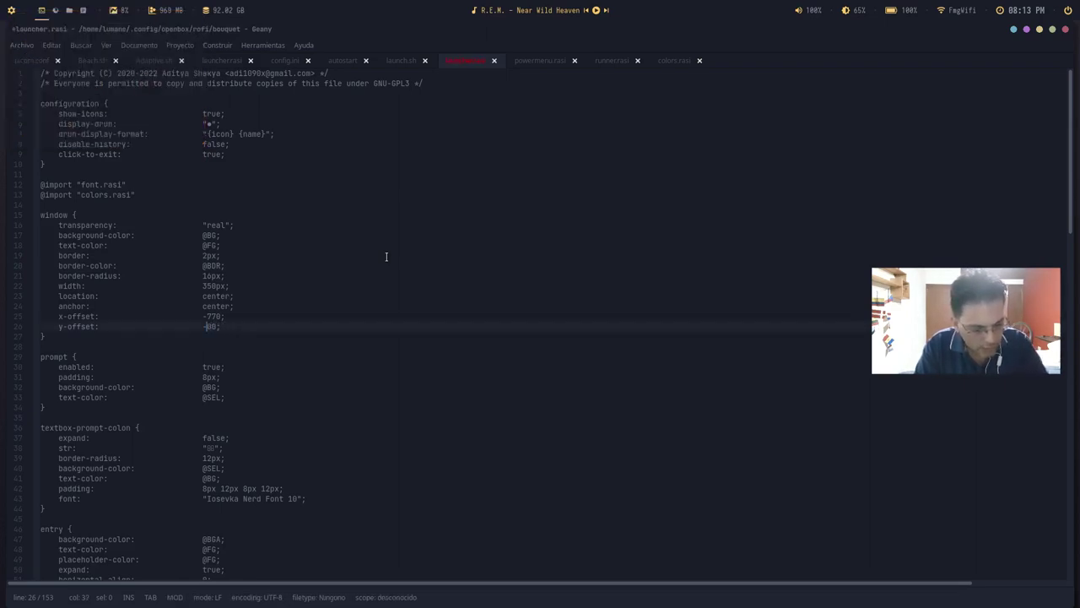
type("3")
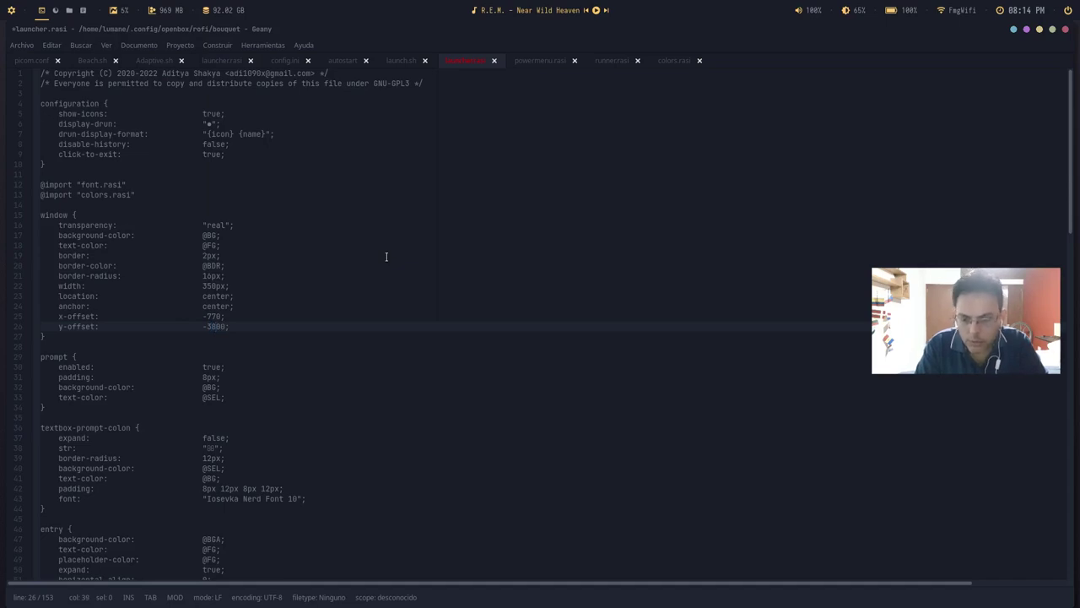
key("ctrl+s")
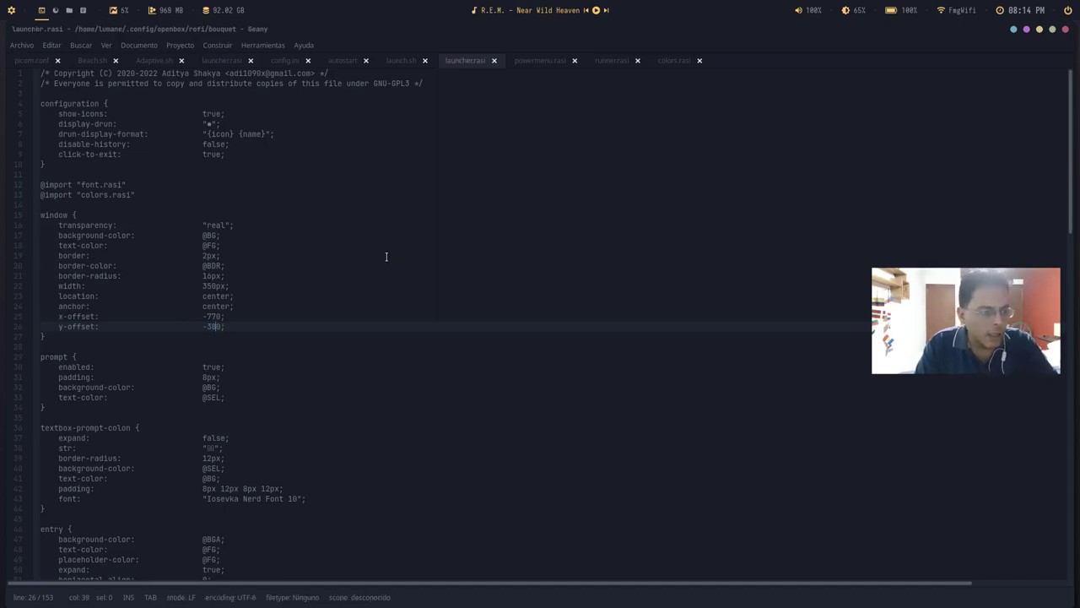
Step: Minimize the editor and file manager windows, and preview the launcher's placement on the empty desktop
key("alt+F1")
key("Escape")
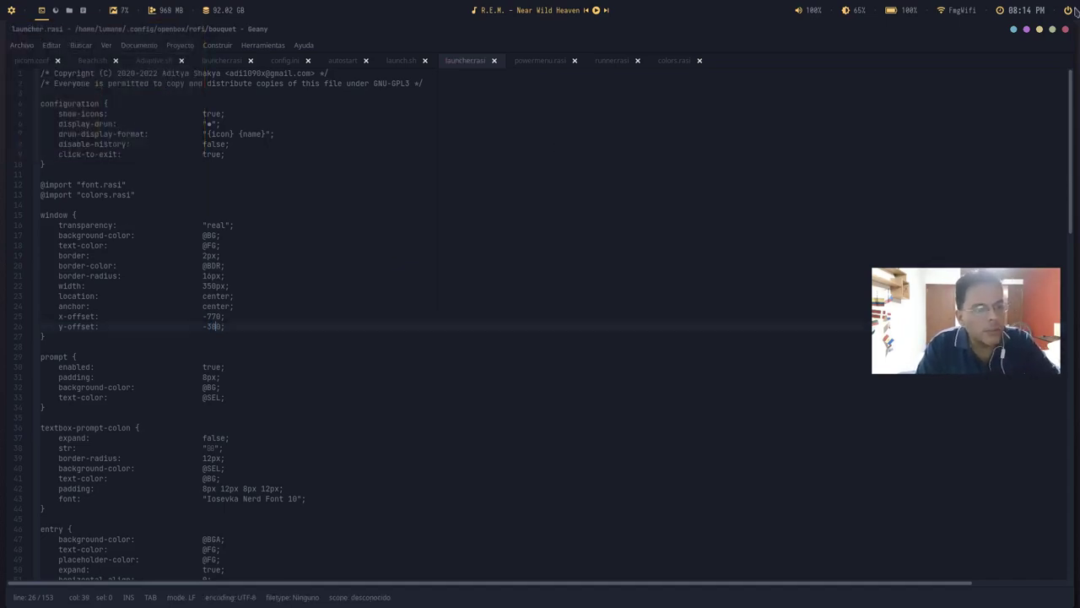
left_click(1041, 30)
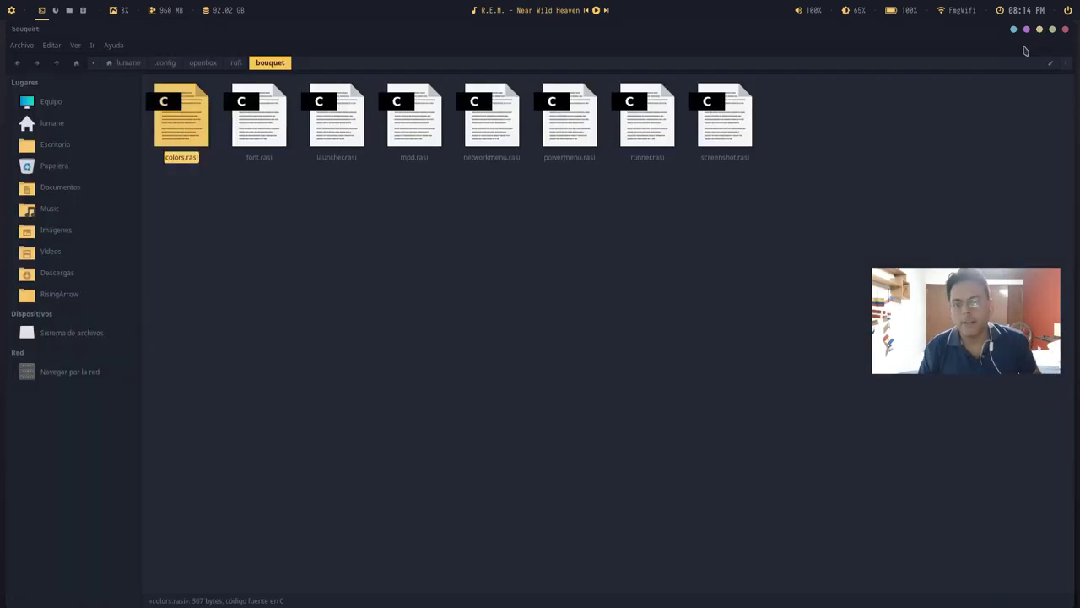
left_click(1040, 30)
key("alt+F1")
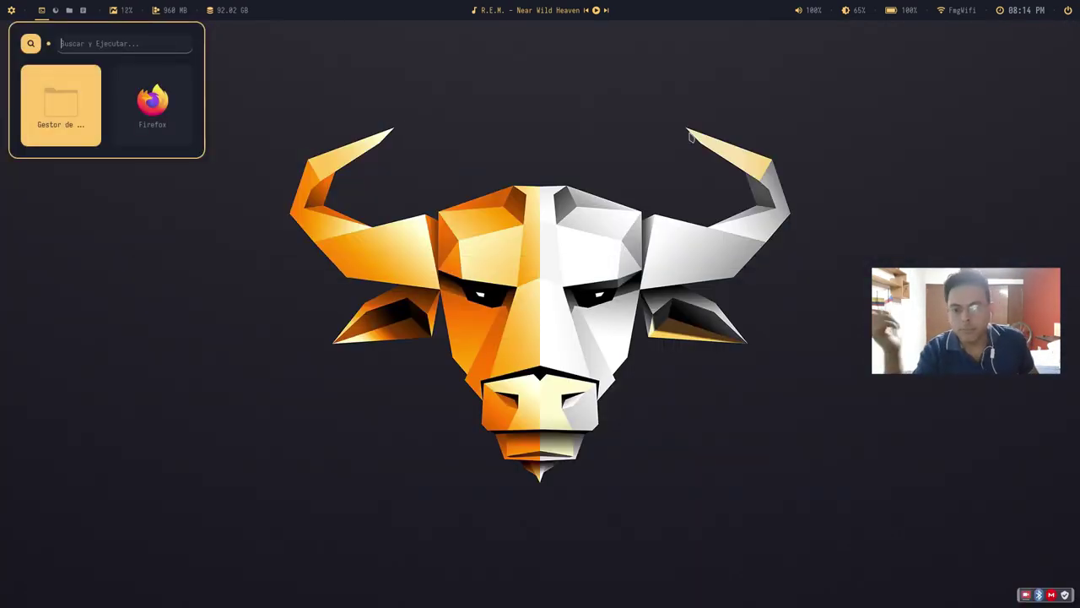
key("Escape")
key("alt+F1")
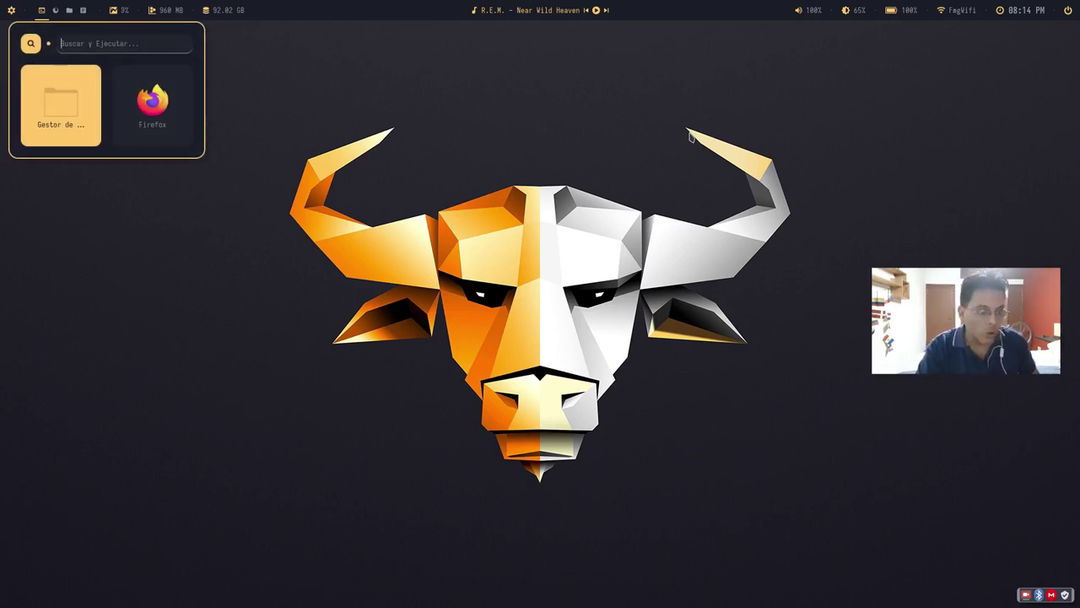
key("Escape")
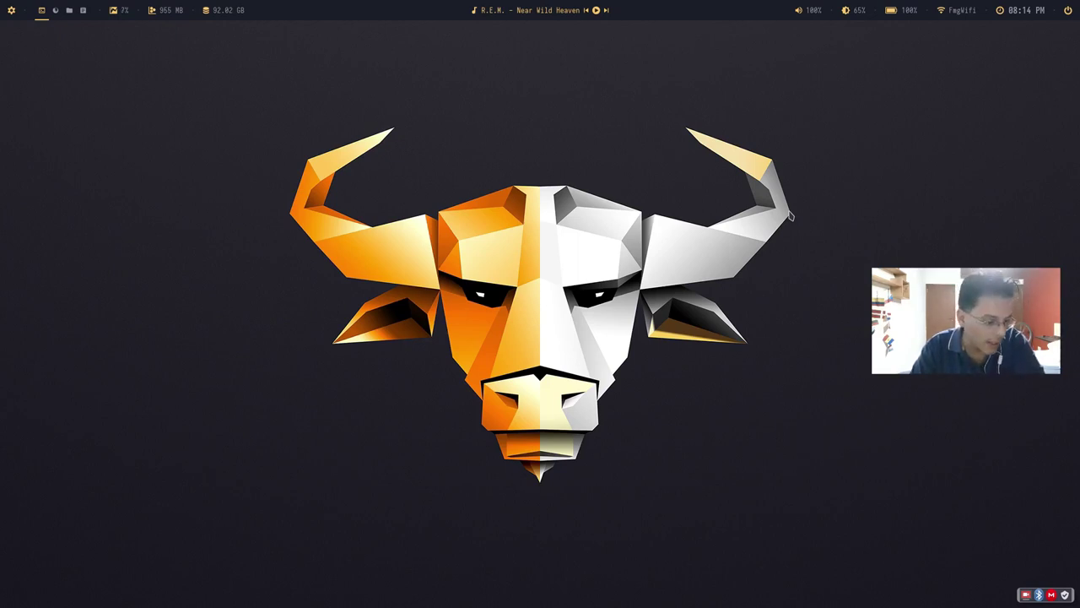
Step: Raise and lower the system volume to display the desktop notification popup
key("XF86AudioRaiseVolume")
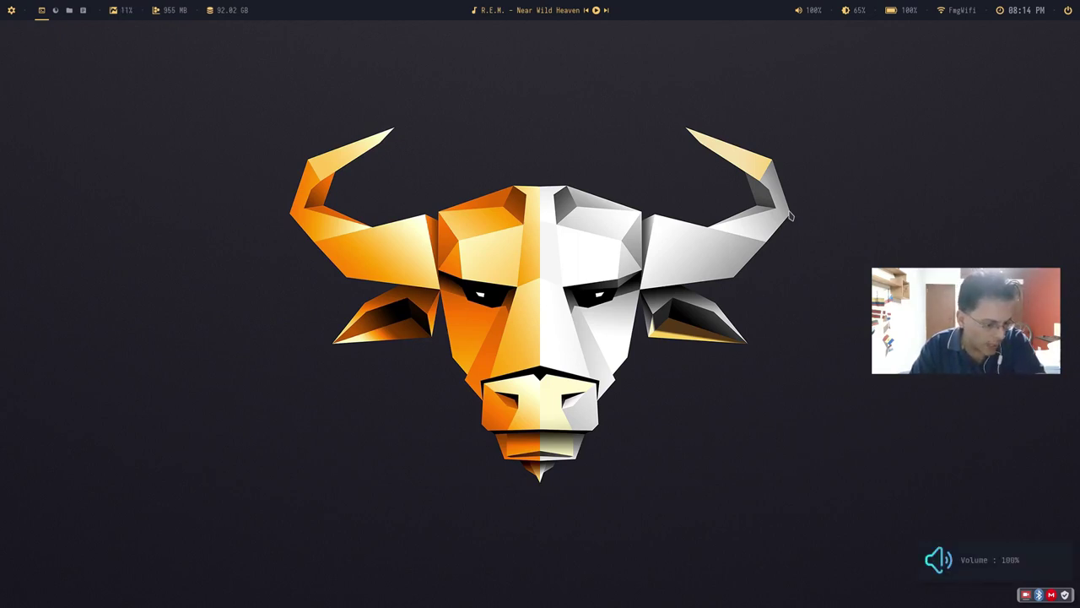
key("XF86AudioLowerVolume")
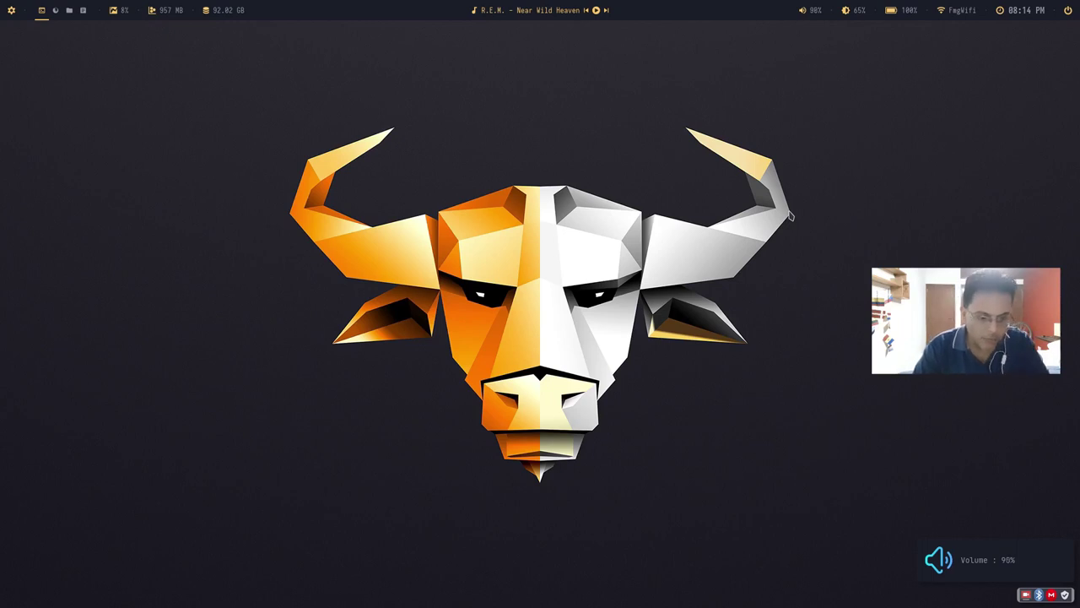
key("super")
key("Escape")
Step: Bring the file manager window showing the bouquet folder back to the front and clear its file selection
key("alt+Tab")
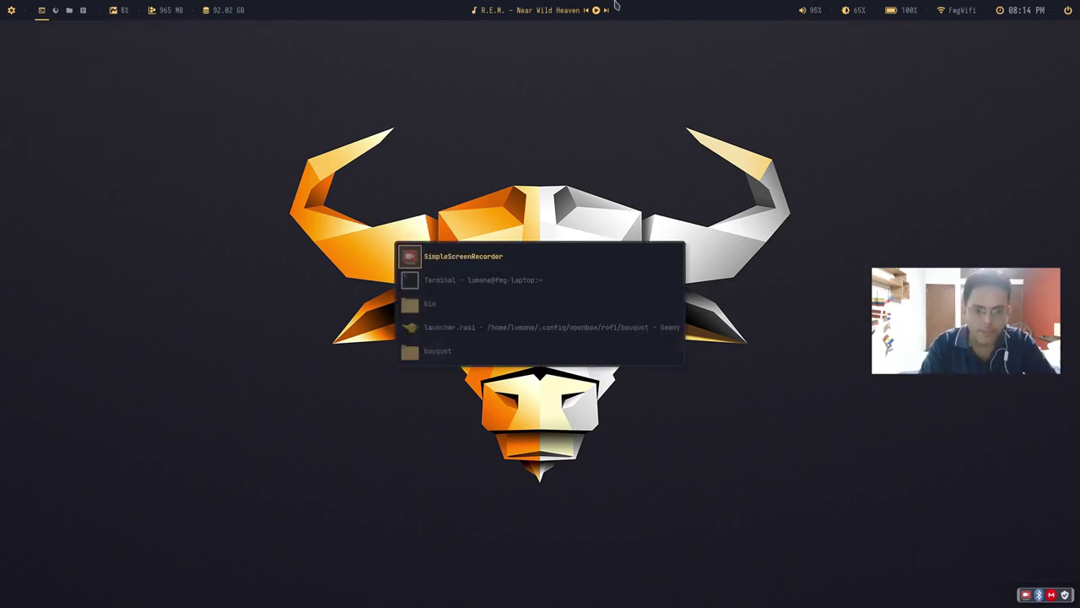
key("alt+Tab")
key("alt+Tab")
key("alt+Tab")
key("alt+Tab")
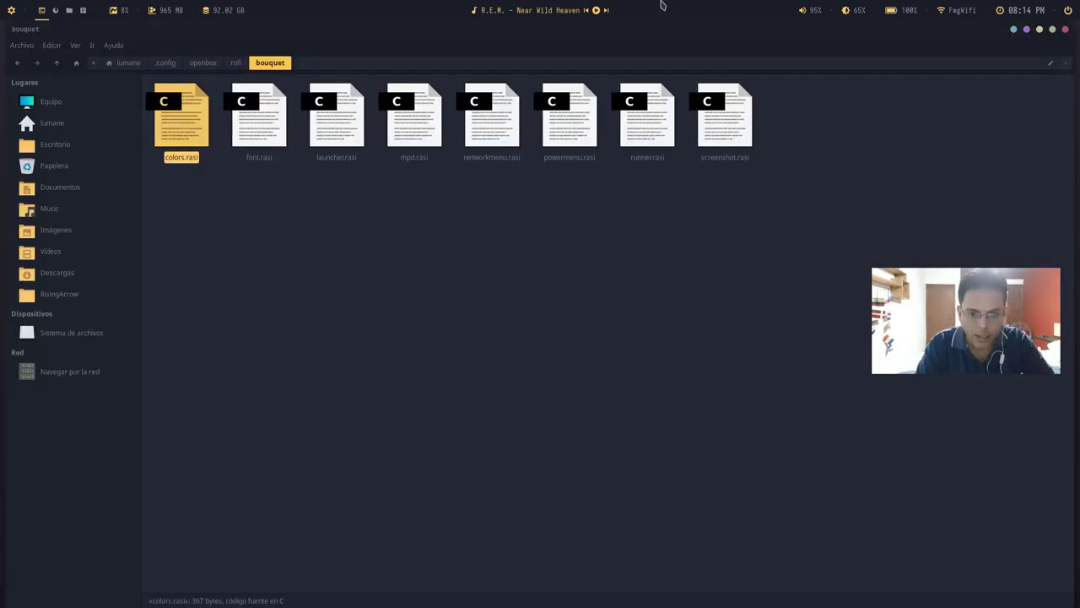
left_click(511, 331)
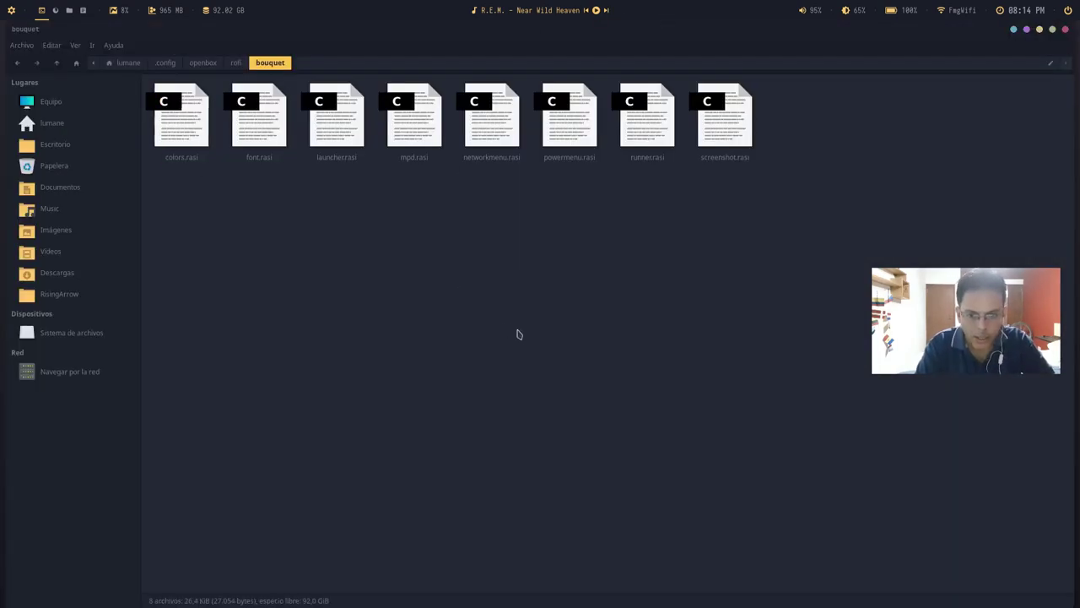
Step: Go up to the .config folder, enter its dunst subfolder, and open dunstrc in the text editor
left_click(236, 66)
left_click(199, 64)
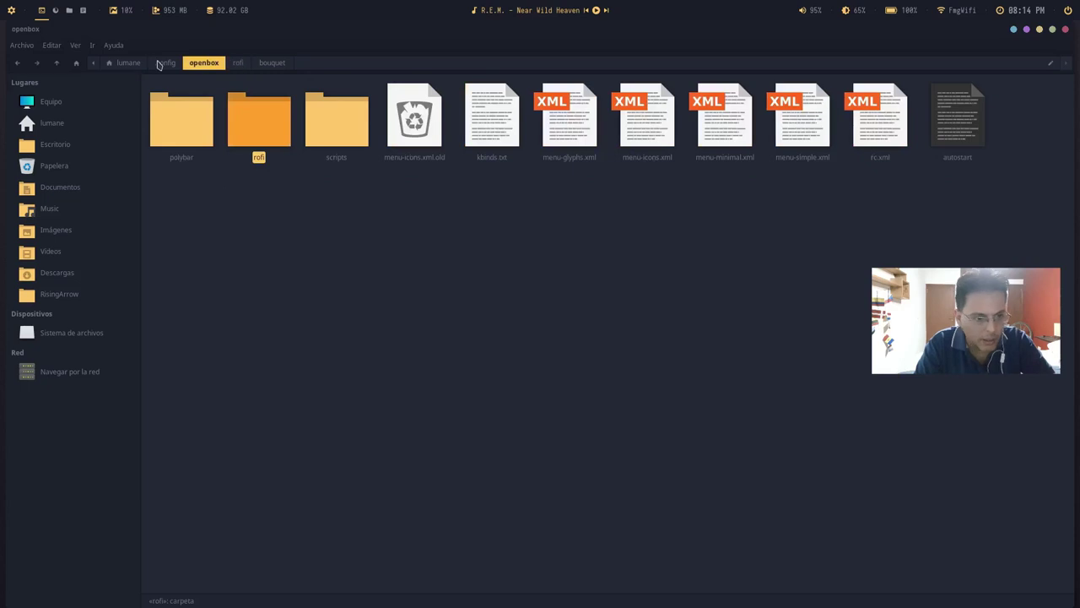
left_click(160, 64)
left_click(200, 64)
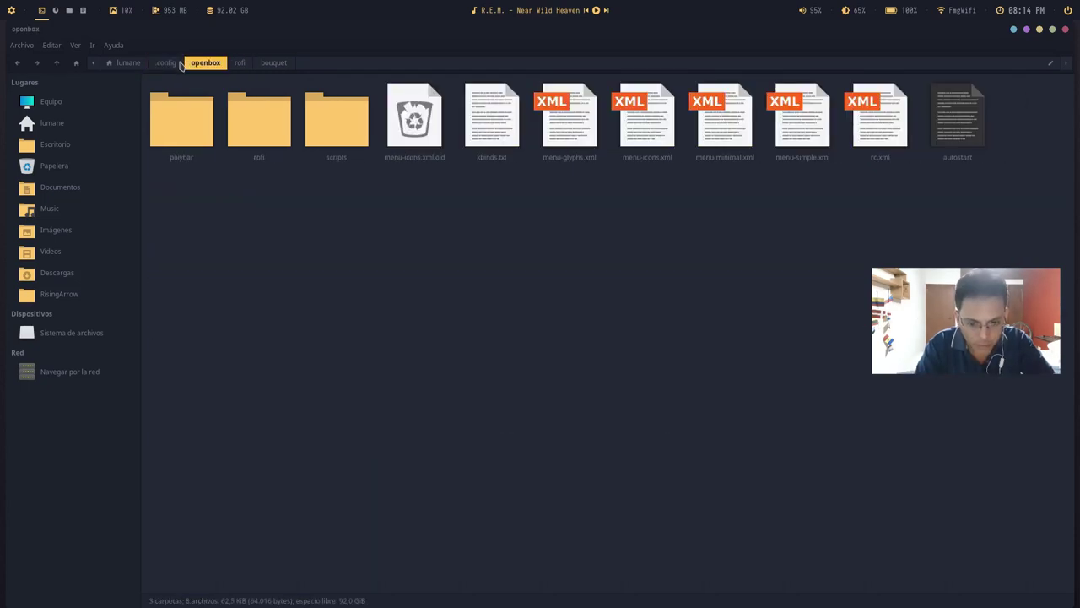
left_click(176, 65)
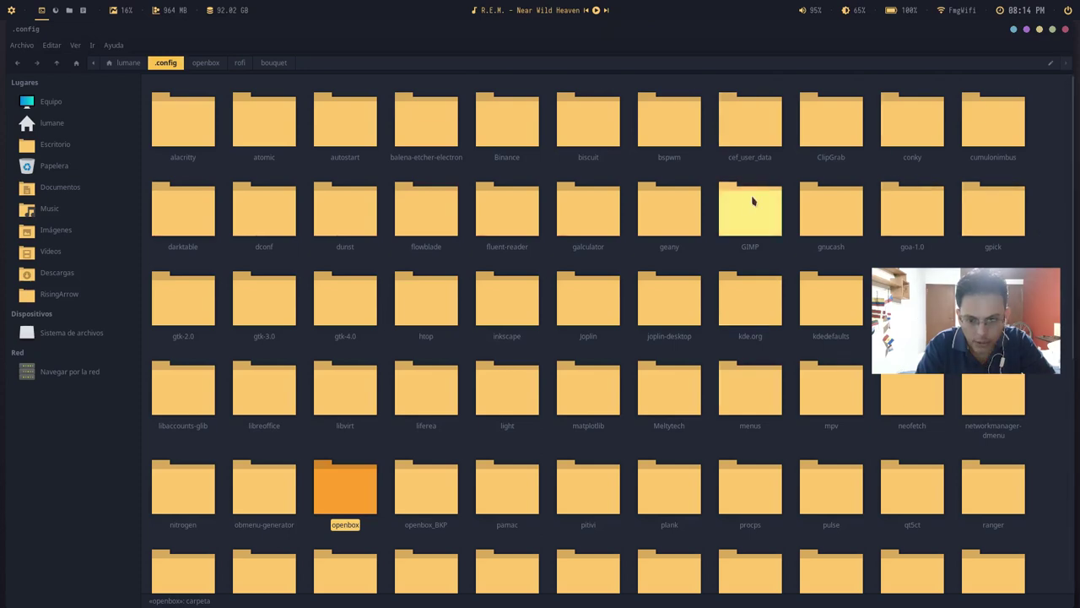
double_click(359, 213)
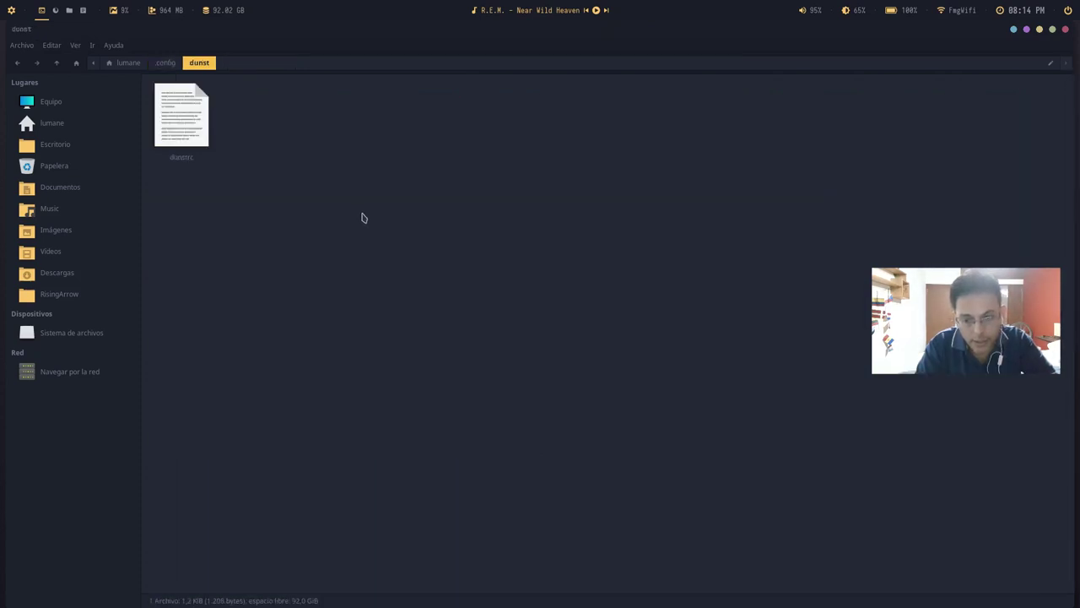
left_click(187, 131)
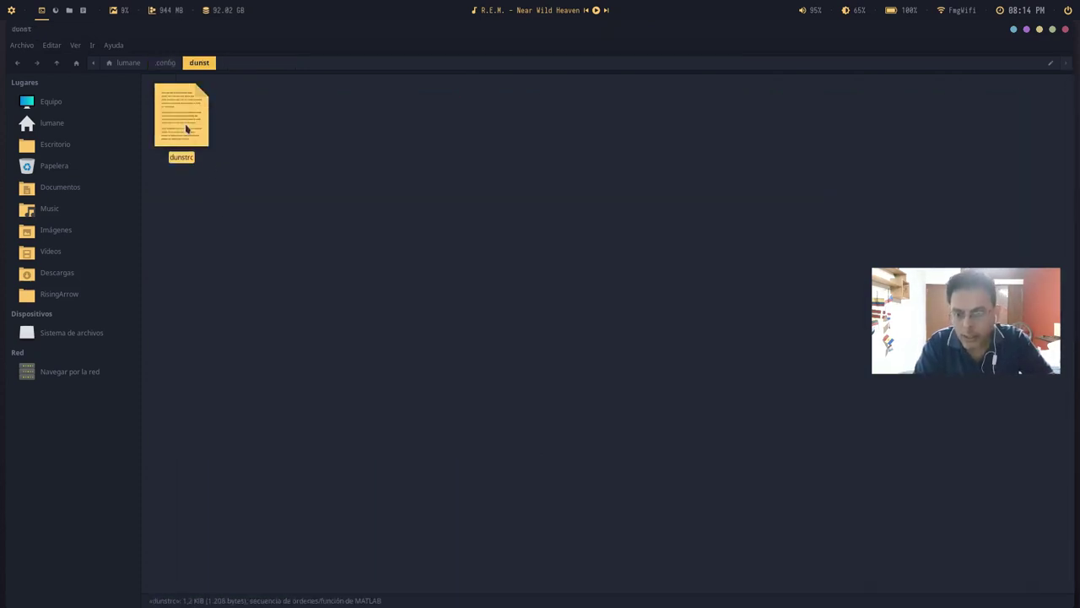
double_click(173, 133)
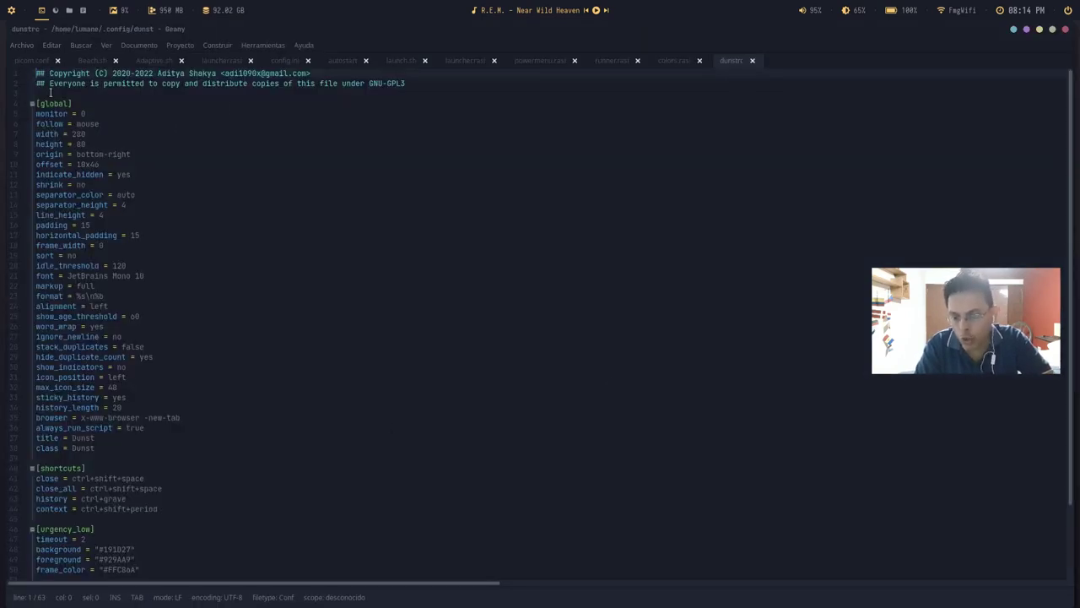
Step: Examine the global, shortcuts and urgency sections of dunstrc
left_click(83, 105)
left_click_drag(144, 114, 180, 142)
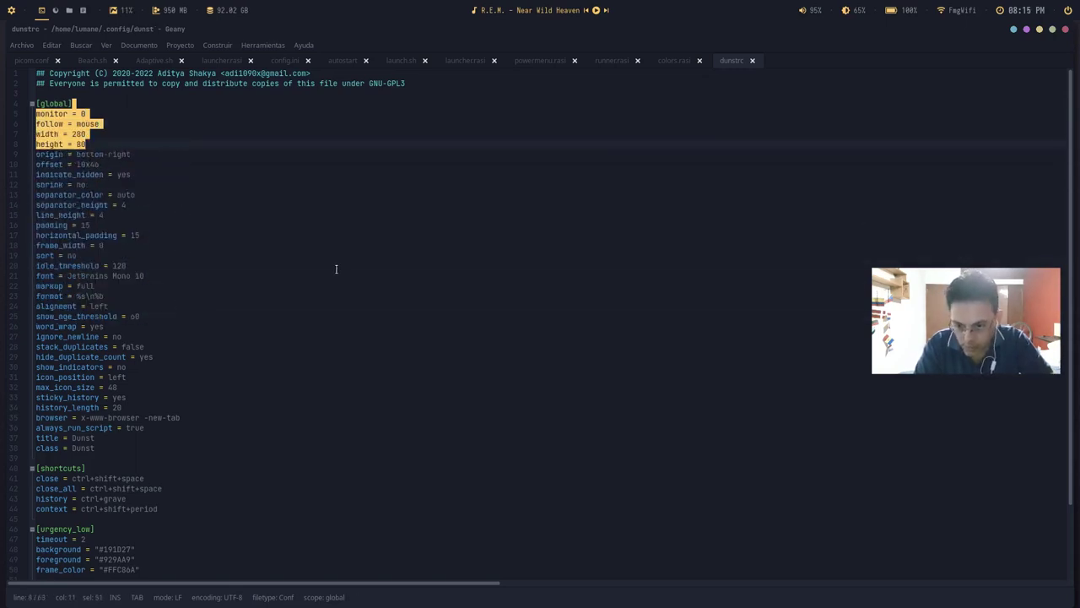
scroll(266, 261, "down", 3)
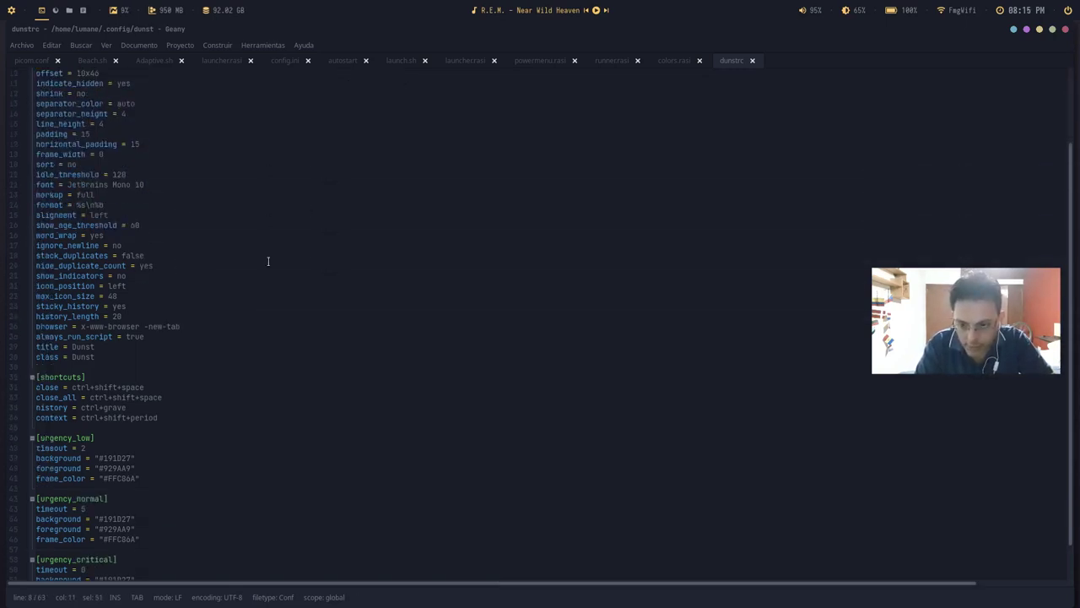
scroll(267, 261, "down", 2)
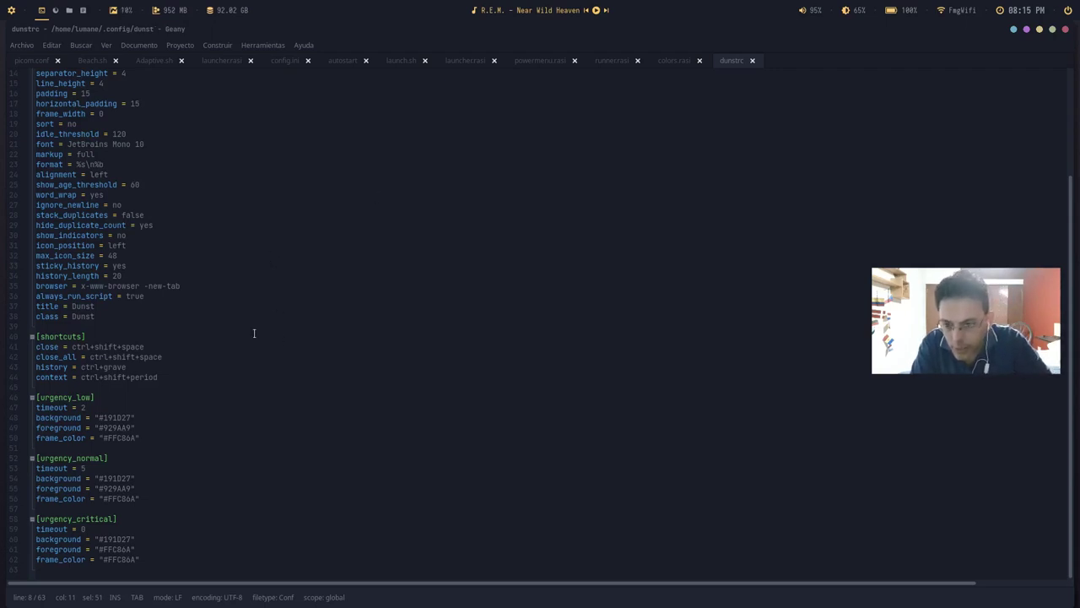
scroll(81, 329, "up", 4)
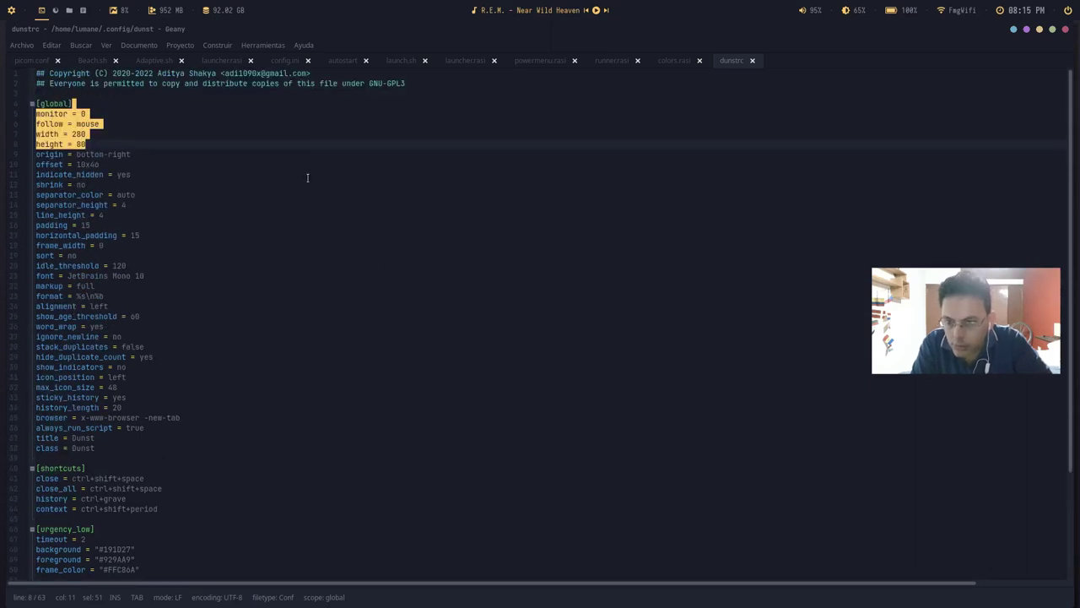
left_click(180, 309)
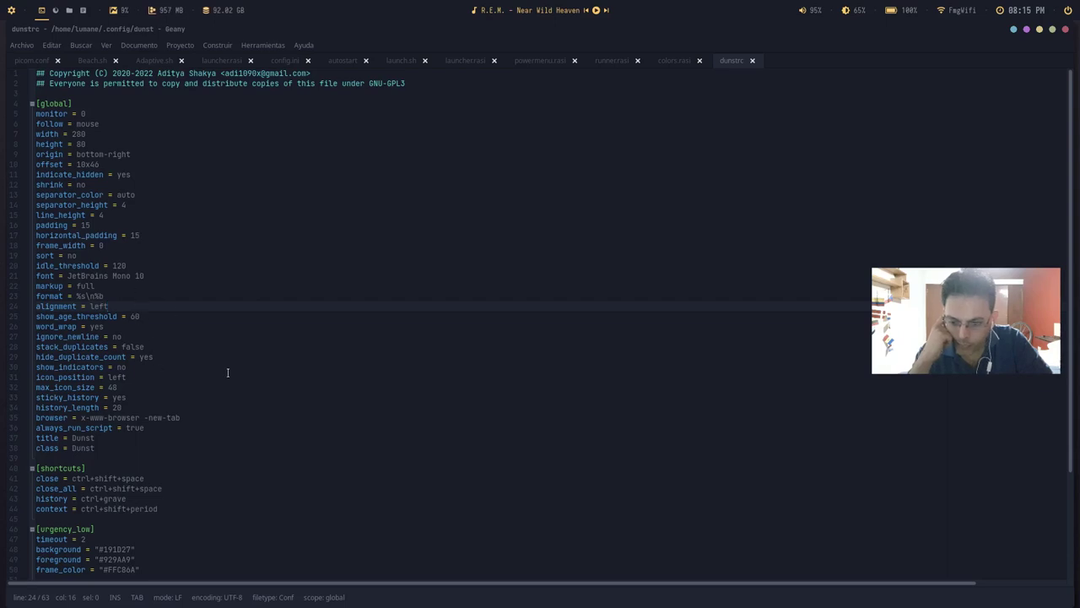
scroll(207, 403, "down", 4)
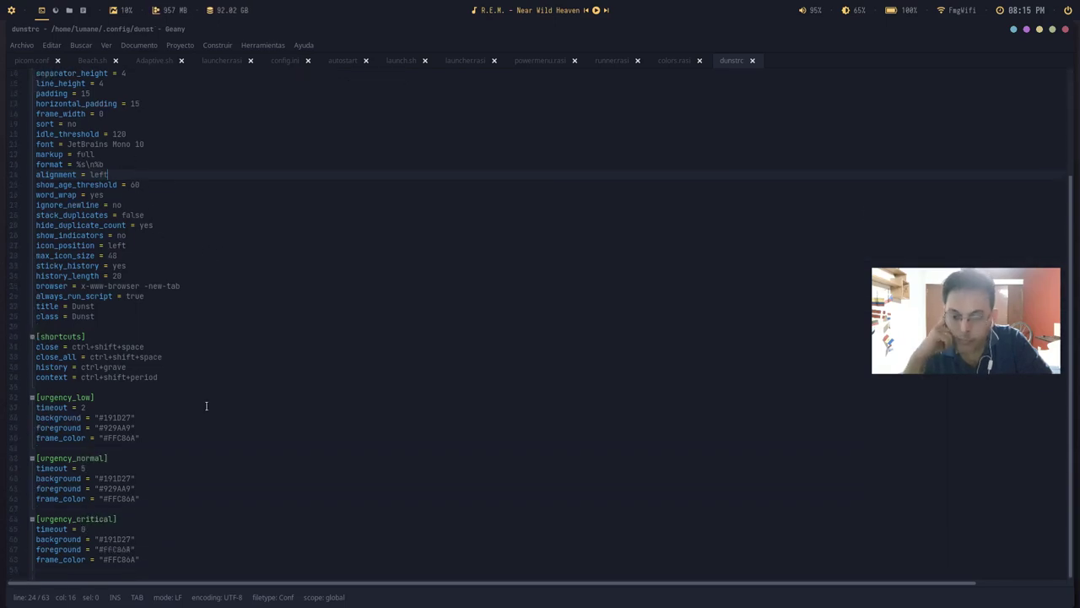
scroll(306, 427, "up", 4)
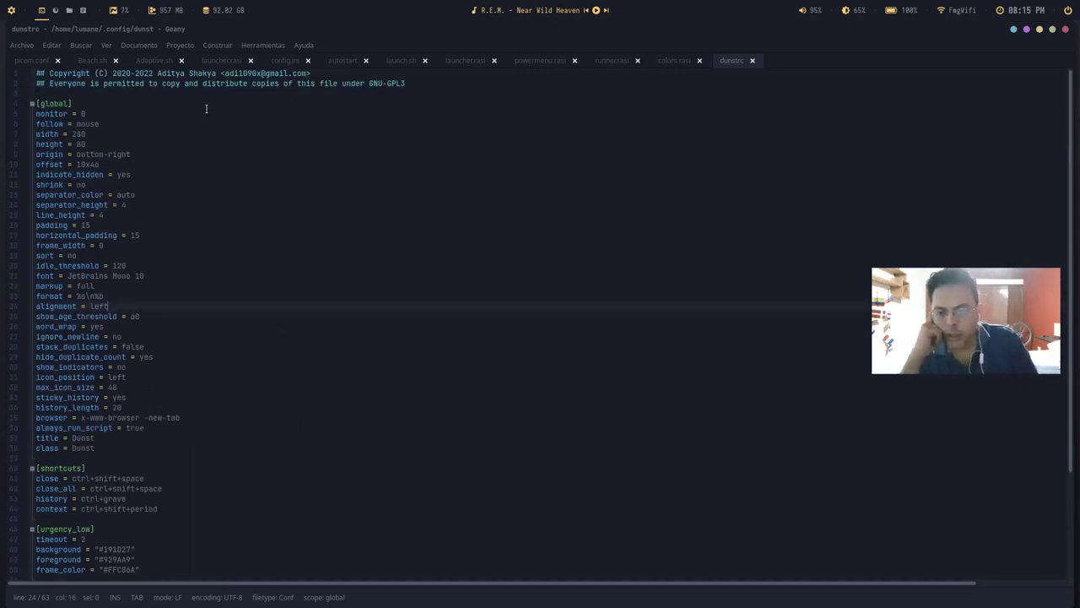
Step: Set the origin in dunstrc's global section to top-right and save the file
left_click(180, 105)
key("Down")
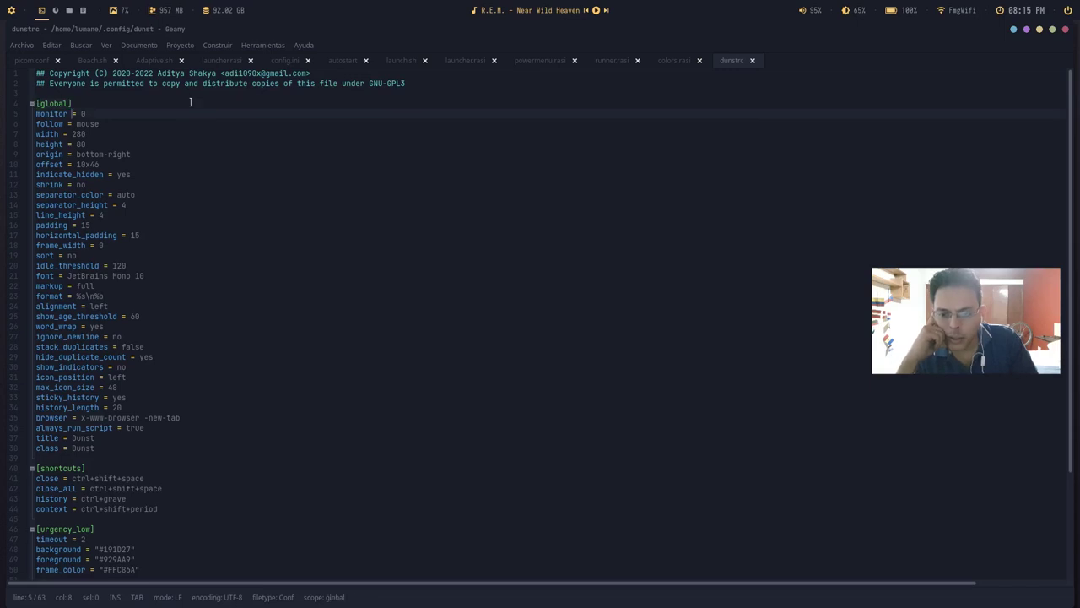
key("Right")
key("Right")
key("Down")
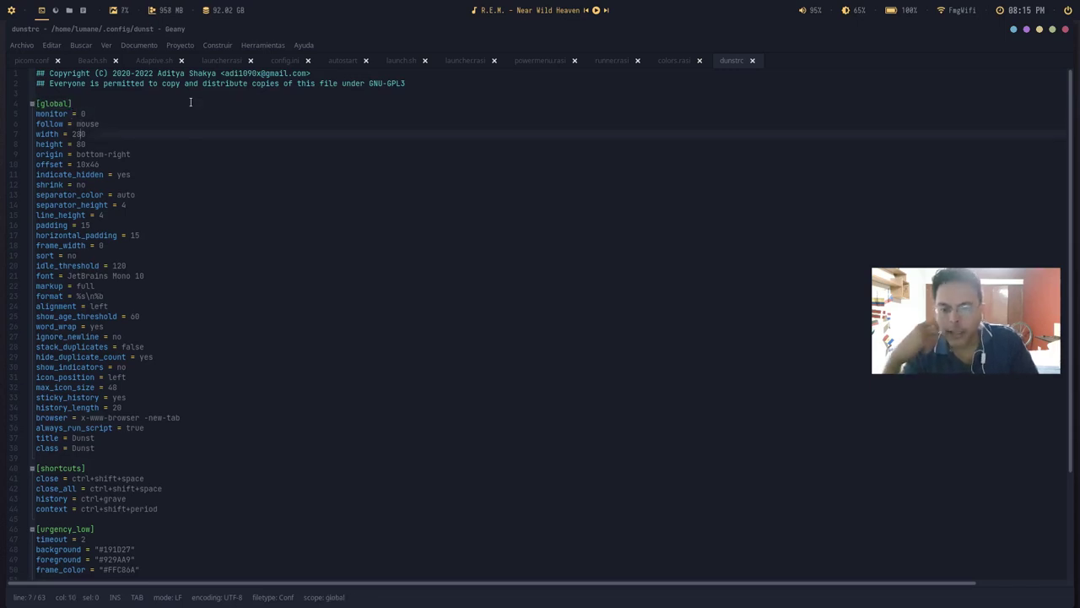
key("Down")
key("Left")
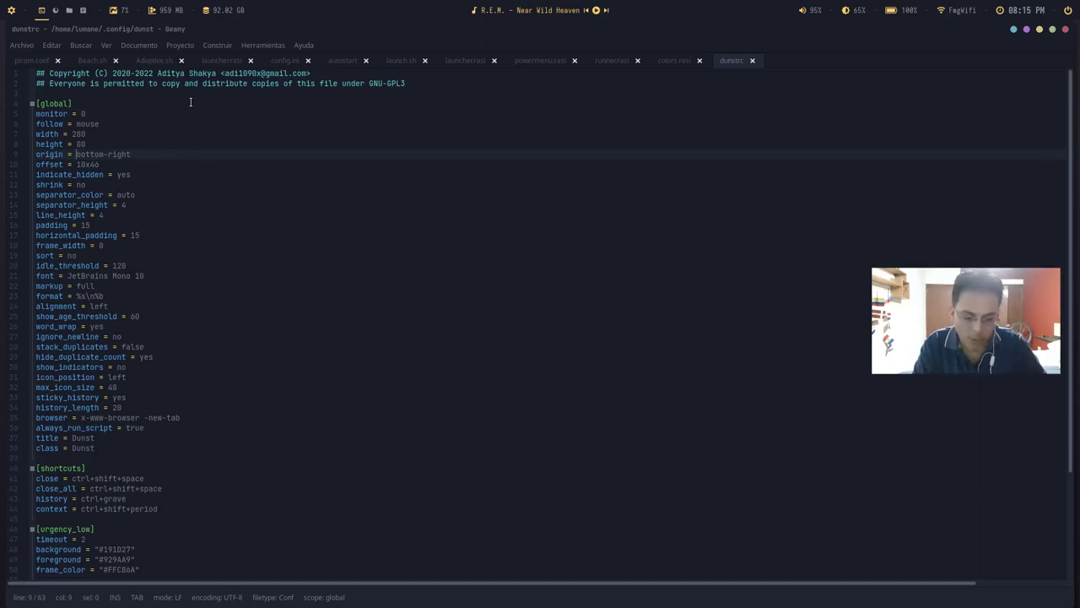
type("top")
key("Delete")
key("Delete")
key("Delete")
key("Delete")
key("Delete")
key("Delete")
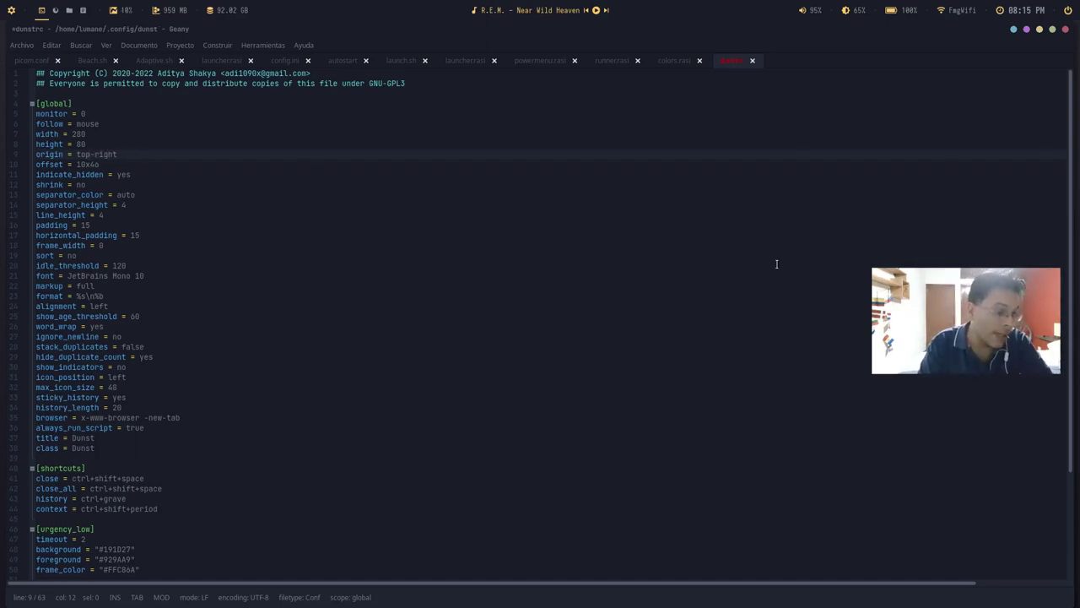
key("ctrl+s")
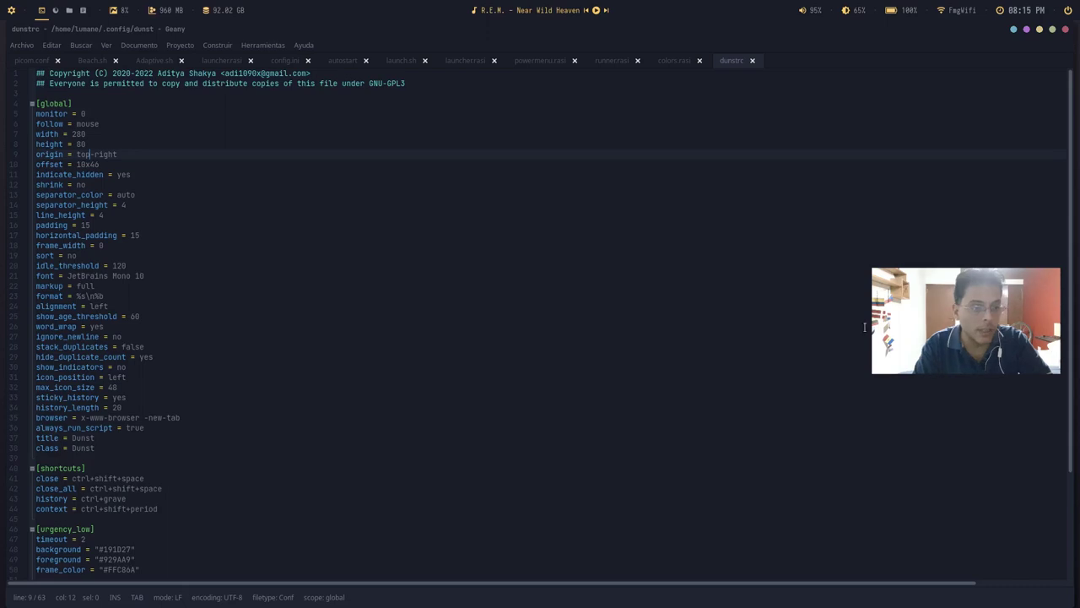
Step: Minimize the editor, file manager and SimpleScreenRecorder windows to clear the desktop
left_click(1040, 30)
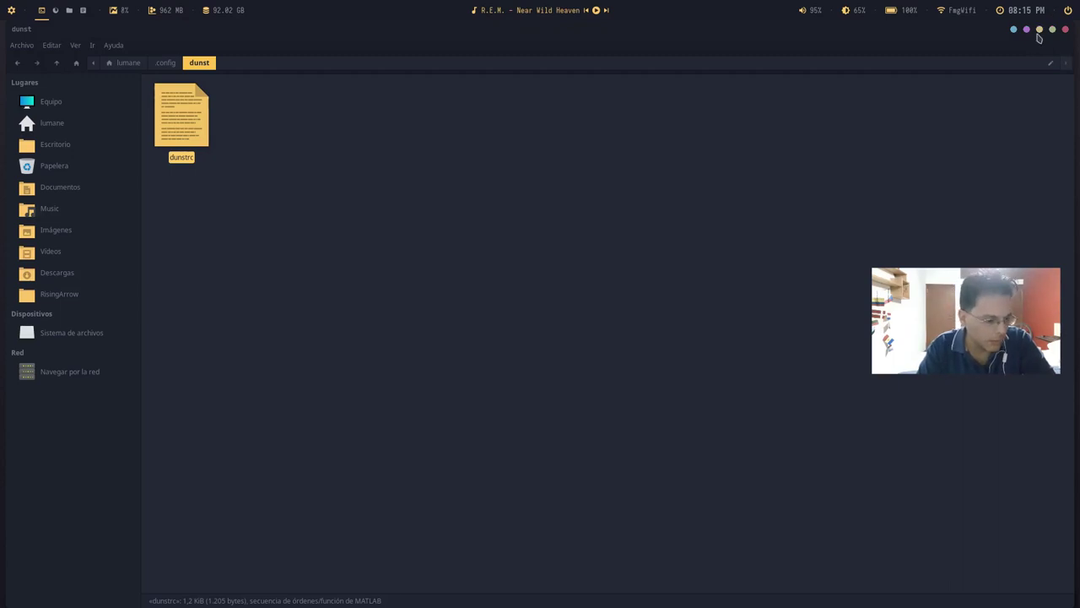
left_click(1040, 30)
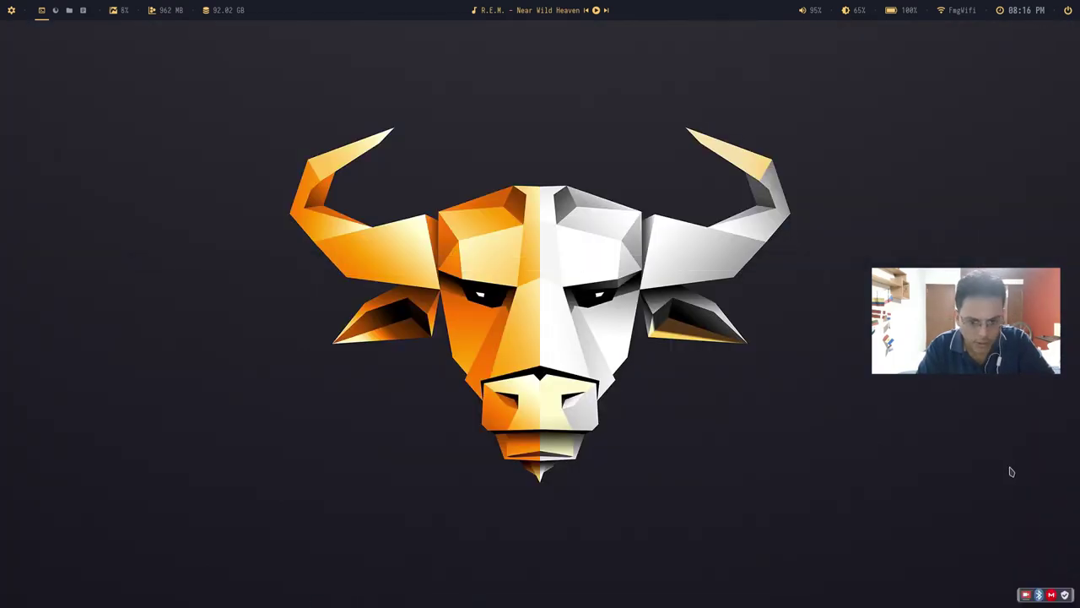
key("alt+Tab")
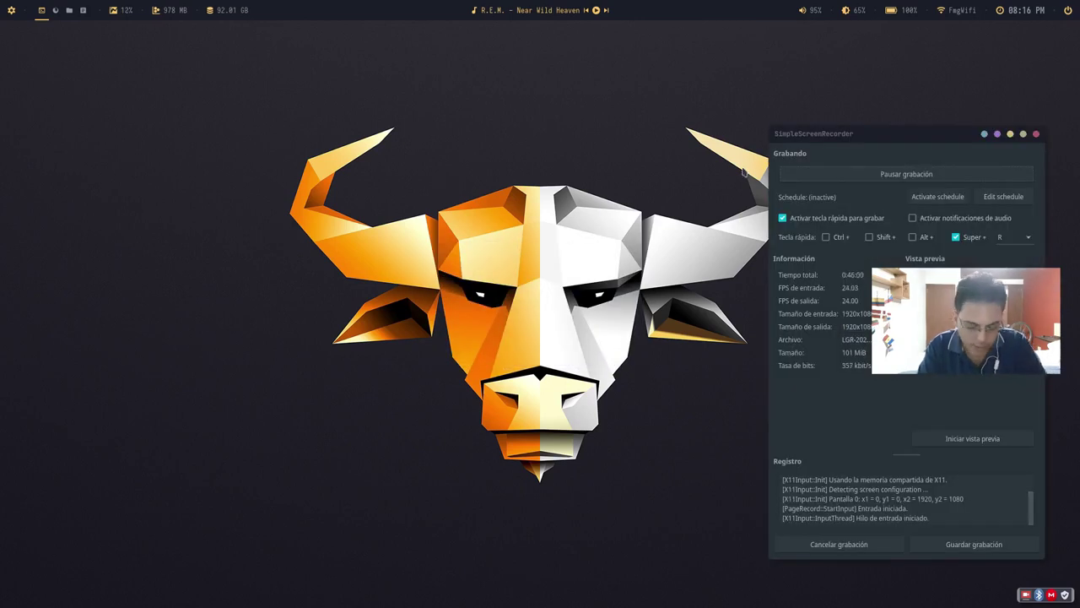
left_click(1010, 134)
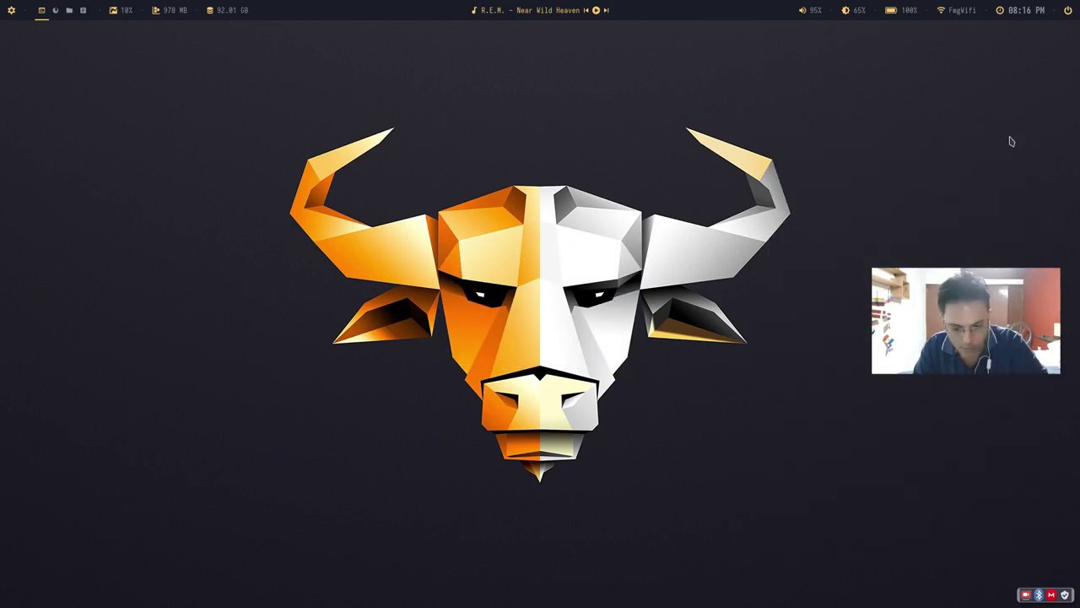